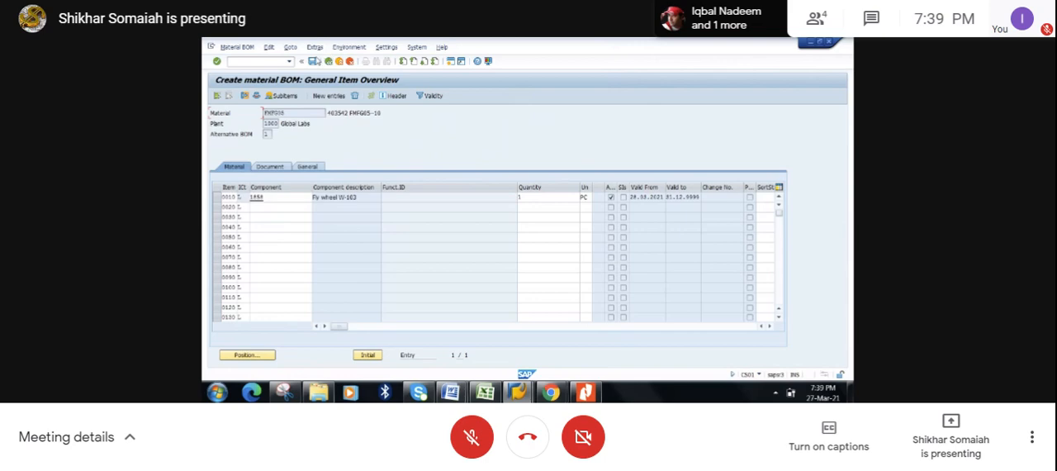
- Save the BOM of material FMFG05 and start a new routing for it in plant 1000 with transaction CA01
click(313, 61)
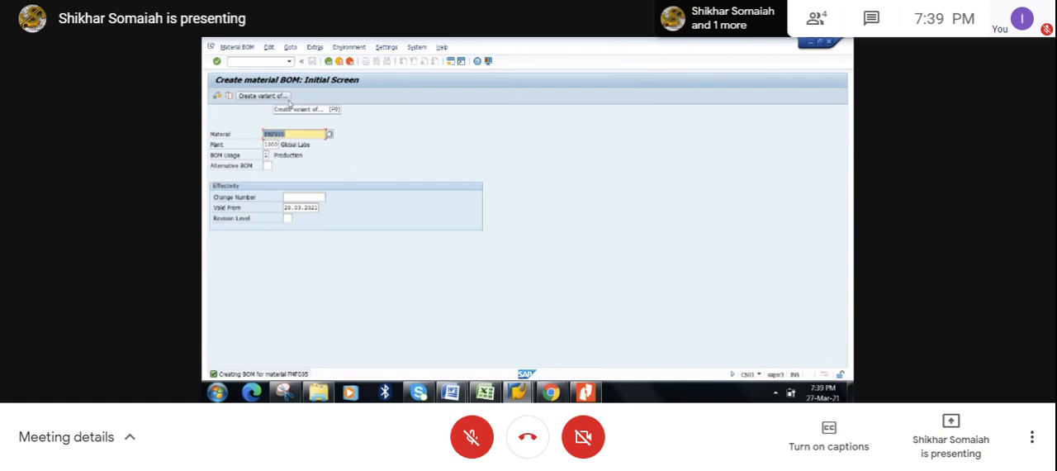
click(272, 61)
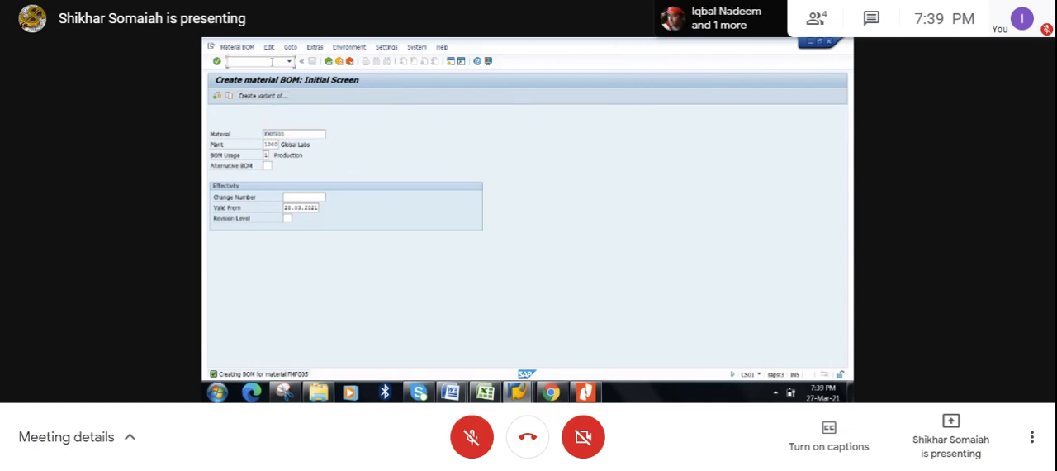
text(/N)
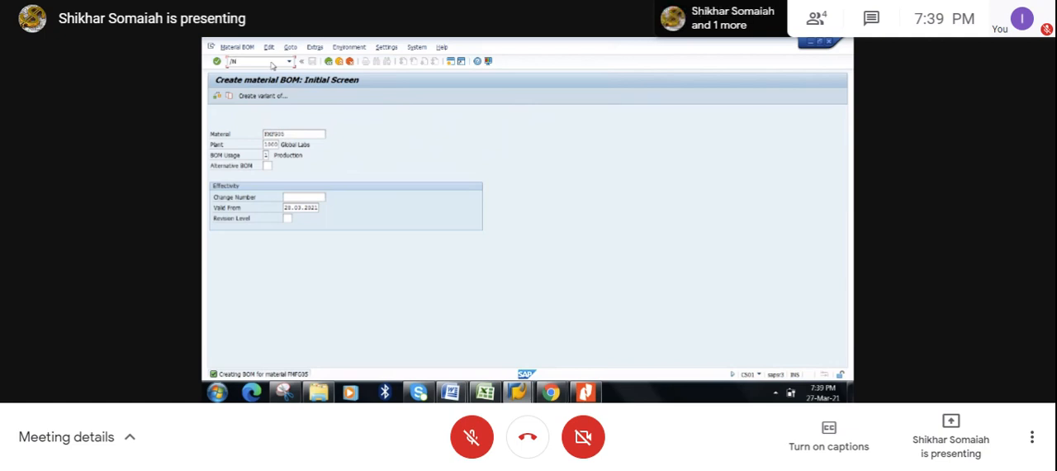
text(CA01)
key(Return)
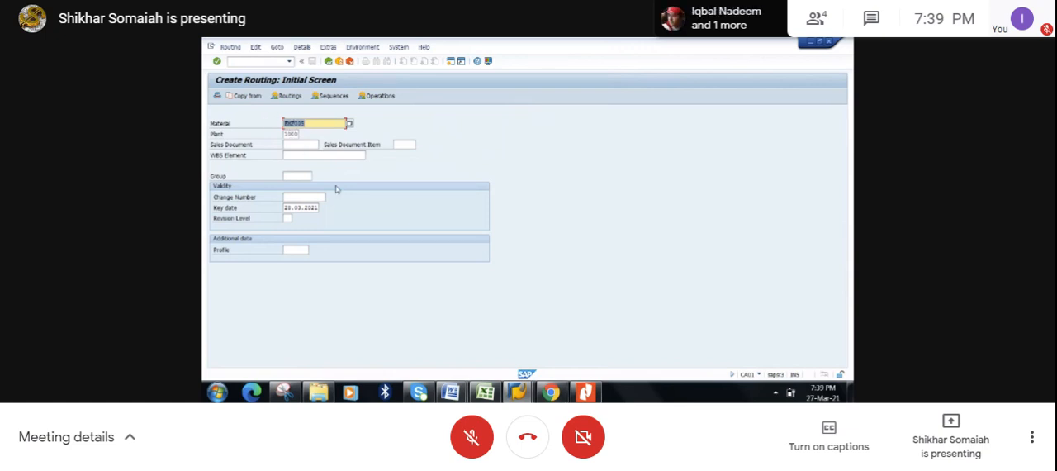
key(Return)
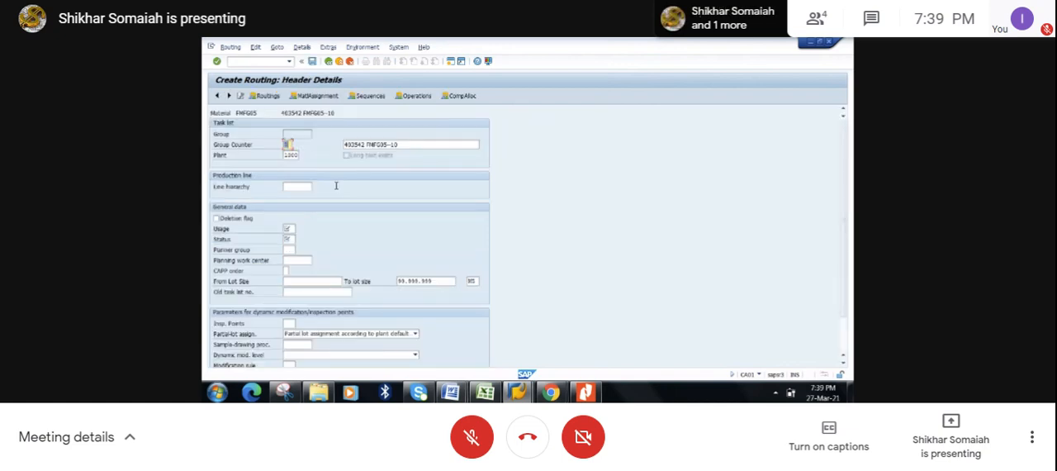
- Set the routing header's usage to 1 (Production) and its status to 4 (Released (general))
click(286, 134)
click(291, 229)
click(299, 230)
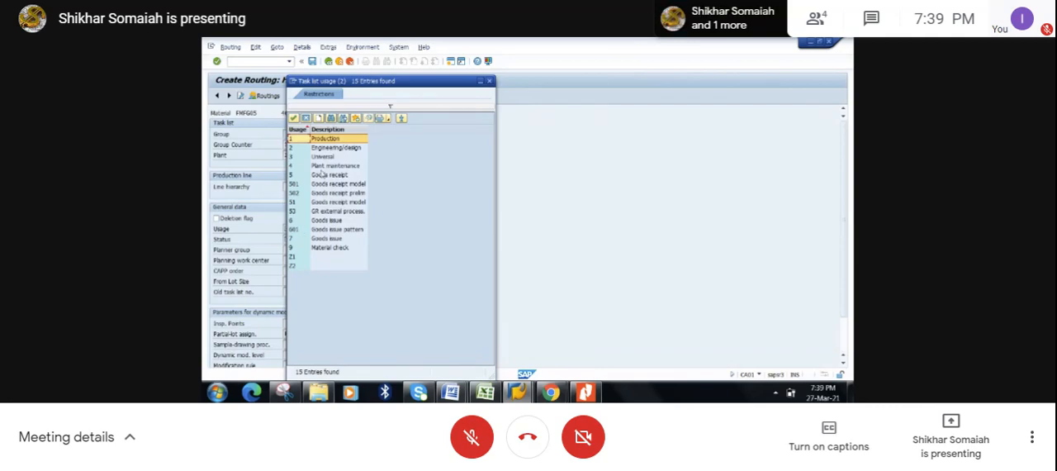
double_click(338, 142)
click(289, 228)
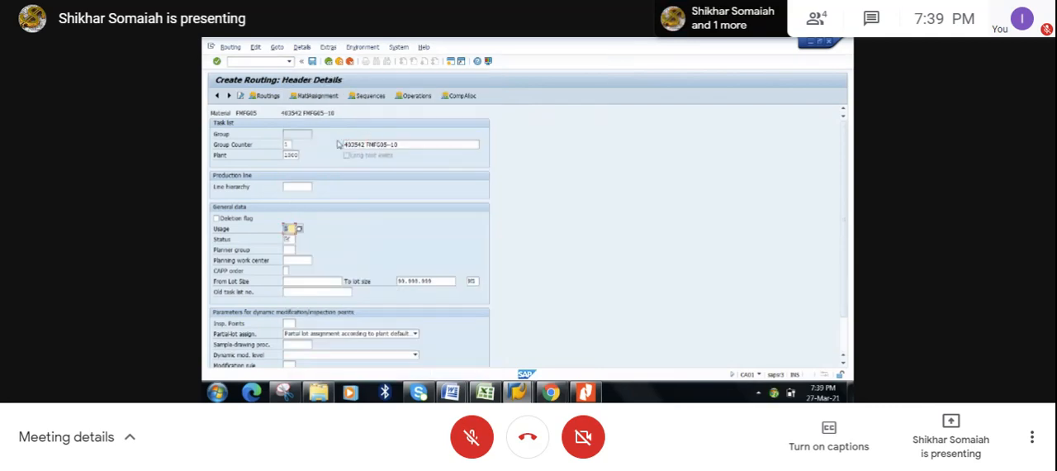
click(291, 238)
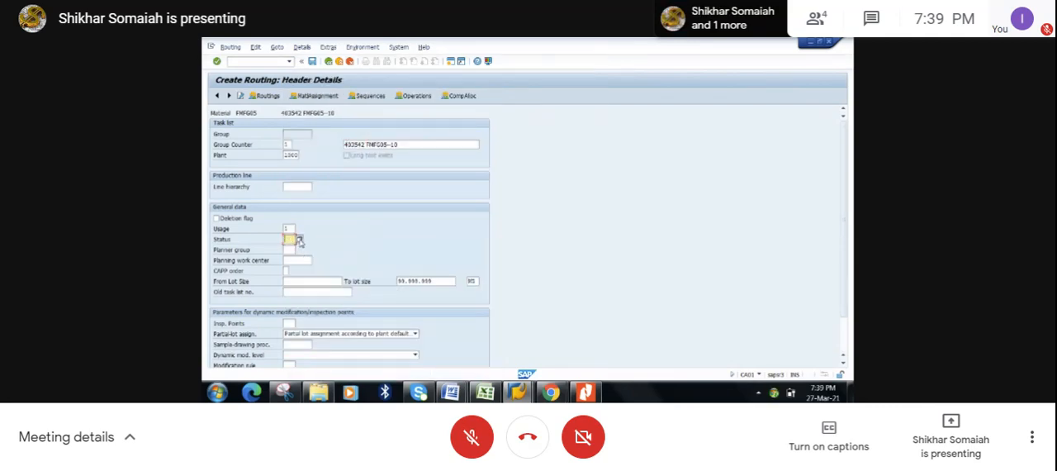
click(300, 239)
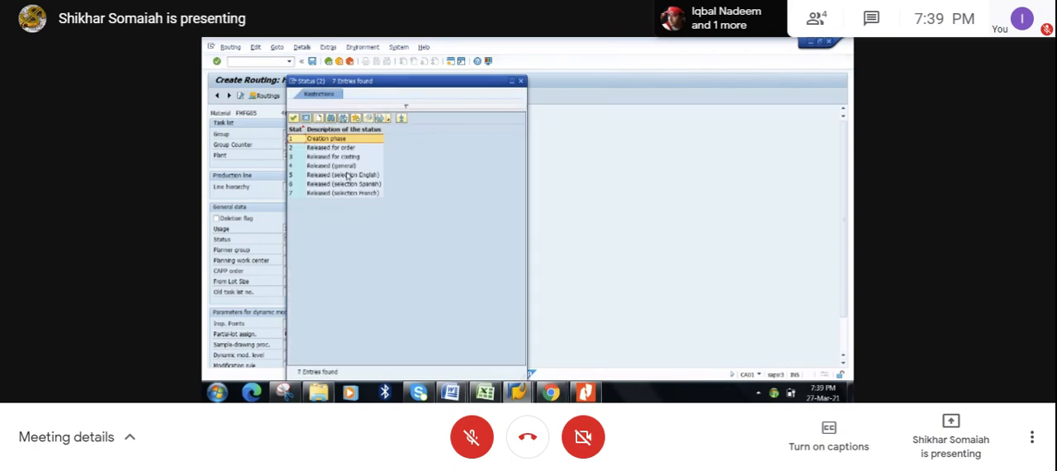
click(344, 166)
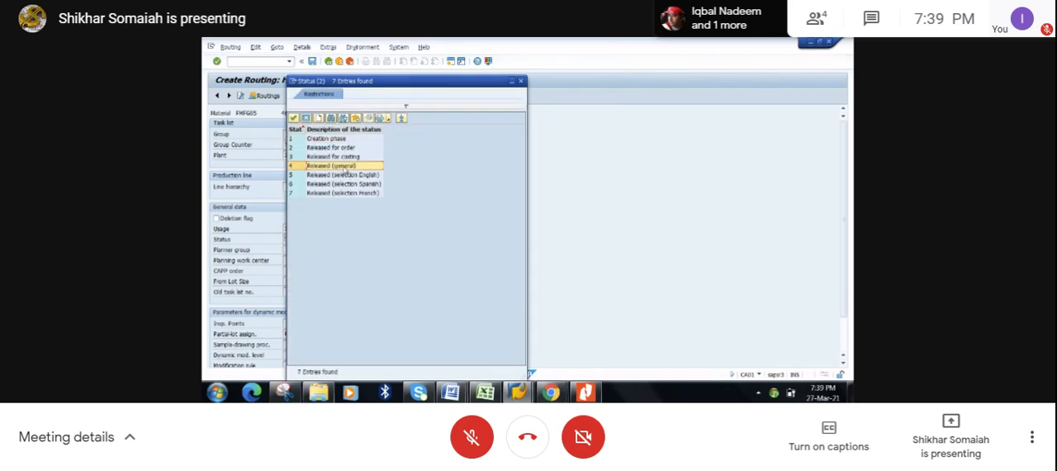
double_click(345, 168)
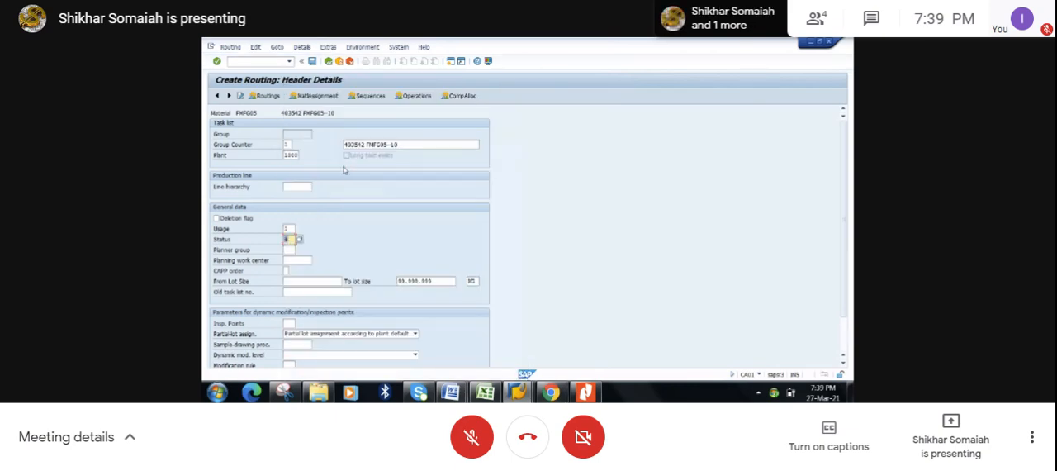
key(Return)
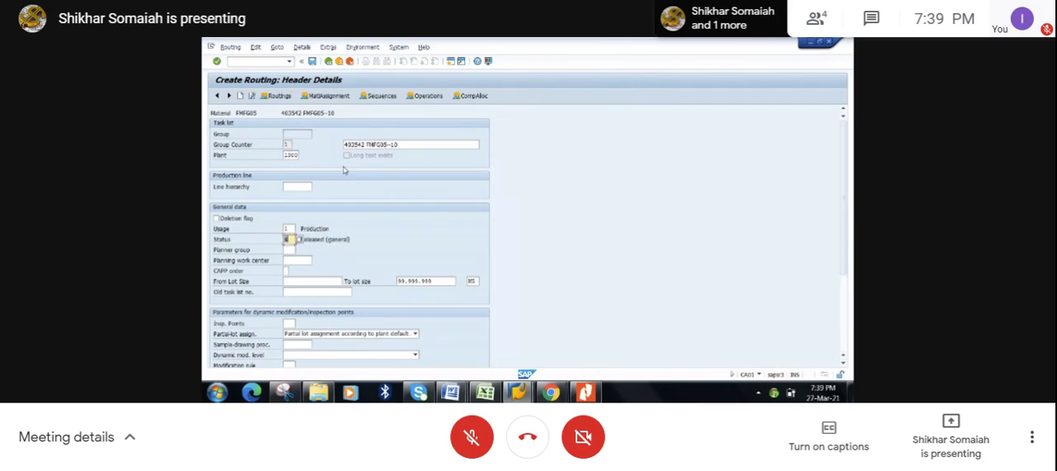
- In the routing's operation overview, assign work center GLOBAL-2 to operation 0010 and GLOBAL-3 to operation 0020
click(426, 95)
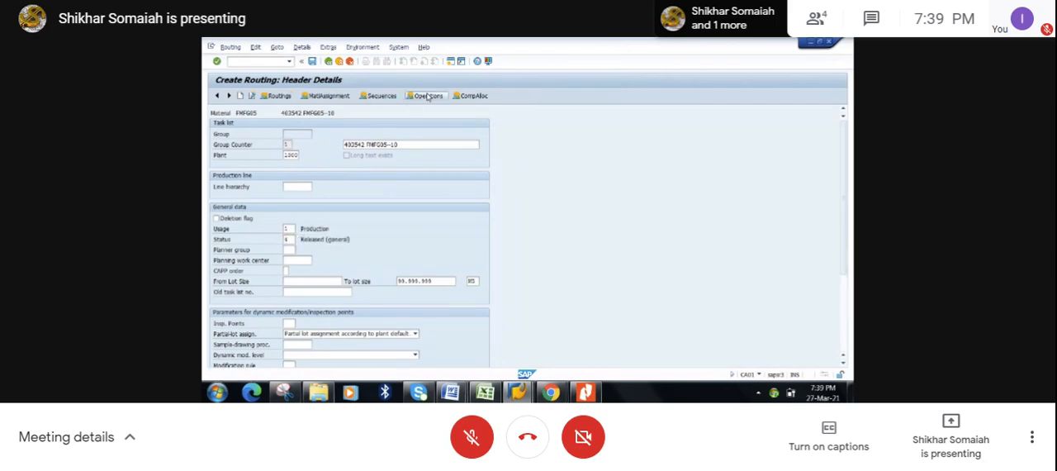
click(270, 166)
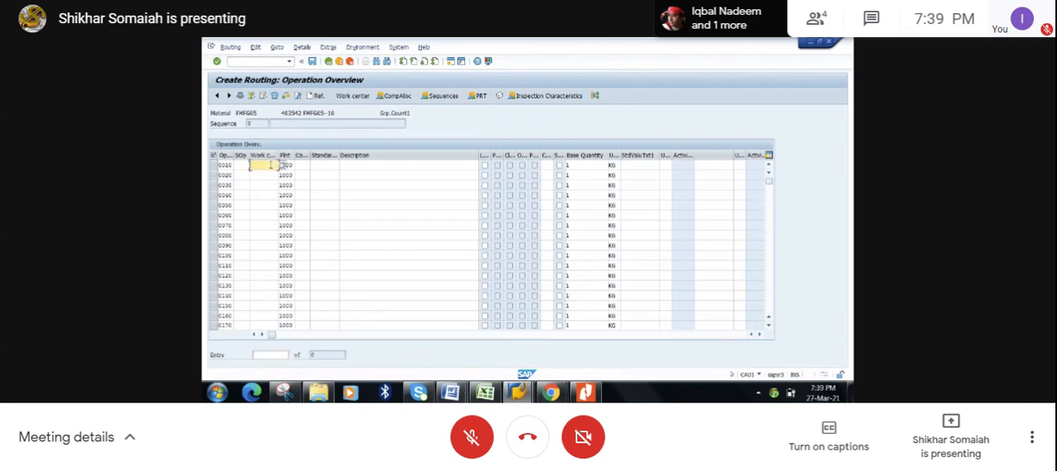
click(270, 165)
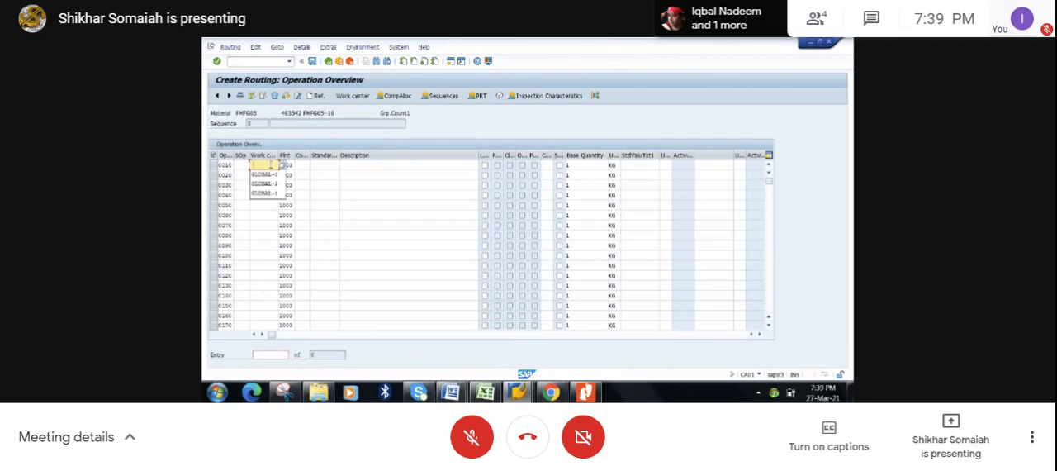
click(265, 175)
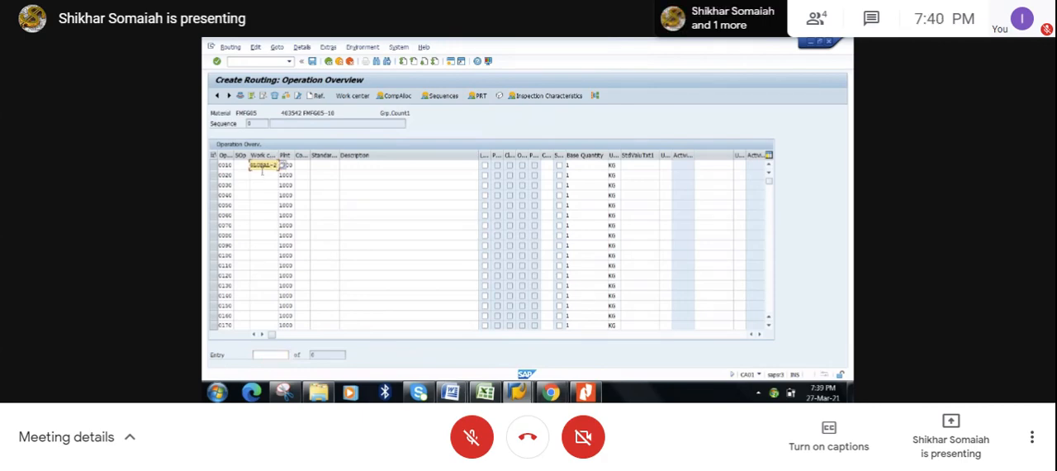
click(262, 174)
click(262, 175)
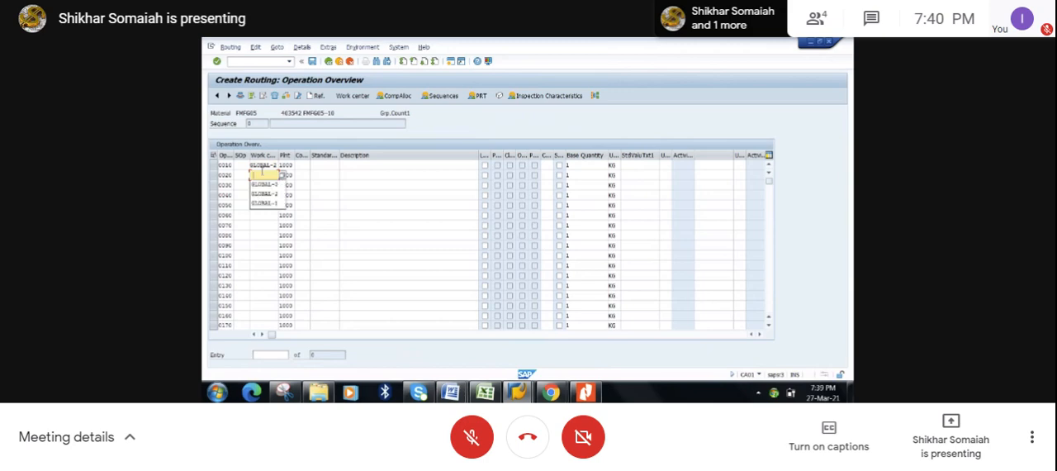
click(261, 184)
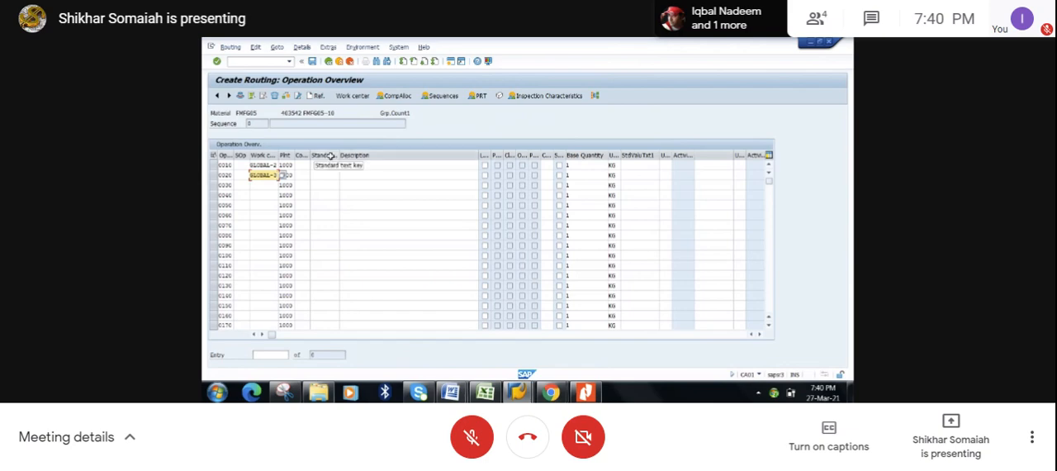
key(Return)
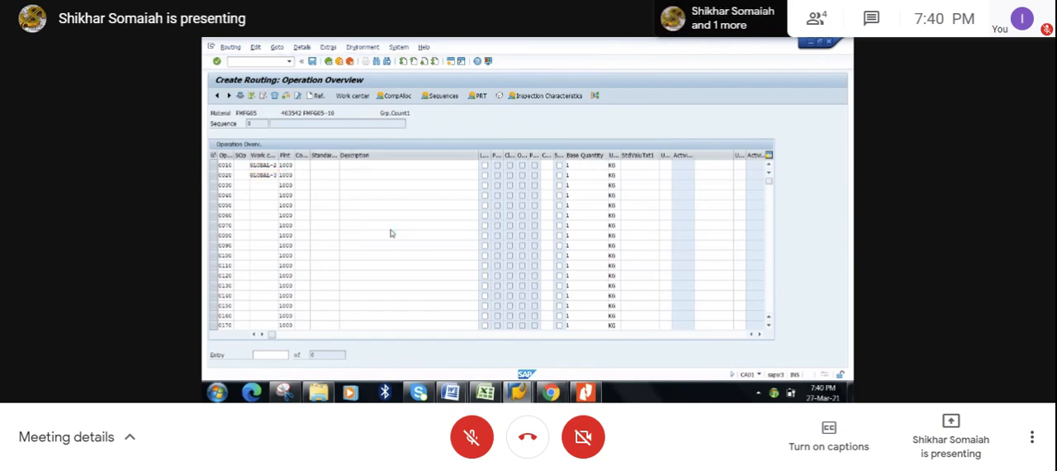
- Replace the description of operation 0010 with "Plain Turing 01"
click(370, 175)
click(368, 166)
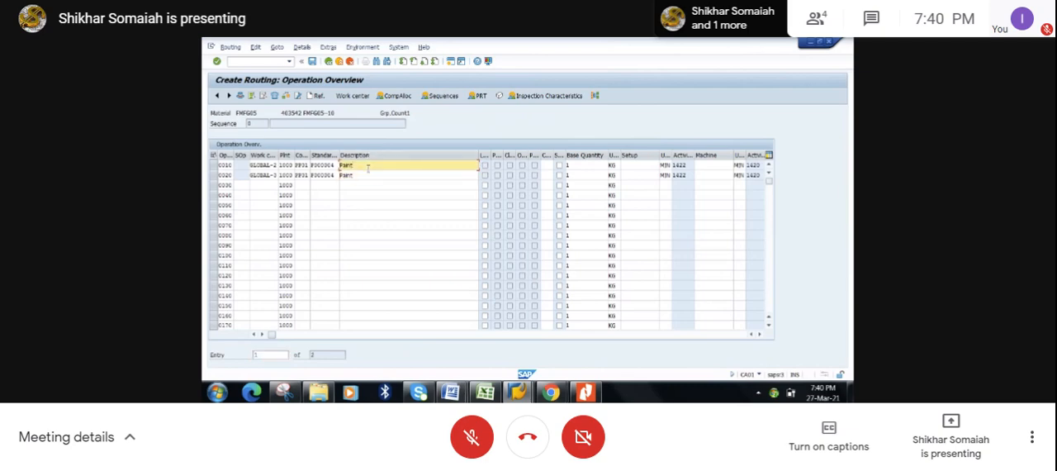
key(BackSpace)
key(BackSpace)
key(BackSpace)
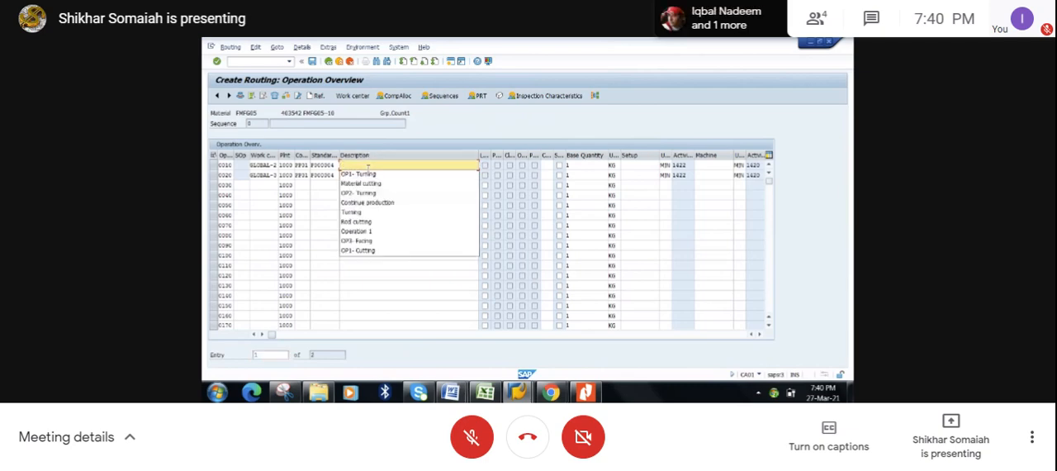
text(F)
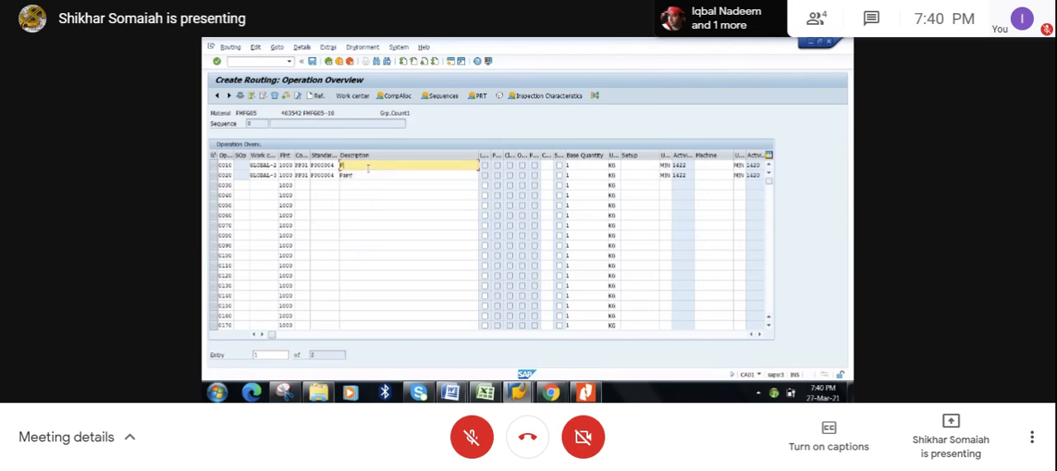
text(ixing Tu)
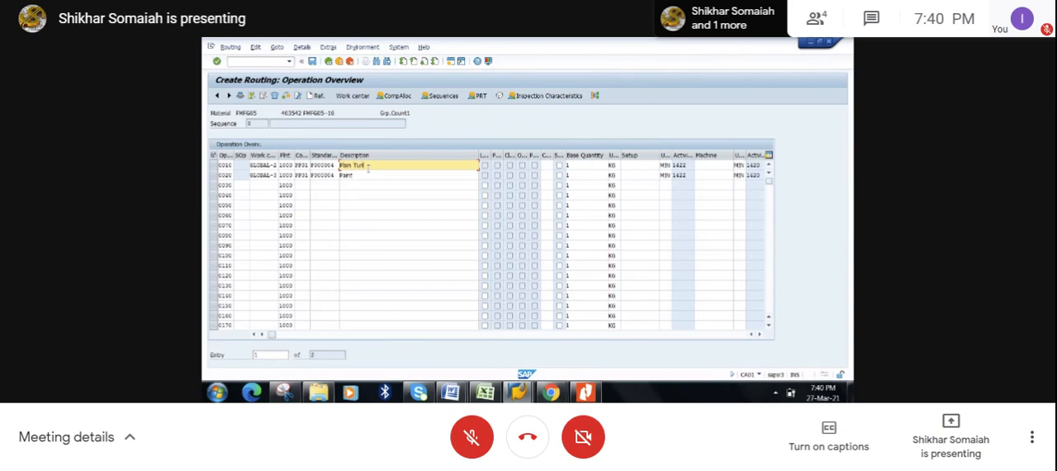
text(rning 0)
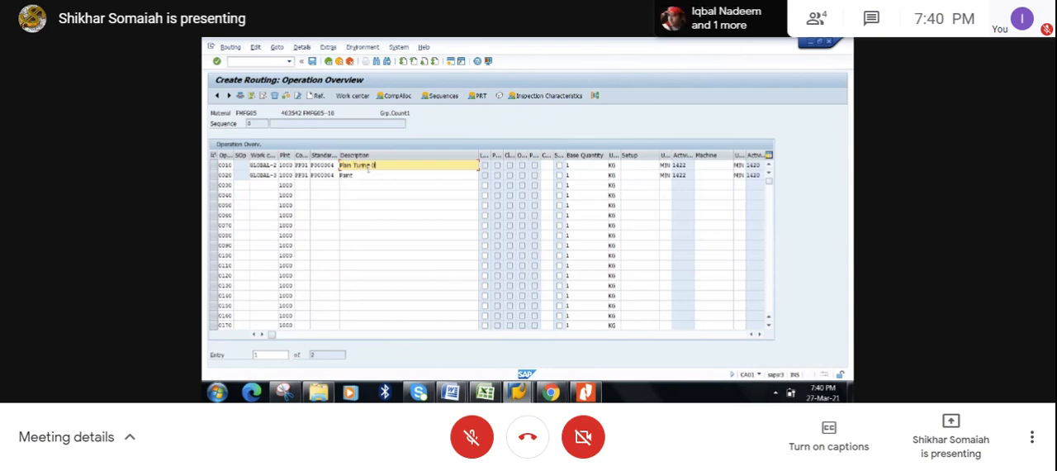
text(1)
- Replace the description of operation 0020 with "Plain Turing 02"
click(366, 175)
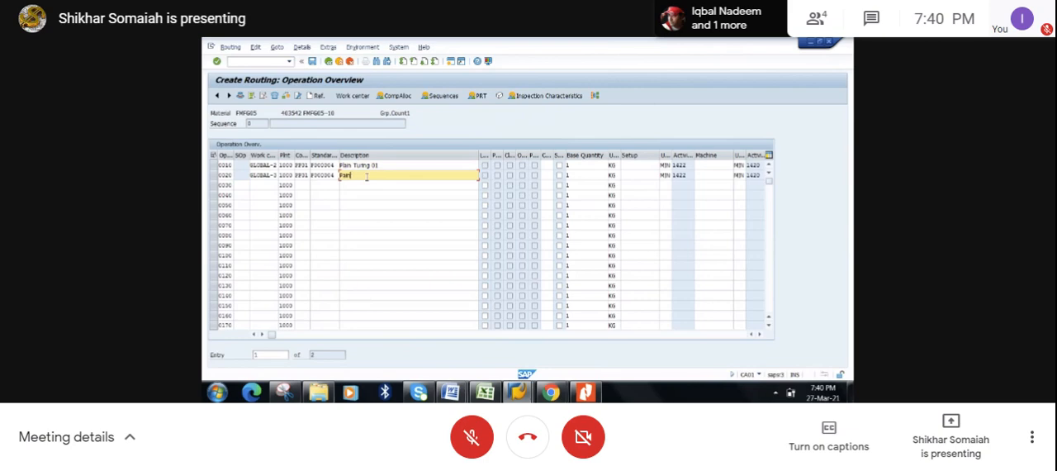
key(BackSpace)
key(BackSpace)
key(BackSpace)
key(BackSpace)
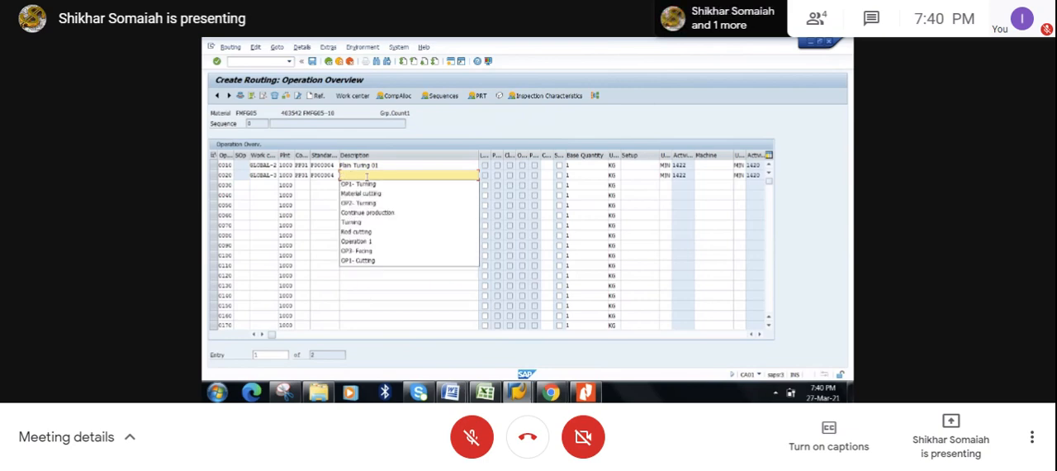
text(P)
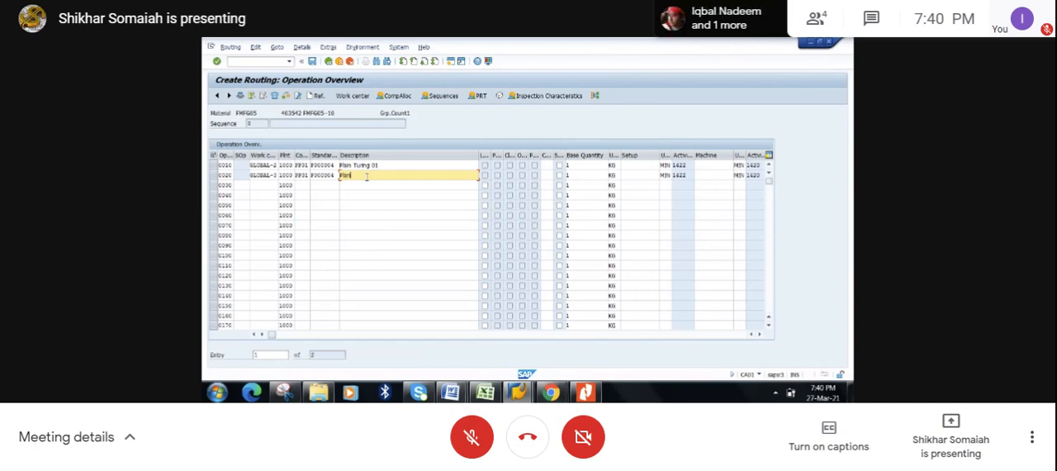
text(lain Tur)
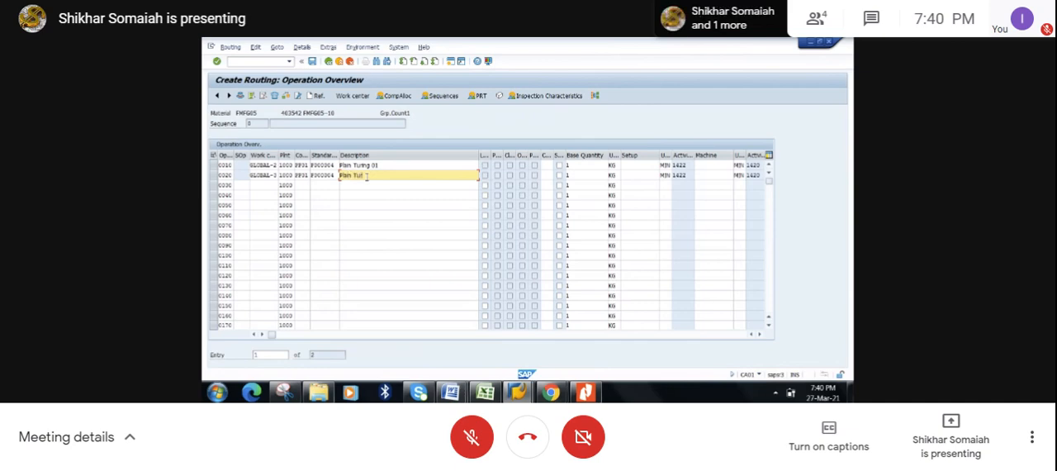
text(ing 02)
- Set the setup time of operations 0010 and 0020 to 10 minutes each
click(625, 165)
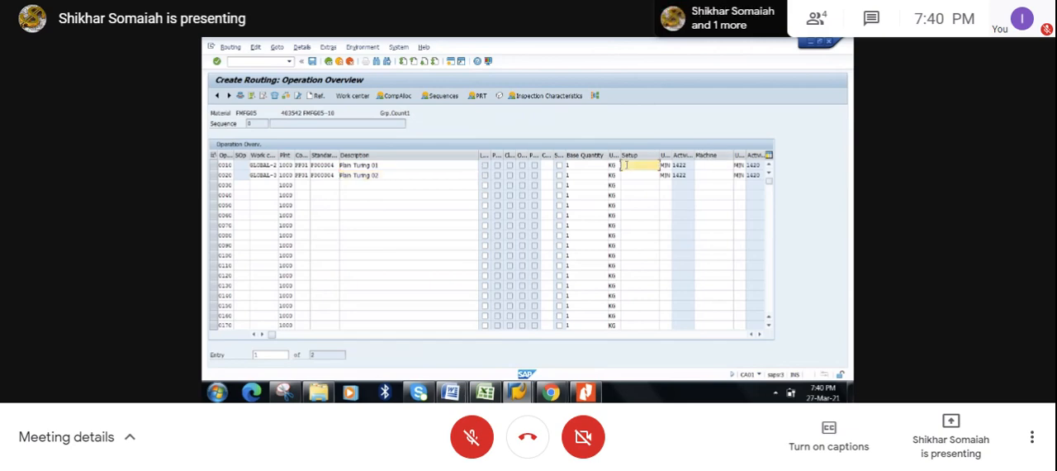
text(10)
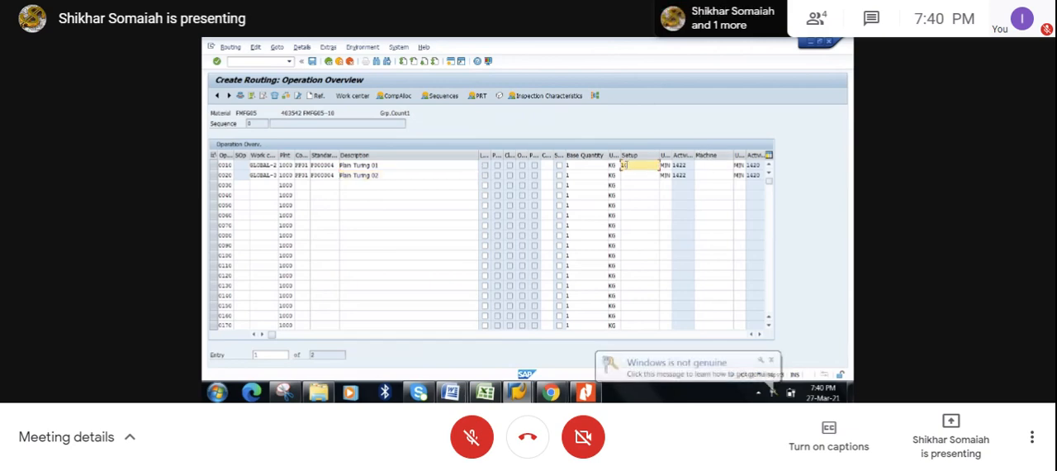
click(624, 175)
text(1)
click(625, 183)
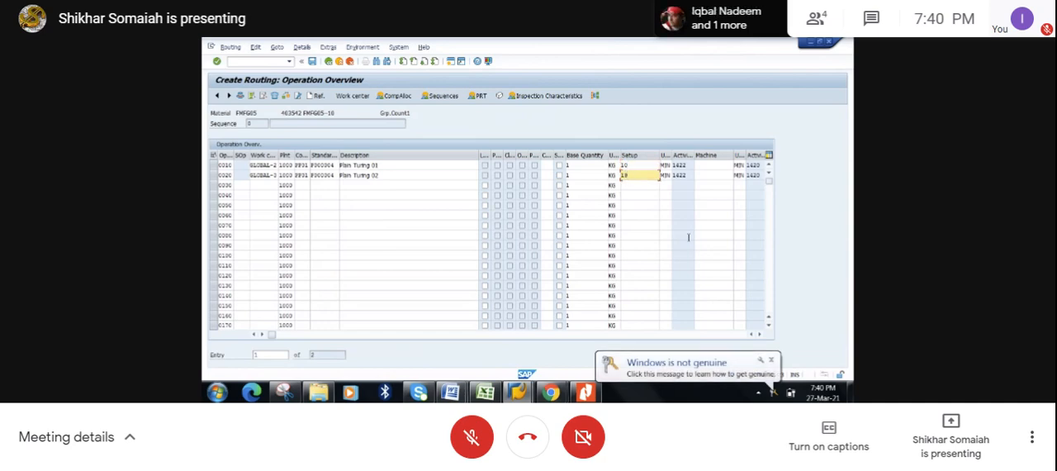
text(9)
click(772, 360)
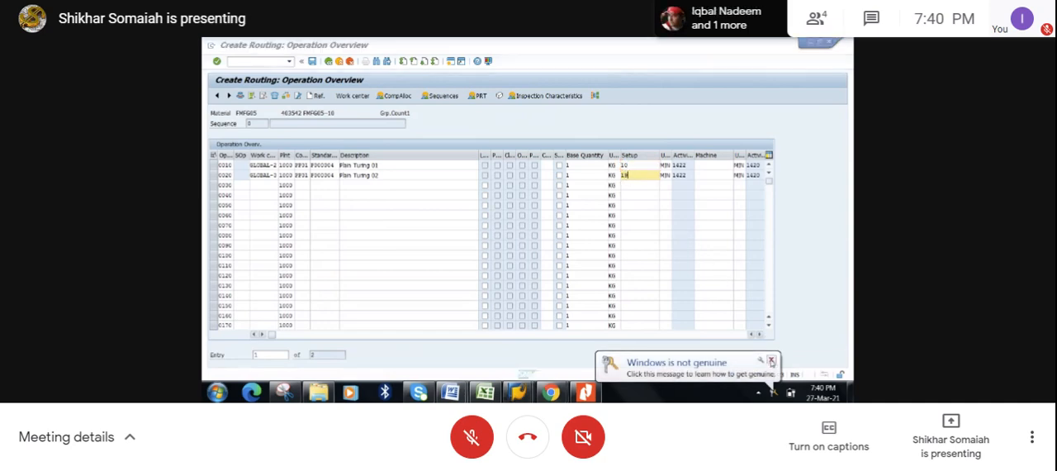
click(666, 217)
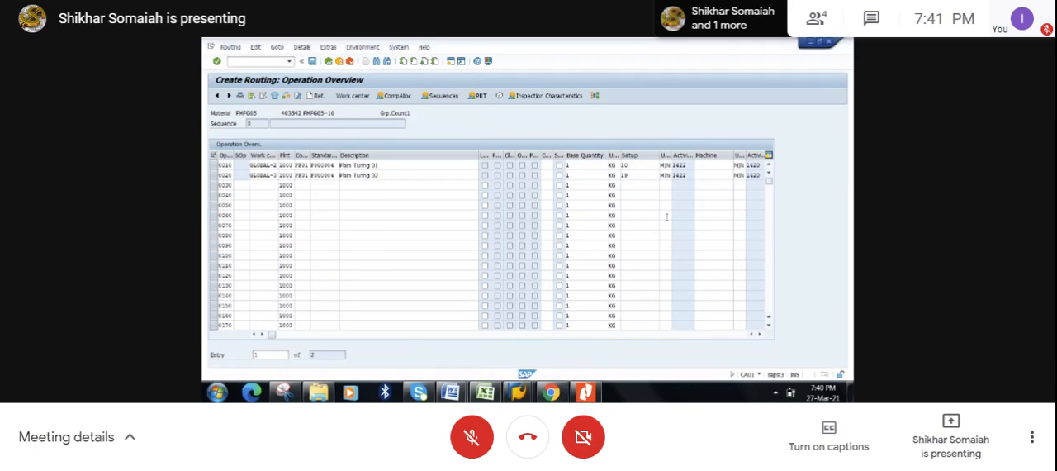
click(631, 175)
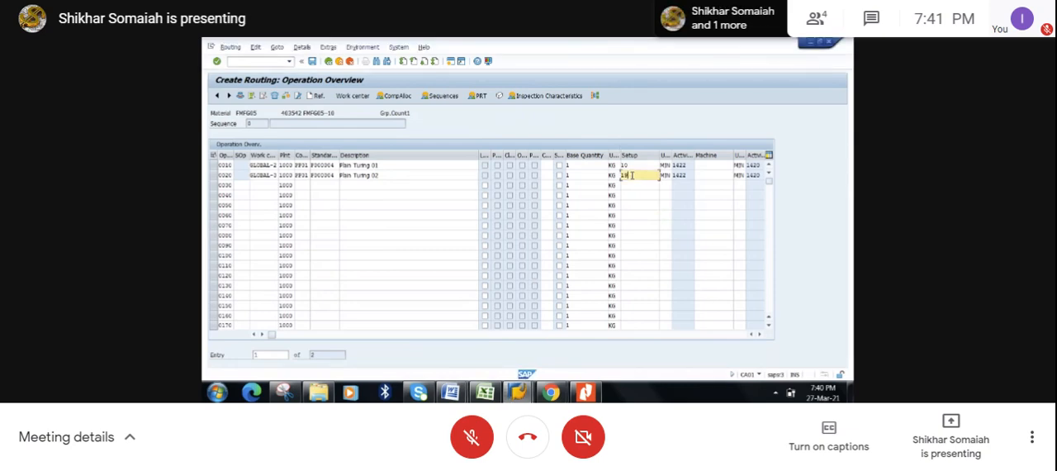
key(BackSpace)
text(0)
- Set the machine time to 20 minutes for operation 0010 and 10 minutes for operation 0020
click(702, 167)
text(20)
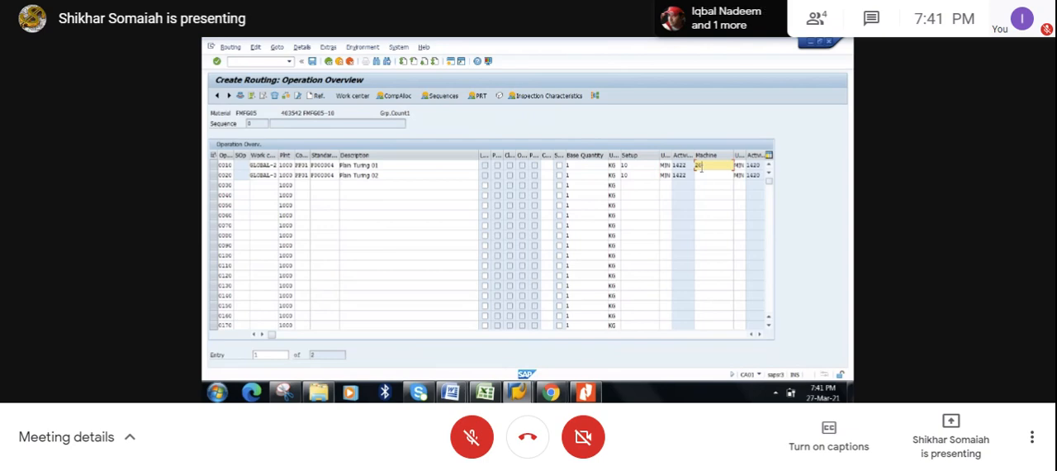
click(699, 175)
text(10)
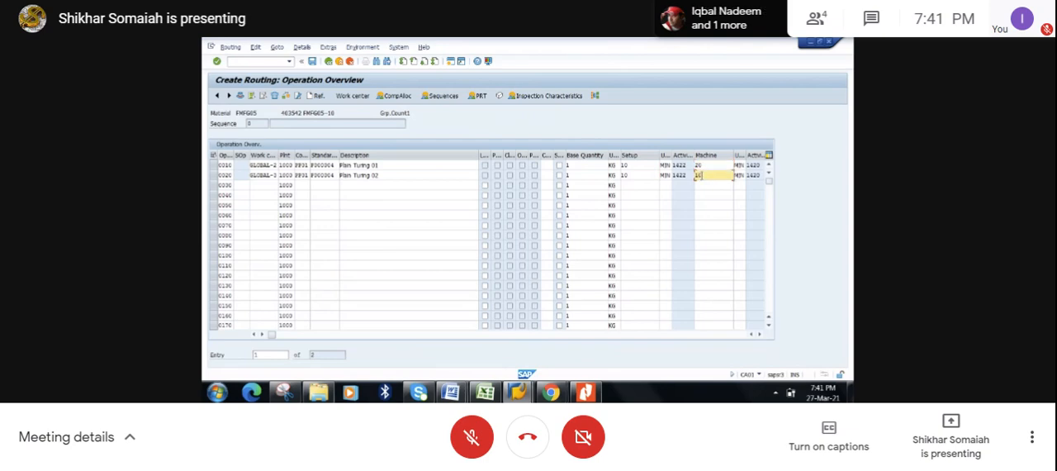
- Set the labor time of operations 0010 and 0020 to 10 minutes each and save the routing
click(760, 333)
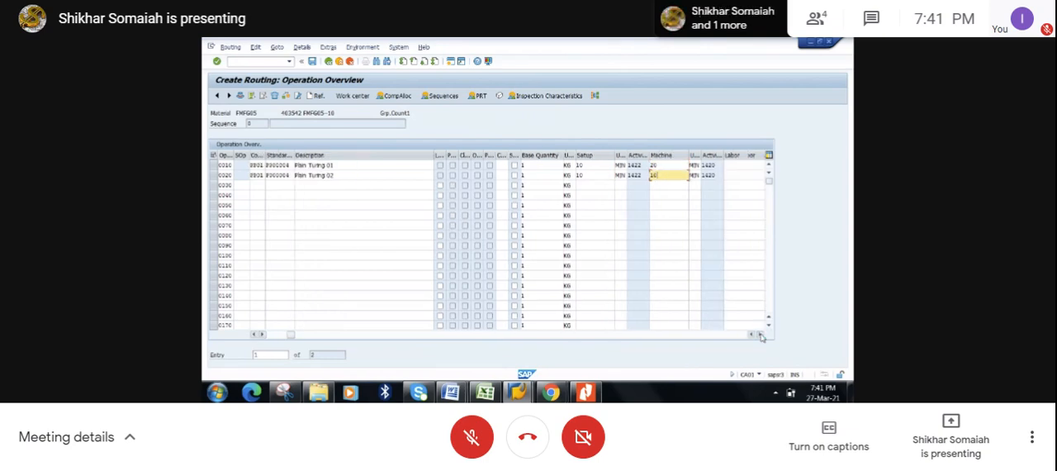
click(760, 334)
click(698, 164)
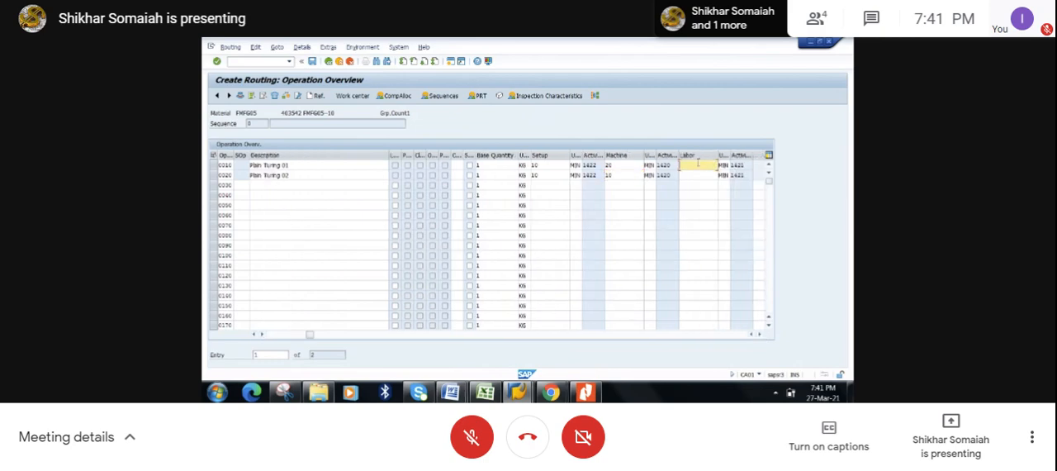
text(10)
click(690, 174)
text(10)
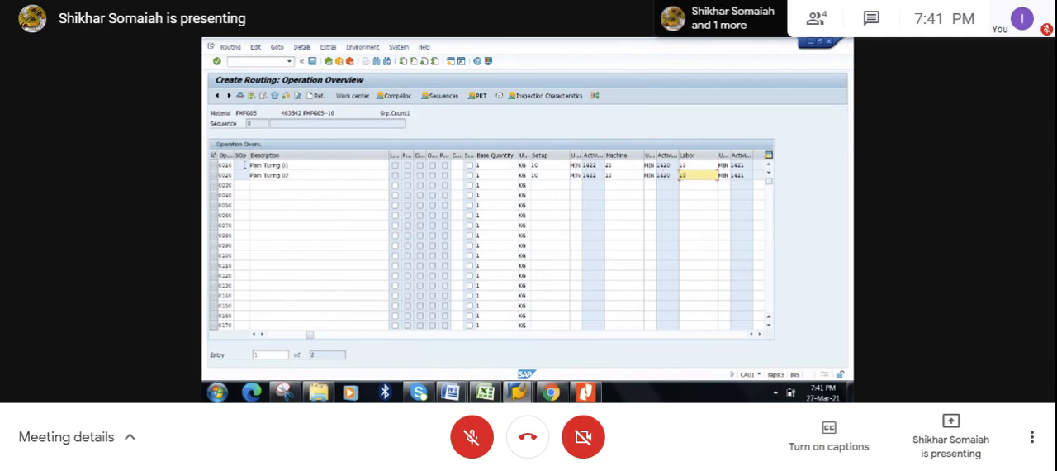
click(274, 335)
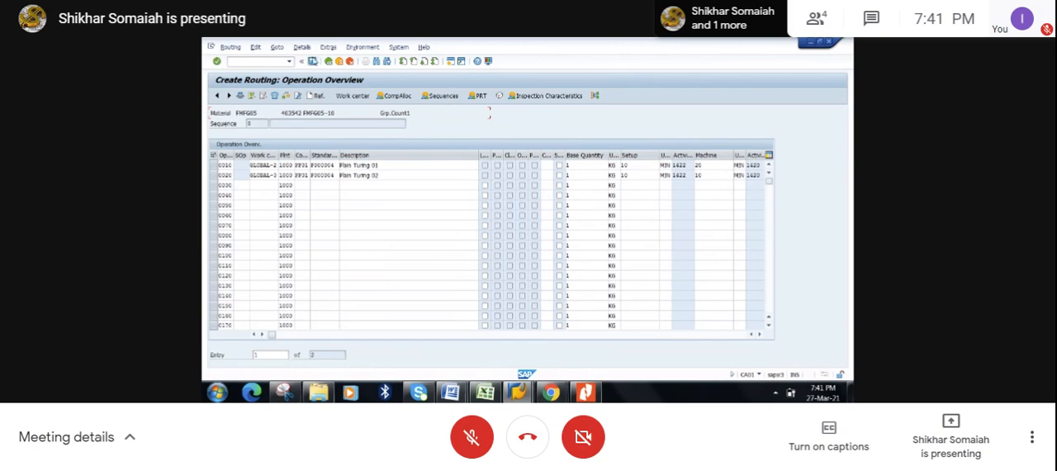
click(314, 63)
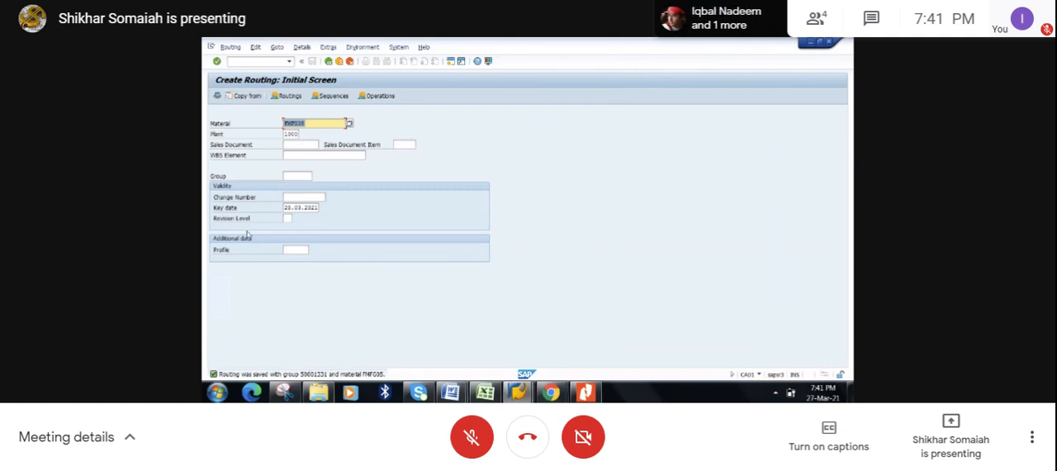
- Copy the group number 50001331 from the routing's save message into cell I74 of the Excel workbook's Sheet3
double_click(299, 374)
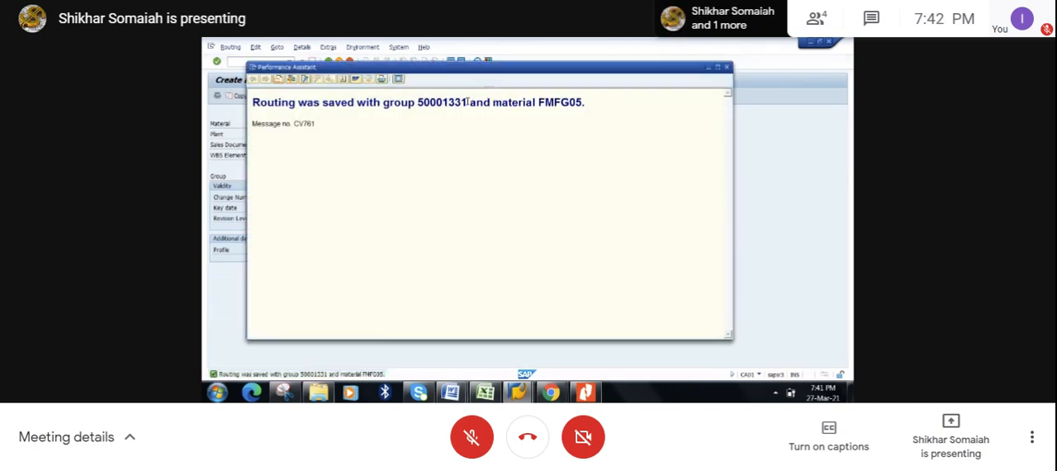
drag(443, 102, 419, 102)
key(ctrl+c)
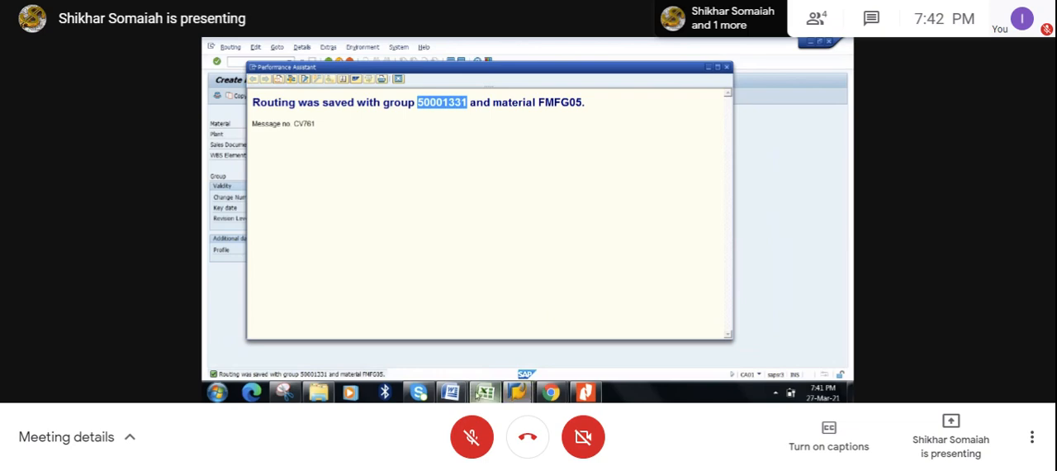
click(485, 393)
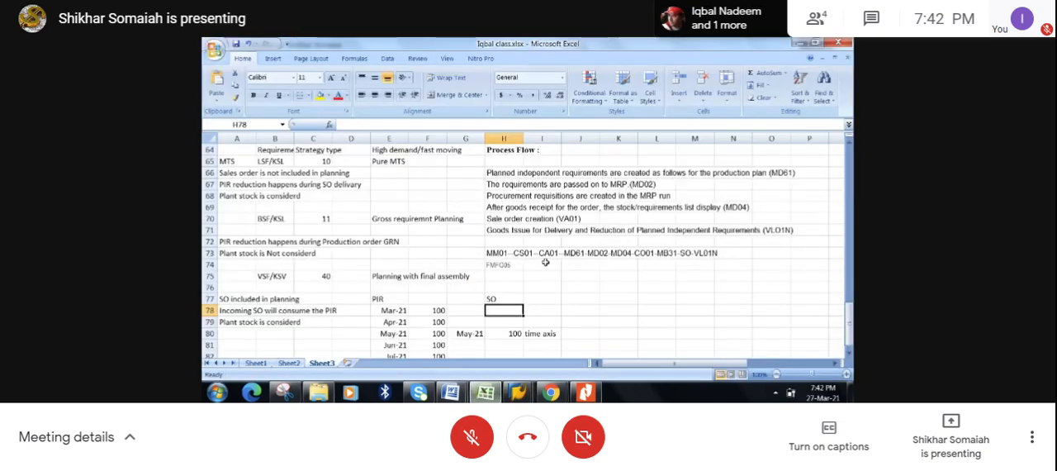
click(545, 263)
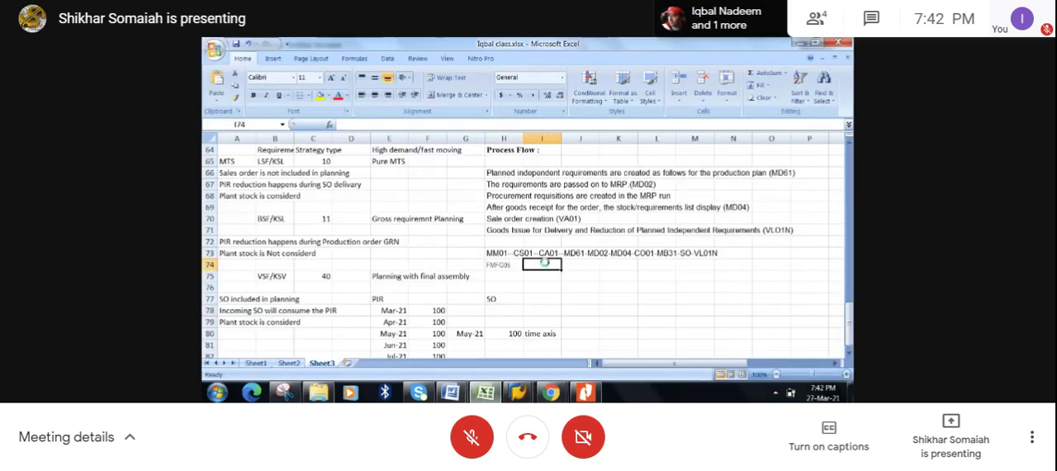
key(ctrl+v)
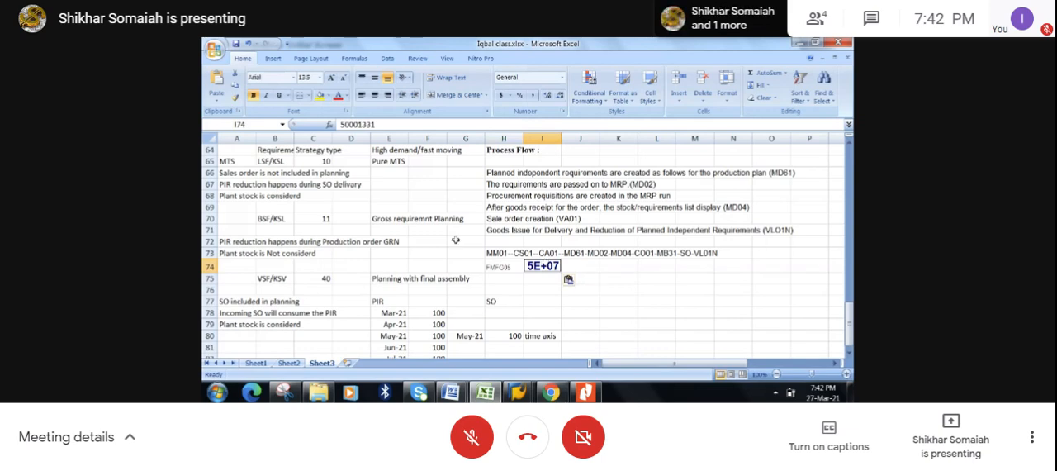
- Apply the cell formatting of E65 to the pasted group number in I74 and save the workbook
click(396, 163)
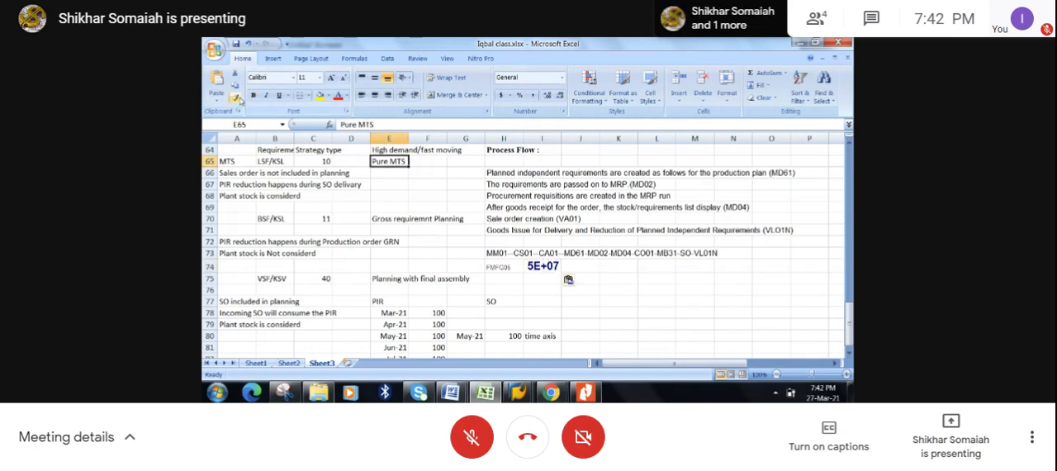
click(235, 96)
click(543, 265)
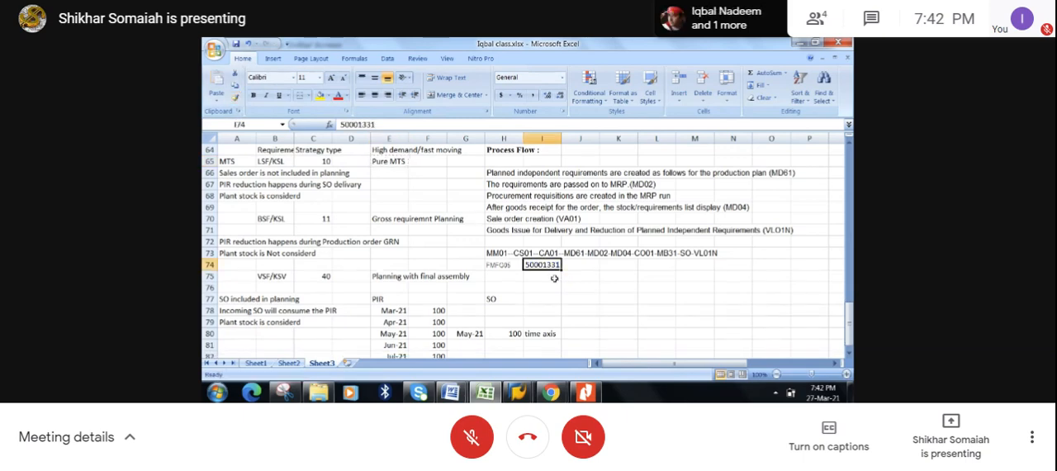
click(574, 289)
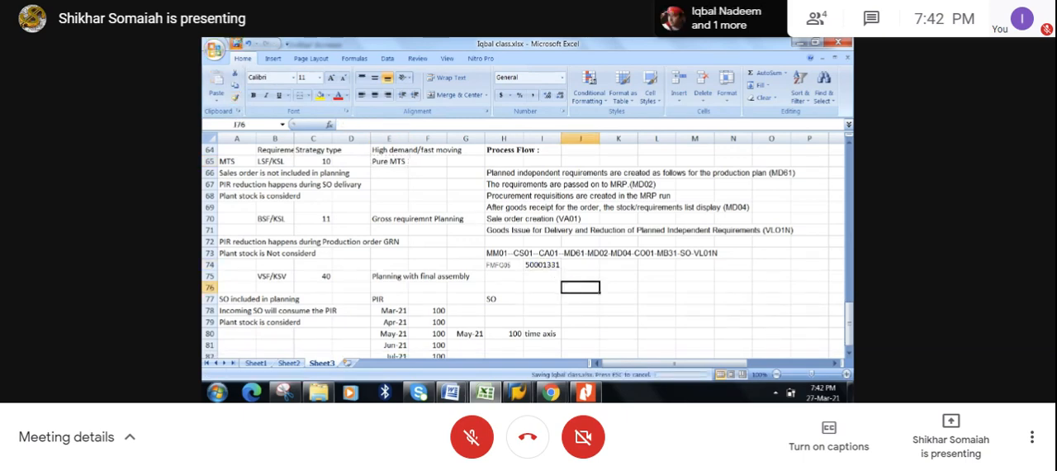
- Close the detail window of the routing's save message and switch back to the Create Routing window in SAP
mouse_move(518, 392)
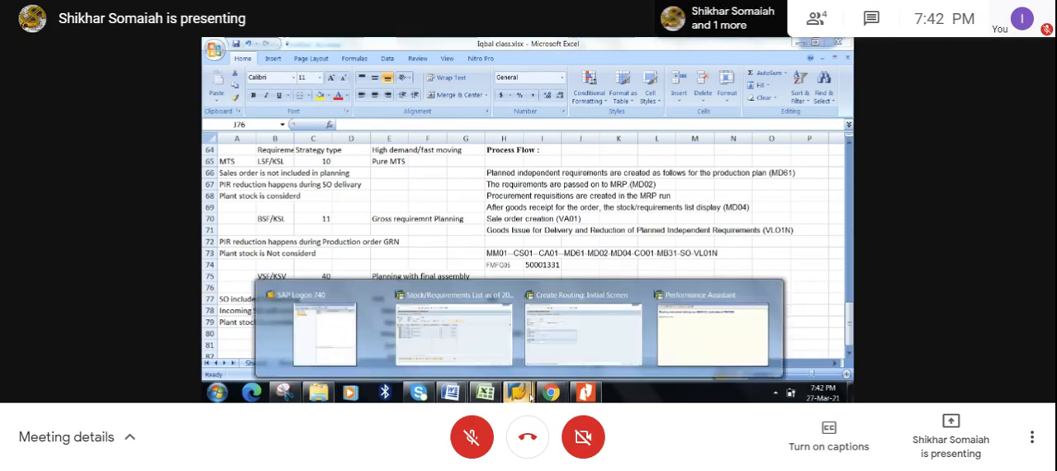
click(721, 335)
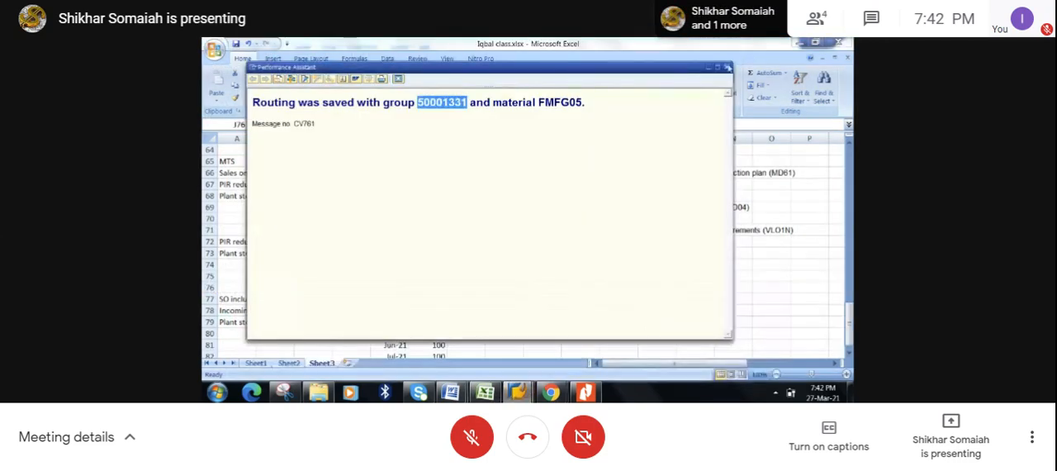
click(725, 68)
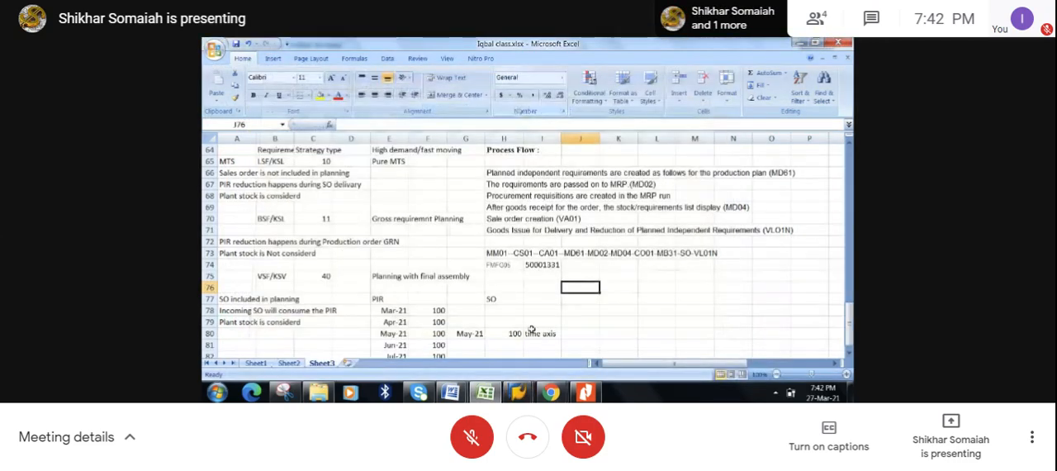
mouse_move(519, 393)
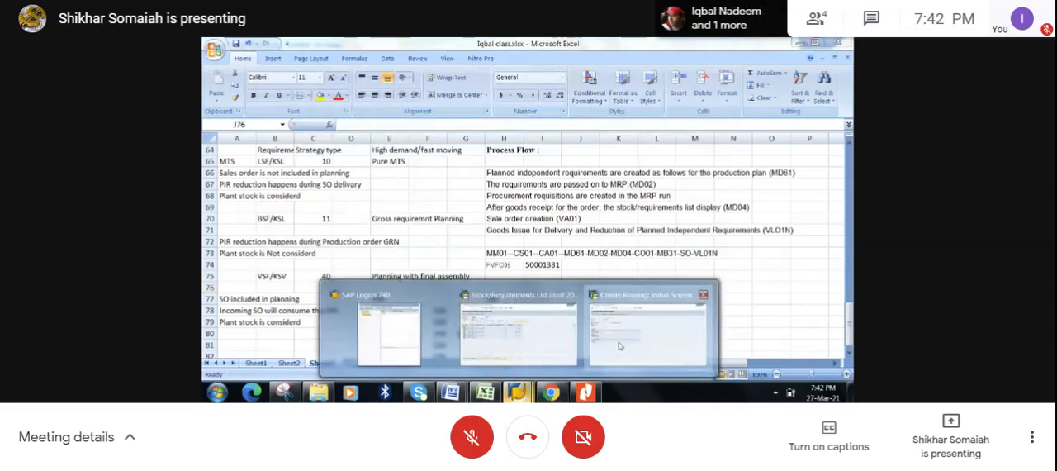
click(648, 331)
- Display the stock/requirements list (transaction MD04) for material FMFG05 in plant 1000
click(277, 63)
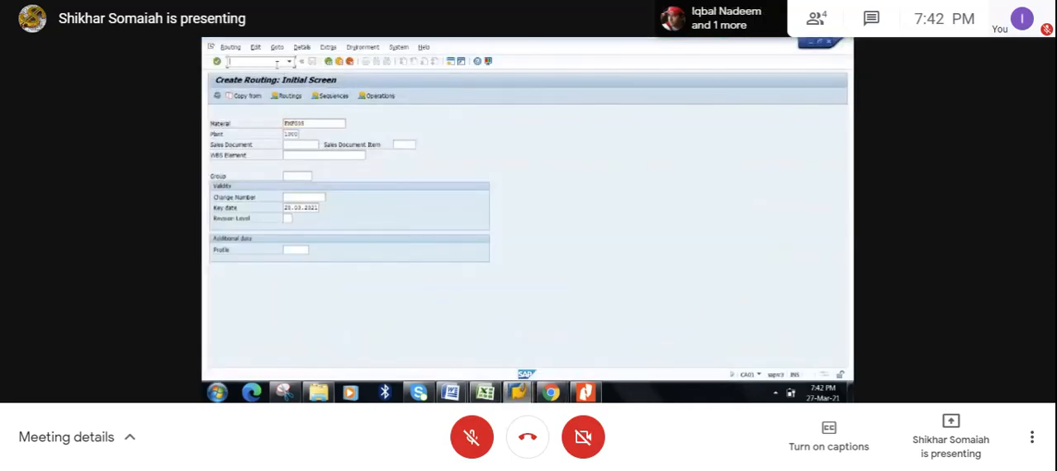
text(/nmd0)
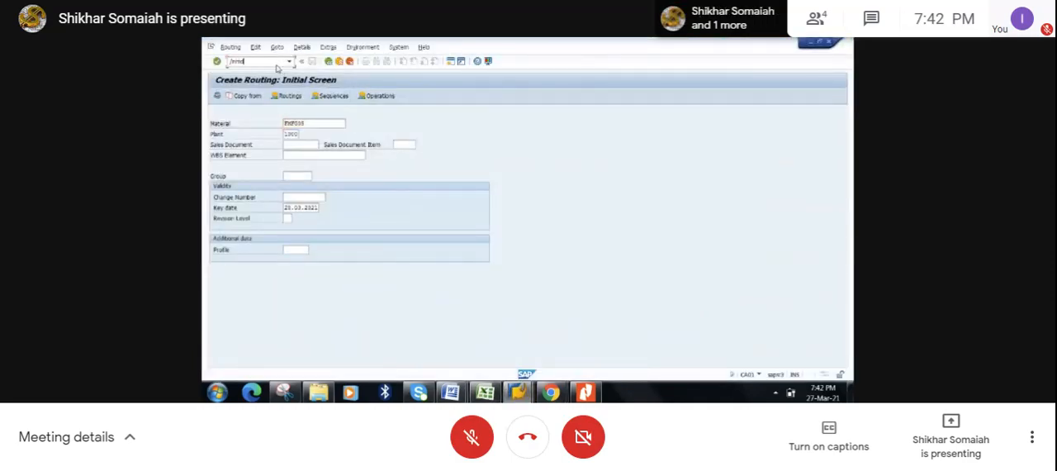
text(4)
key(Return)
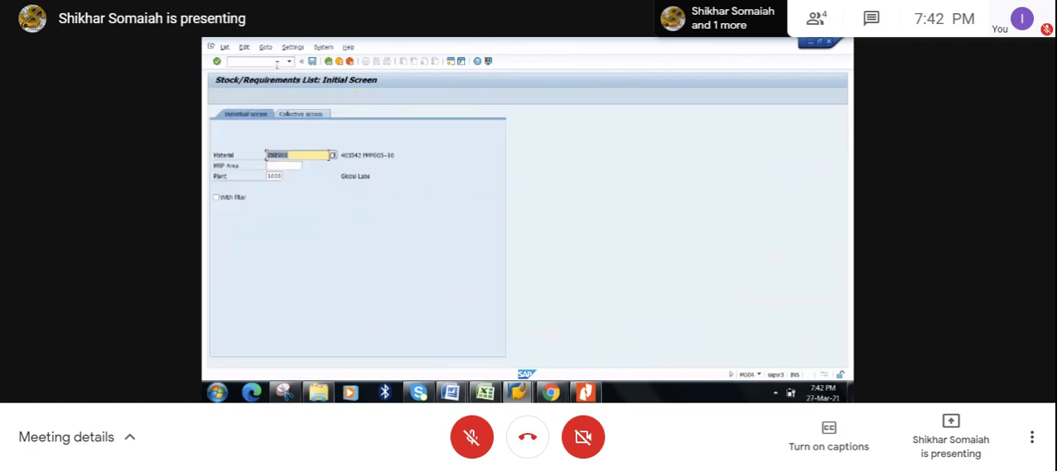
key(Return)
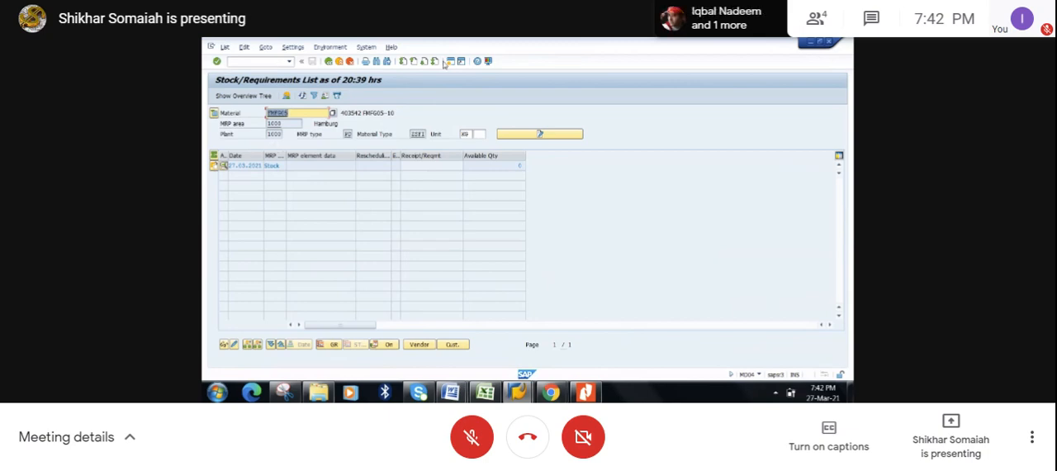
- Start transaction MD61 for creating planned independent requirements in a new session
click(452, 62)
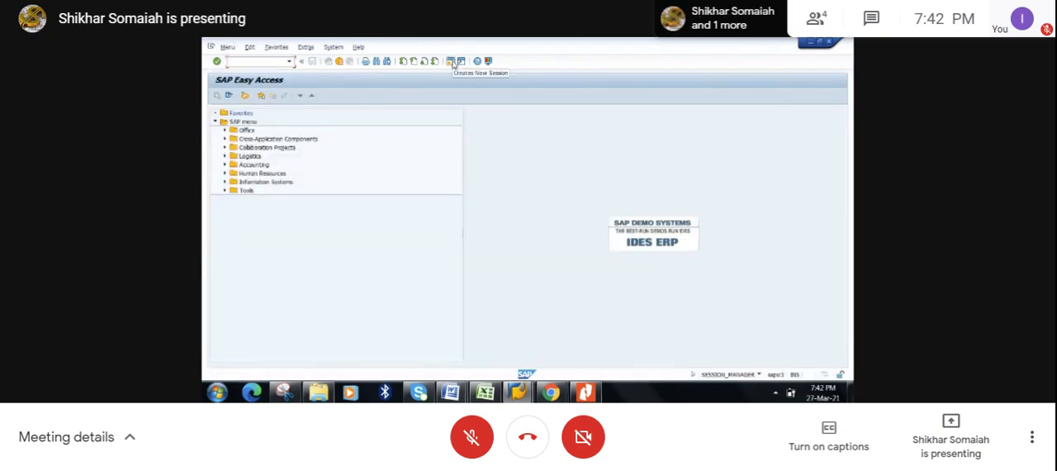
text(md0)
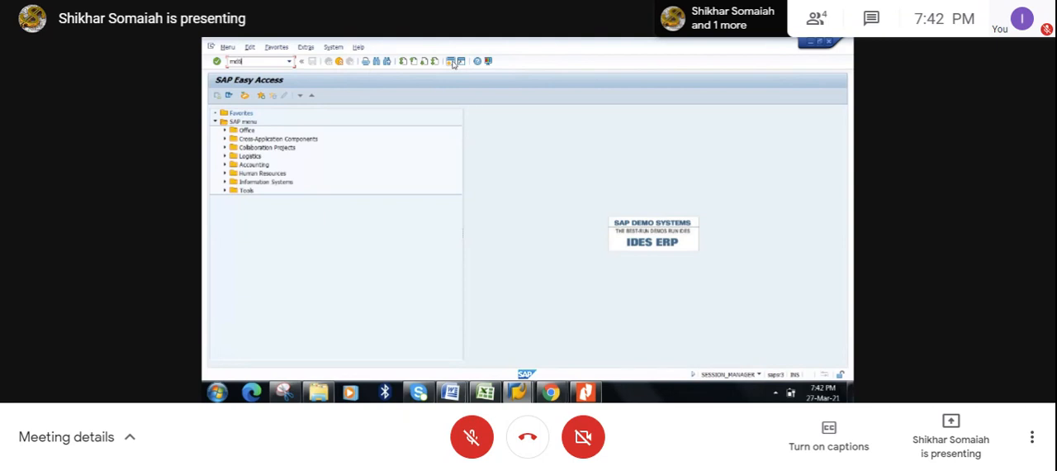
text(61)
key(Return)
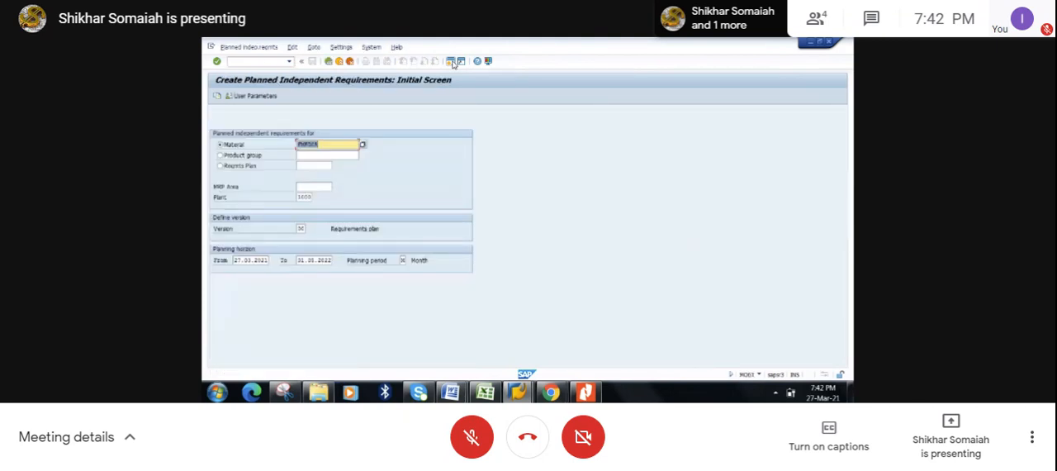
- Set the planning horizon's start date to 01.03.2021 and open the planning table for material FMFG05
click(269, 261)
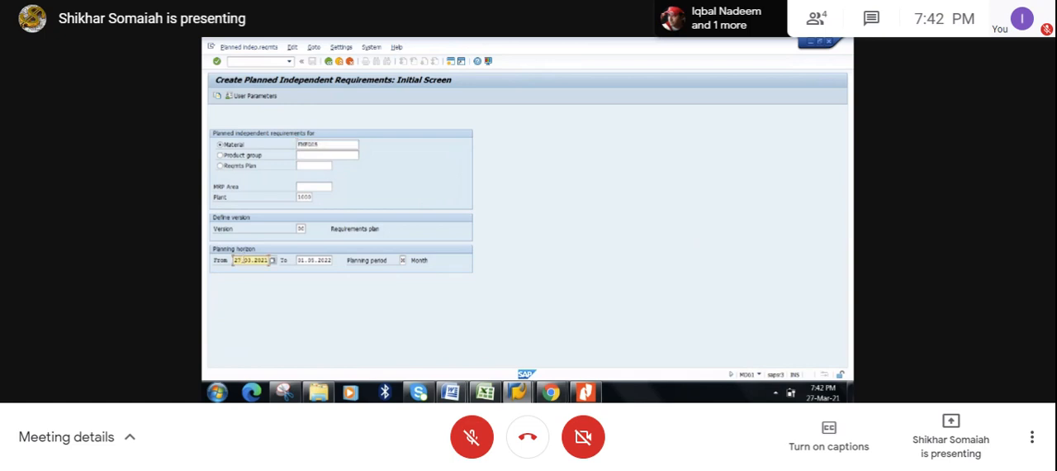
text(01)
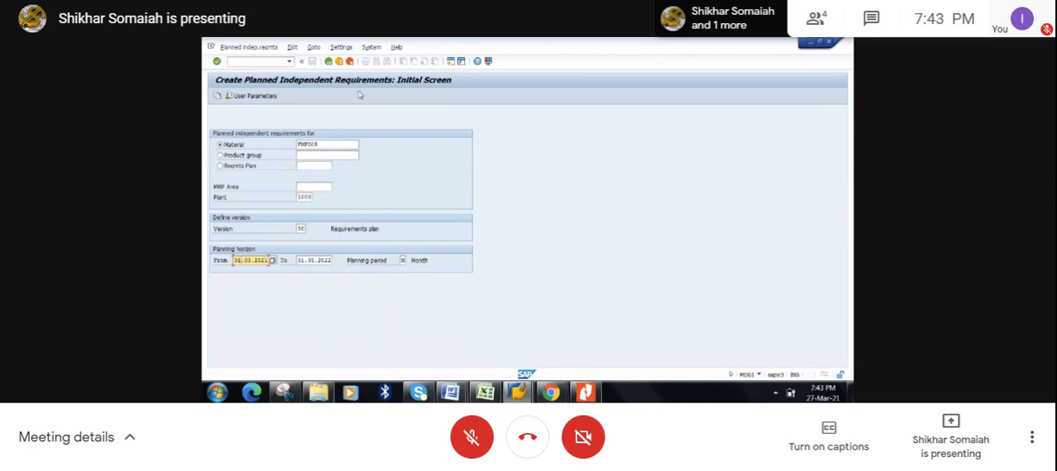
key(Return)
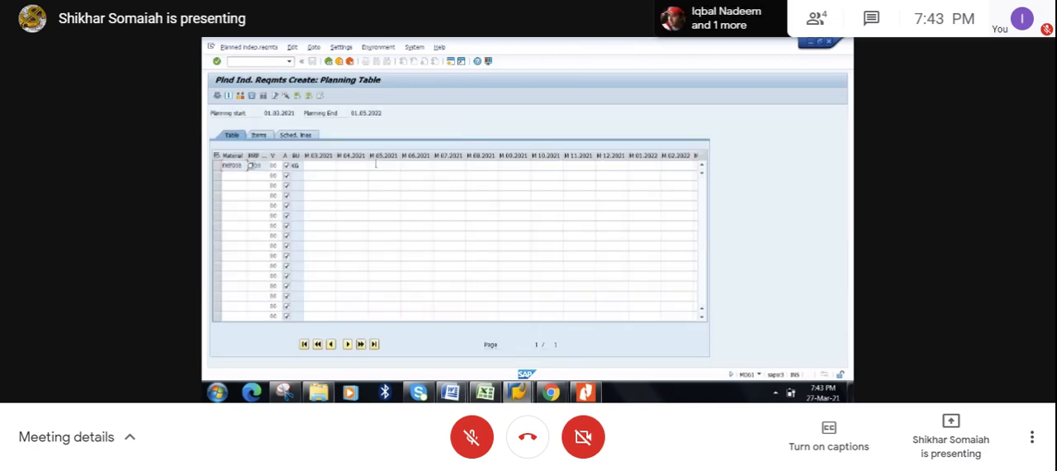
- Enter planned quantities of 100 for 03.2021, 200 for 04.2021 and 300 for 05.2021 for the material, and save the requirements
click(333, 166)
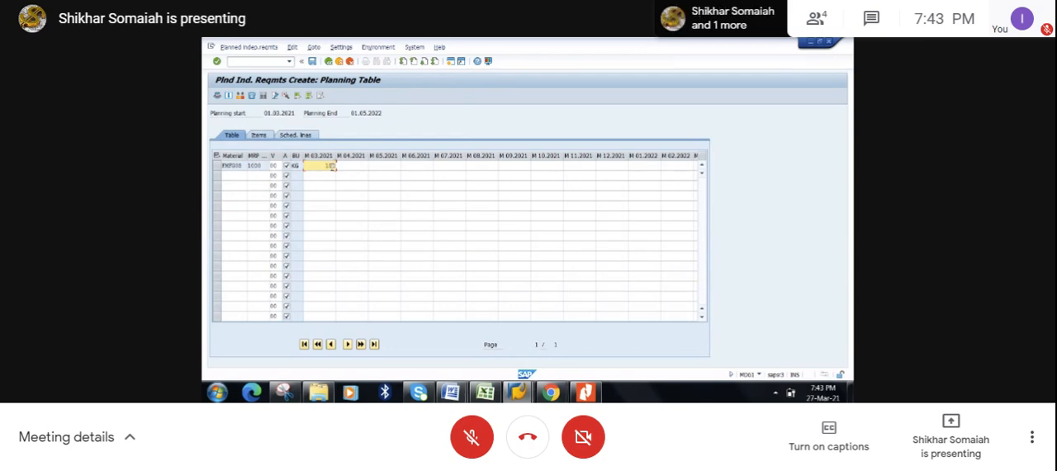
click(350, 166)
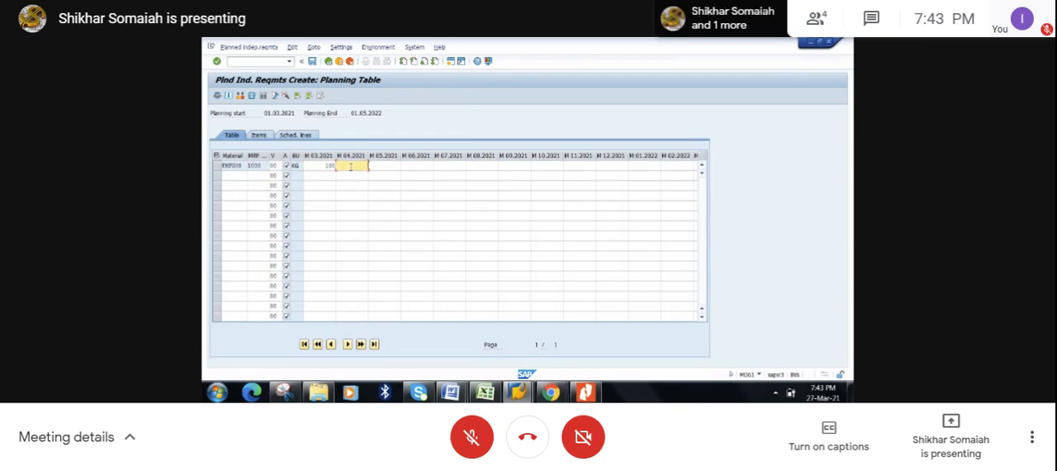
text(200)
click(384, 166)
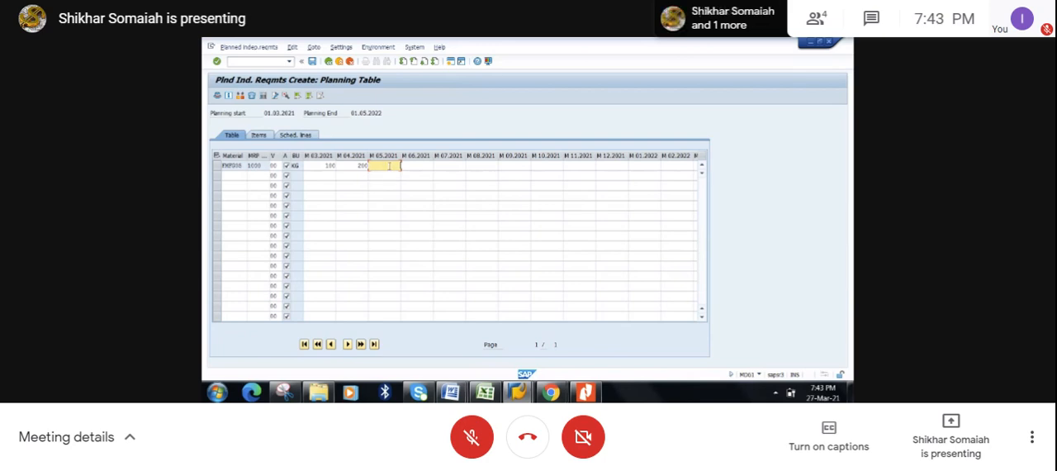
text(300)
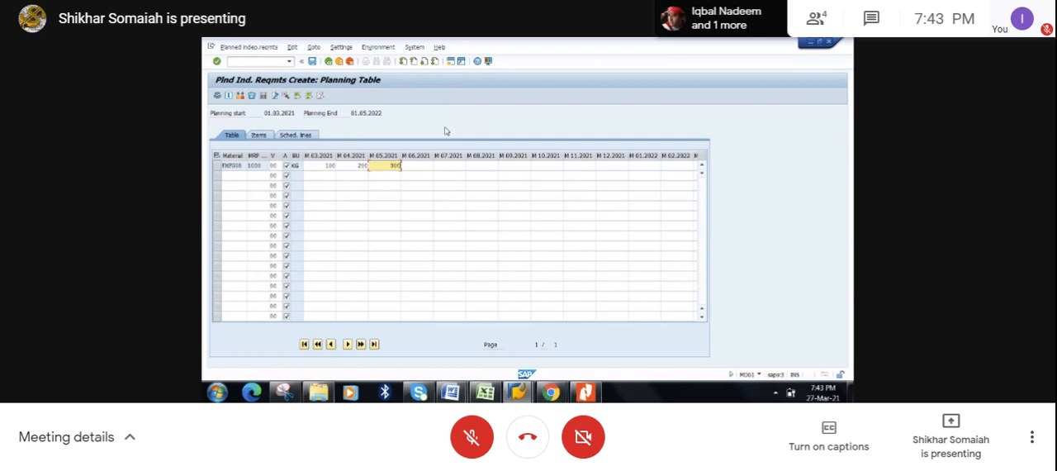
key(Return)
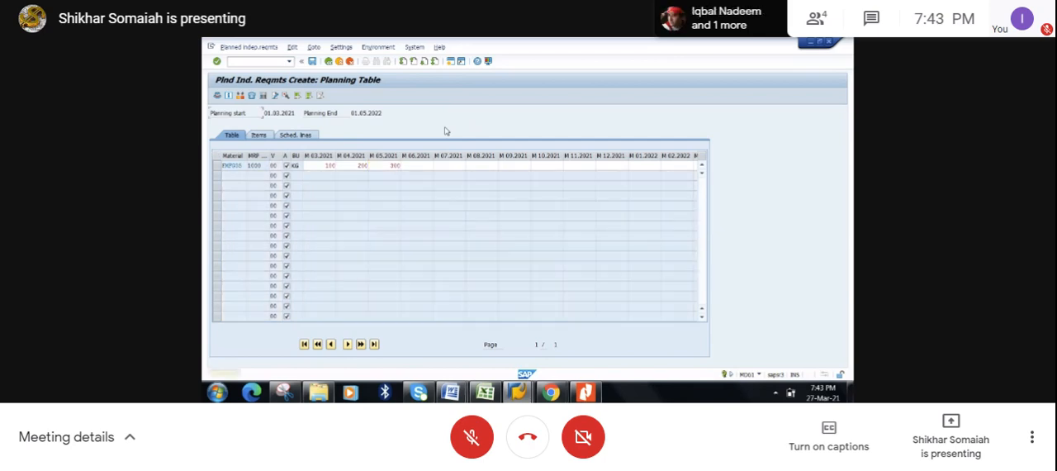
key(Return)
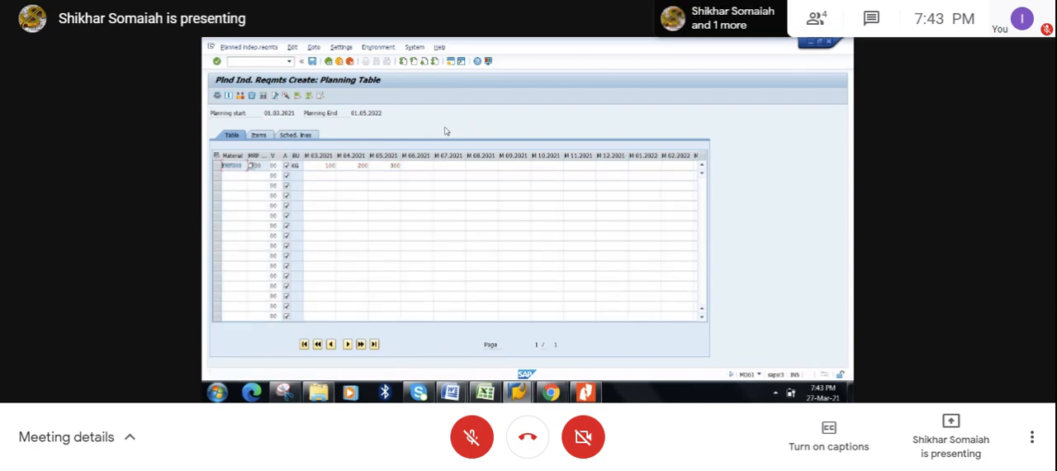
click(313, 62)
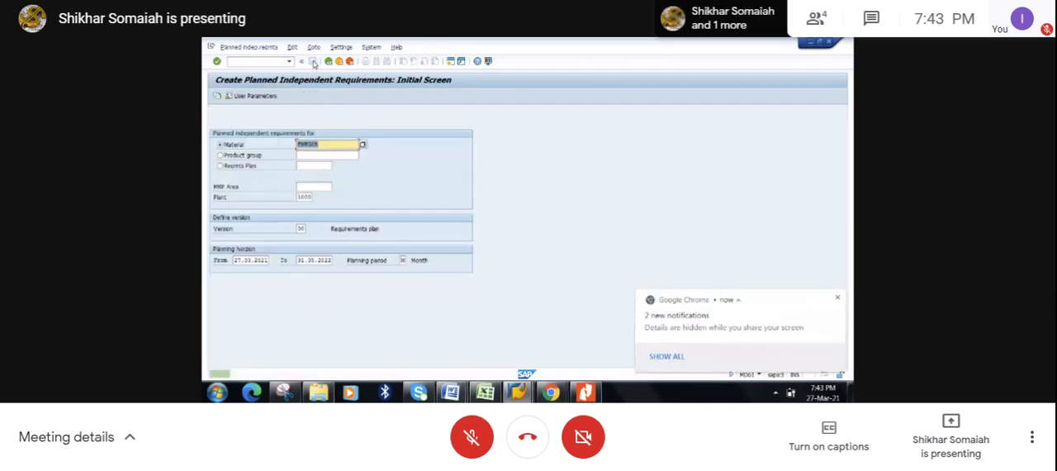
click(838, 299)
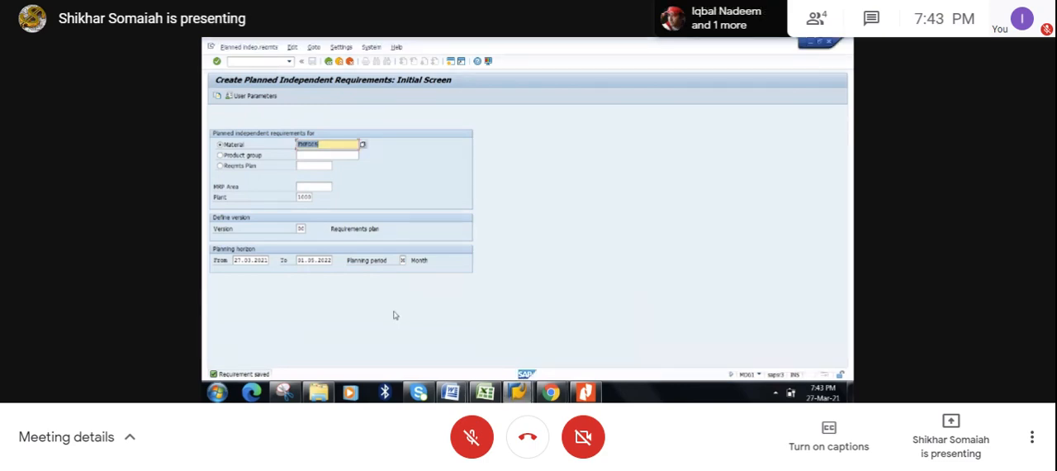
- Refresh the MD04 stock/requirements list for FMFG05 and examine the independent requirements and their available quantities
click(521, 392)
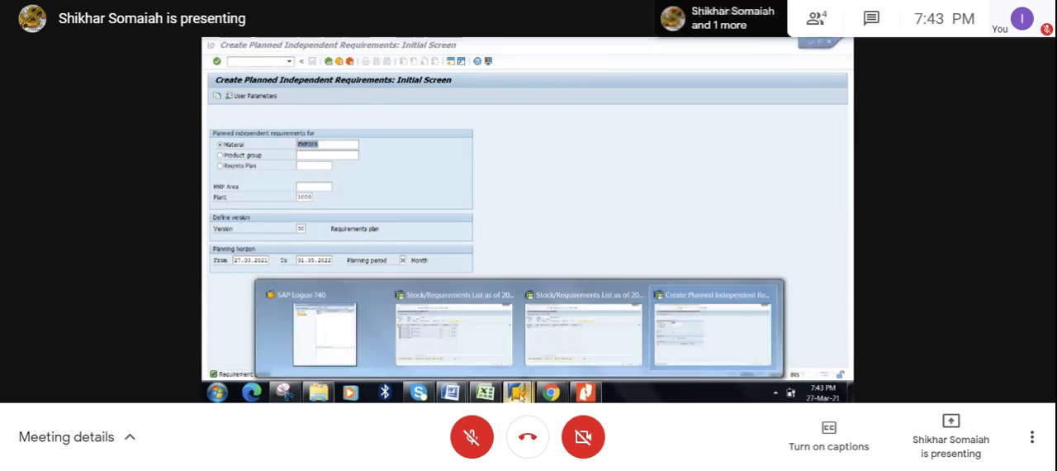
click(574, 344)
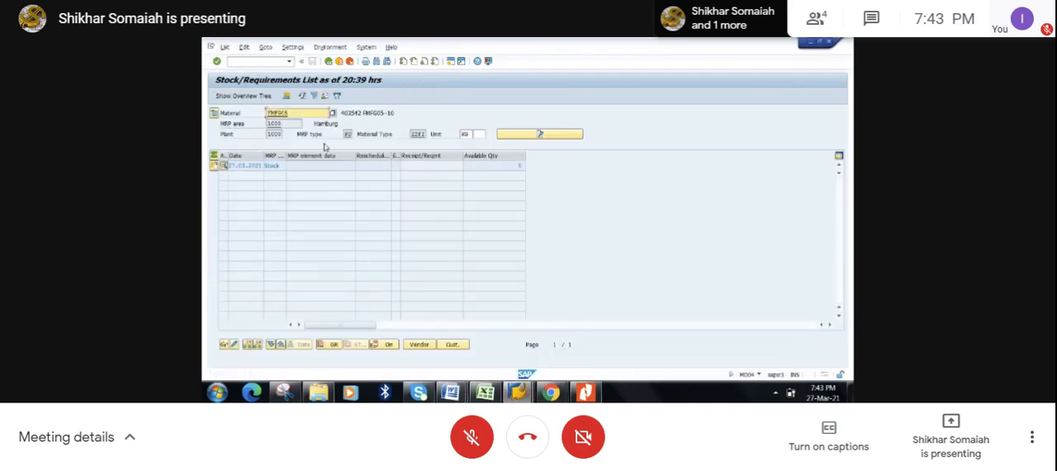
click(303, 97)
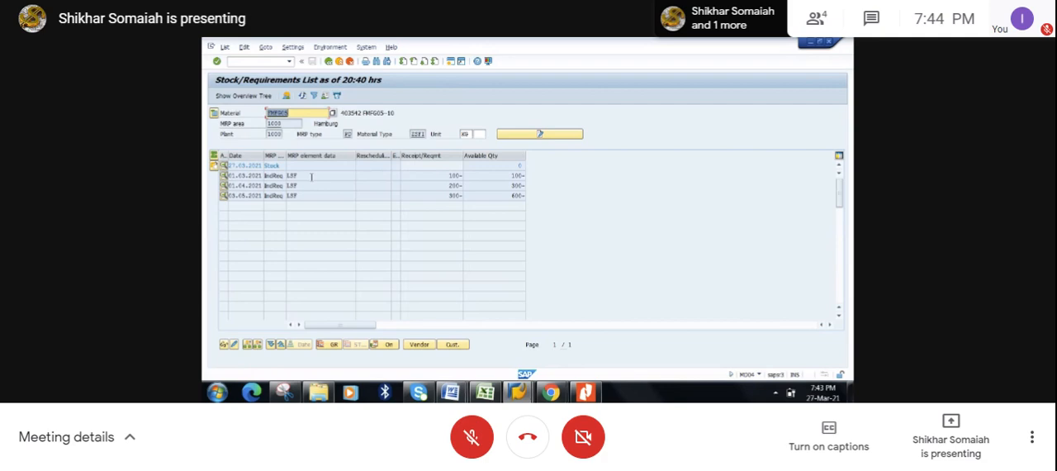
drag(307, 175, 287, 174)
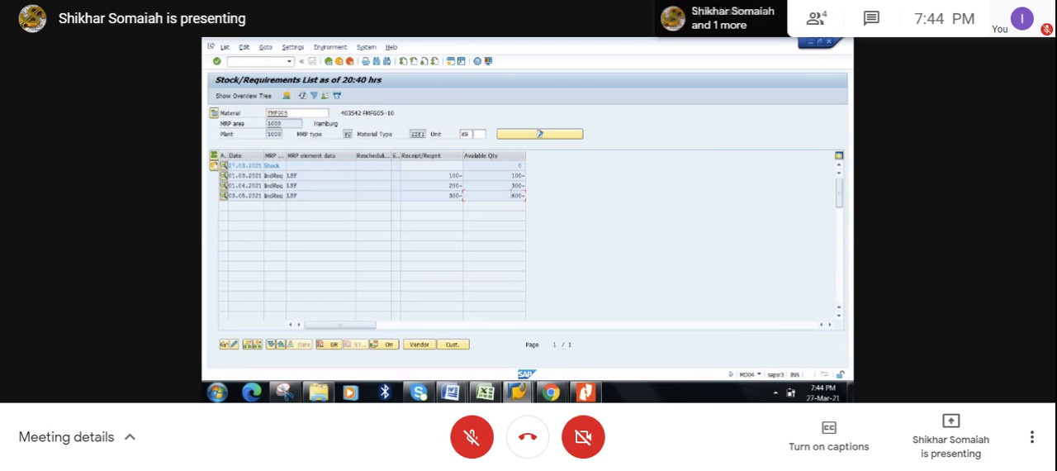
drag(511, 196, 522, 196)
click(525, 197)
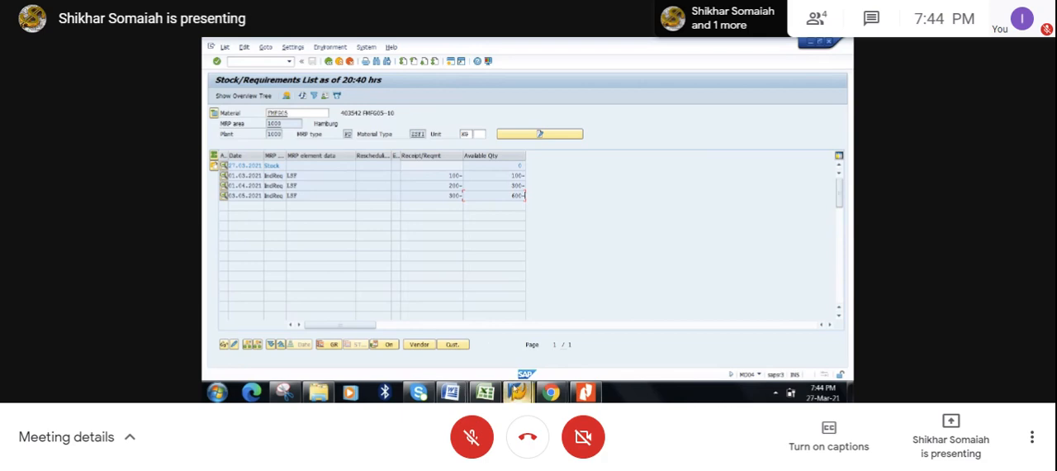
- Switch to the Excel workbook and review the process flow lines for planned independent requirements (MD61) and the MRP run (MD02)
click(485, 392)
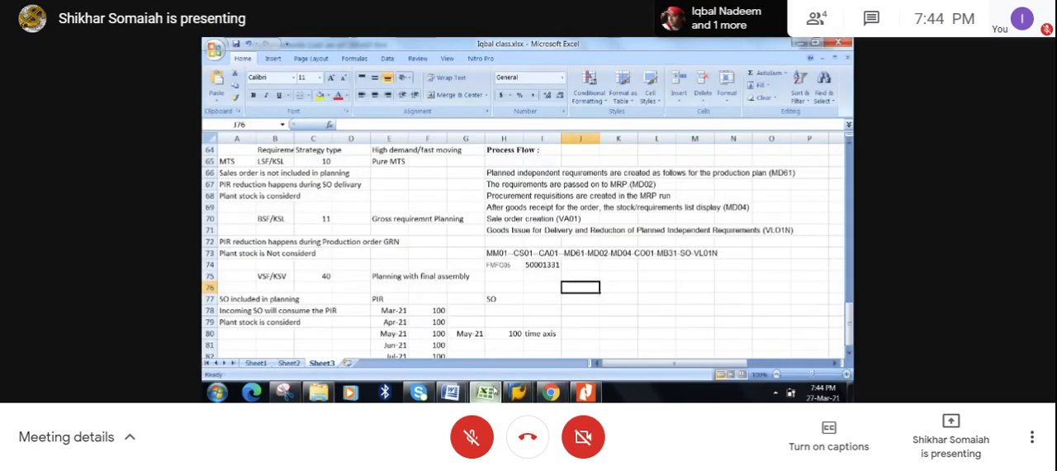
click(593, 266)
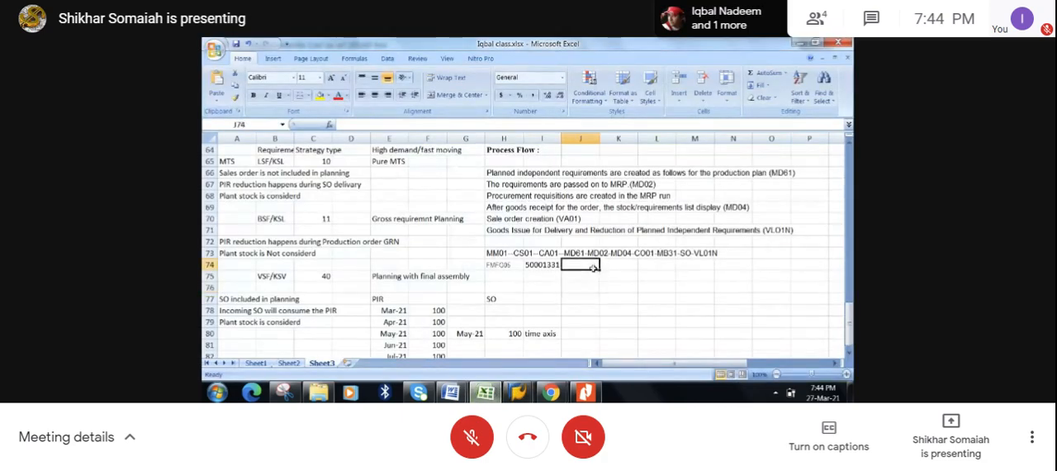
click(525, 173)
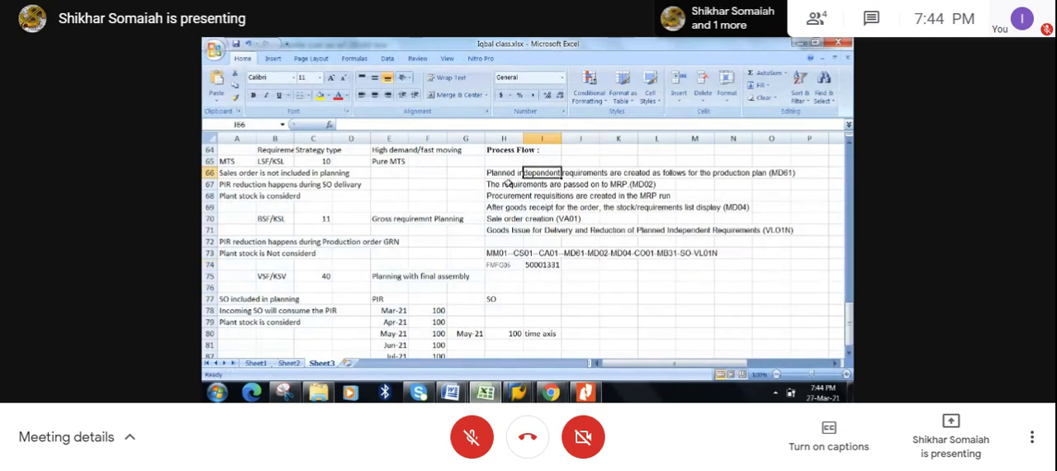
click(505, 184)
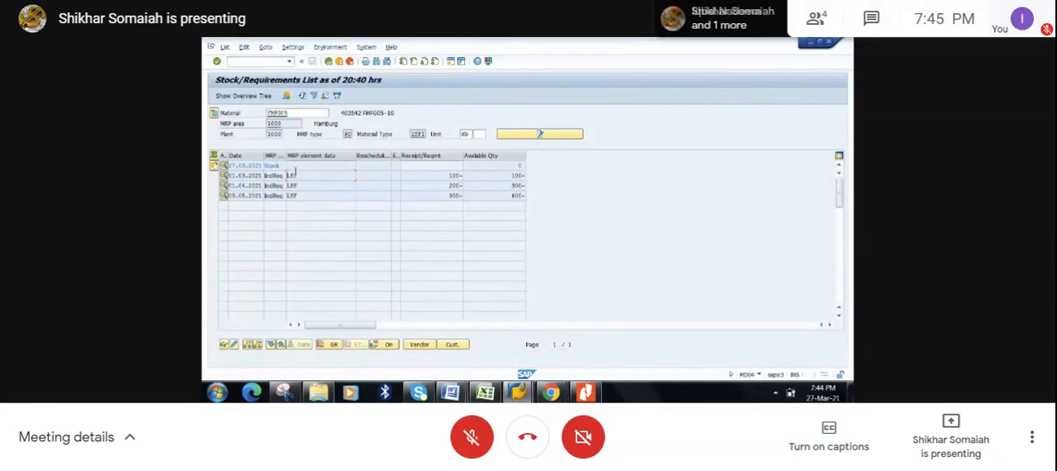
- Start MD02 - Multilevel Single-Item Planning in a new SAP session, from the MRP planning transactions under Logistics > Production
click(451, 62)
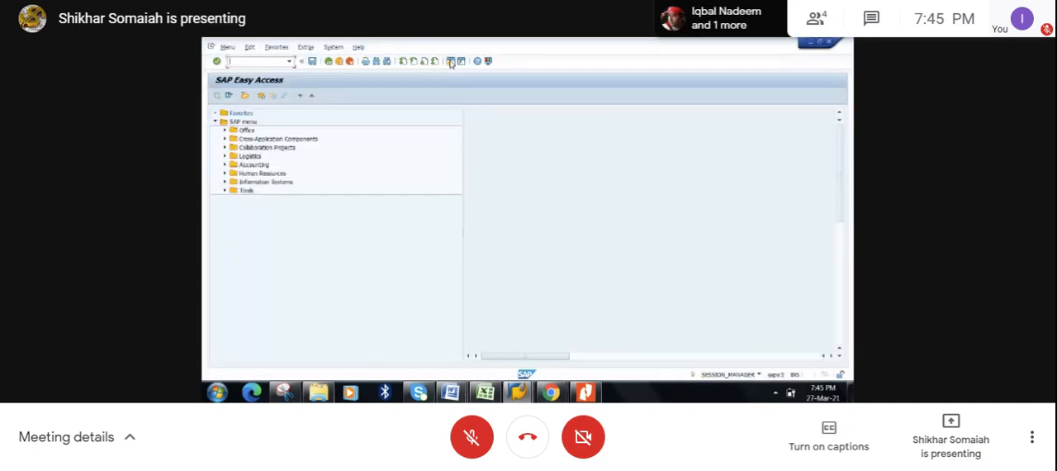
click(224, 156)
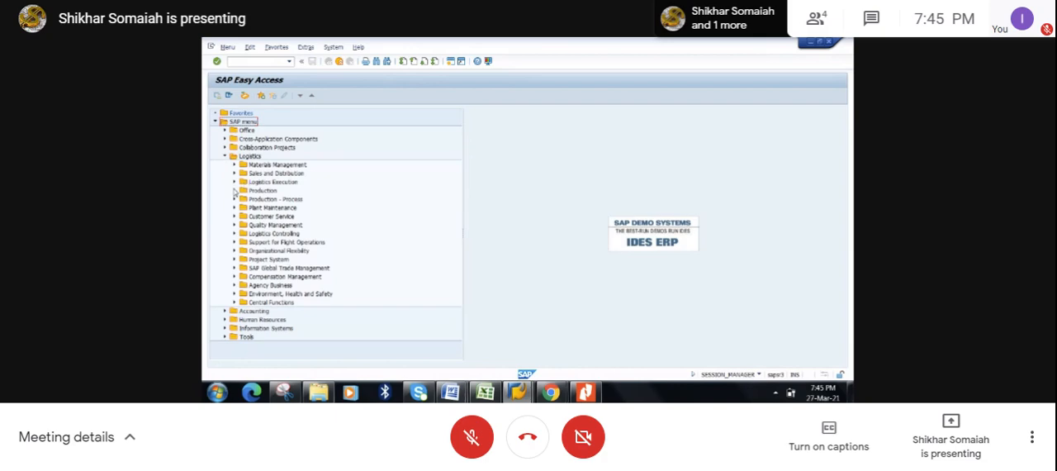
click(235, 191)
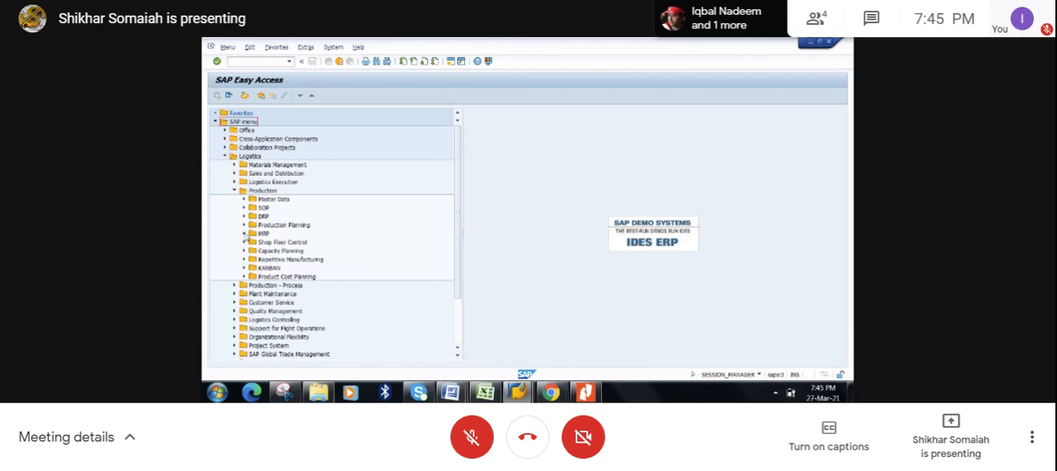
click(246, 233)
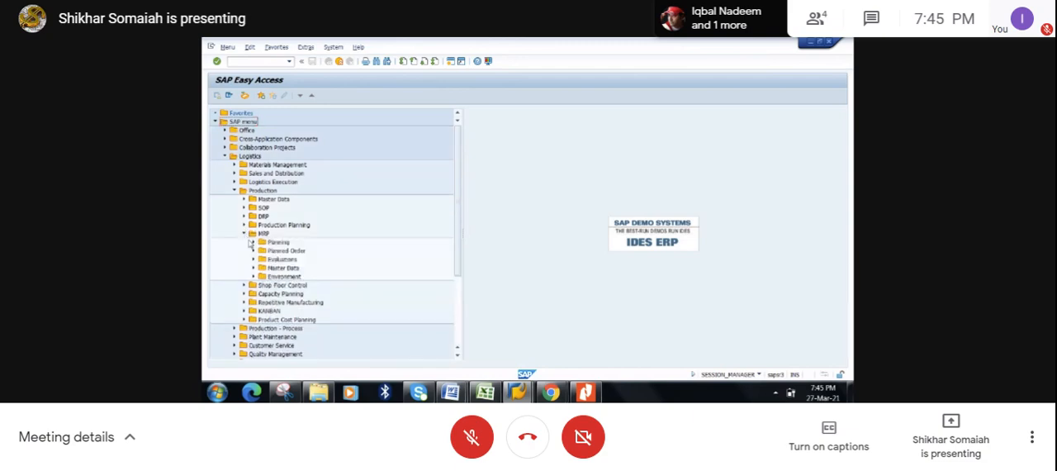
click(254, 242)
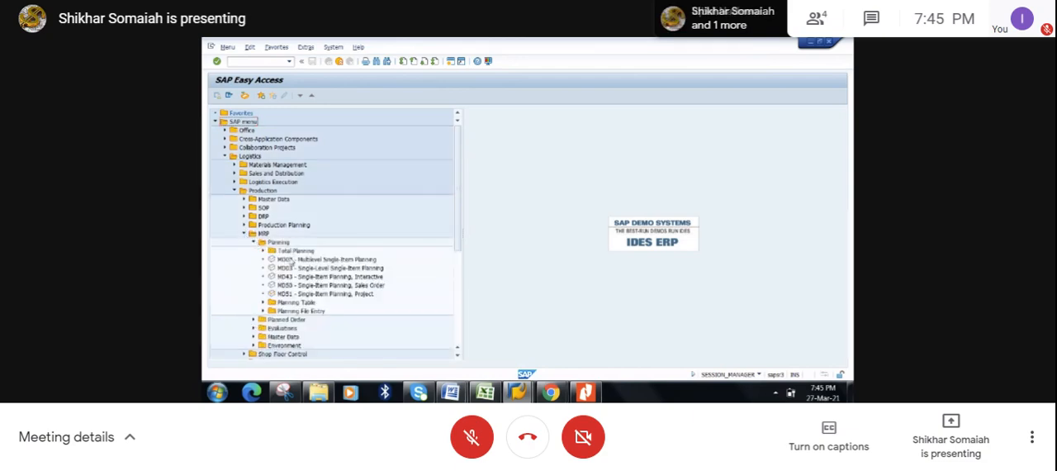
click(294, 261)
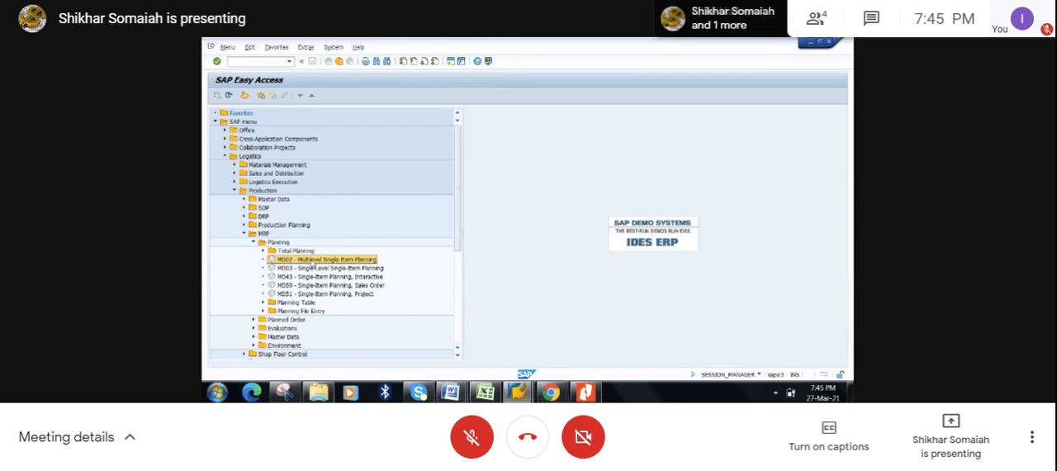
double_click(312, 261)
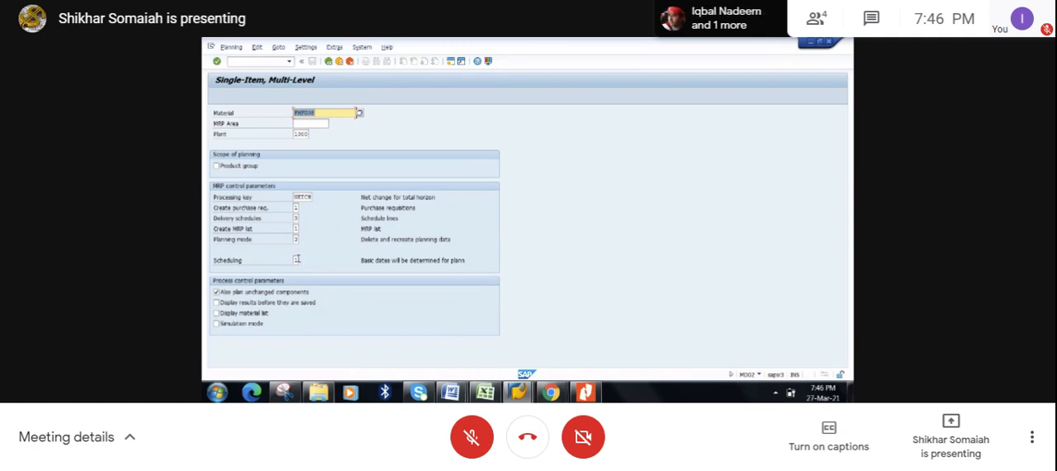
- Choose scheduling option 1, basic dates determined for planned orders, from the possible values for the MD02 planning run
click(298, 260)
click(299, 260)
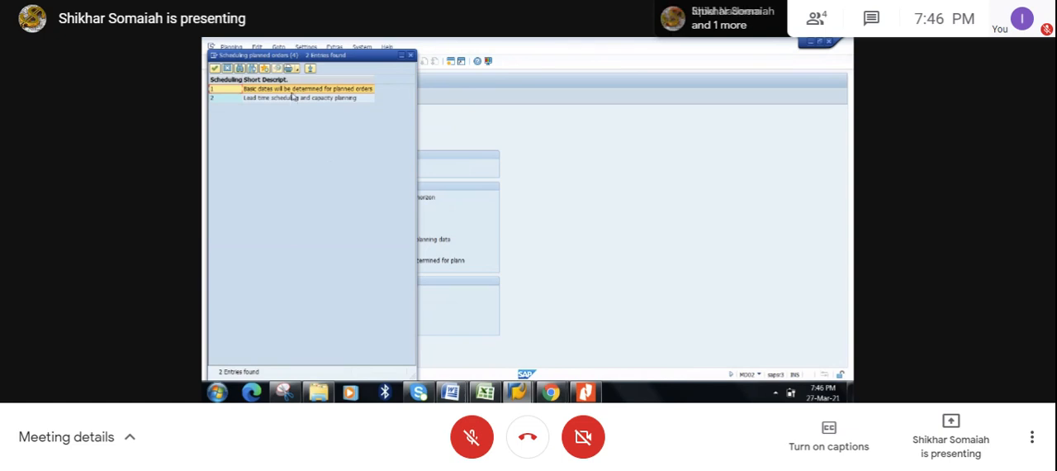
double_click(294, 92)
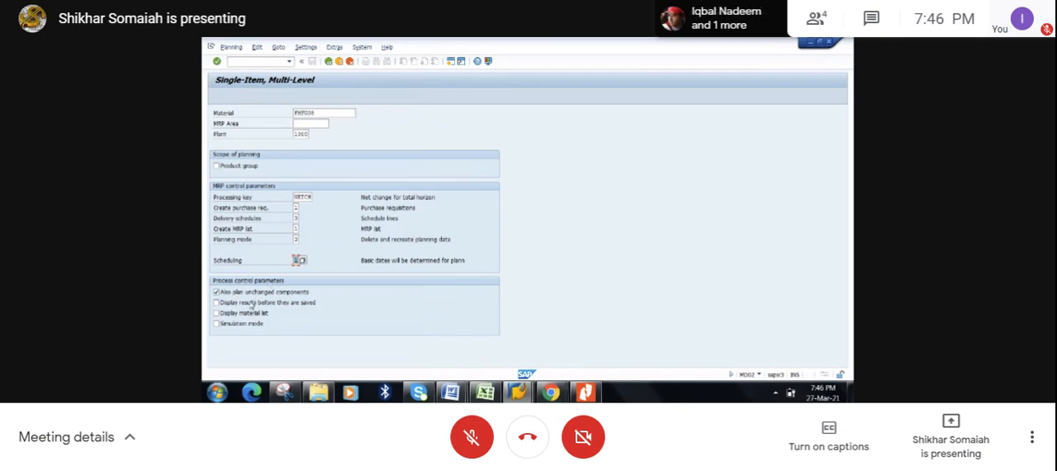
click(227, 305)
click(280, 48)
mouse_move(300, 49)
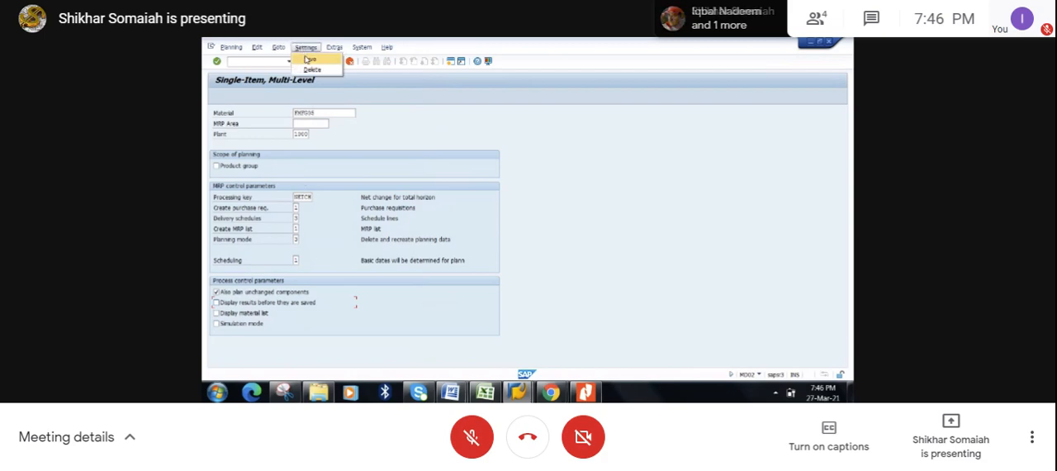
click(368, 134)
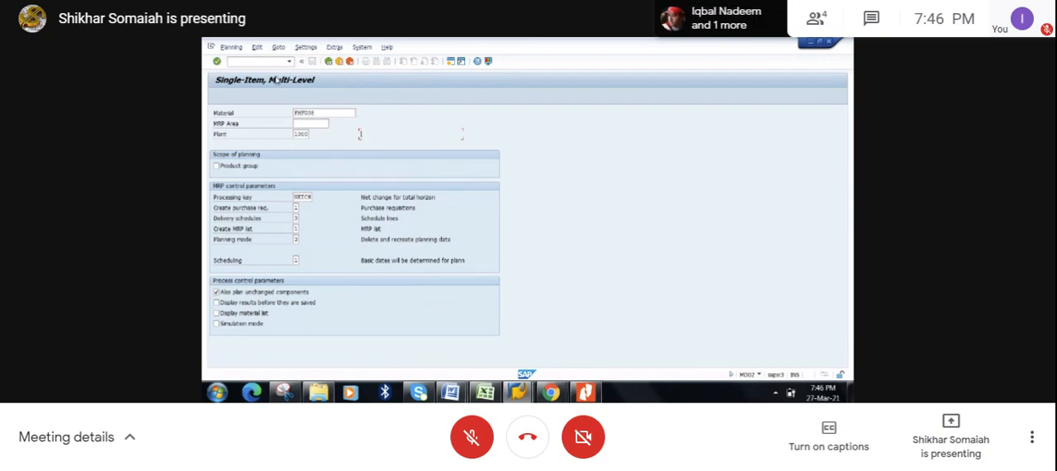
- Return to the MD04 stock/requirements list for FMFG05 and display its period totals by day
click(525, 394)
click(526, 334)
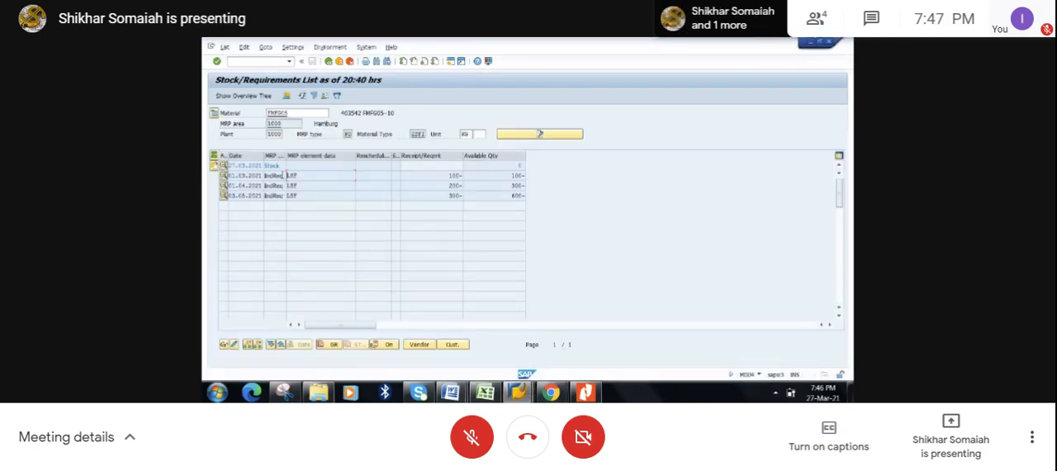
double_click(288, 112)
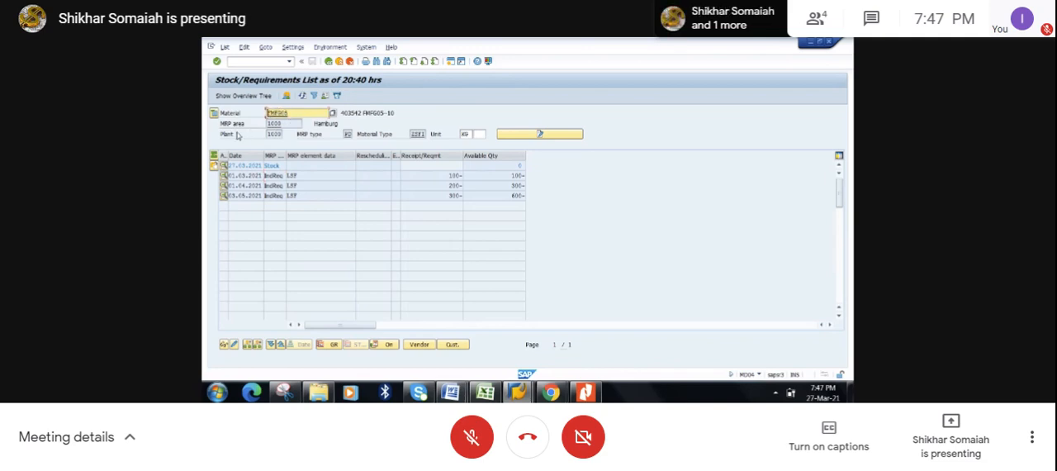
click(214, 155)
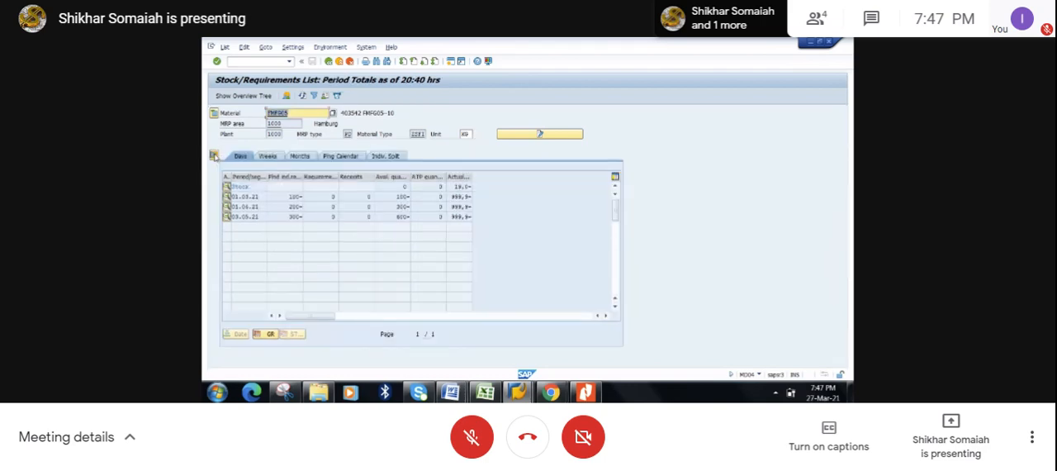
- Show the overview tree, widen it to examine the material's status entry, and hide the tree again
click(233, 96)
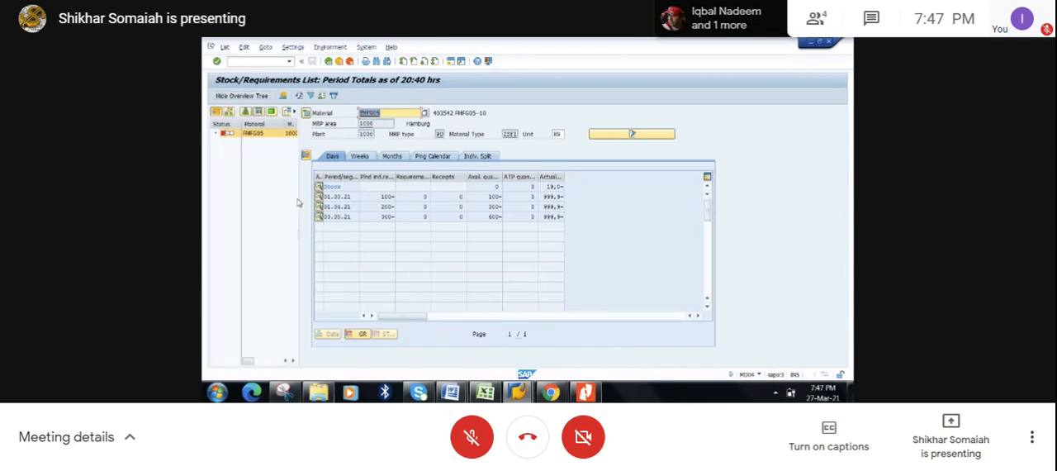
drag(299, 199, 455, 205)
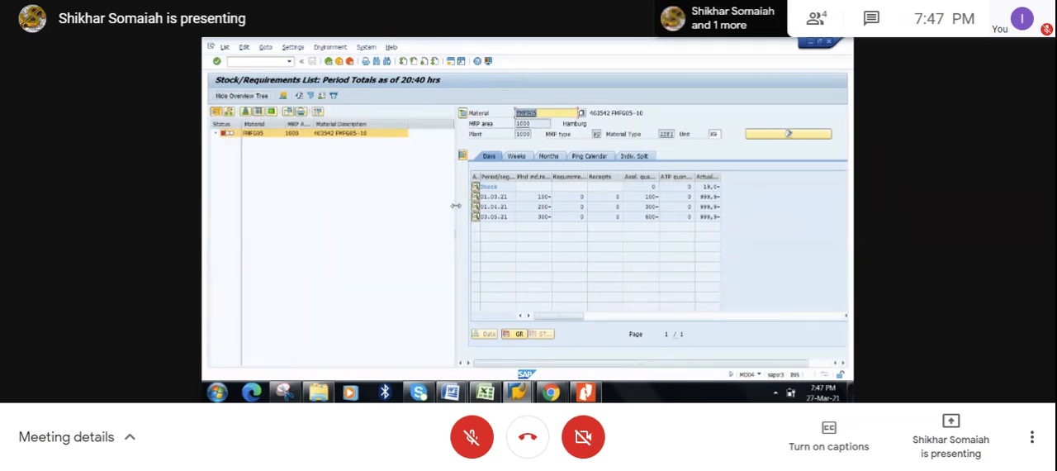
click(218, 134)
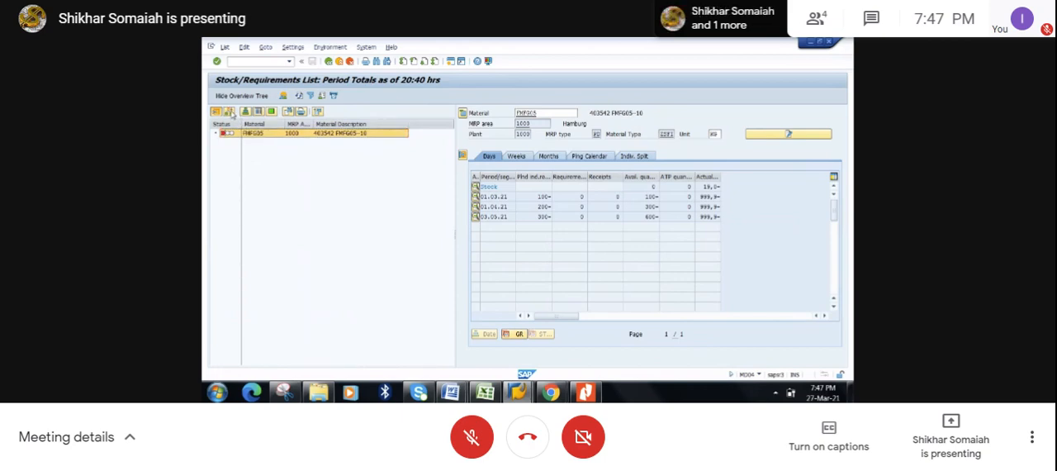
click(226, 96)
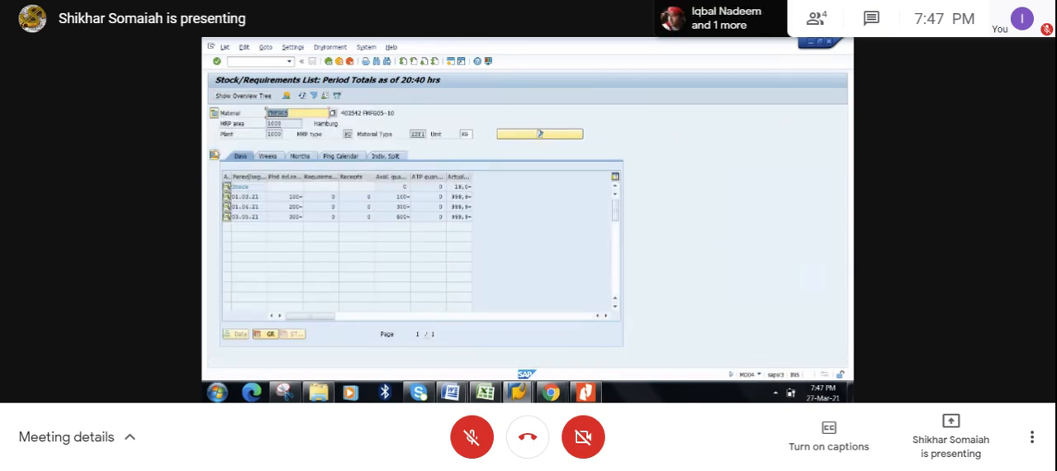
- Return the FMFG05 stock/requirements list from period totals to individual lines and close the Create Planned Independent Requirements session
click(215, 156)
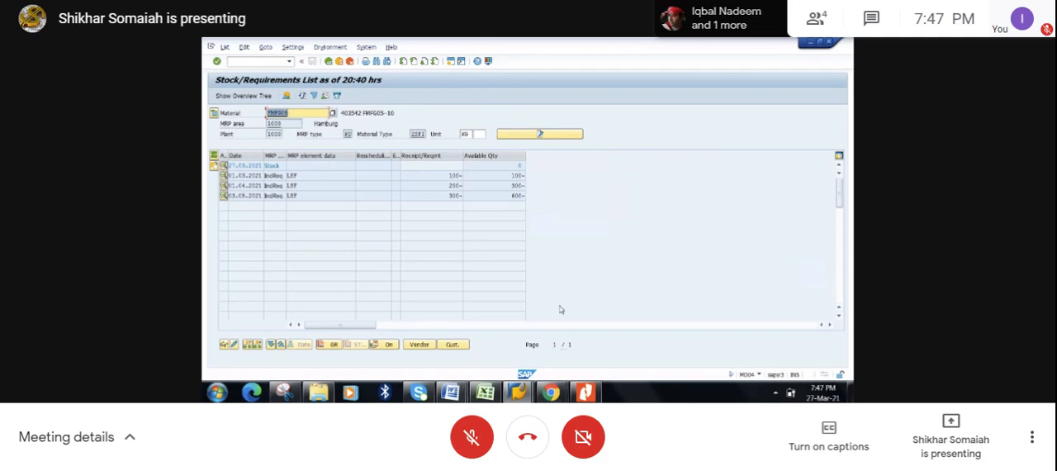
mouse_move(518, 393)
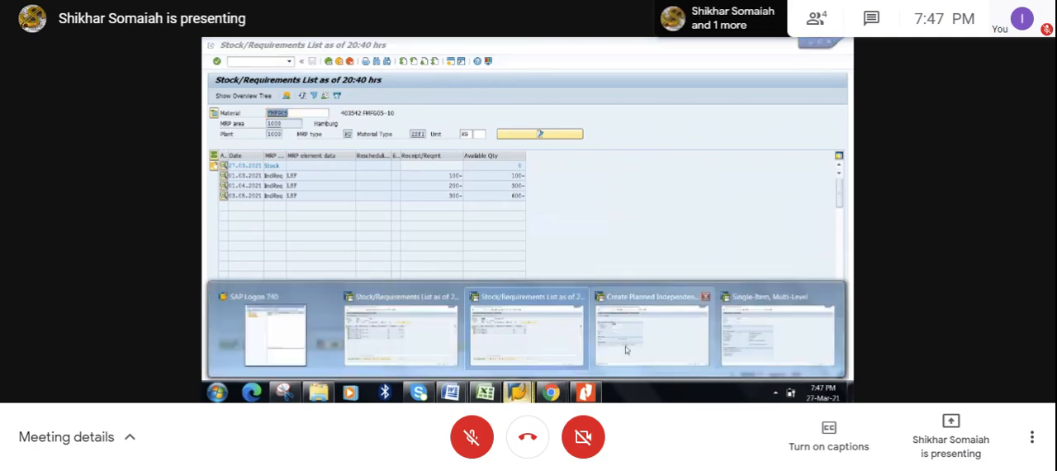
mouse_move(633, 350)
click(653, 339)
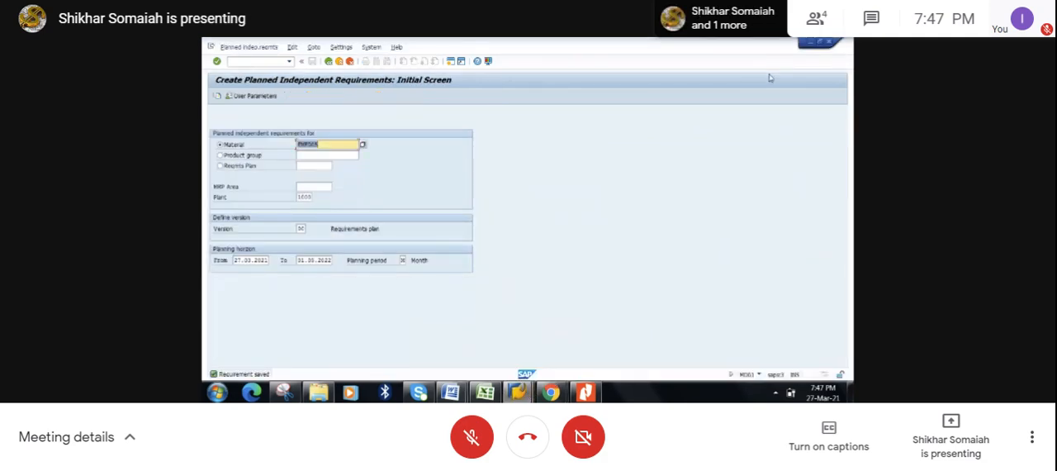
click(829, 43)
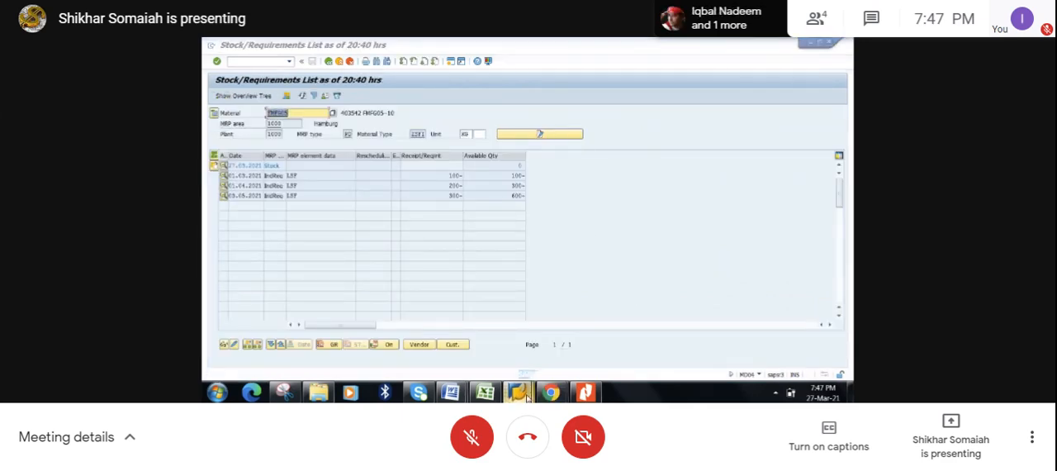
- Run MD02 single-item, multi-level planning for FMFG05 with the parameters already set, and review the planning run statistics
mouse_move(518, 393)
click(700, 330)
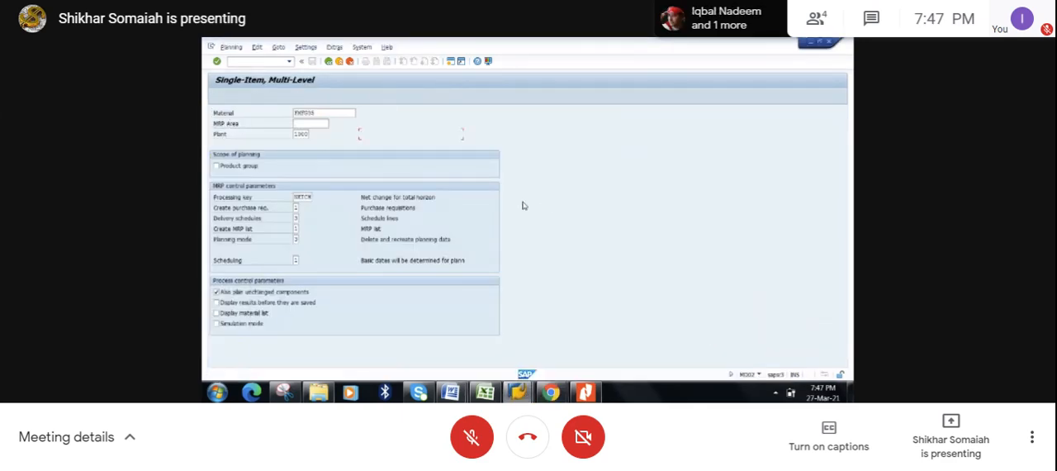
key(Return)
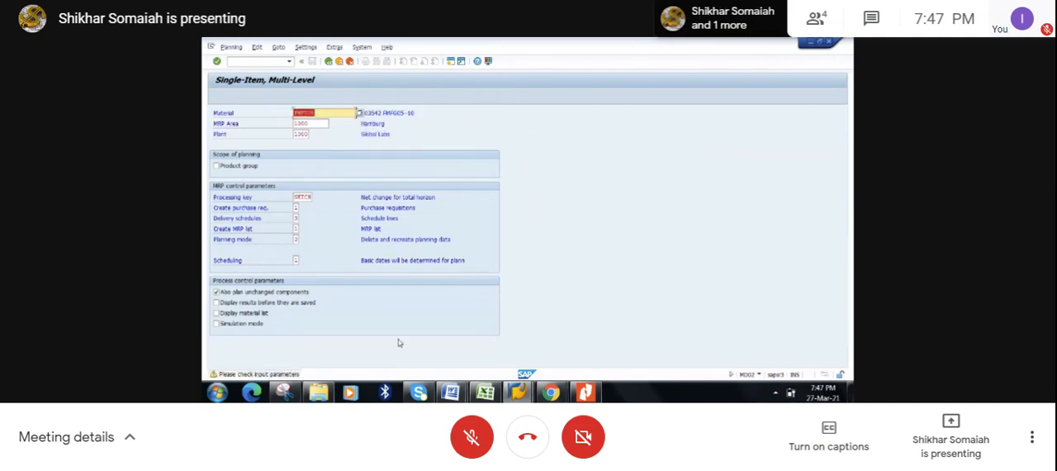
key(Return)
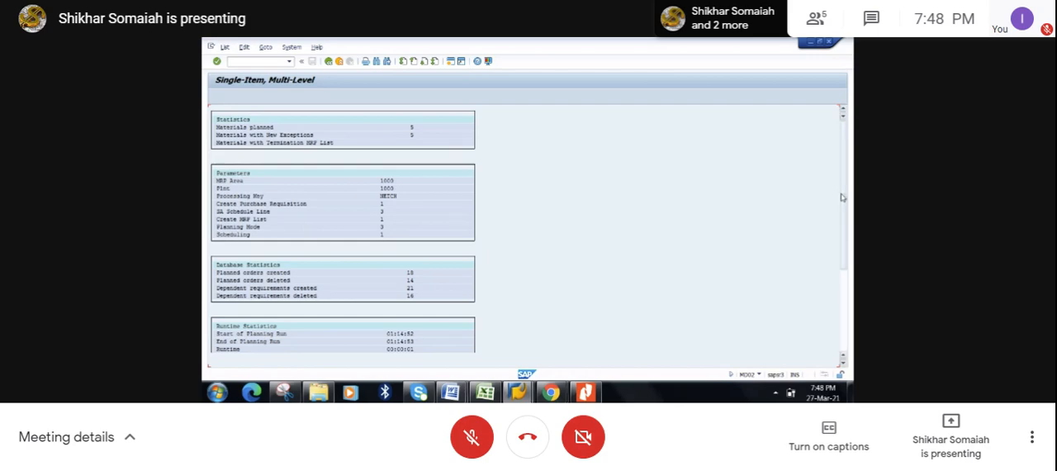
scroll(849, 306, down, 5)
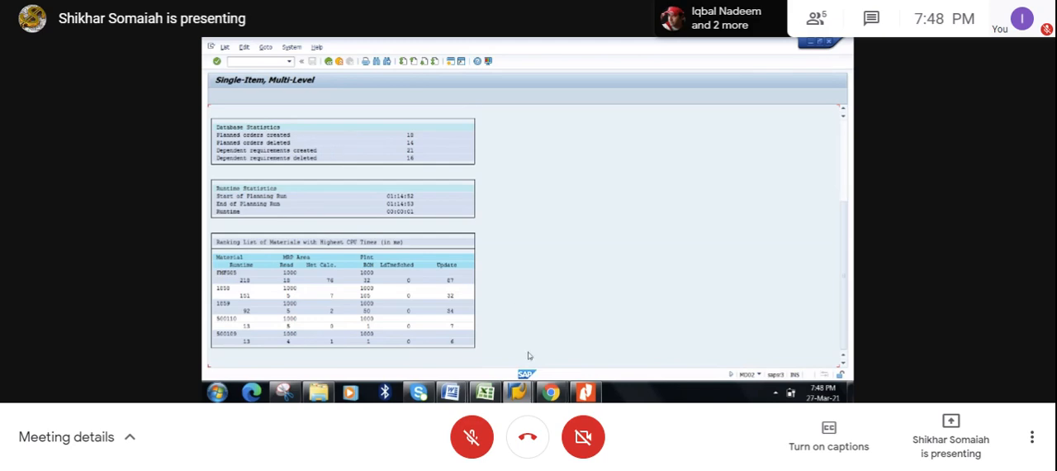
- Switch back to the MD04 stock/requirements list, refresh it for FMFG05, and select the first planned order
mouse_move(518, 392)
click(573, 348)
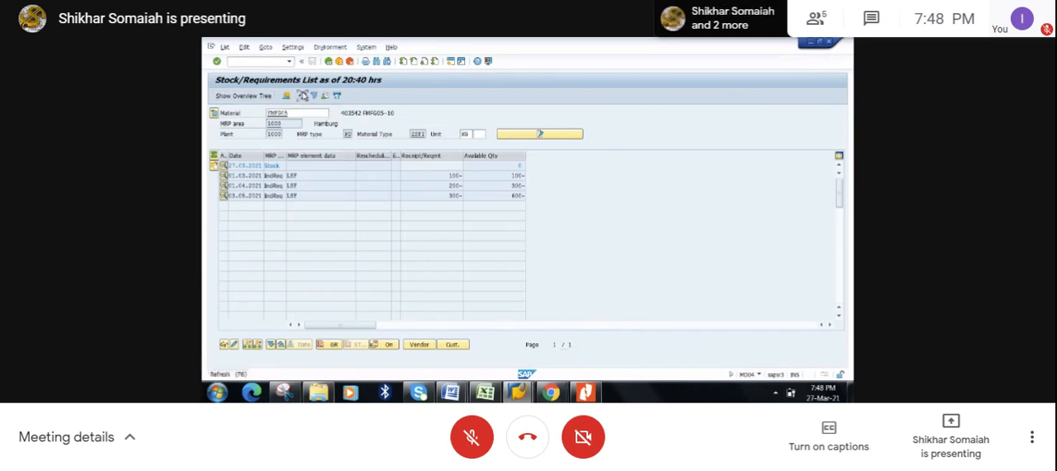
click(303, 95)
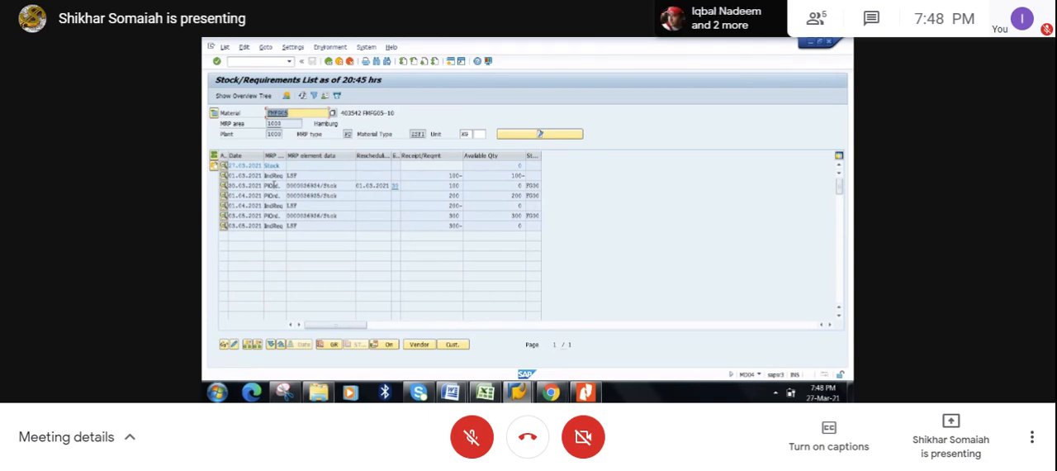
drag(281, 185, 265, 187)
click(266, 187)
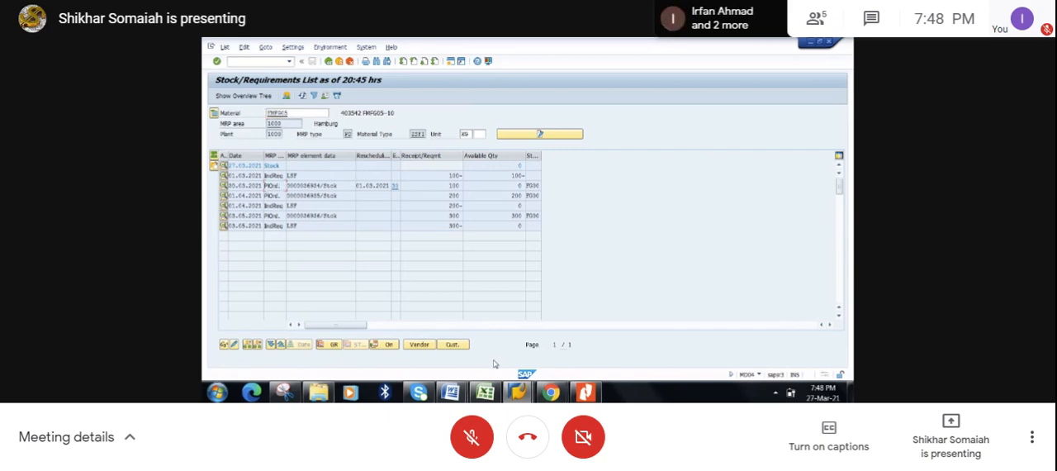
- Check the process flow notes in the Excel workbook and return to the first planned order in the stock/requirements list
click(486, 393)
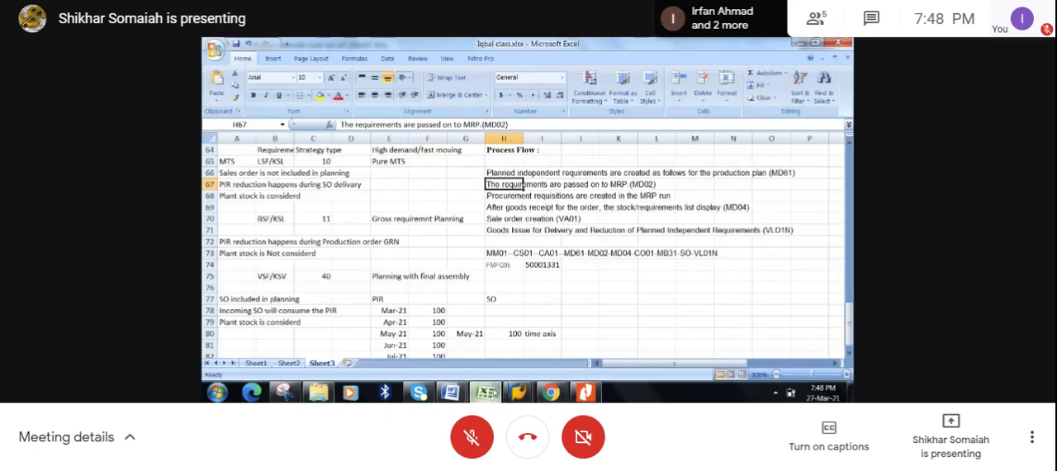
click(587, 265)
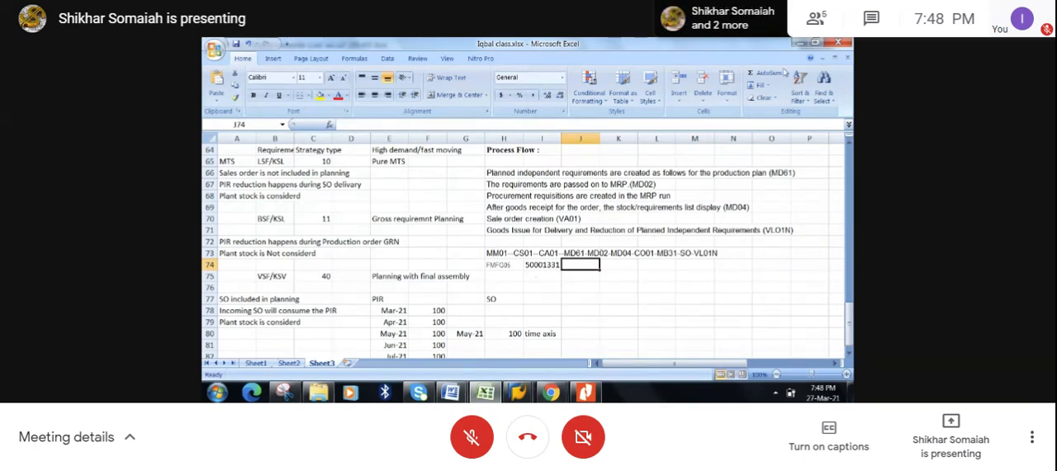
click(800, 42)
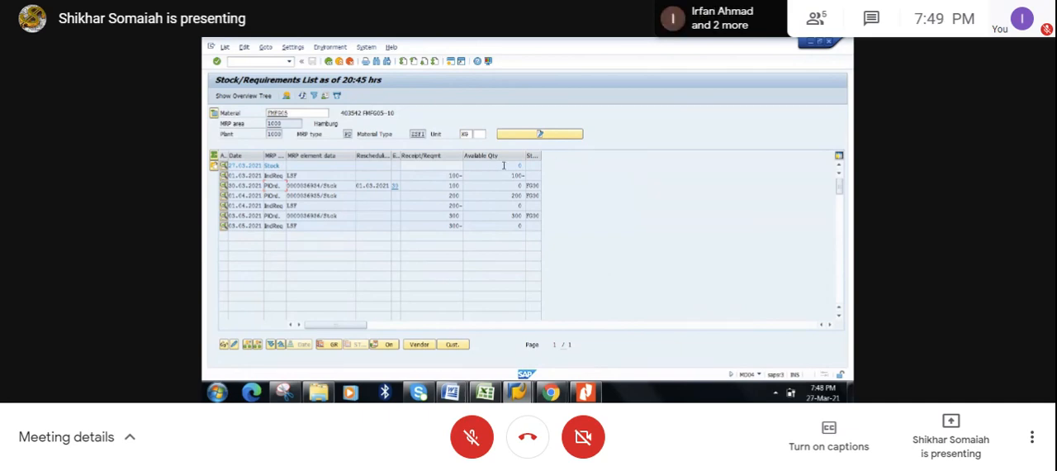
click(274, 185)
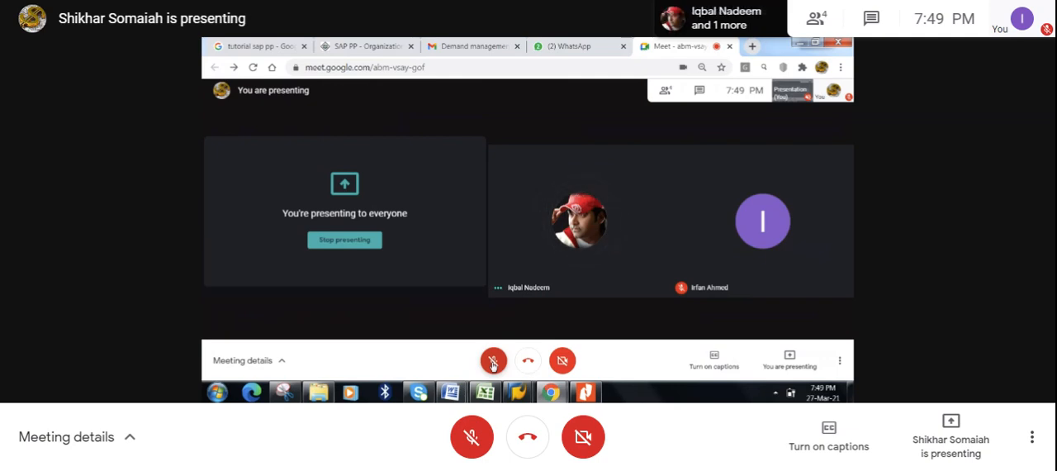
- Unmute the microphone in the Google Meet call and turn the computer's sound back on
click(494, 361)
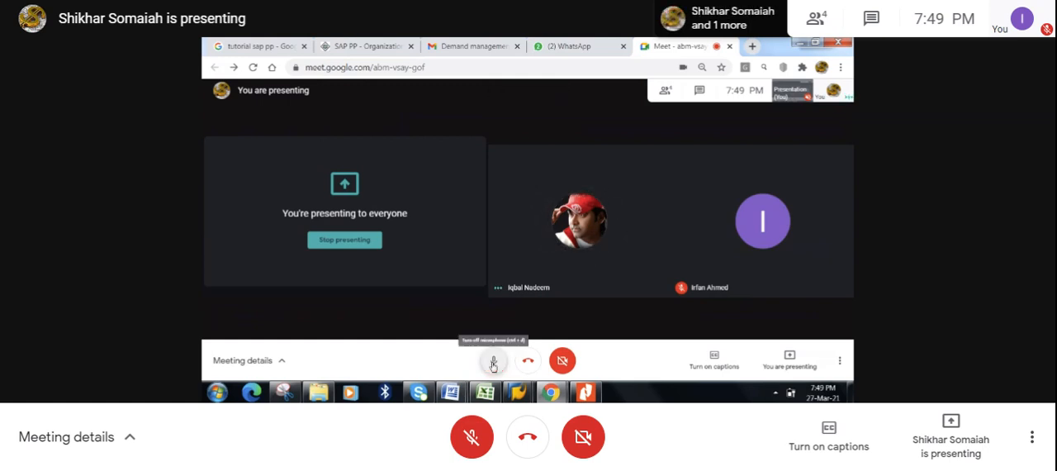
click(840, 362)
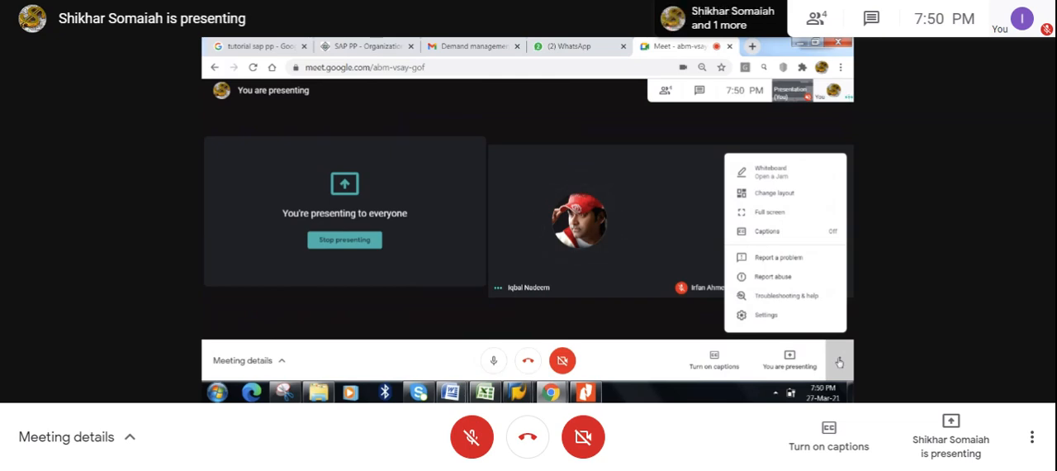
click(775, 393)
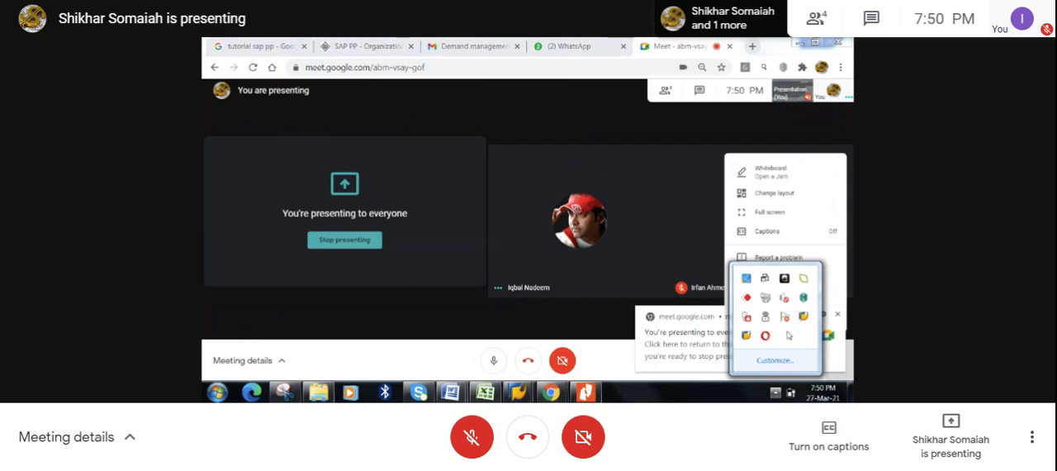
click(785, 299)
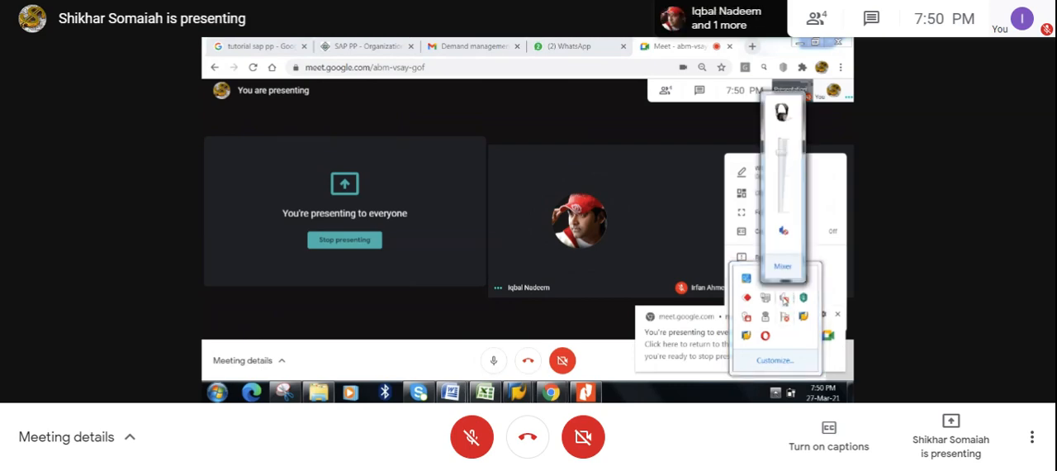
click(785, 231)
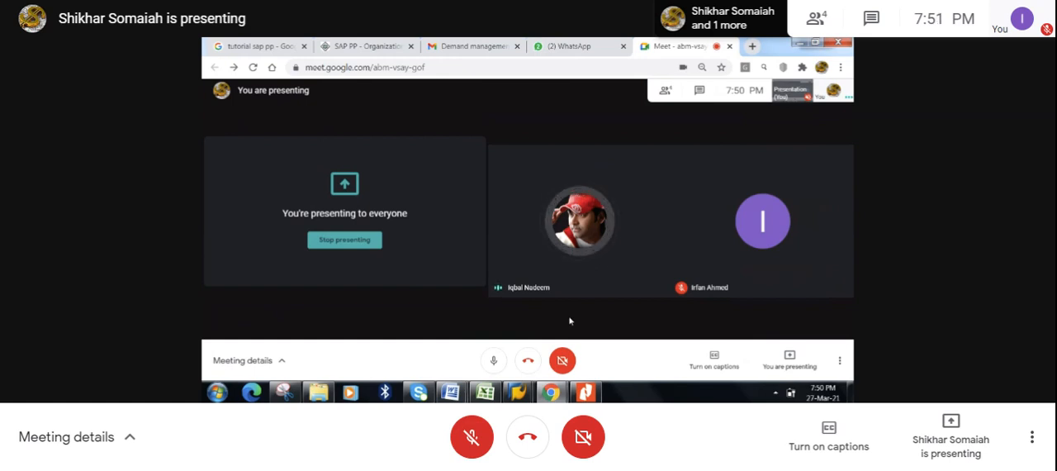
- Return from the Google Meet call to the SAP stock/requirements list and dismiss the presentation notification
click(777, 393)
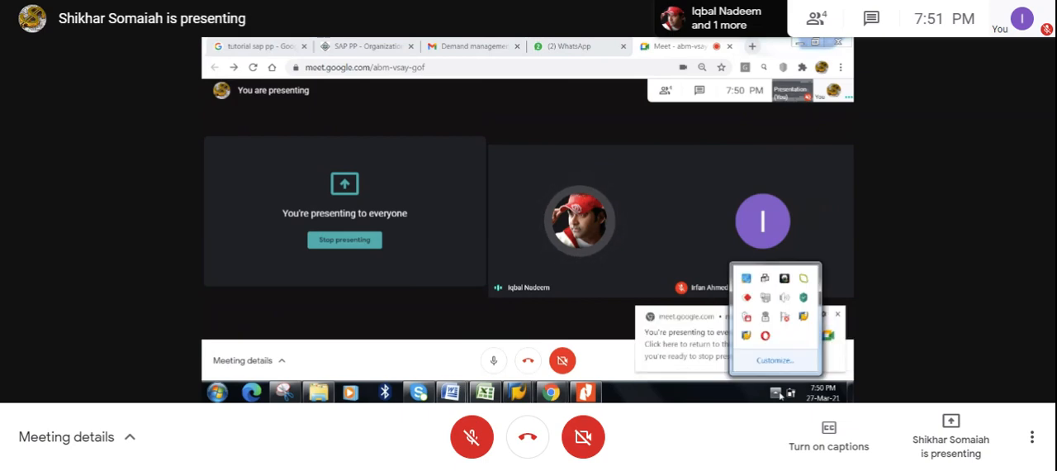
click(592, 318)
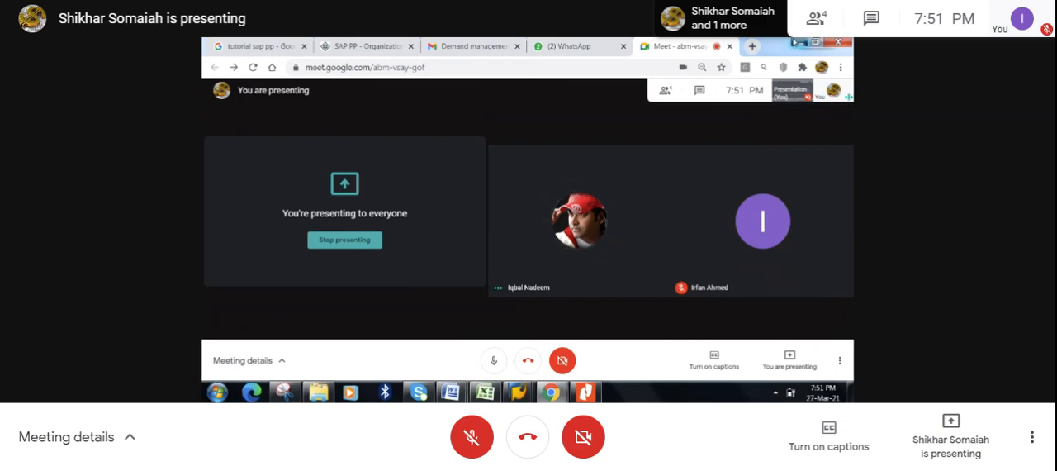
click(799, 42)
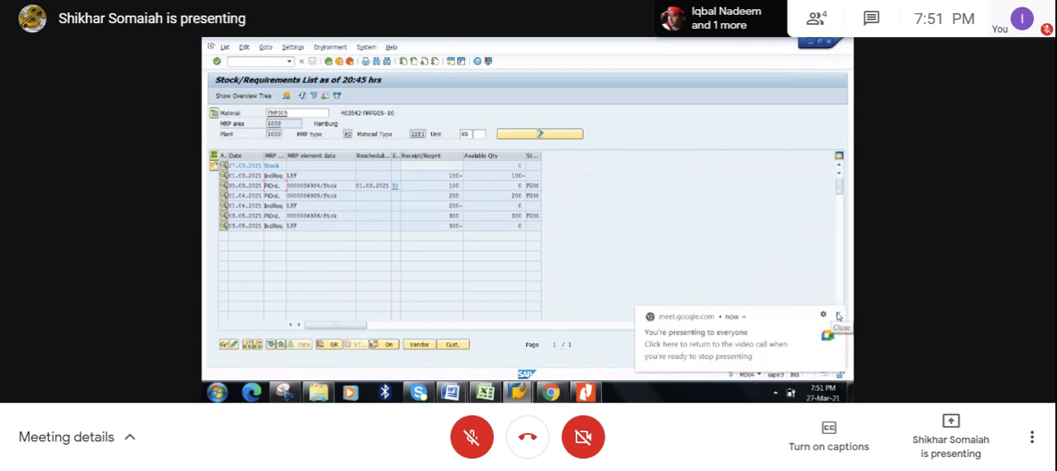
click(838, 316)
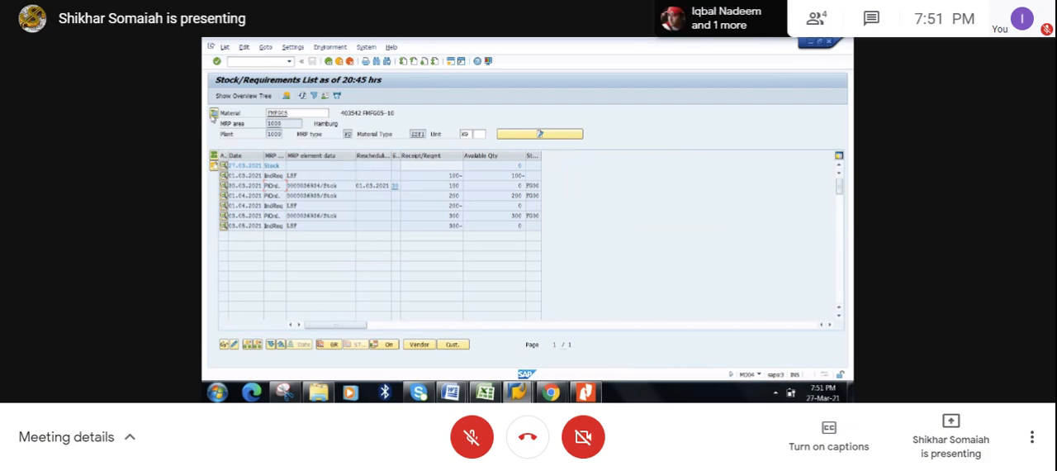
- Show the header details of FMFG05 to check its strategy group and availability check, and hide them again
click(213, 113)
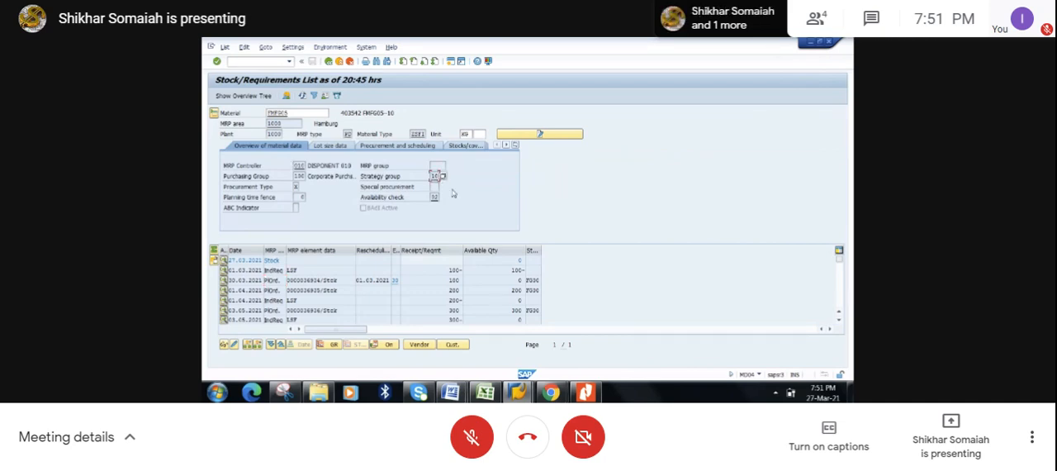
click(214, 113)
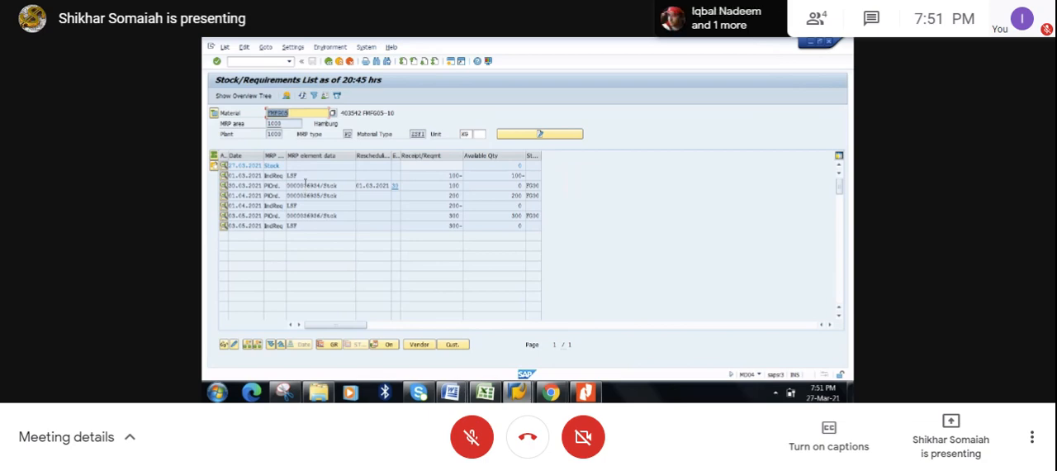
- Open the additional data of the first planned order, for 100 units finishing 30.03.2021, and convert it to a production order
double_click(306, 185)
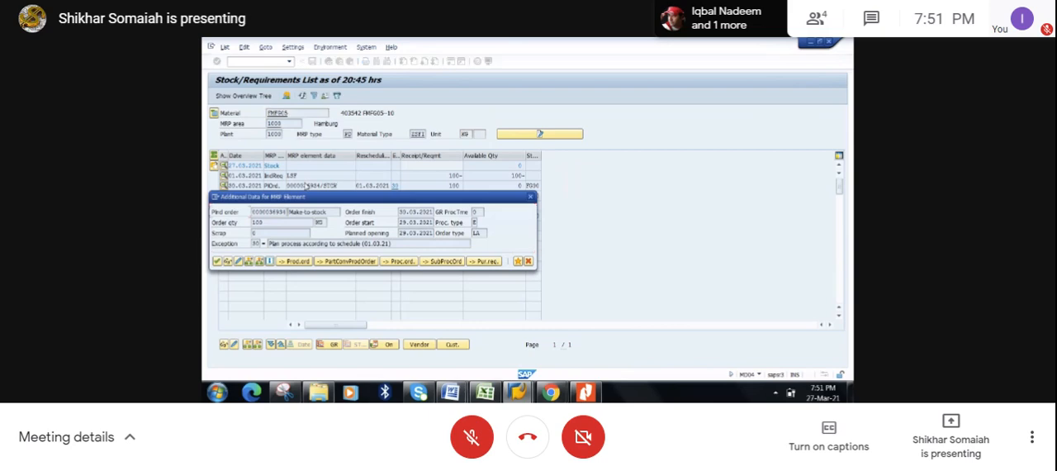
click(298, 262)
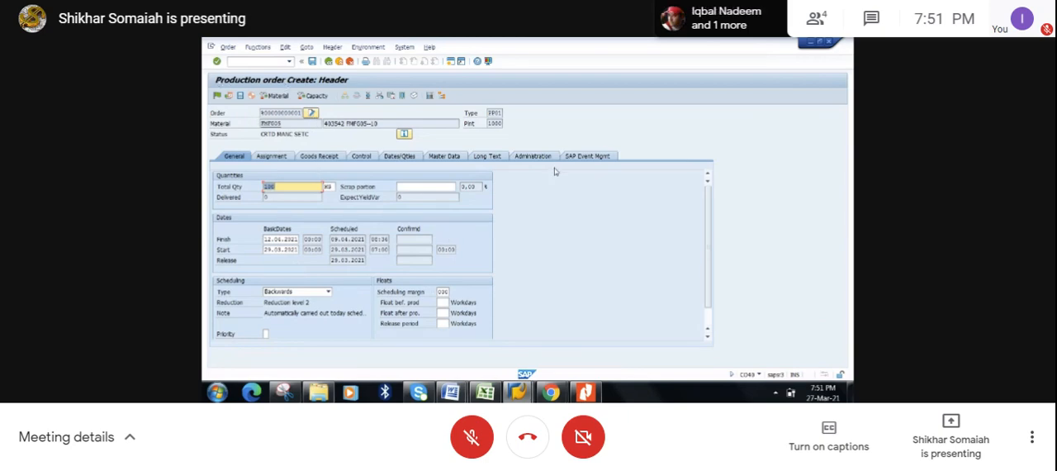
- Look up the transaction code of the production order screen and note CO40 in cell O73 of the Excel workbook
click(759, 377)
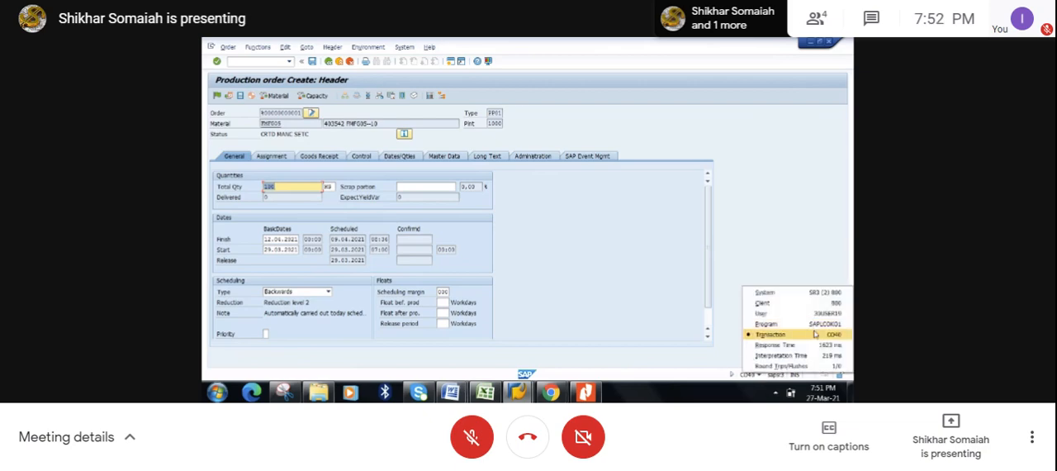
click(617, 284)
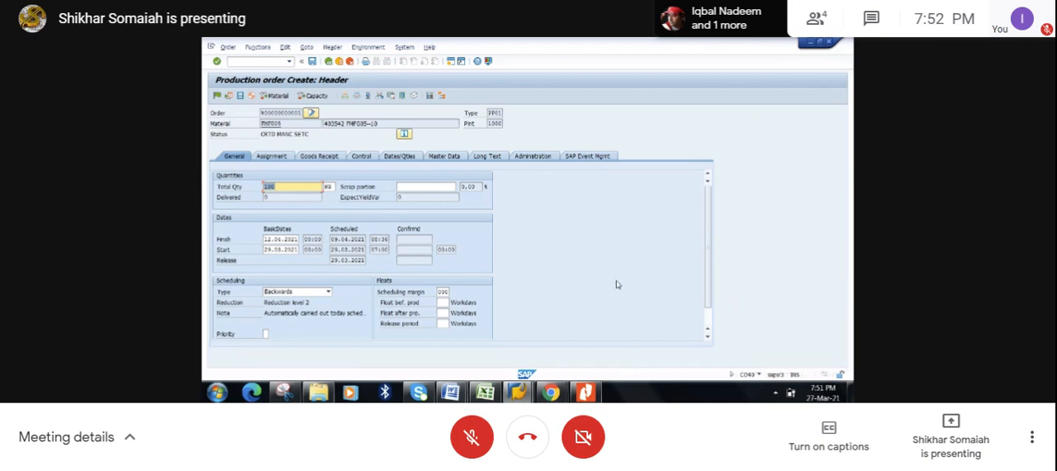
click(486, 392)
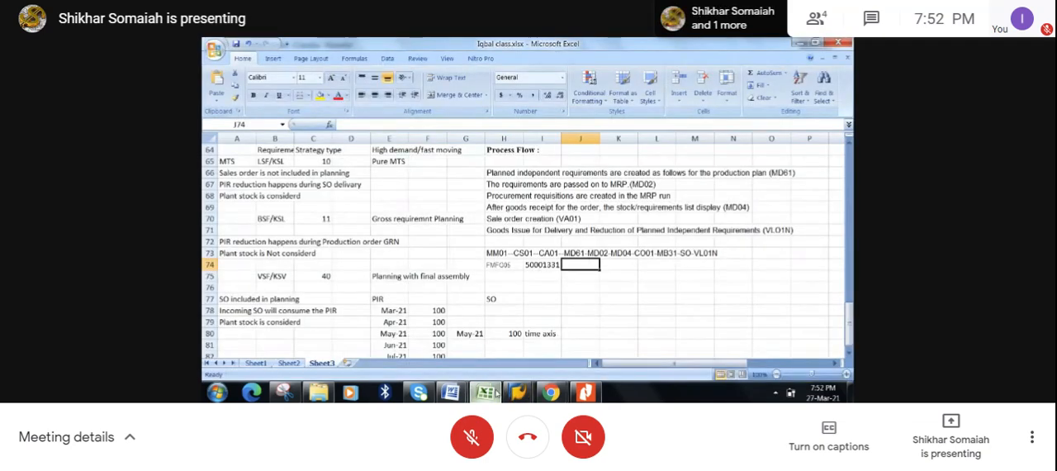
click(758, 253)
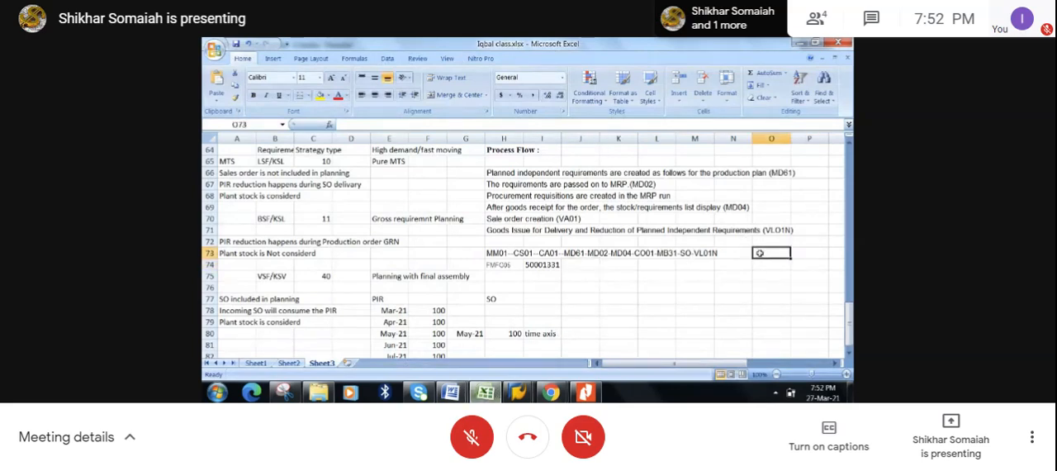
text(CO)
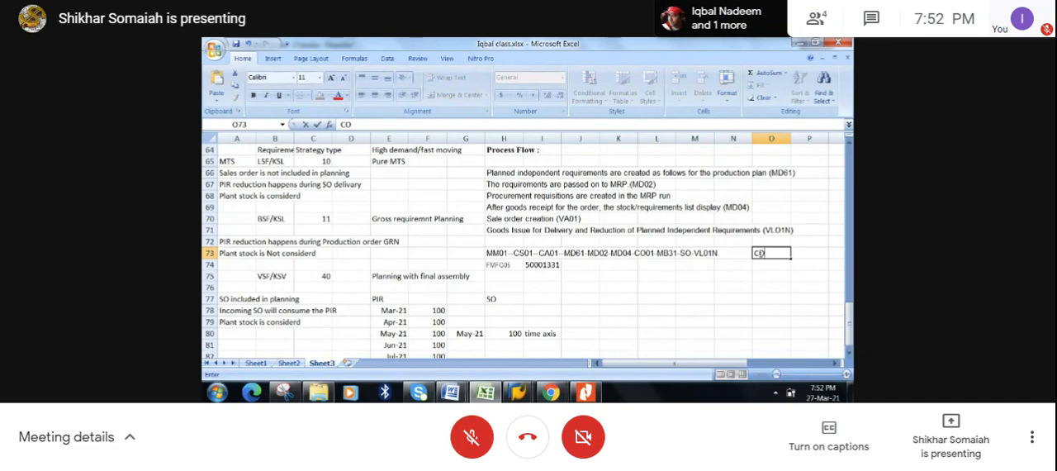
text(40)
click(738, 299)
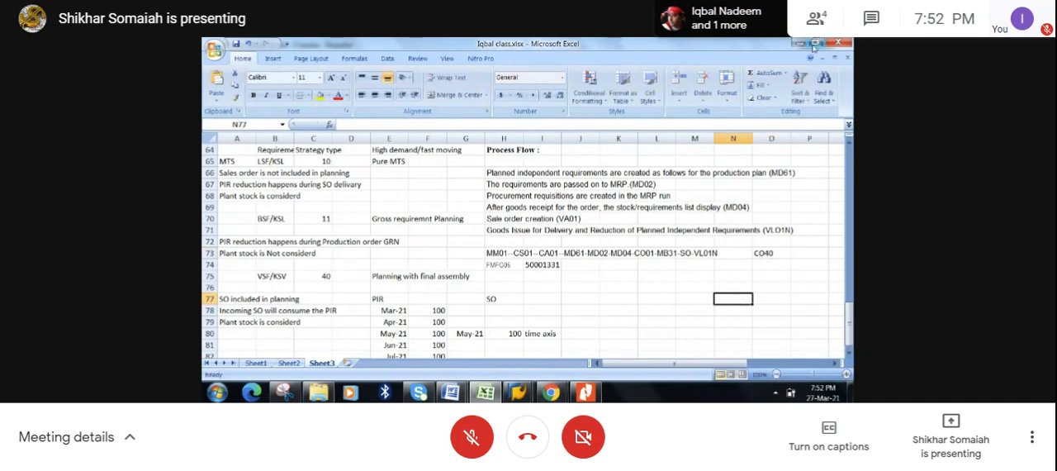
click(800, 43)
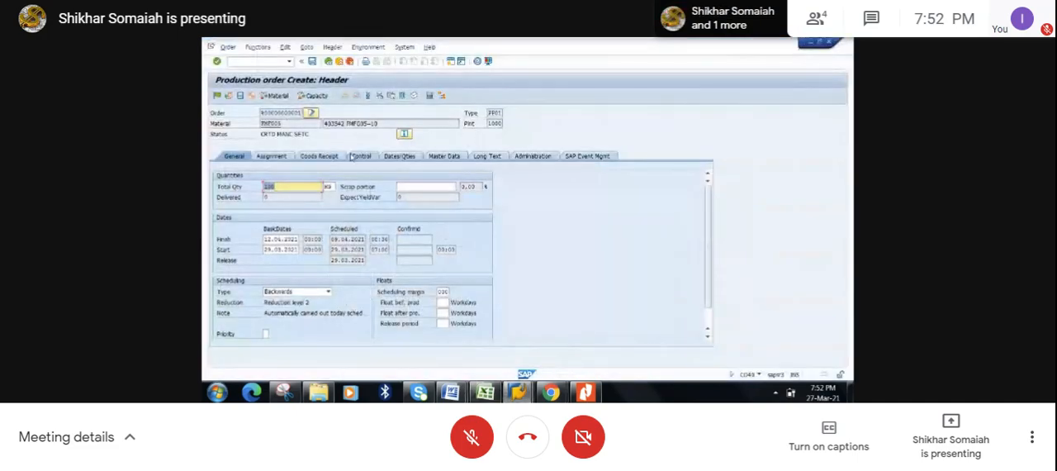
- Check the capacity availability for the 100-unit production order and close the result without running finite scheduling
click(278, 187)
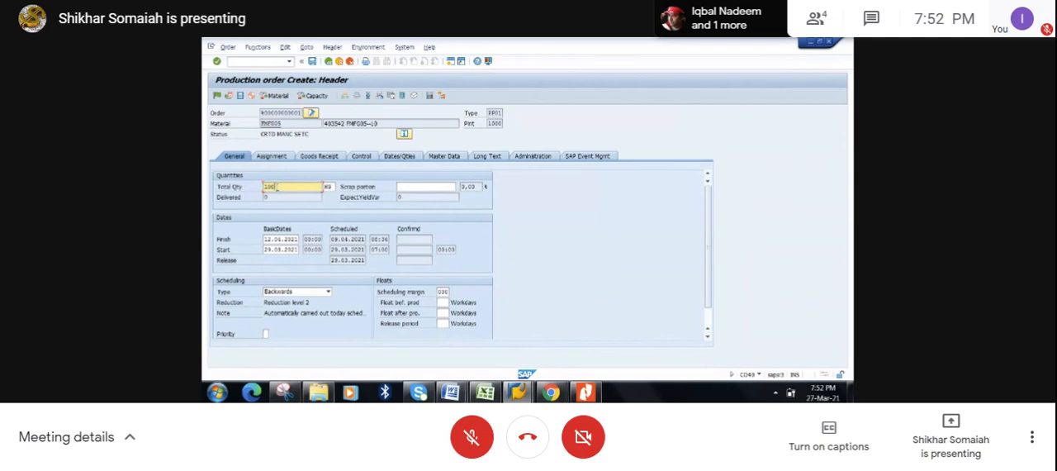
click(310, 97)
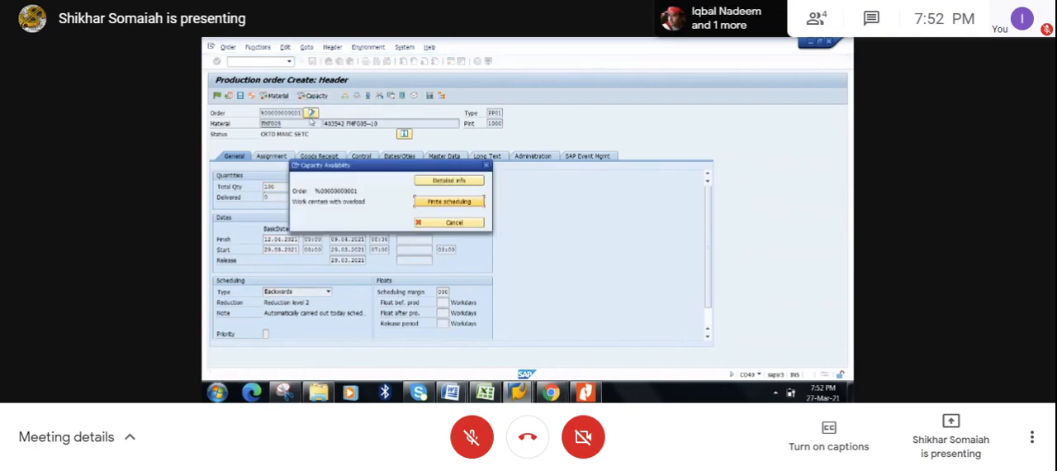
click(486, 167)
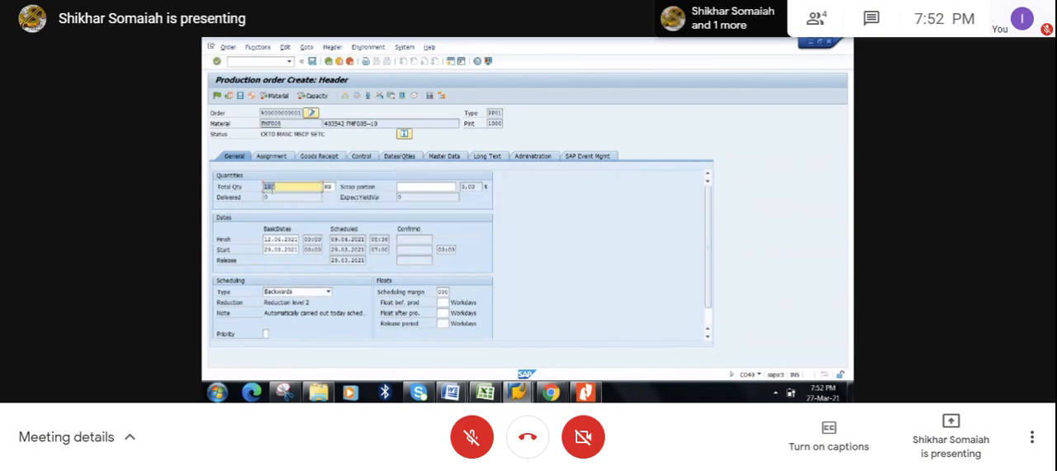
click(273, 197)
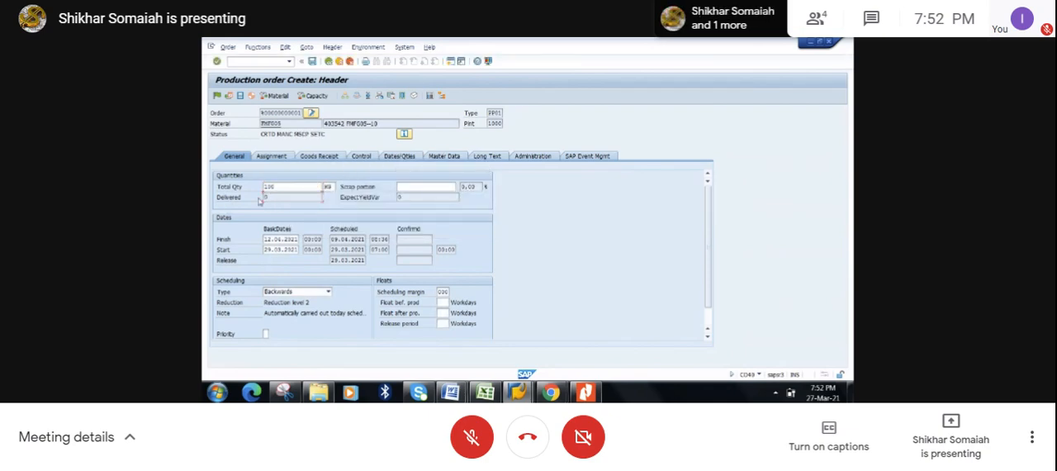
- Show the order's master data and compare its routing group with the number noted in cell I74 of the Excel workbook
click(453, 160)
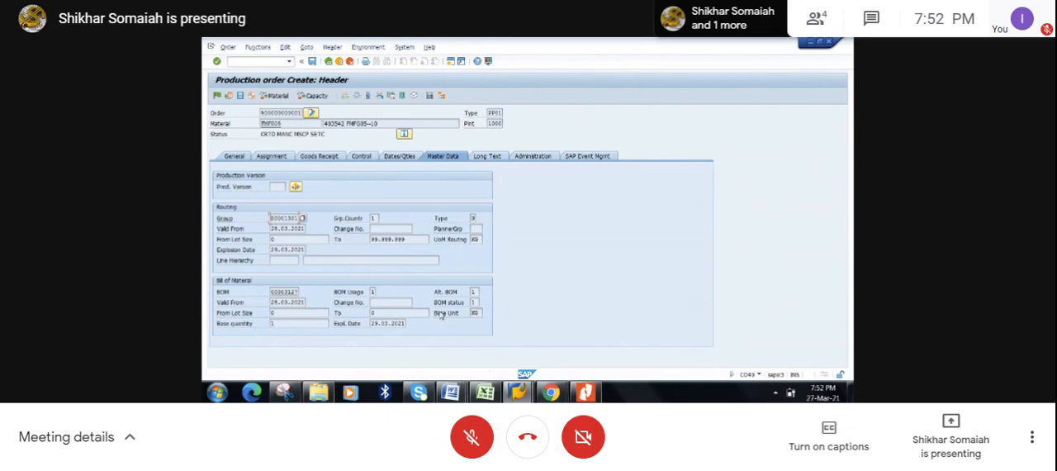
click(486, 392)
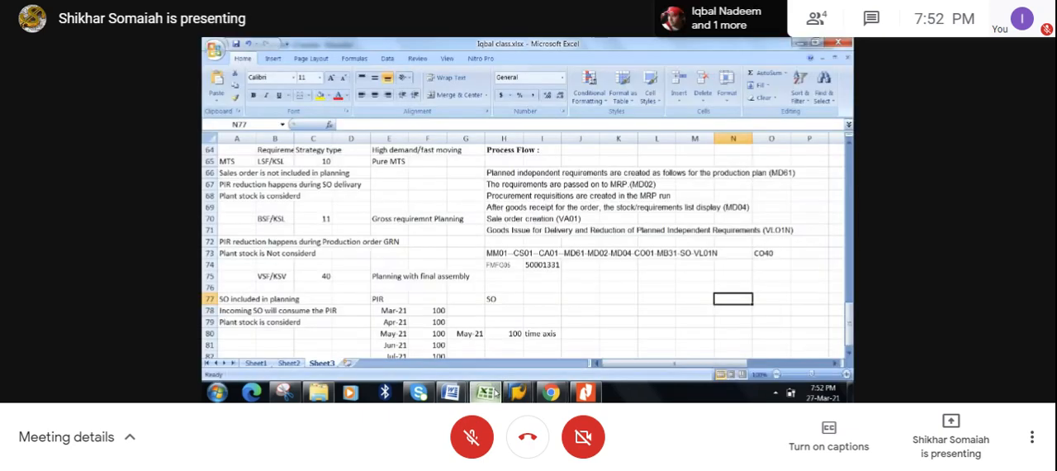
click(549, 266)
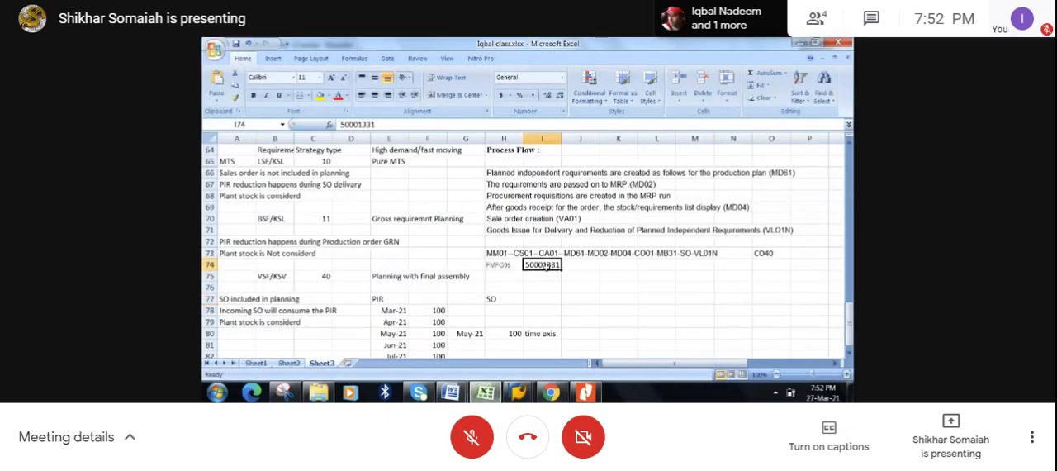
click(802, 42)
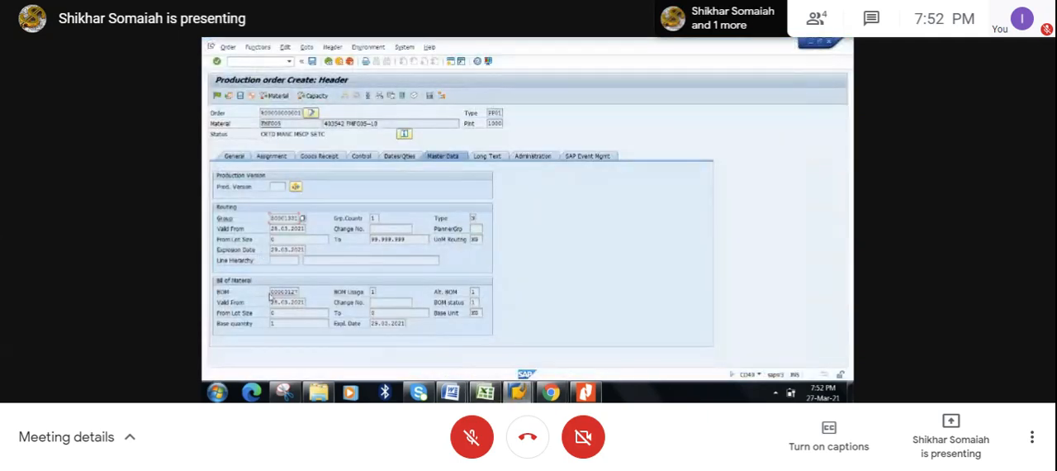
- Return to the order's general data, then schedule and release the production order and save it
click(230, 156)
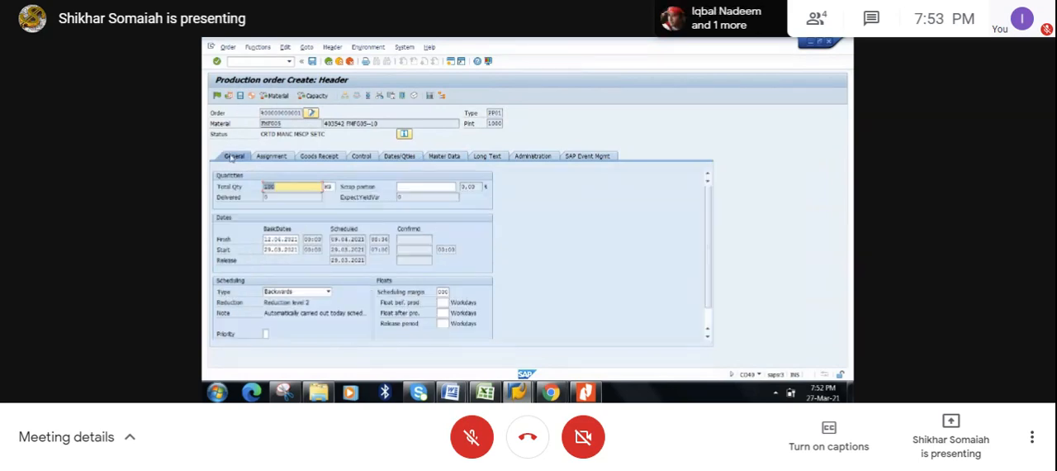
click(229, 96)
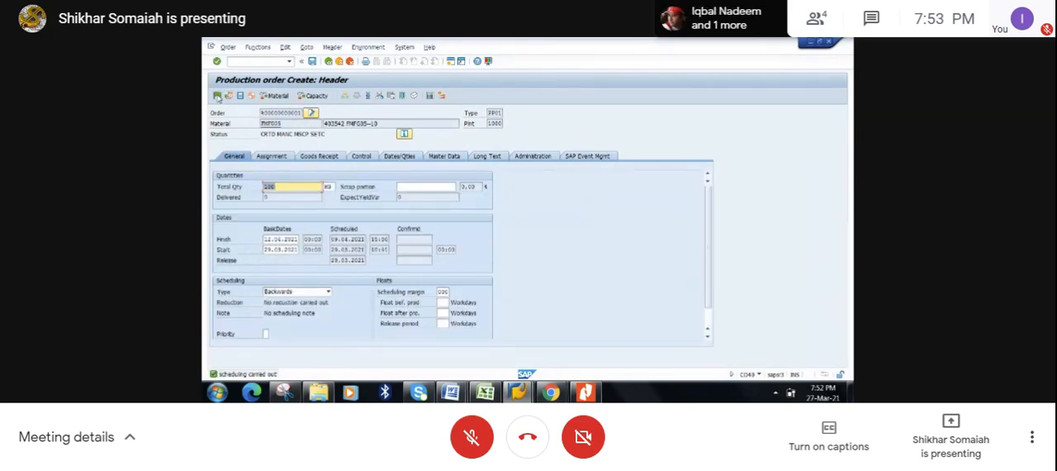
click(217, 96)
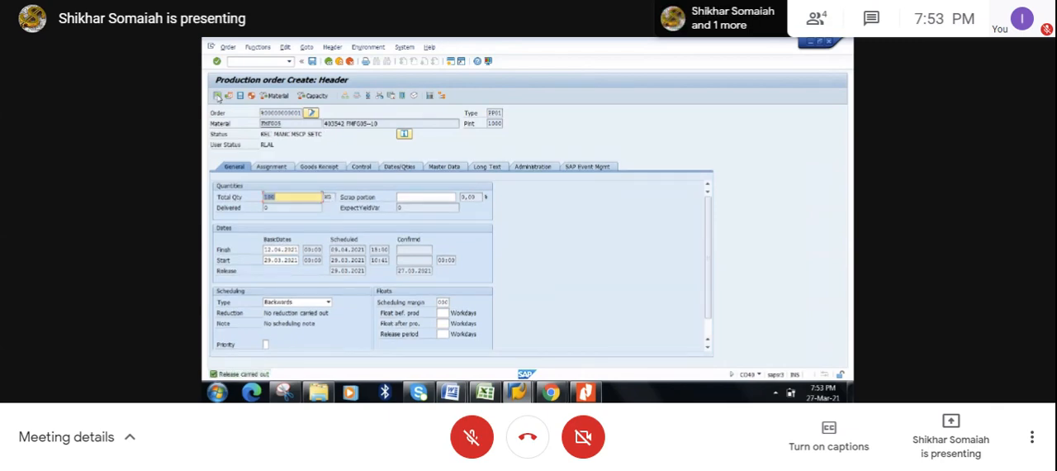
click(313, 61)
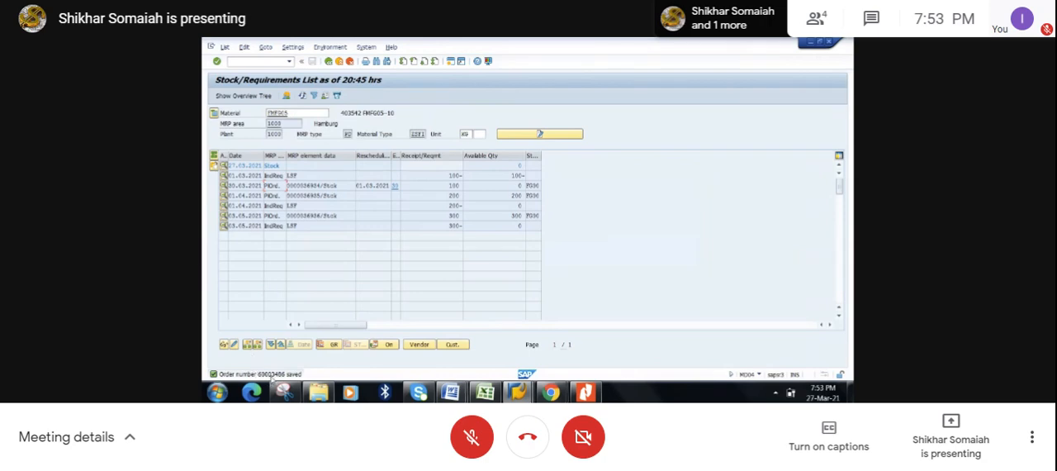
- Refresh the stock/requirements list of FMFG05 and widen the MRP element data column
click(303, 96)
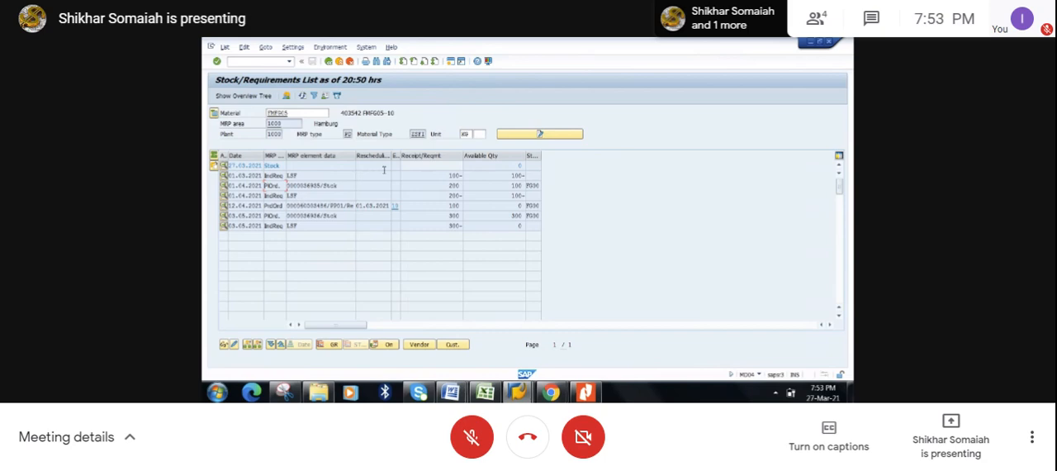
drag(355, 158, 388, 163)
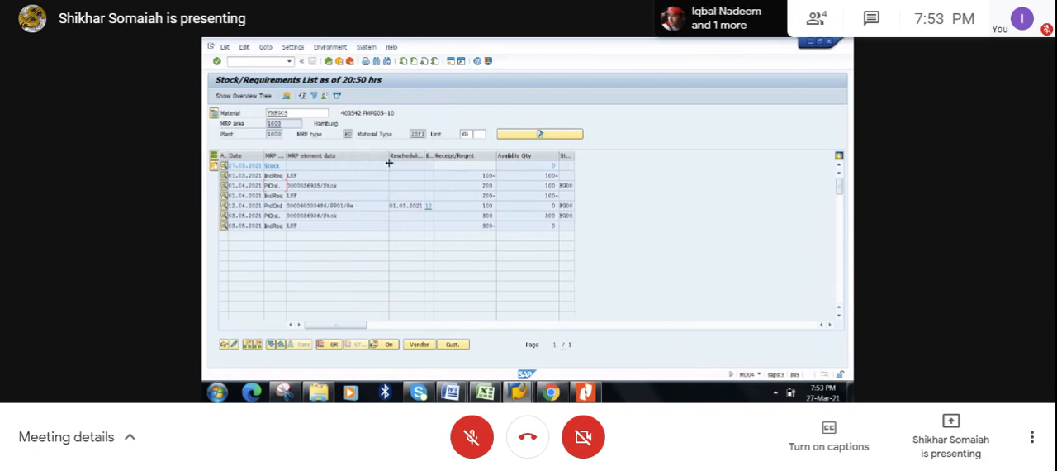
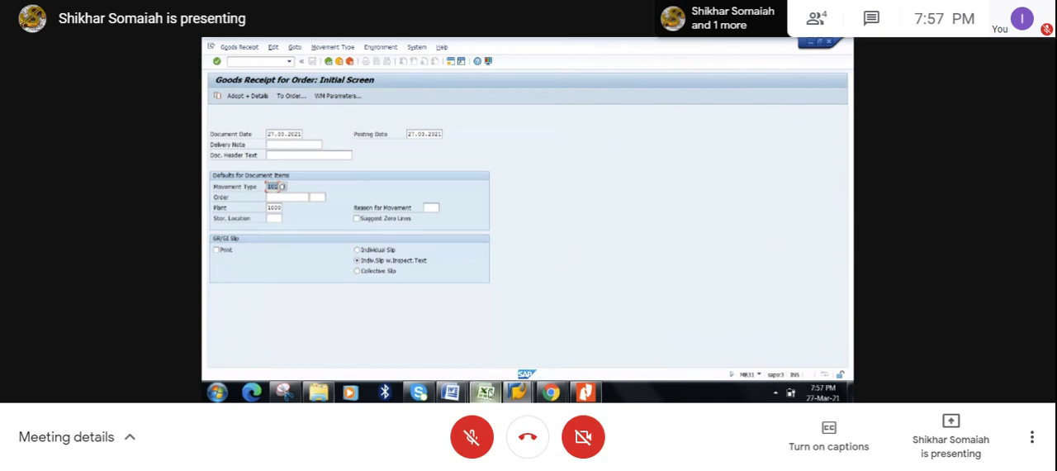
- Open the 100-unit production order in change mode from the FMFG05 stock/requirements list and check its release status
click(485, 392)
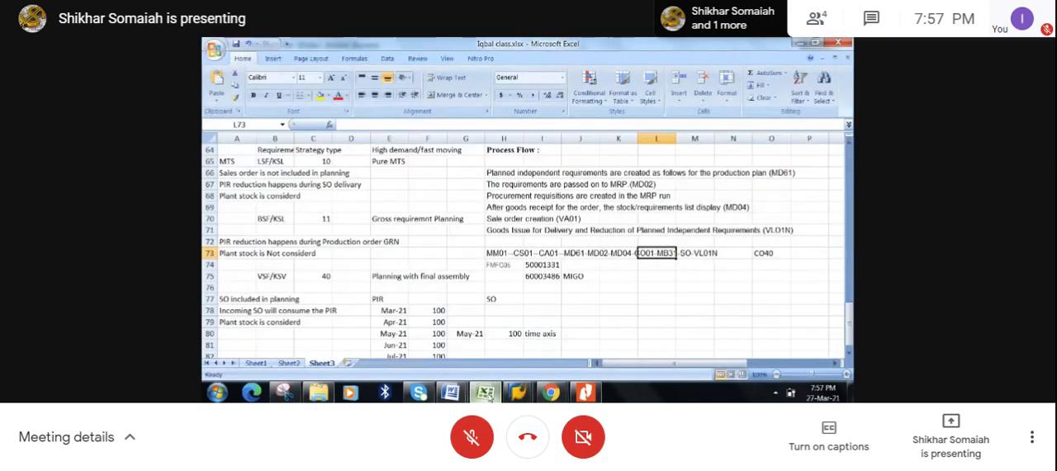
mouse_move(518, 394)
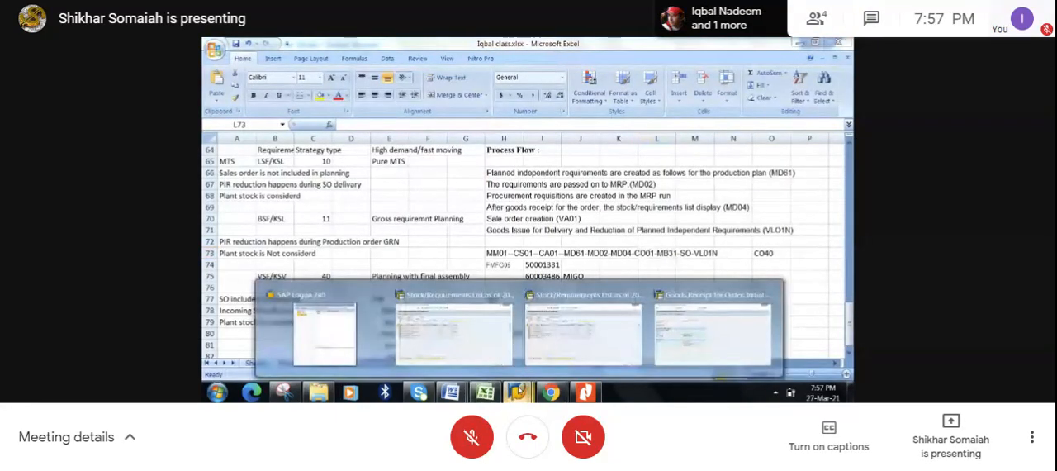
click(552, 342)
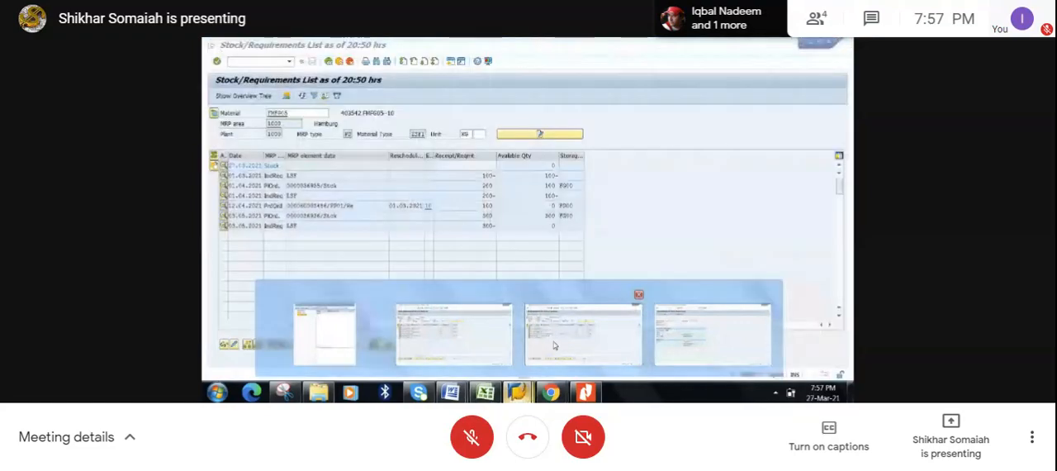
double_click(318, 205)
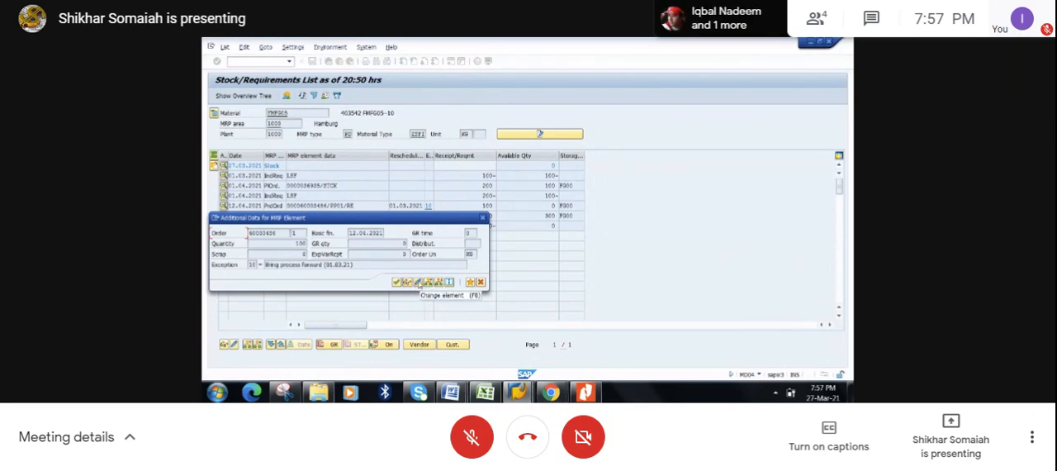
click(420, 283)
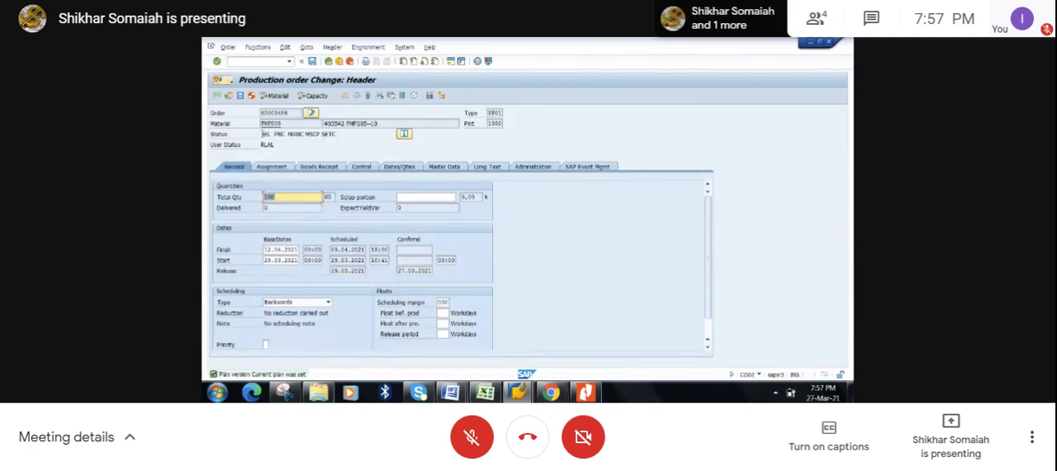
click(265, 133)
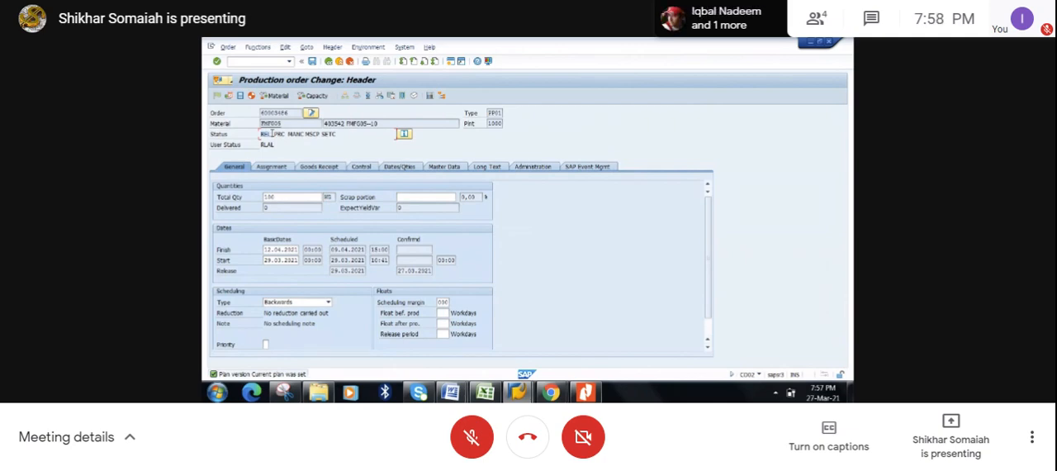
- Check the stock type and storage location in the order's goods receipt data, then return to its general data
click(318, 167)
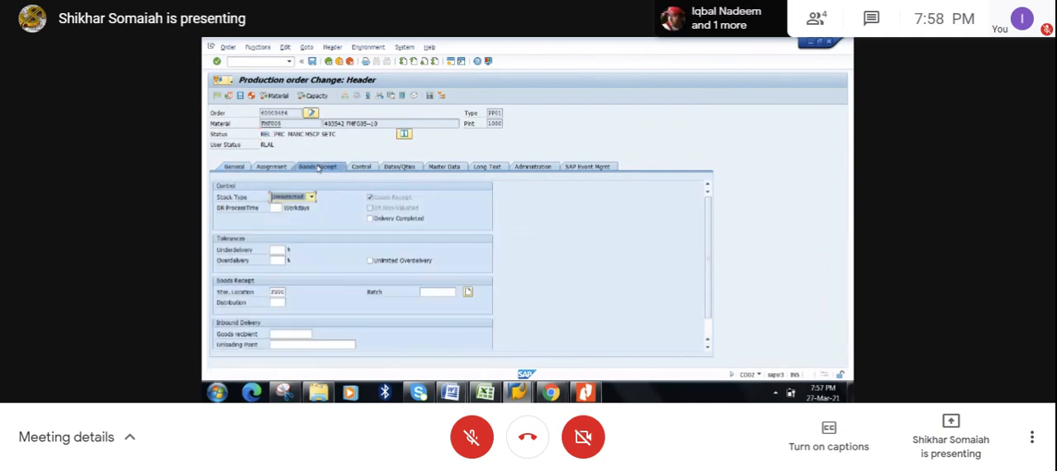
click(271, 292)
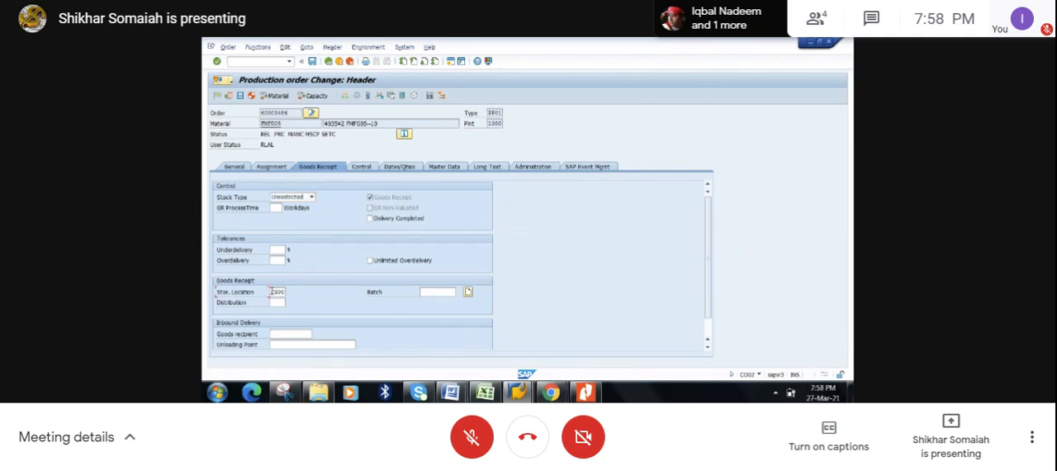
drag(271, 292, 286, 293)
click(287, 293)
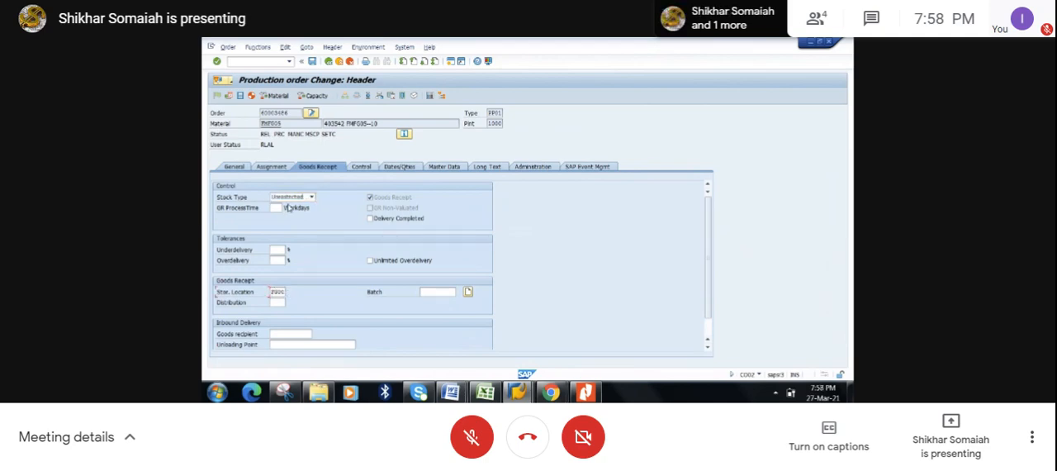
drag(286, 124, 259, 122)
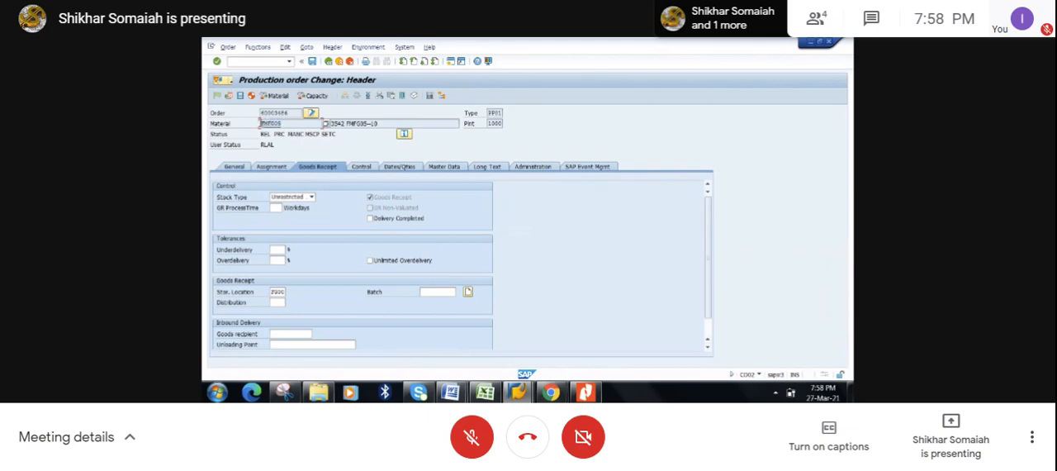
click(235, 166)
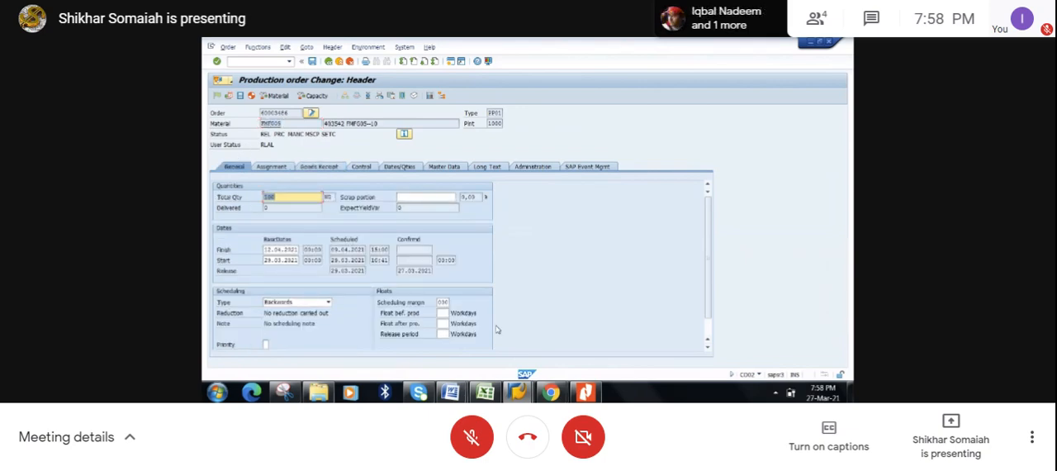
- Look at the goods receipt entry screen, then leave the production order for the stock/requirements list
click(518, 392)
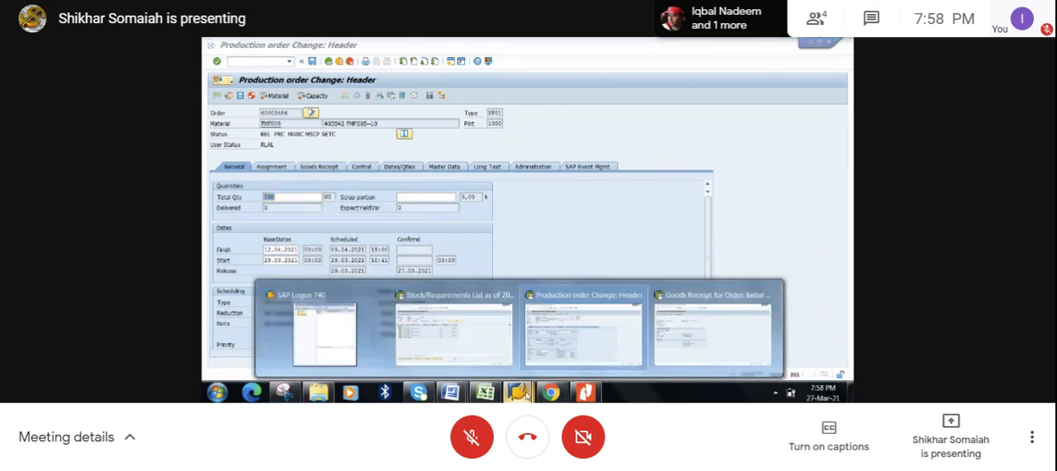
click(728, 321)
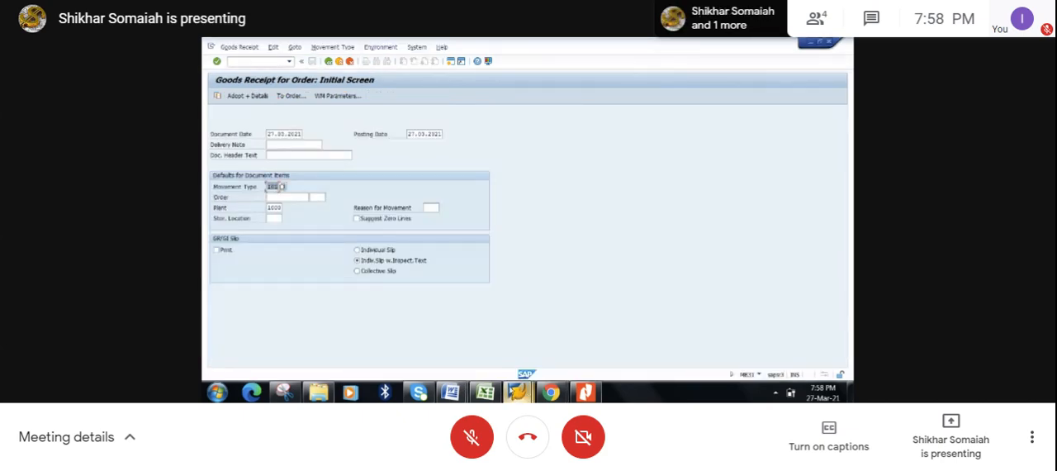
click(517, 392)
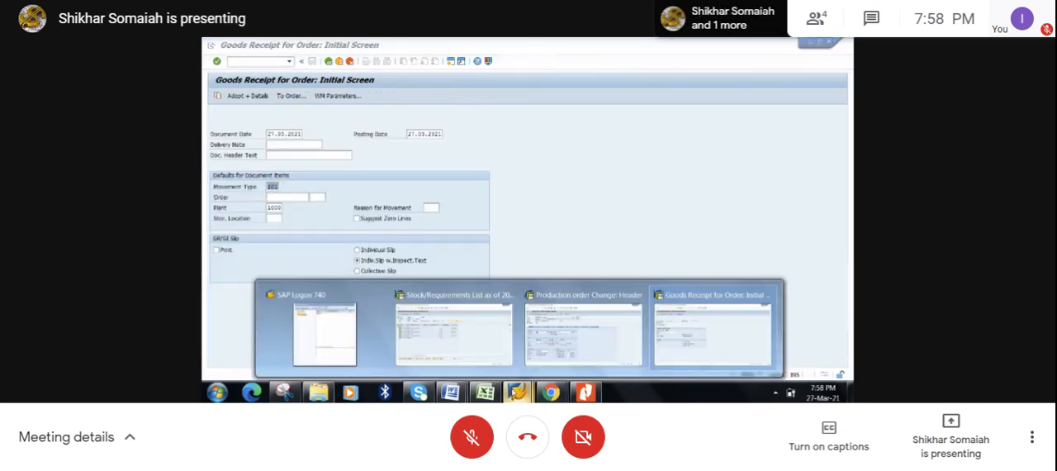
click(552, 347)
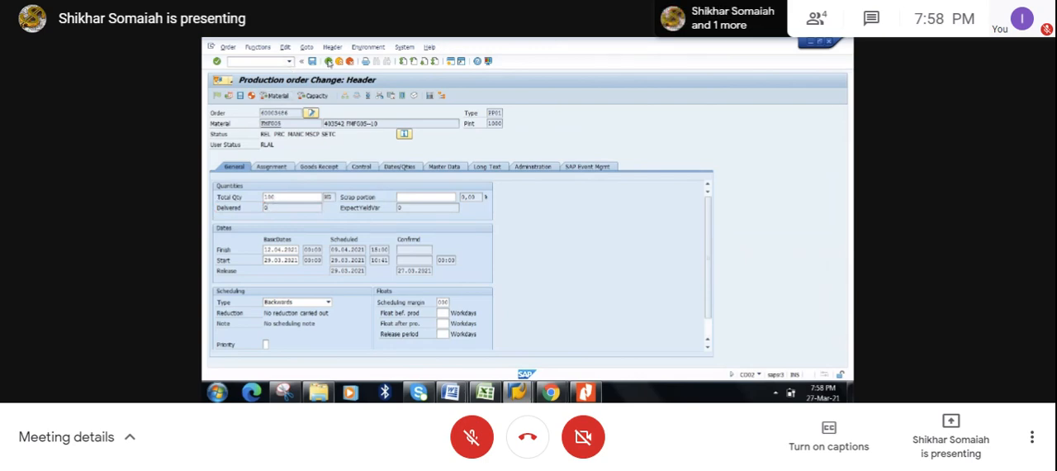
click(328, 61)
- Copy the released production order's number from the stock/requirements list into the order field of the goods receipt
click(517, 392)
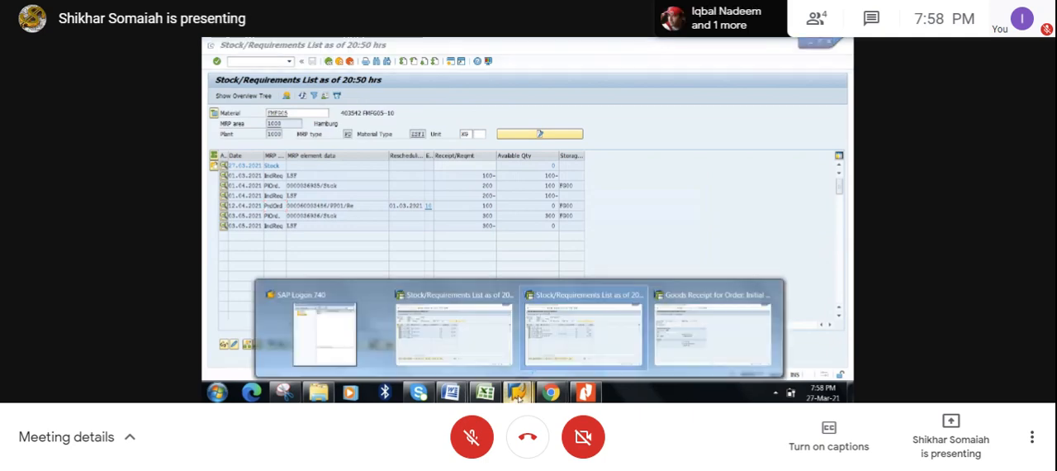
click(714, 323)
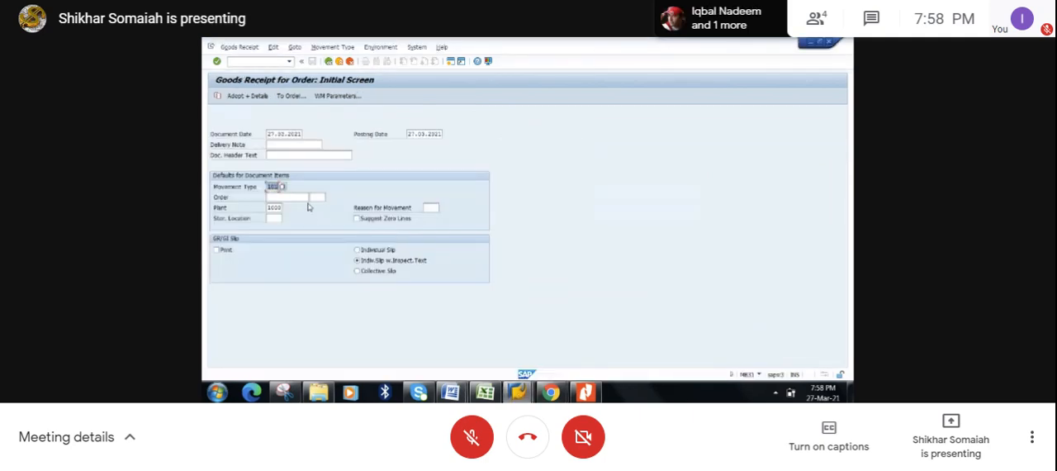
key(alt+Tab)
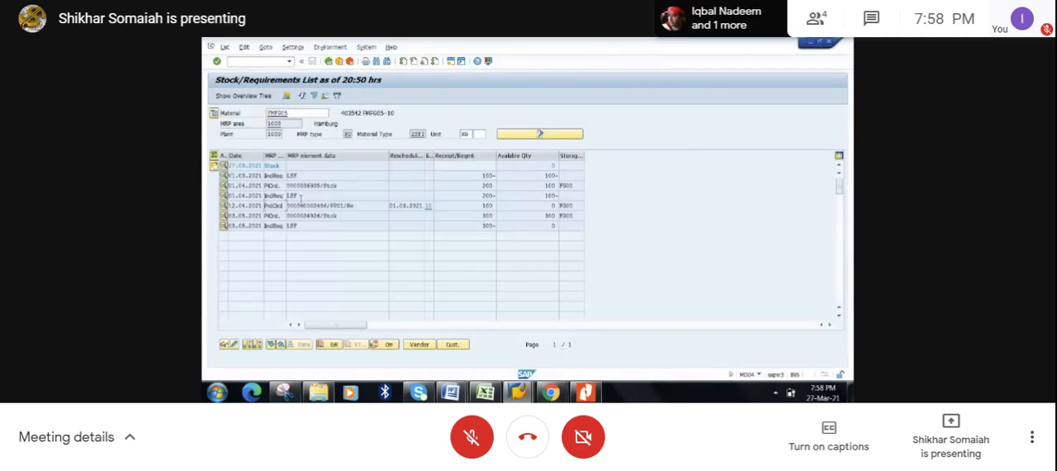
drag(328, 204, 284, 205)
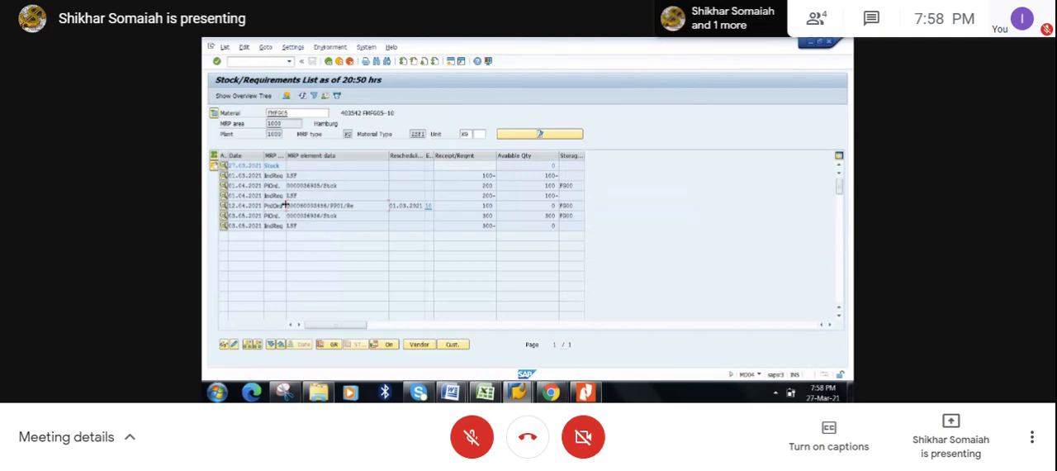
key(alt+Tab)
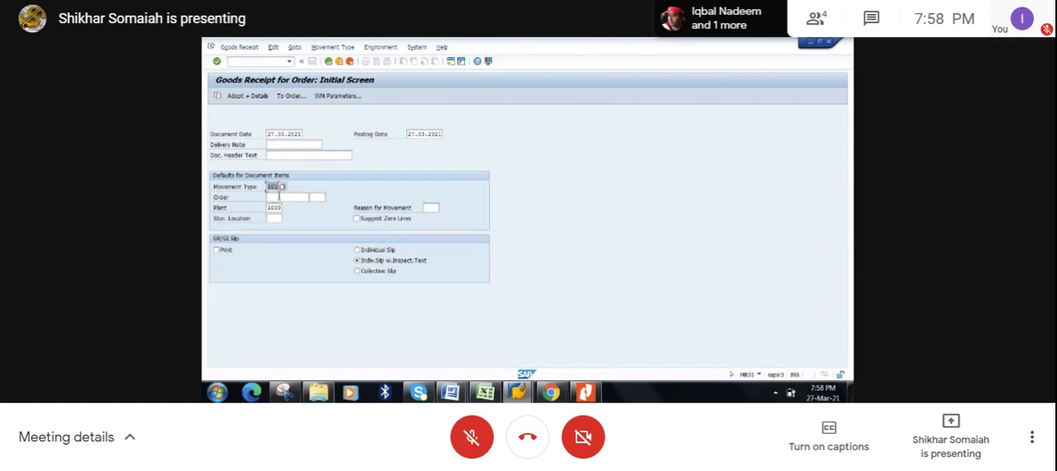
click(279, 197)
key(ctrl+v)
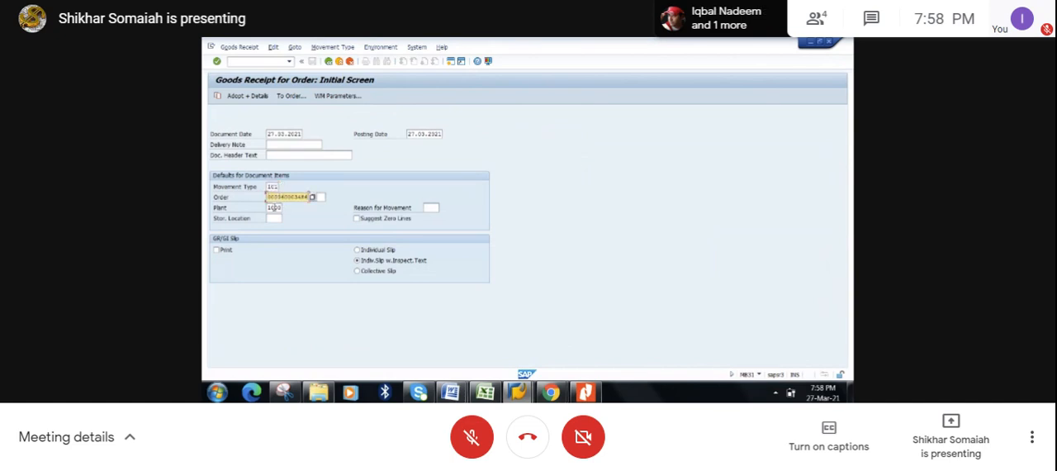
- Set the goods receipt's storage location to FG00 and post the receipt for the production order
click(275, 217)
text(FG)
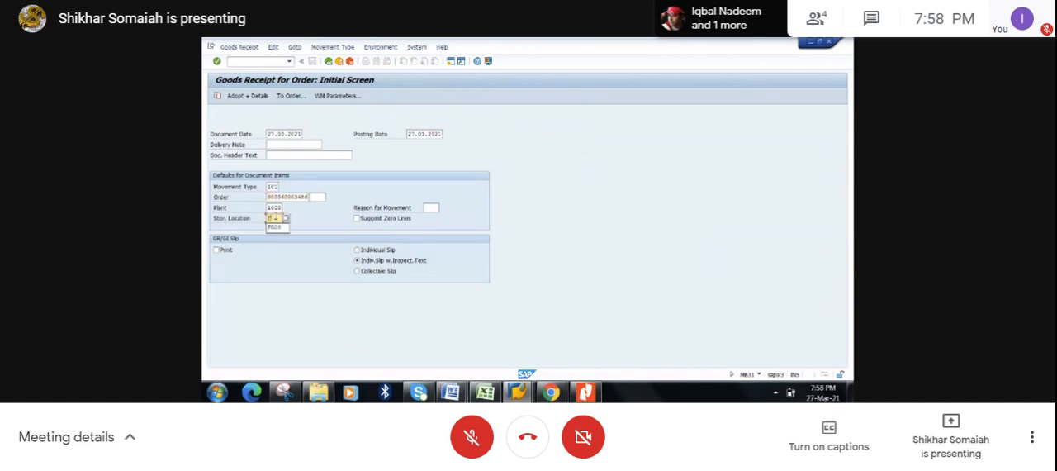
click(277, 231)
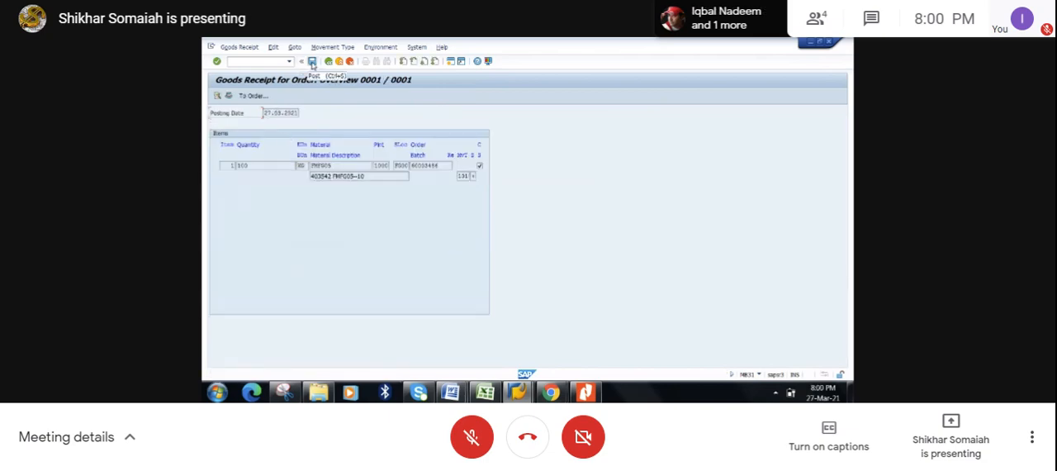
click(312, 63)
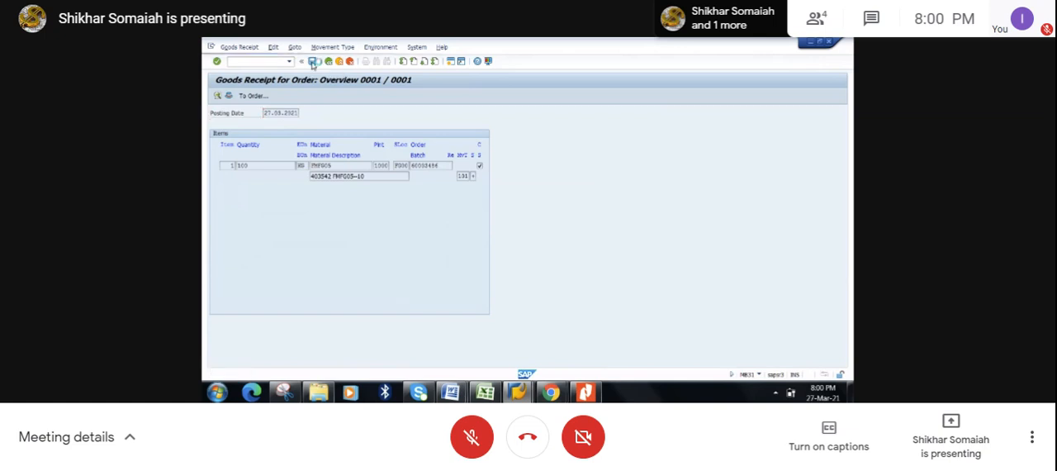
click(313, 63)
click(313, 63)
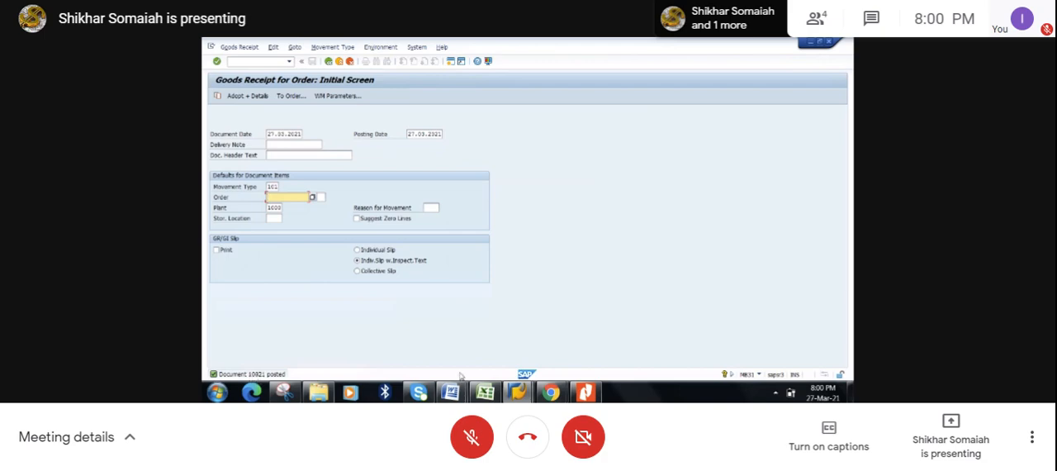
- Start transaction MIGO in the goods receipt session and display the posted material document 10021 of 2021
mouse_move(532, 395)
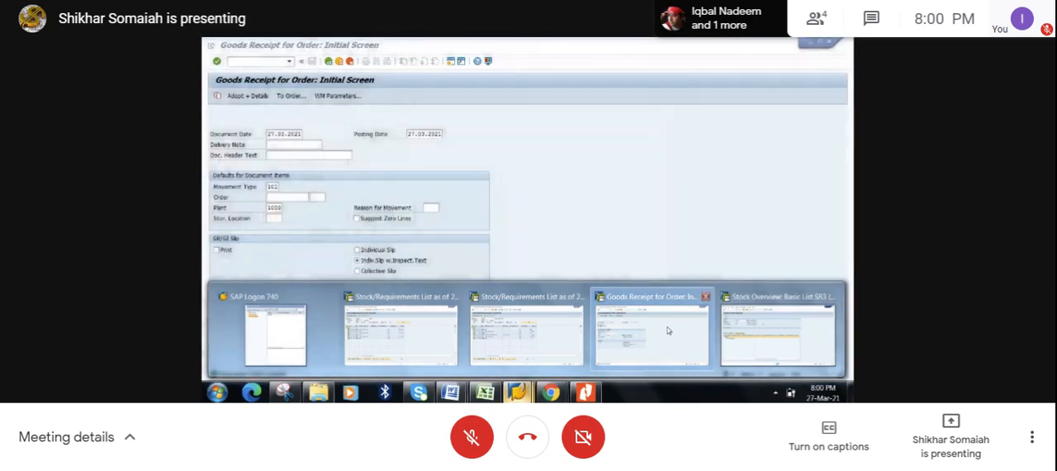
click(652, 332)
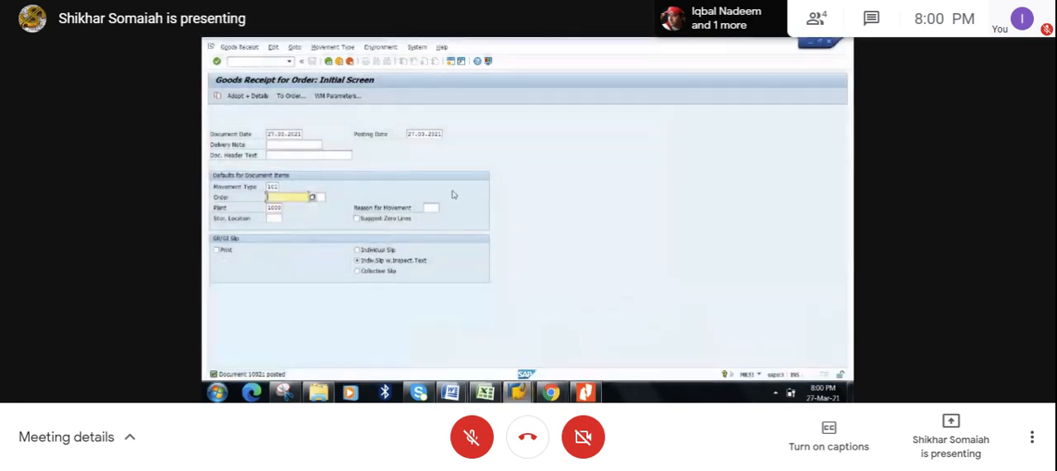
click(253, 63)
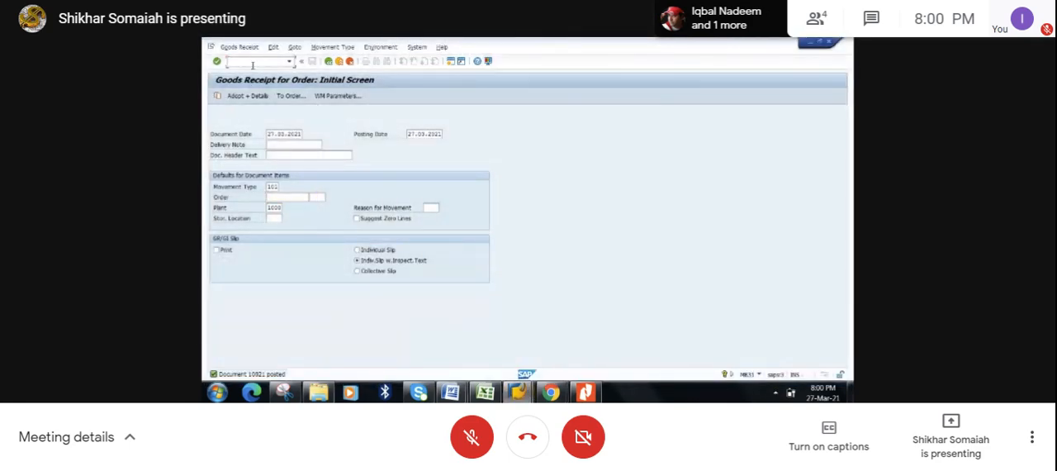
text(/nmigo)
key(Return)
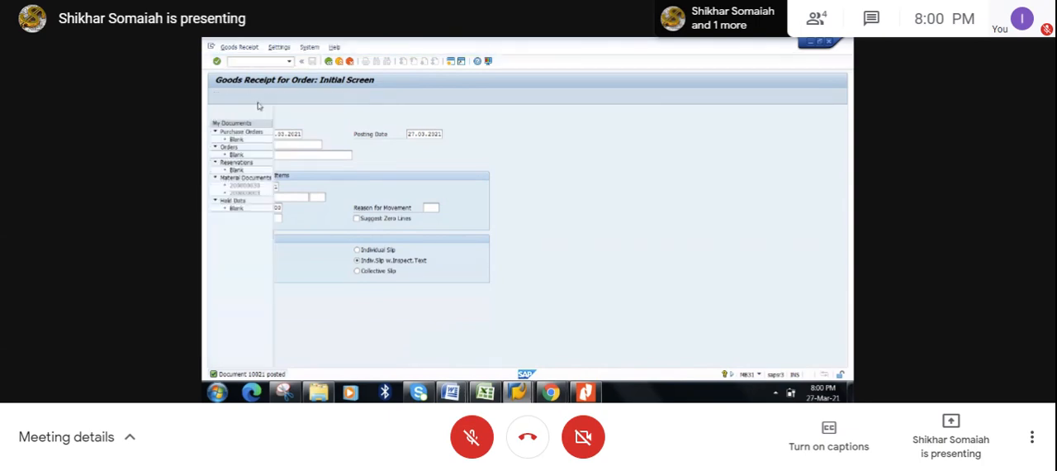
click(325, 115)
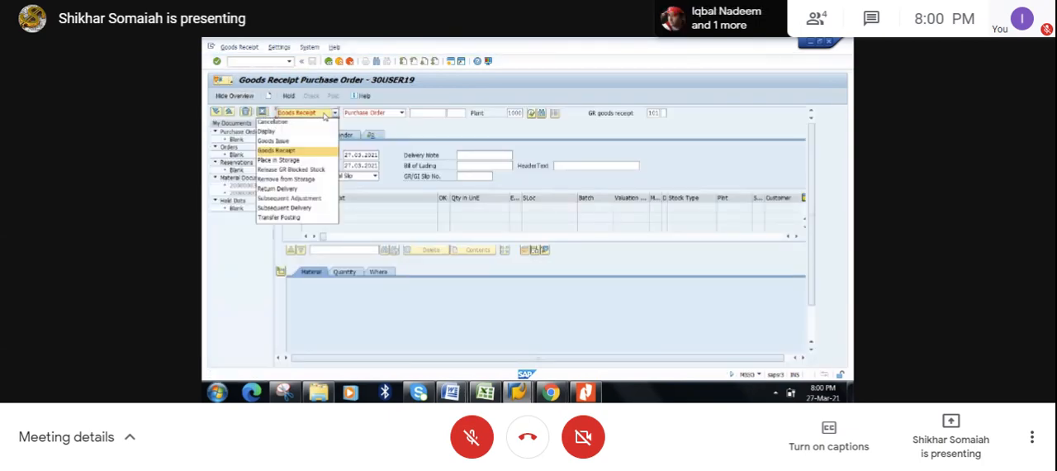
click(308, 132)
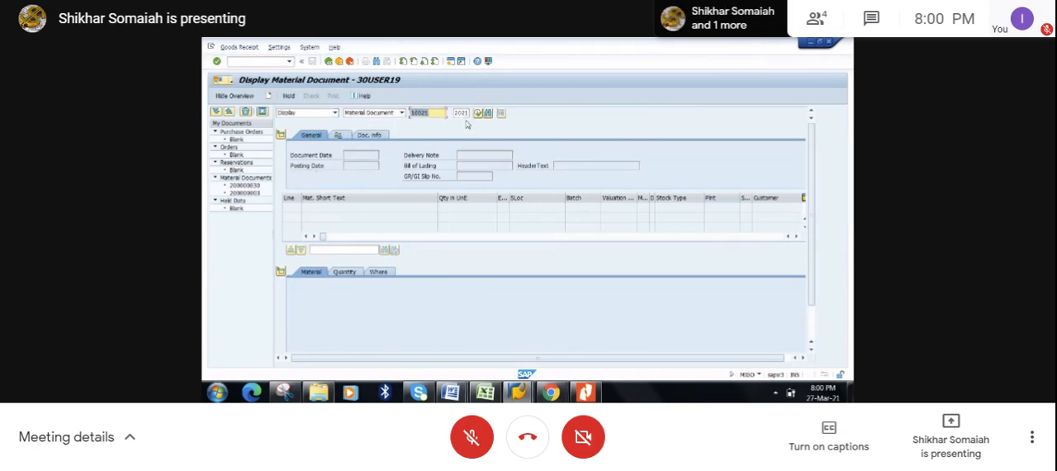
key(Return)
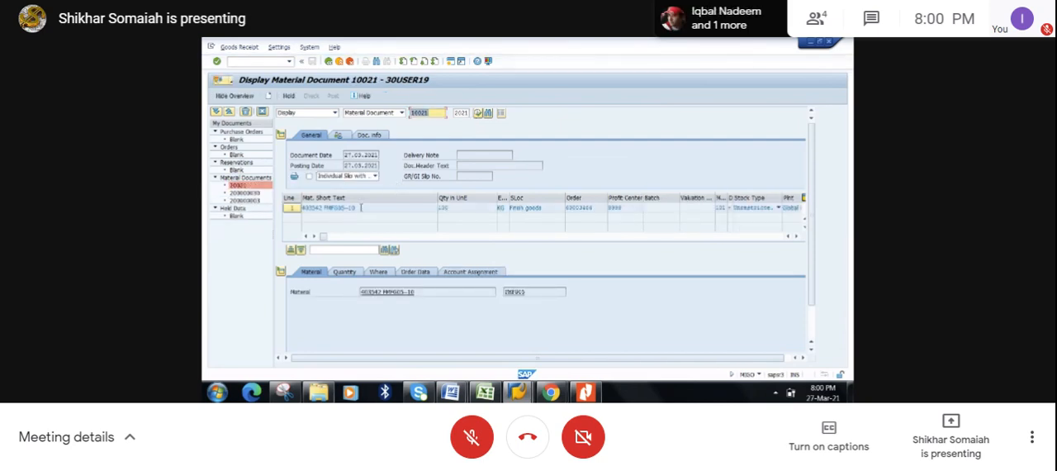
- Examine the entry, stockkeeping and ordered quantities of the material document's FMFG05 item
click(343, 271)
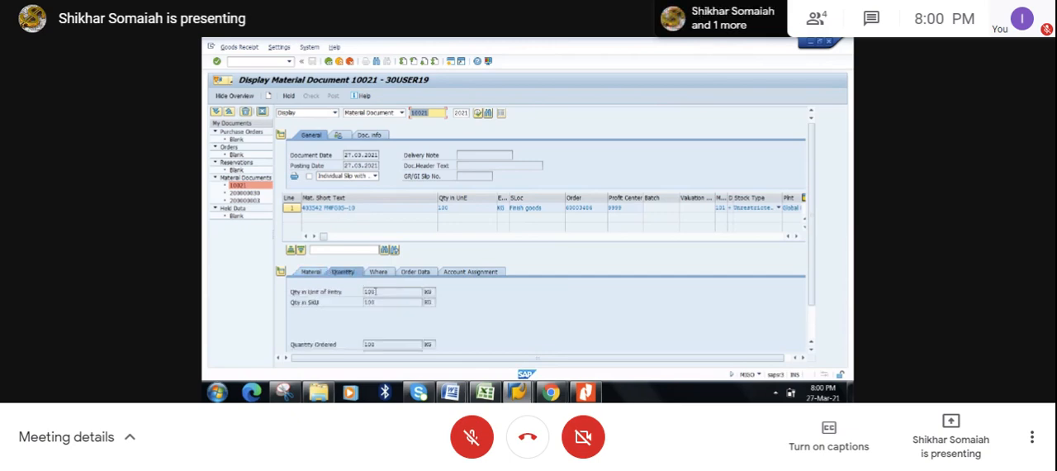
drag(381, 302, 364, 303)
click(364, 303)
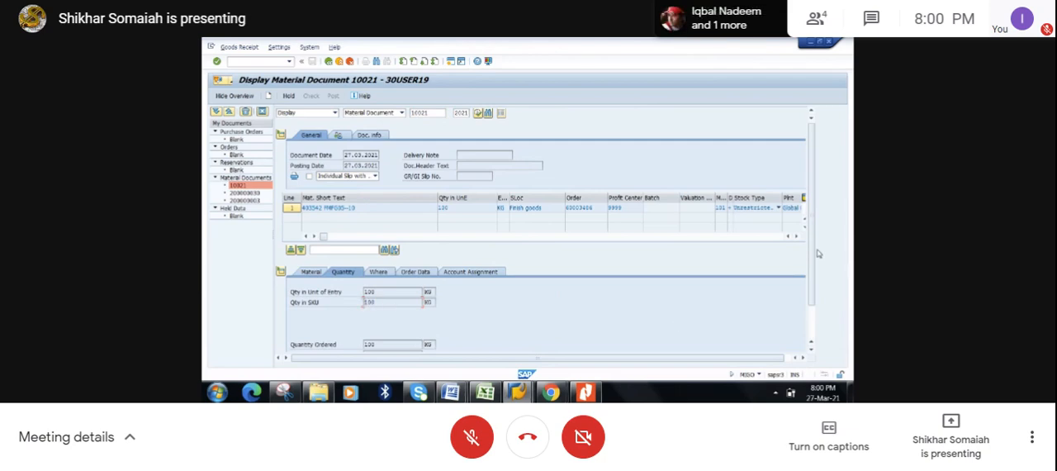
mouse_move(812, 259)
mouse_down()
mouse_move(820, 304)
mouse_move(819, 249)
mouse_up()
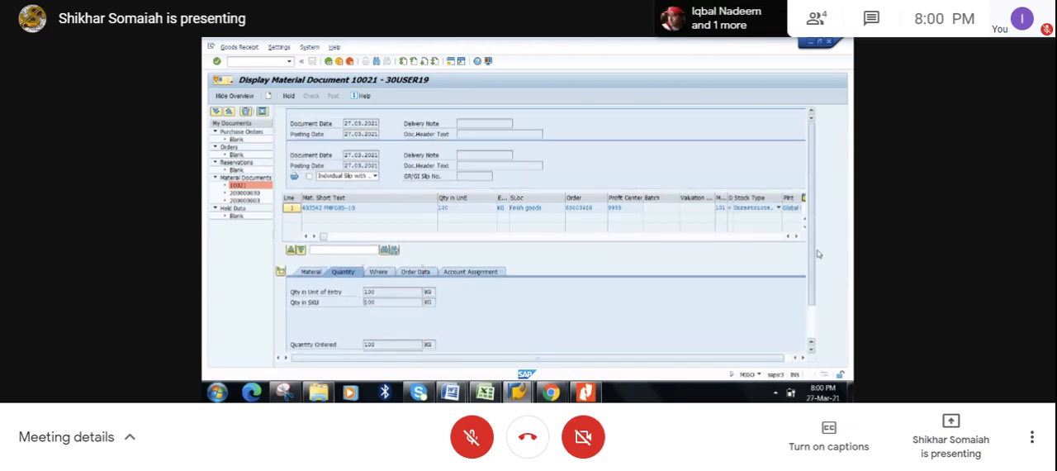
- Examine the movement type, storage details and available stock type options of the material document's FMFG05 item
click(383, 273)
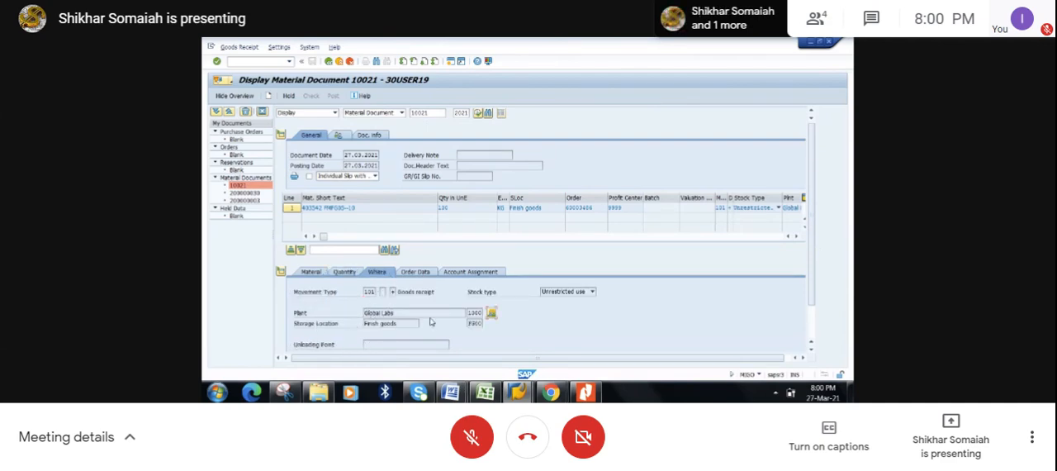
drag(377, 291, 363, 292)
click(362, 294)
click(592, 292)
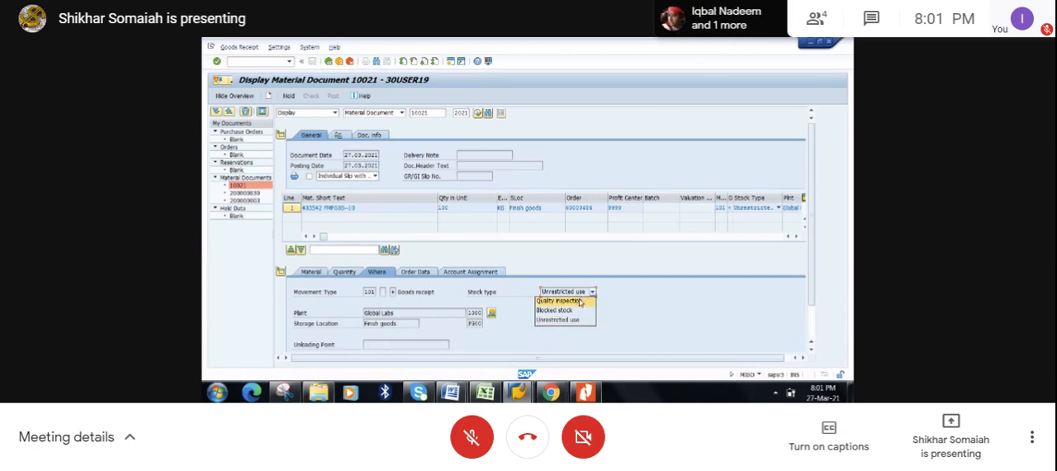
click(642, 313)
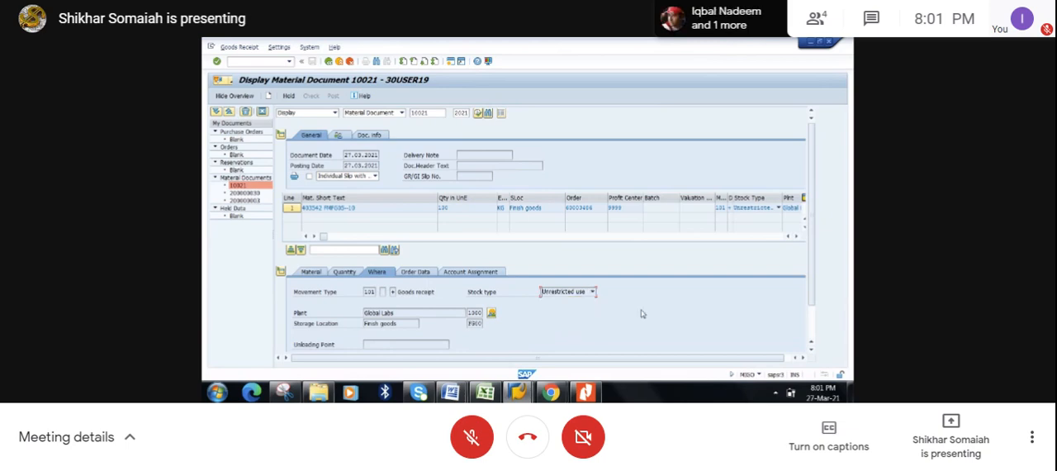
- Examine the item's order data and its account assignment, including the profit center and order
click(421, 273)
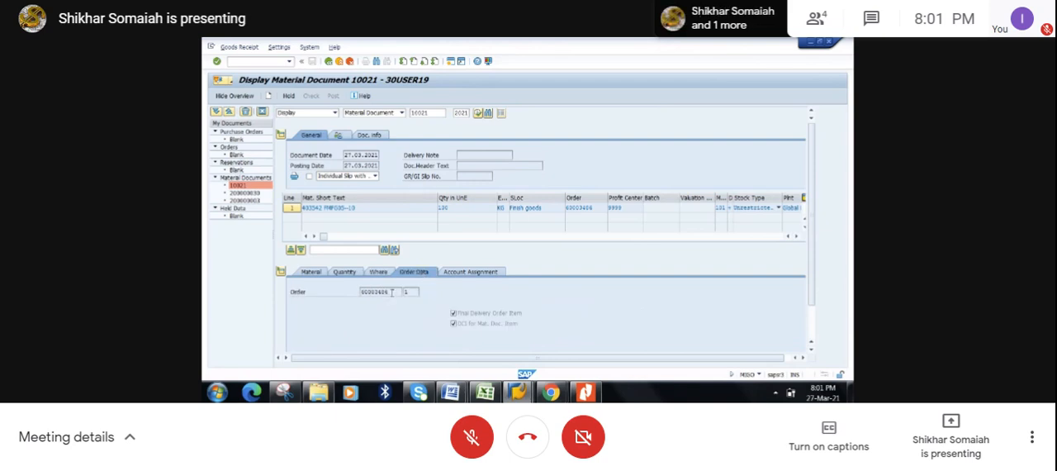
click(457, 273)
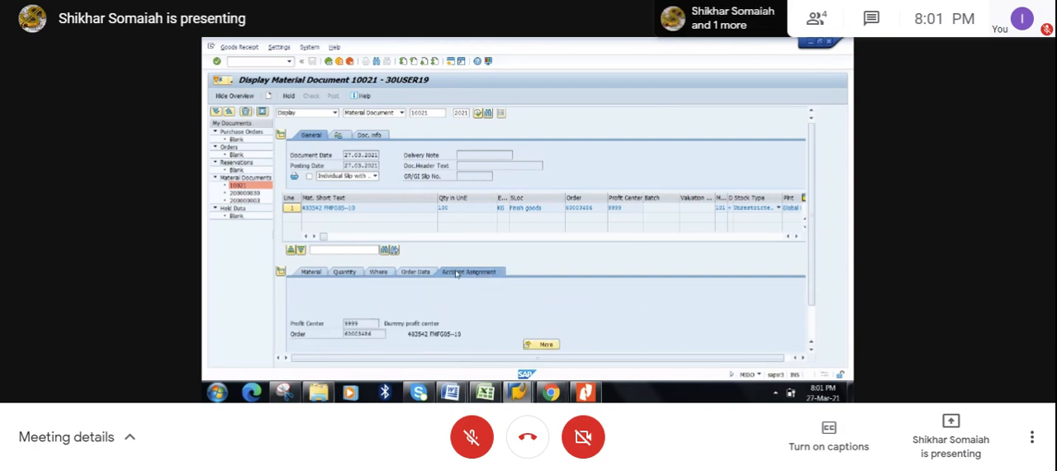
drag(368, 321, 334, 323)
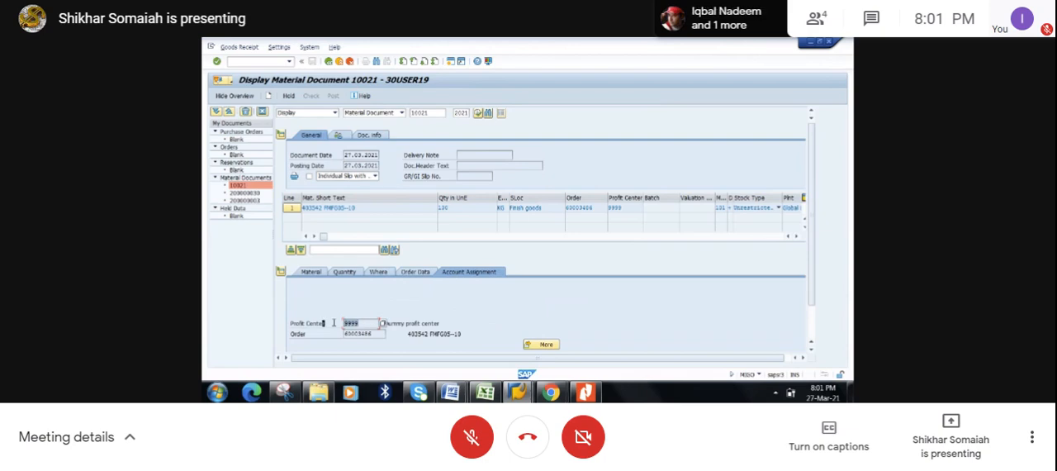
click(376, 334)
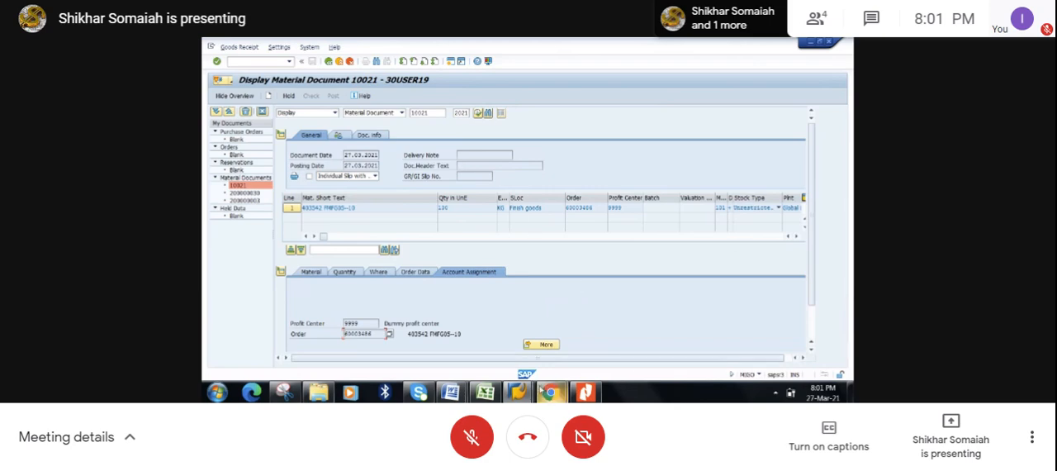
- Leave the material document and open the FMFG05 production order for change with transaction CO02
mouse_move(527, 394)
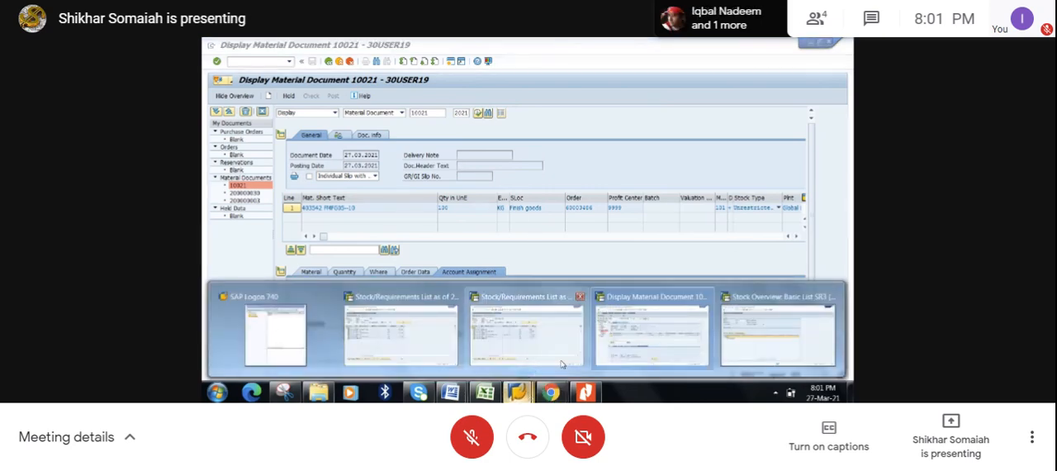
click(635, 336)
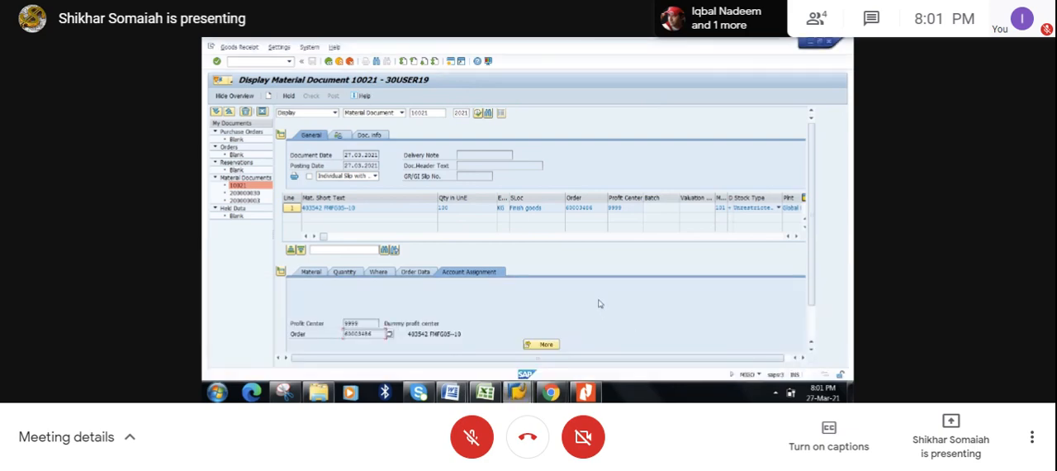
click(329, 62)
click(277, 61)
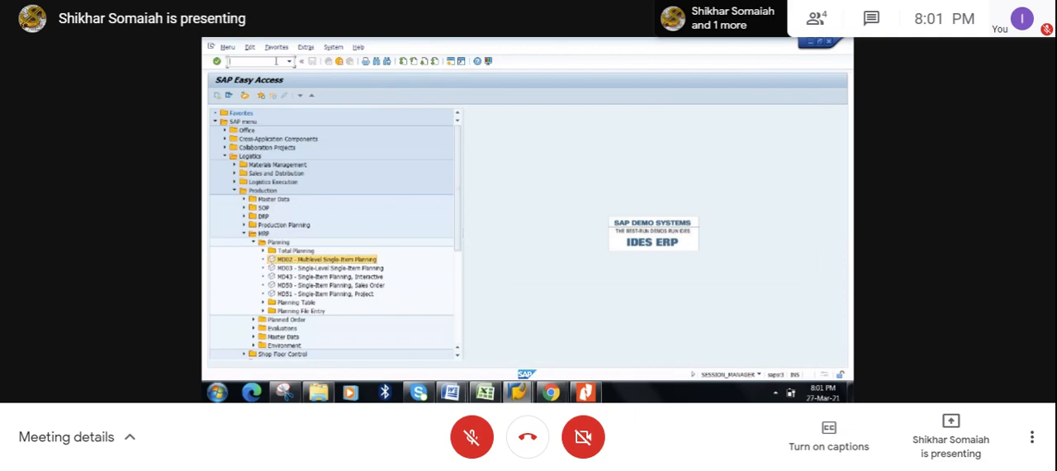
text(/nmd02)
key(Return)
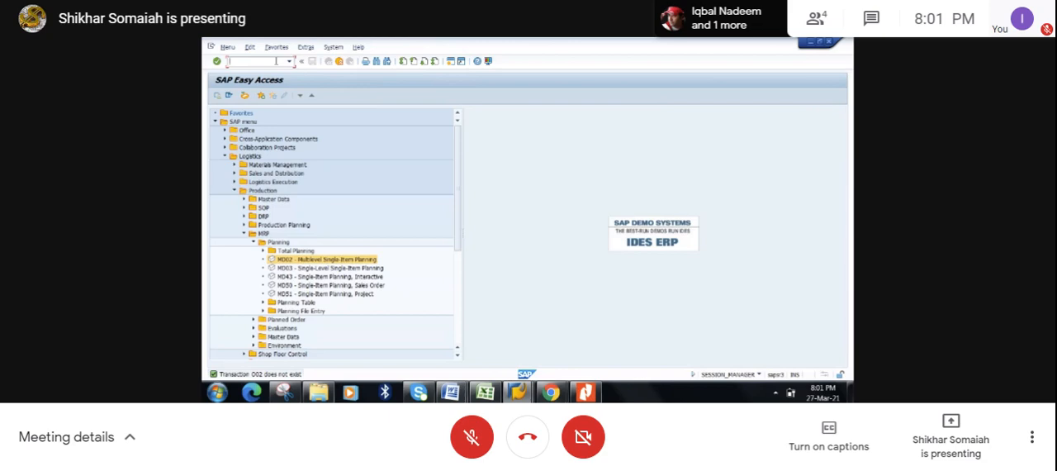
text(/nco02)
key(Return)
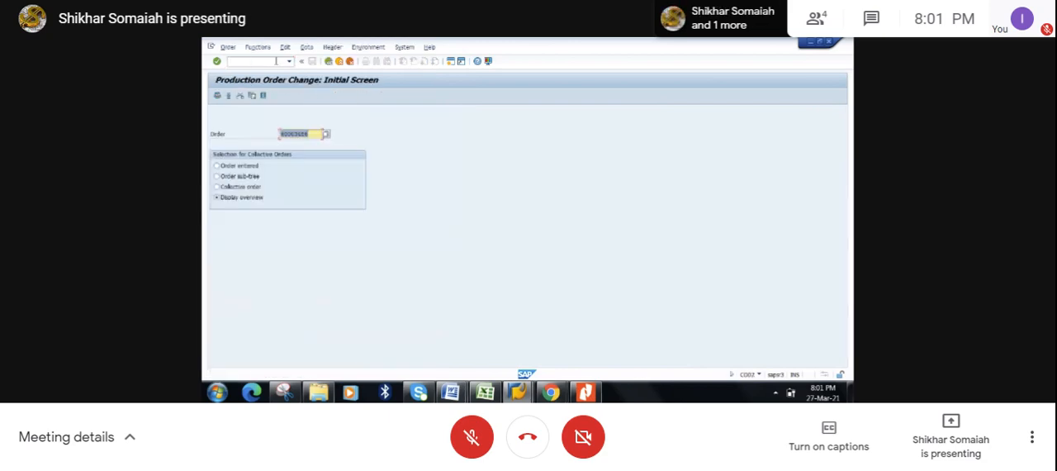
key(Return)
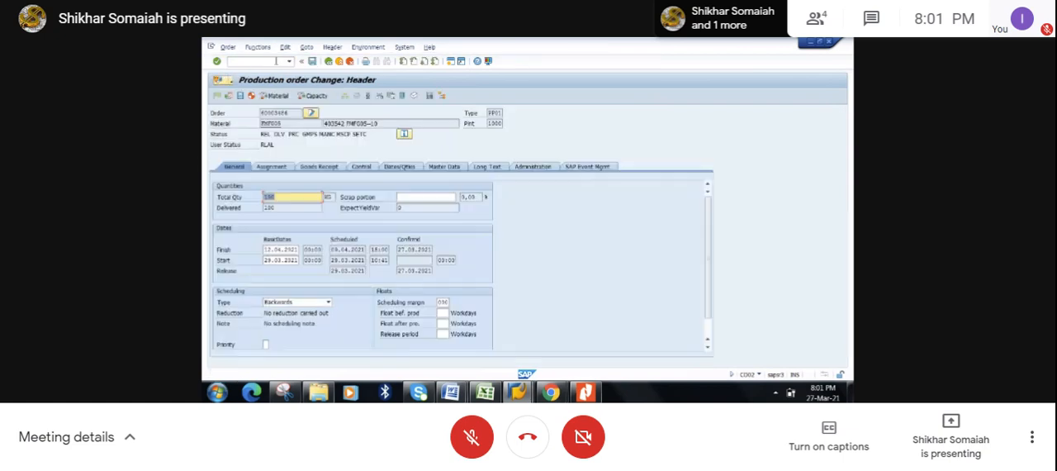
- Examine the production order's delivered quantity, component overview, operation overview and header material
drag(276, 206, 264, 208)
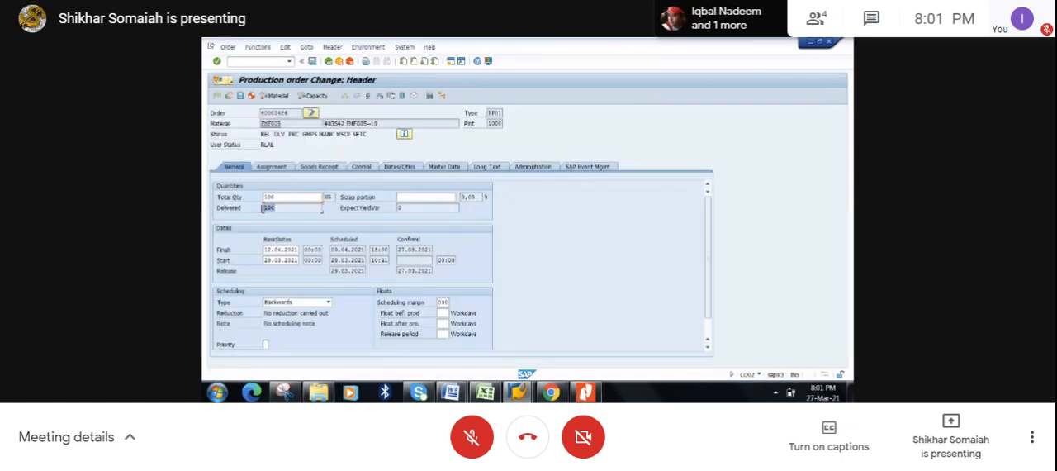
click(379, 97)
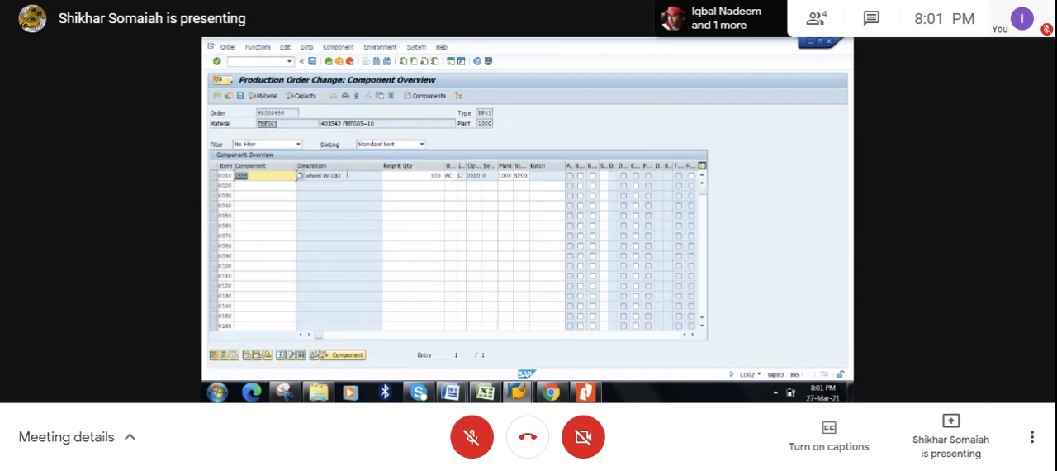
click(358, 98)
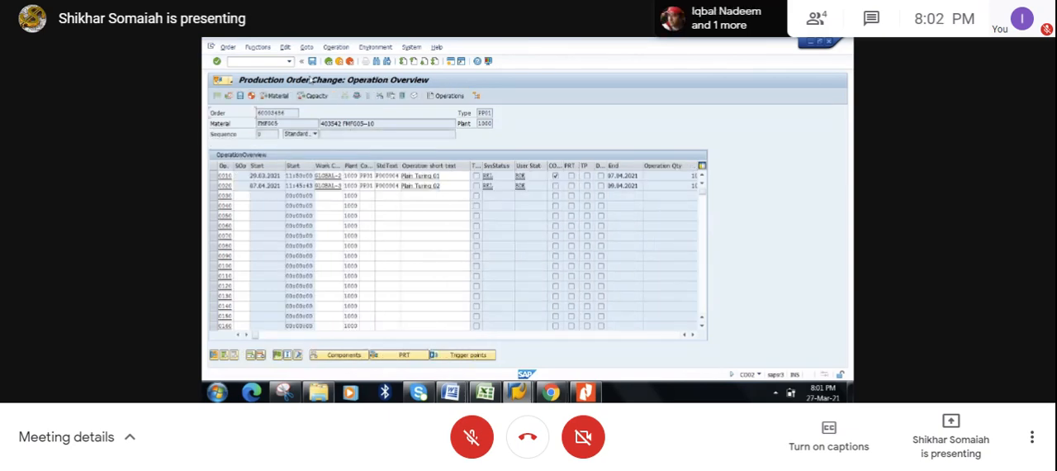
click(329, 62)
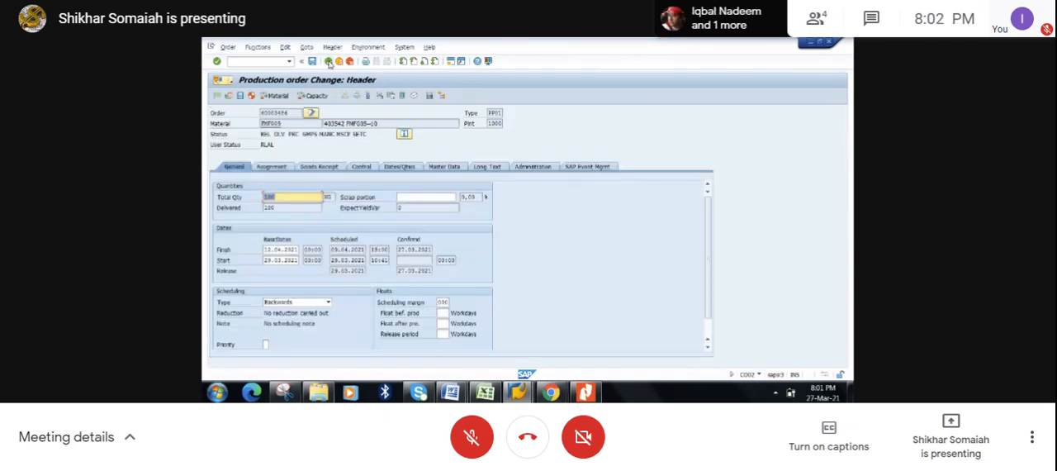
drag(287, 123, 257, 128)
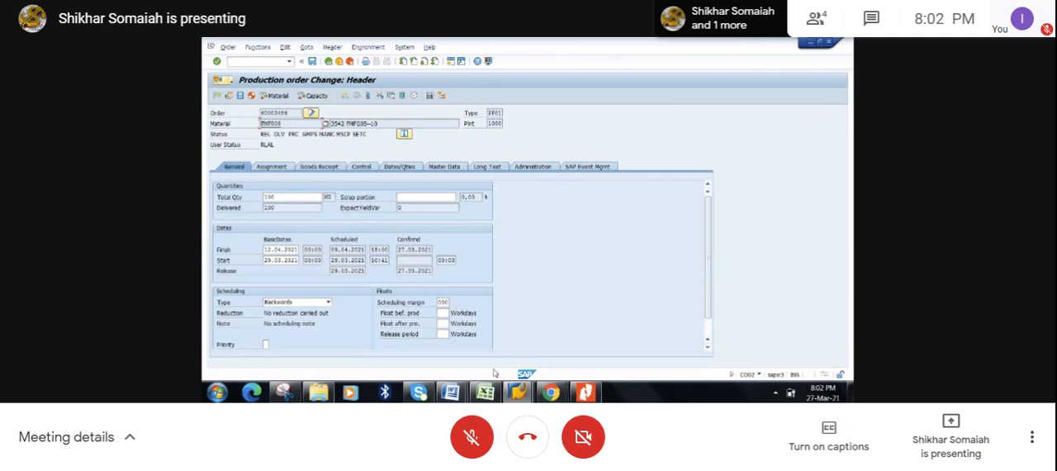
- Close the separate session showing the stock/requirements list as of 20:22 hrs
click(518, 393)
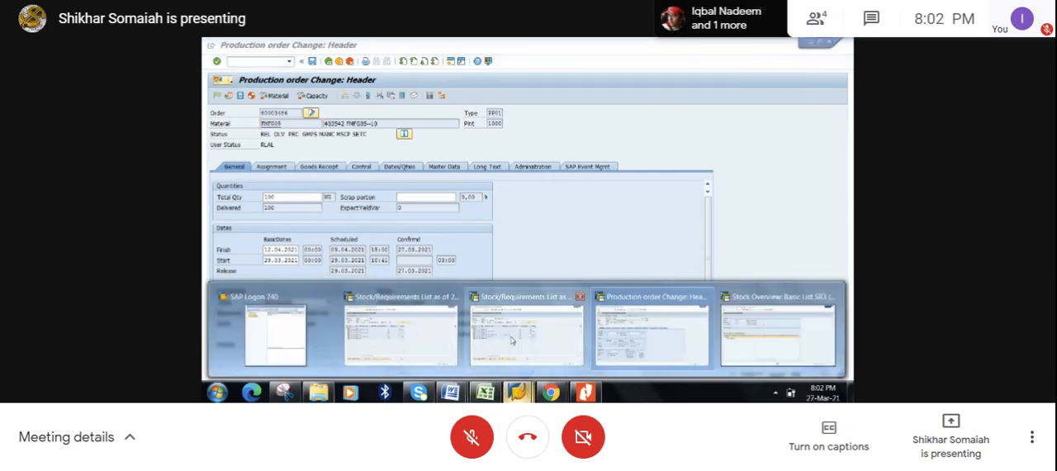
click(427, 351)
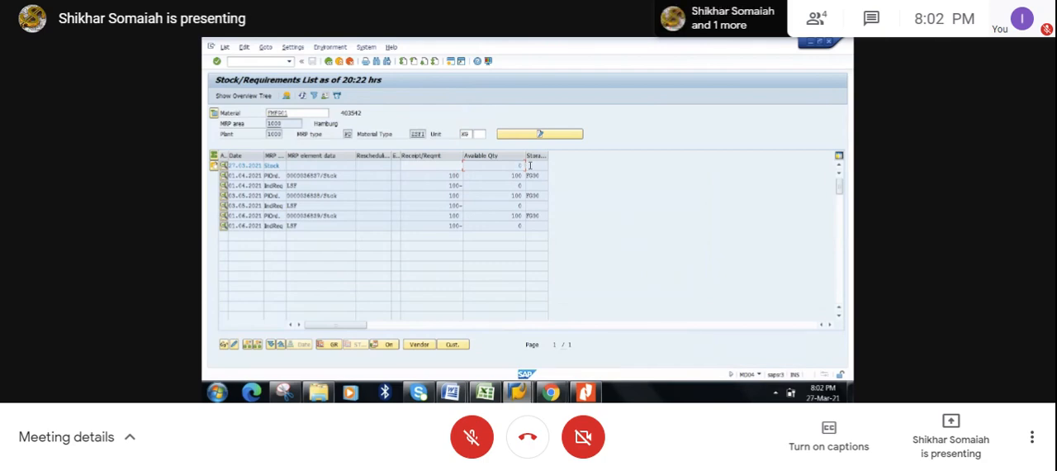
click(831, 43)
- Switch to FMFG05's stock/requirements list, copy the production order number and refresh the list
mouse_move(517, 391)
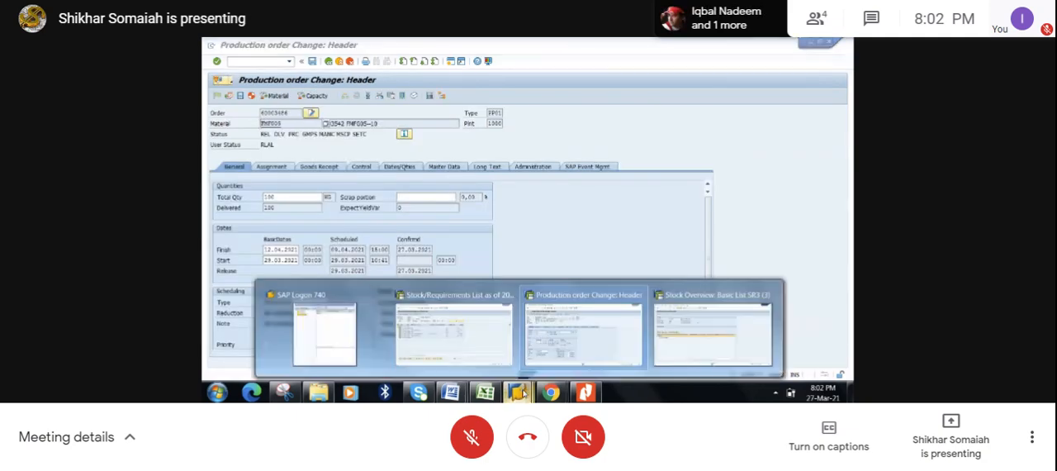
click(500, 355)
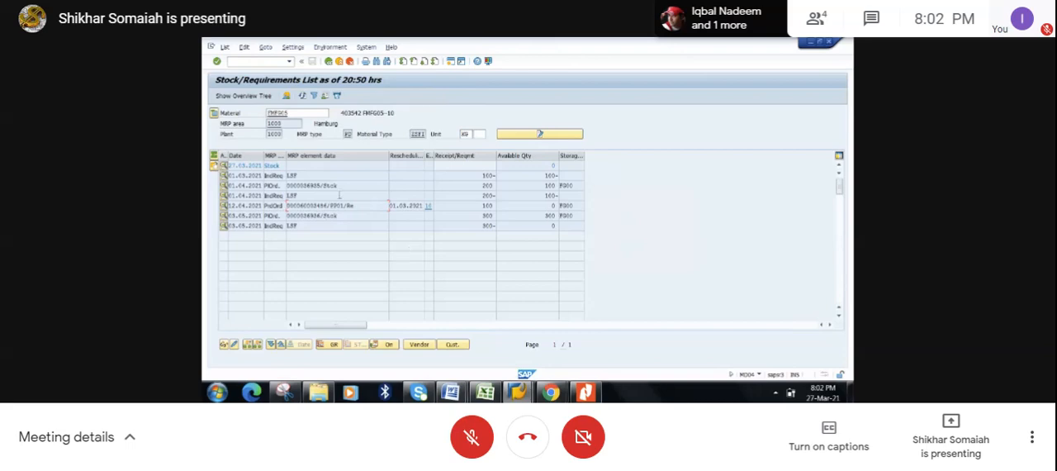
drag(329, 206, 286, 206)
key(ctrl+c)
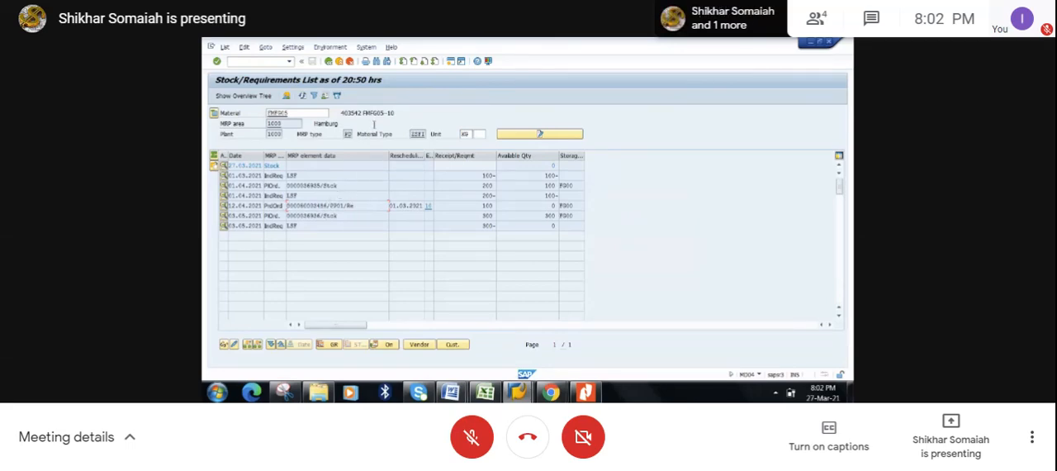
click(303, 96)
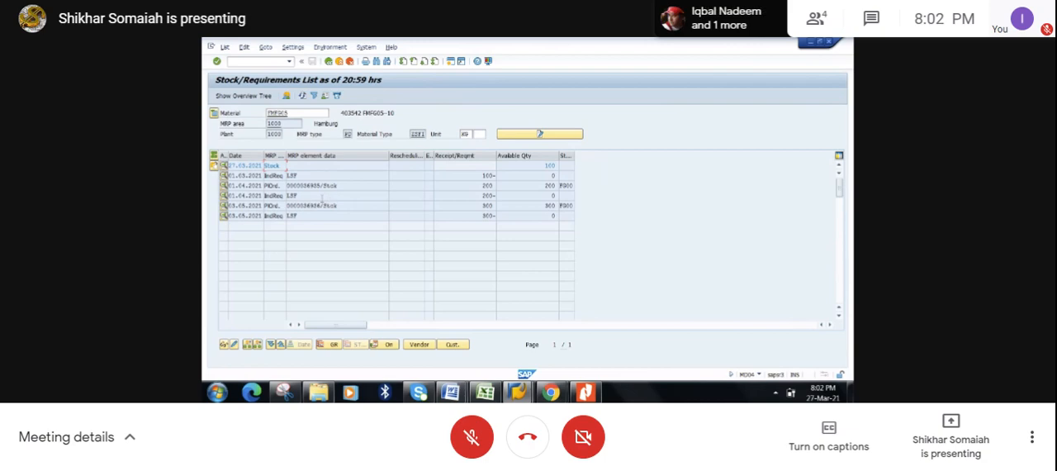
- Compare FMFG05's stock/requirements list with the strategy 10 notes and the CO01-MB31 process flow in the Excel class workbook
click(485, 393)
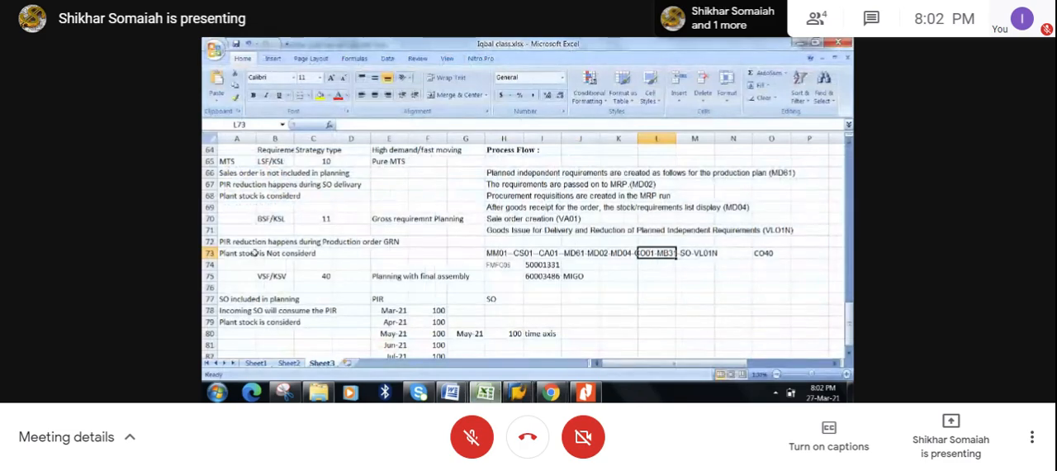
click(232, 192)
click(518, 392)
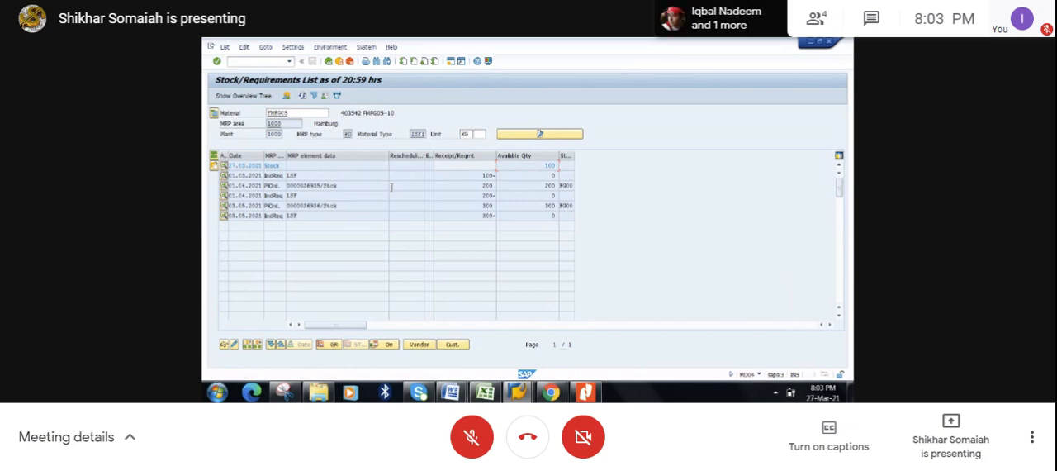
click(483, 390)
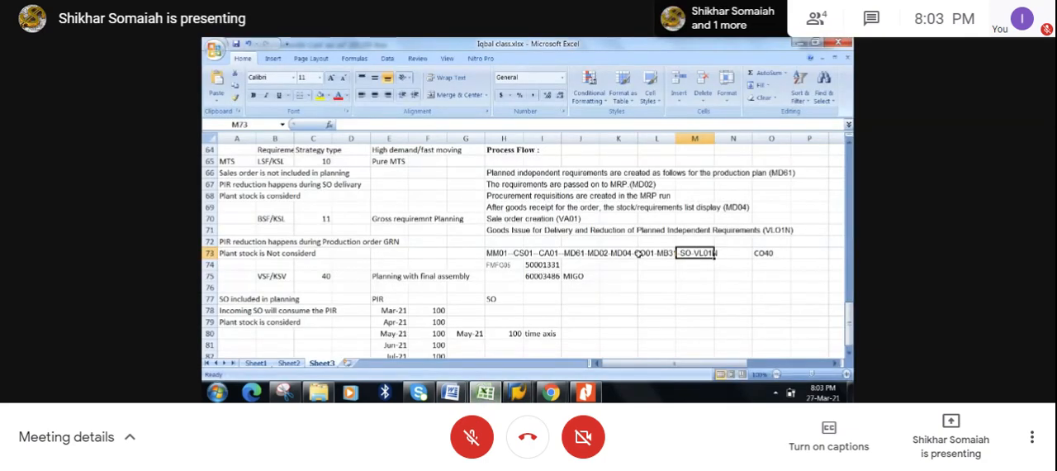
click(518, 391)
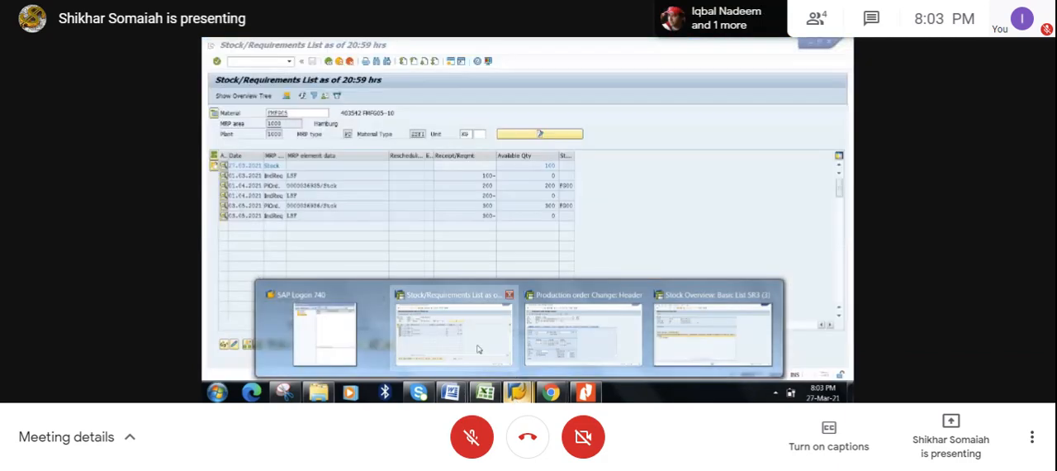
click(448, 331)
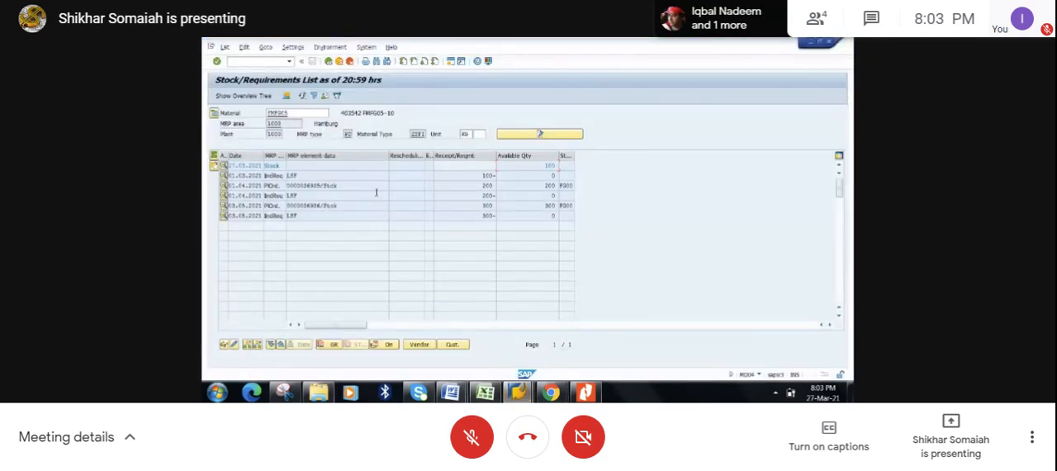
double_click(297, 185)
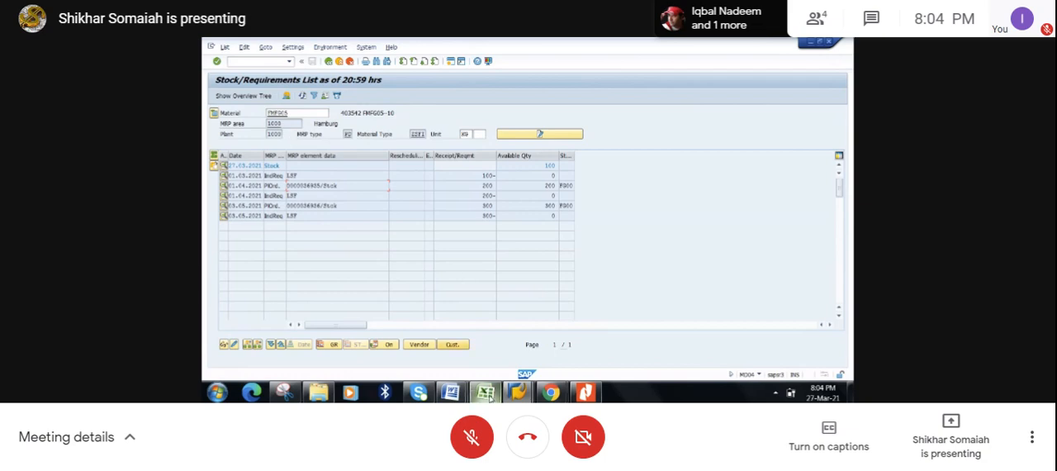
click(486, 393)
click(668, 253)
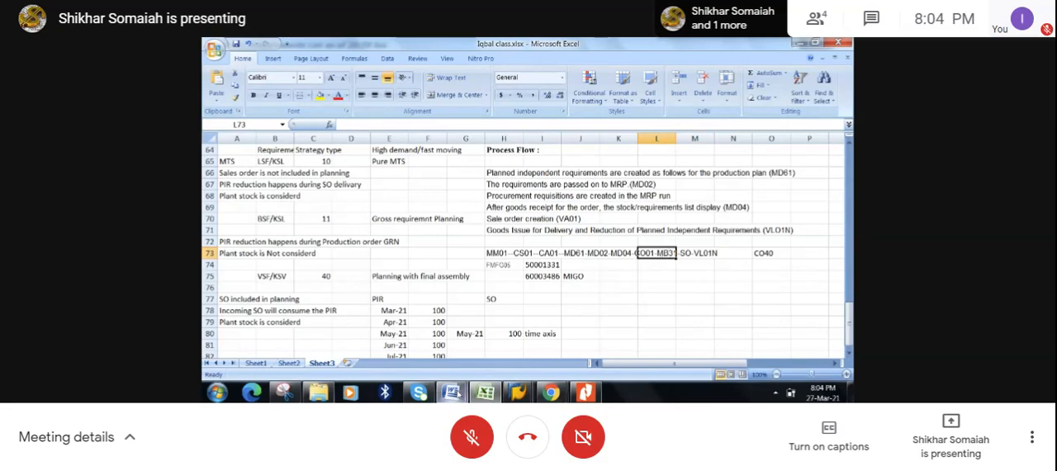
- Review the Production Order Creation and Goods Receipt topics in the Word course syllabus and return to the SAP stock/requirements list
click(451, 393)
click(510, 331)
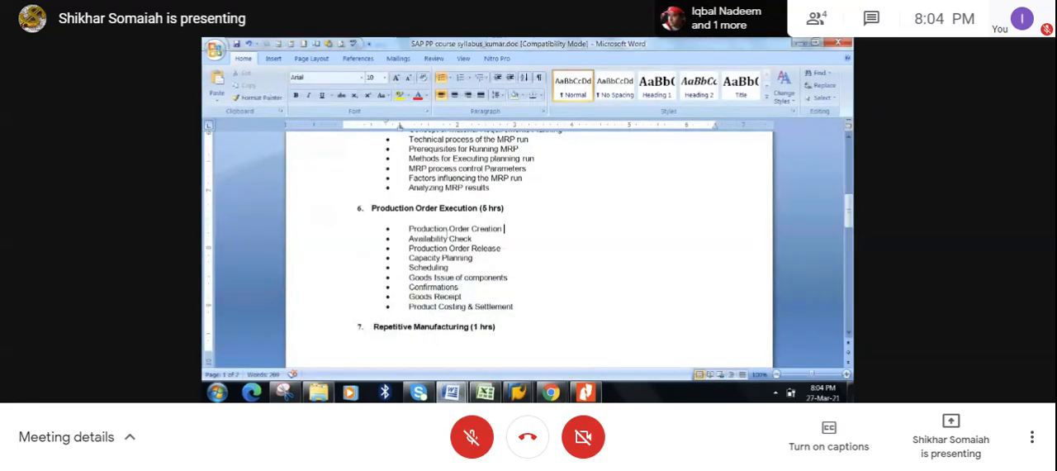
drag(417, 228, 509, 221)
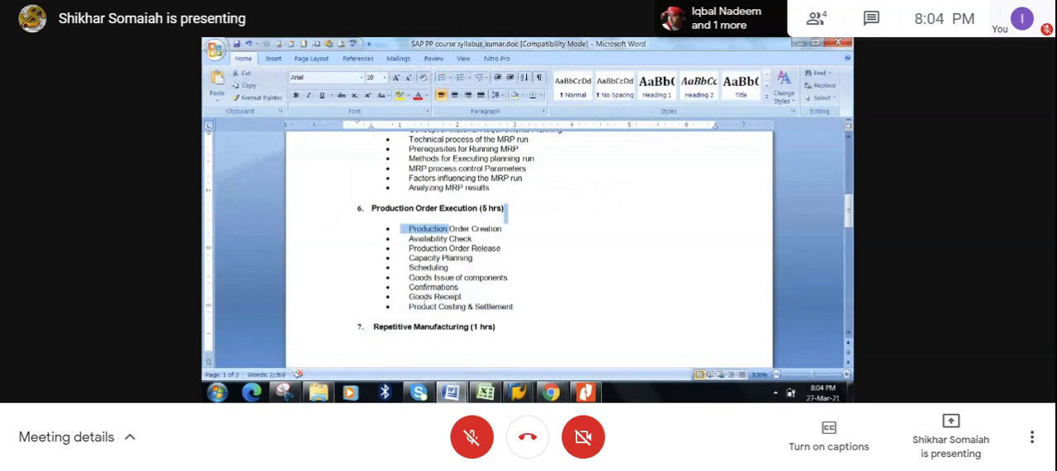
click(408, 296)
drag(409, 296, 471, 300)
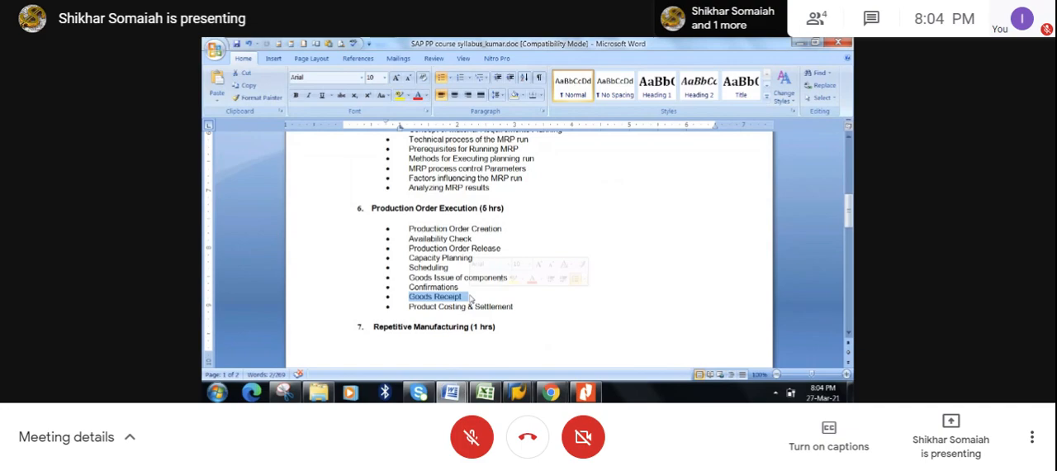
click(797, 43)
click(797, 44)
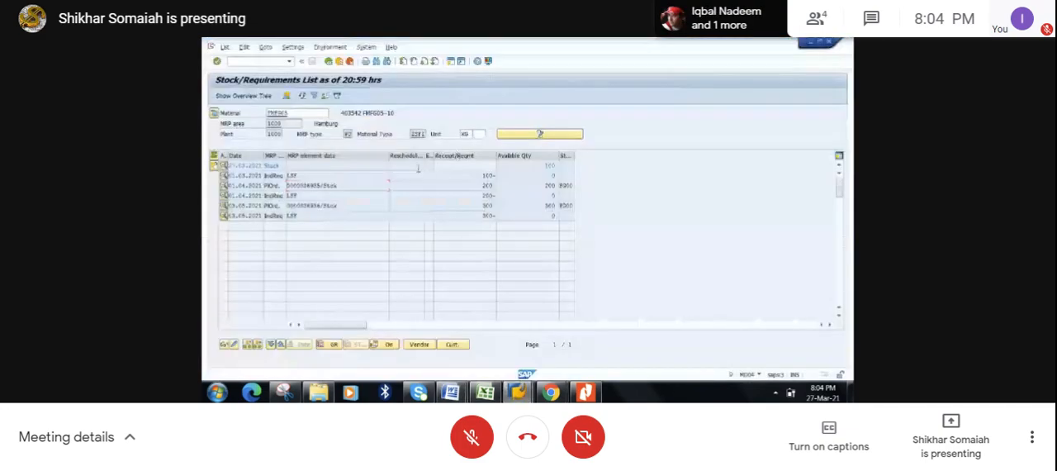
- Create a new session from the stock overview session and start sales order creation with transaction VA01
drag(542, 166, 565, 167)
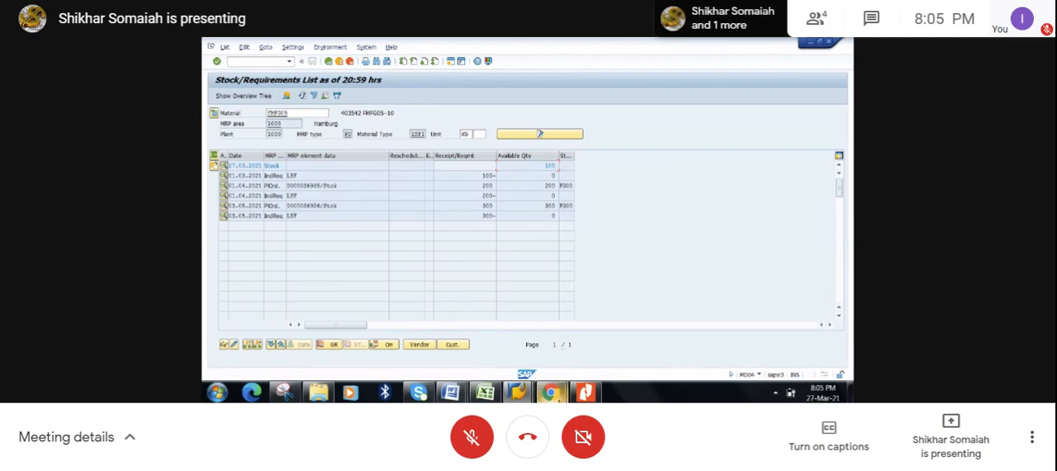
mouse_move(551, 392)
mouse_move(522, 398)
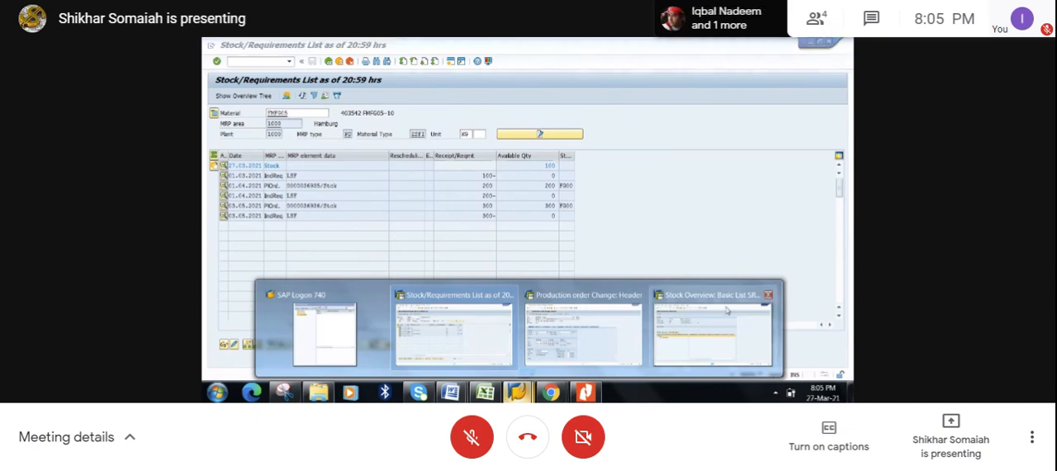
click(711, 334)
click(452, 64)
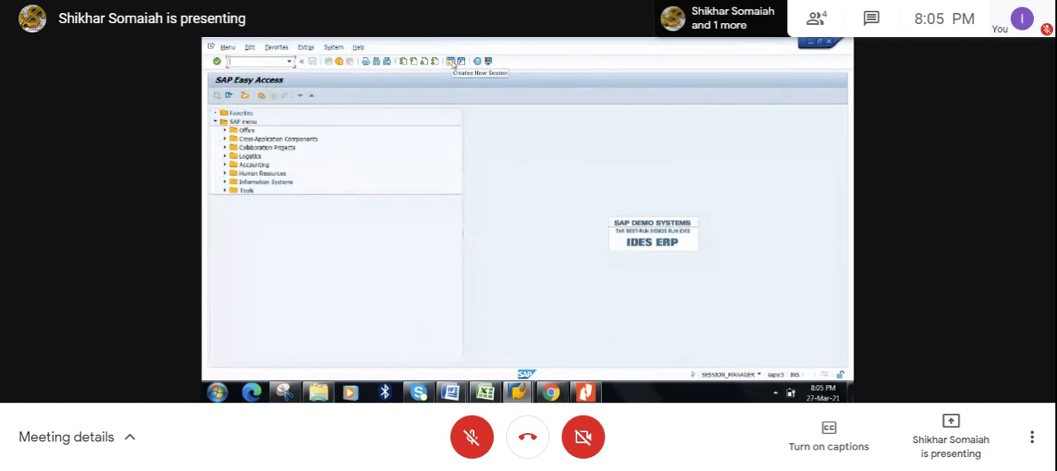
text(VA01)
key(Return)
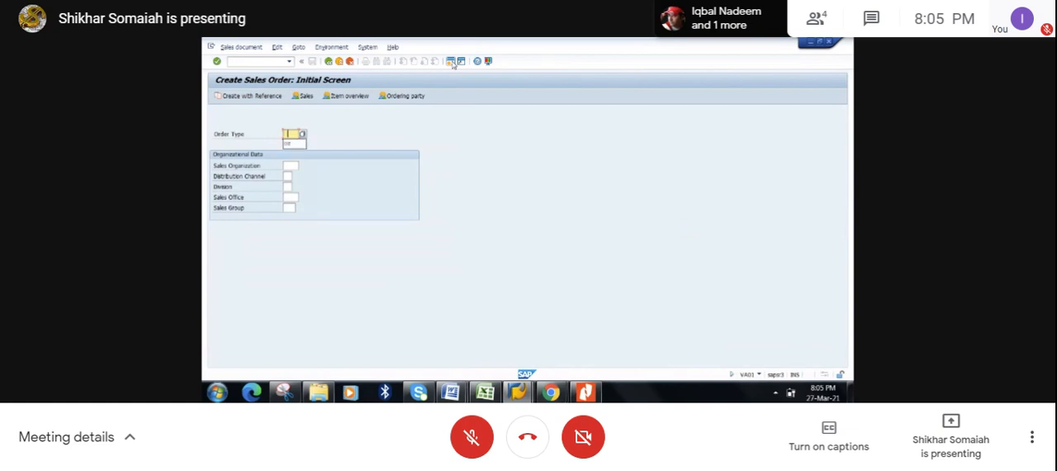
- Start a sales order of type OR for sales organization 1000, distribution channel 10 and division 00
click(294, 143)
click(291, 165)
click(291, 176)
click(290, 176)
click(289, 187)
click(289, 186)
click(290, 198)
click(290, 198)
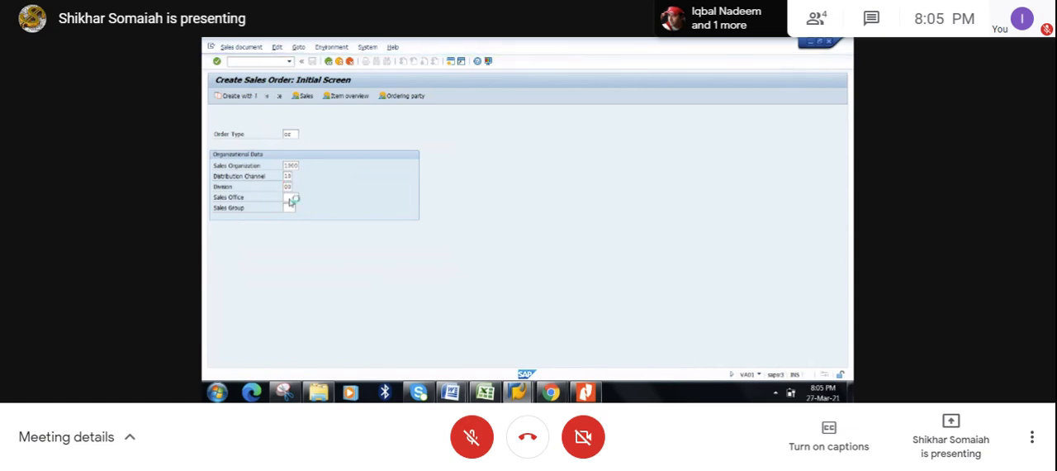
key(Return)
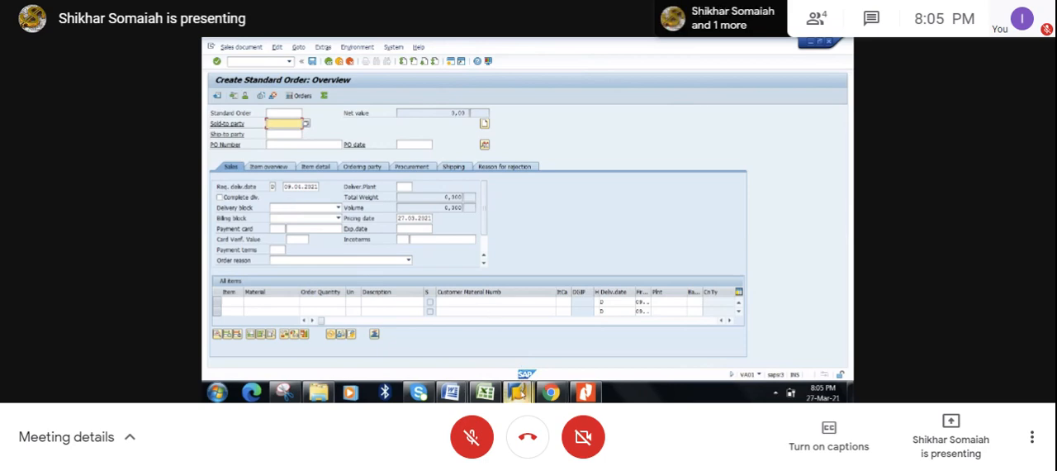
- Copy the material number FMFG05 from its stock/requirements list and return to the new sales order
mouse_move(522, 394)
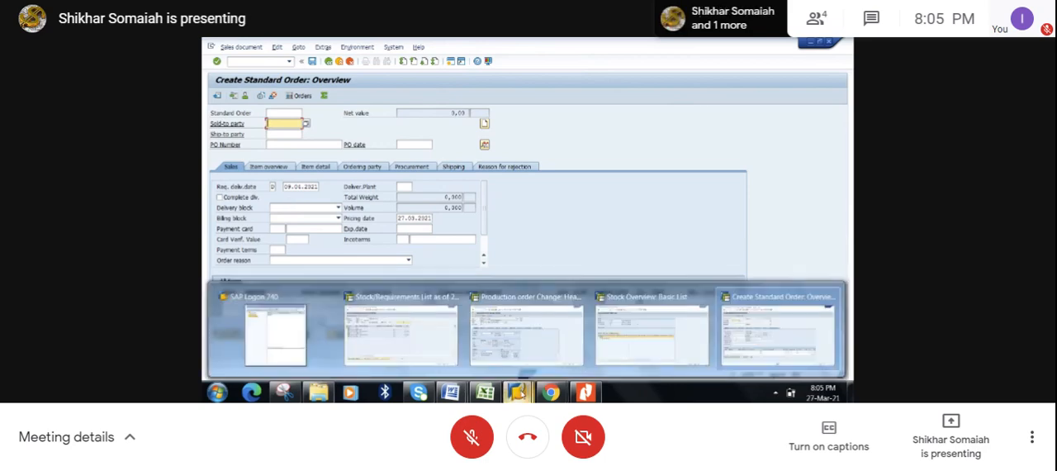
click(454, 332)
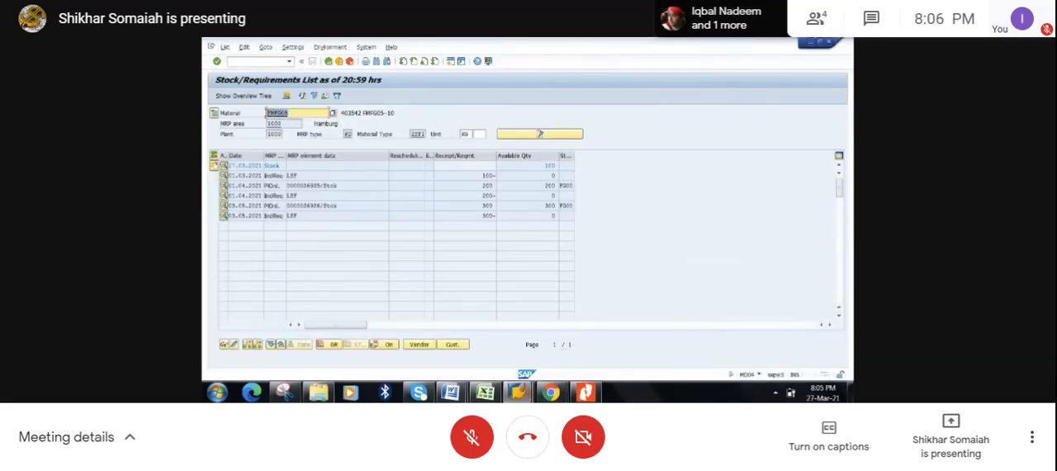
click(267, 114)
key(alt+Tab)
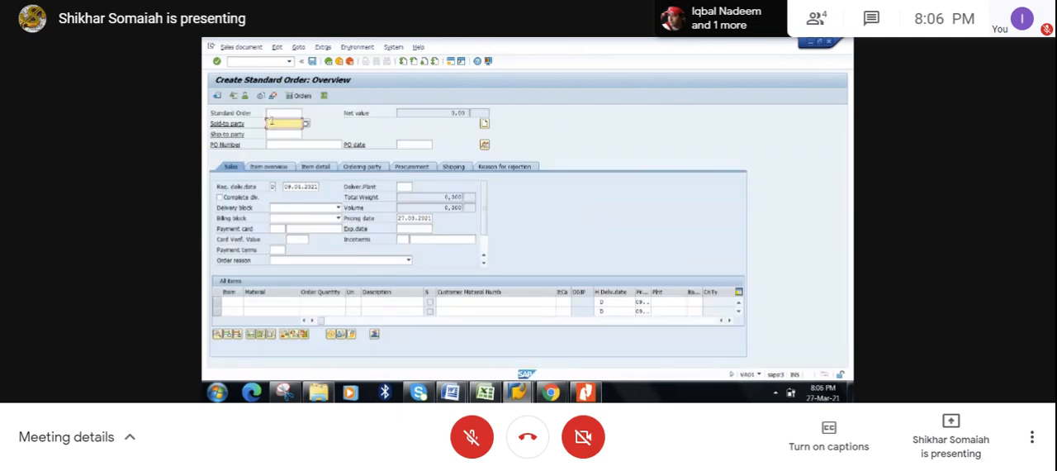
- Fill in the sales order's sold-to and ship-to party numbers and set the PO number to FMFG05
text(1033)
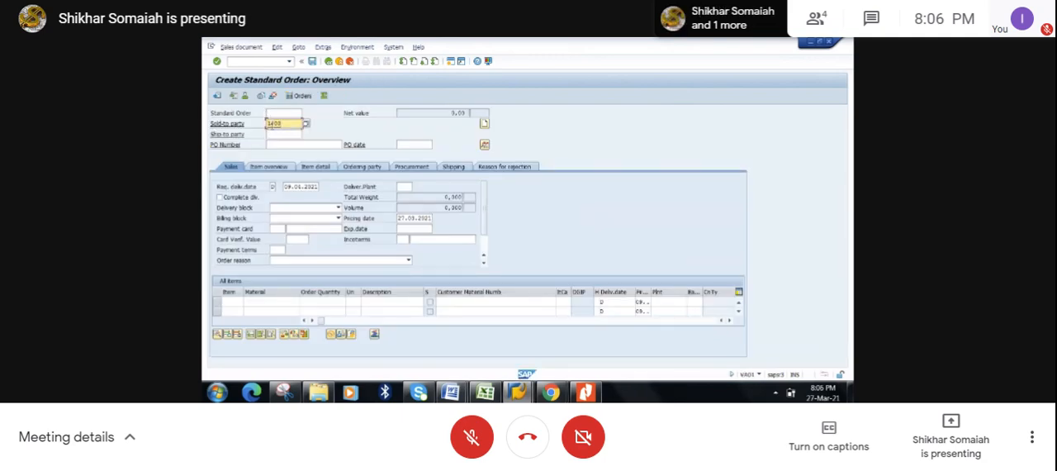
click(274, 133)
text(1033)
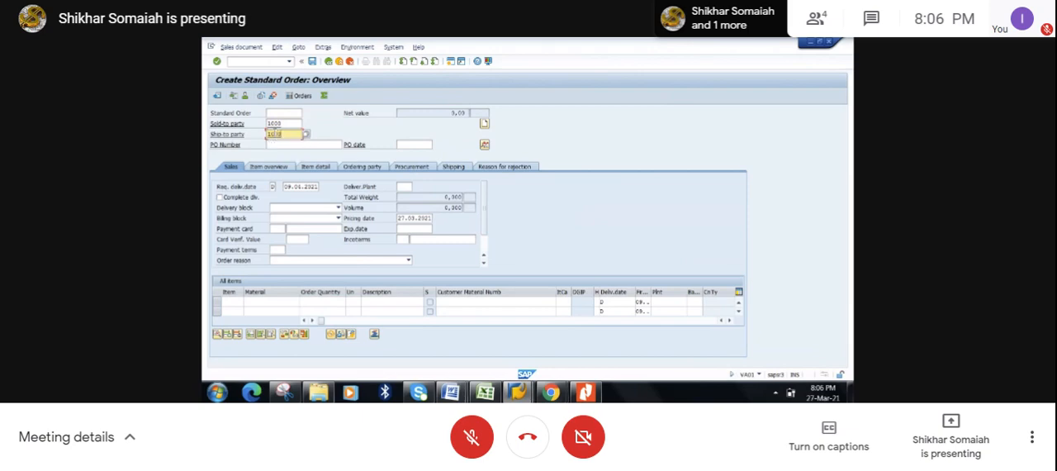
click(276, 143)
text(PM G05)
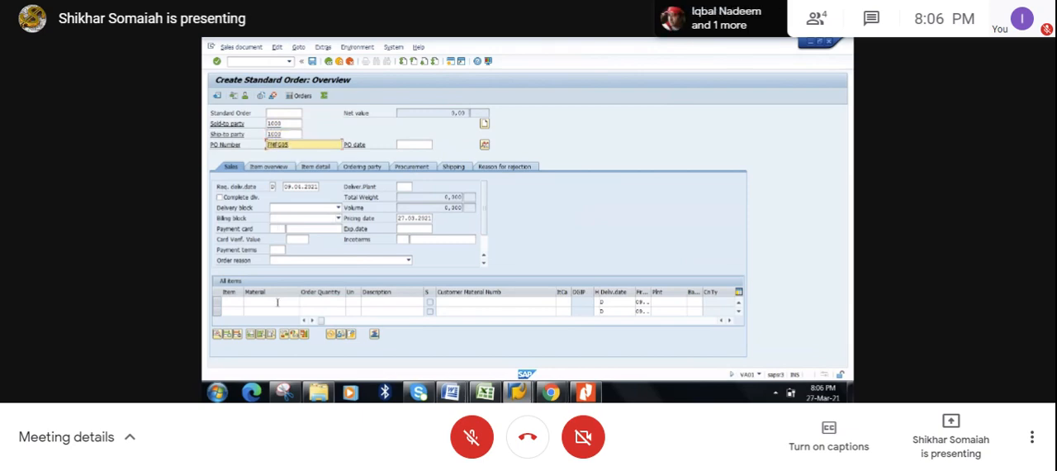
- Add an order item for 100 of material FMFG05, with 1000 as both the header delivering plant and the item plant
click(278, 301)
text(FMFG03)
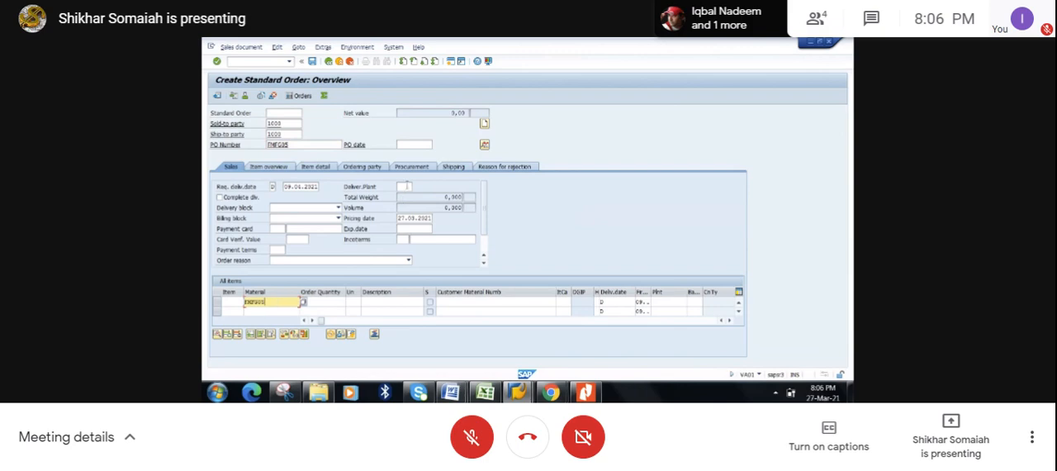
click(404, 186)
text(1000)
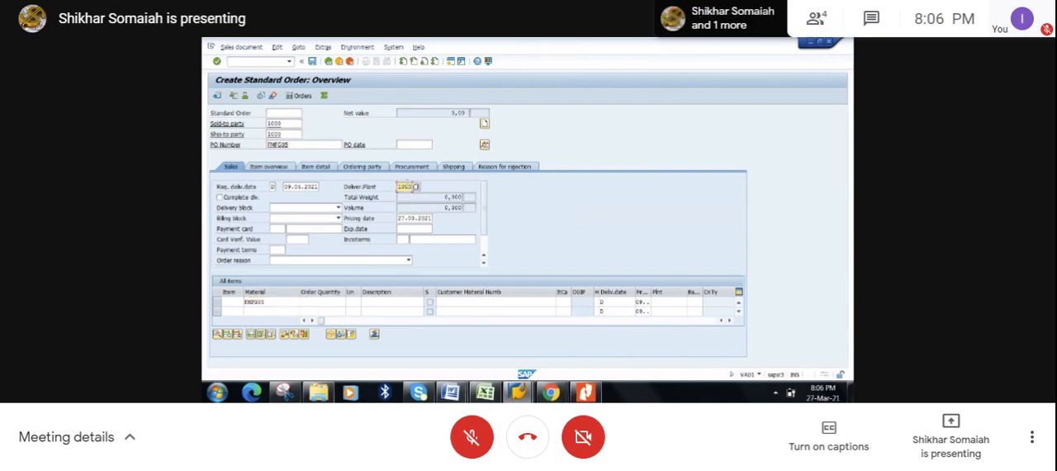
click(342, 302)
text(100)
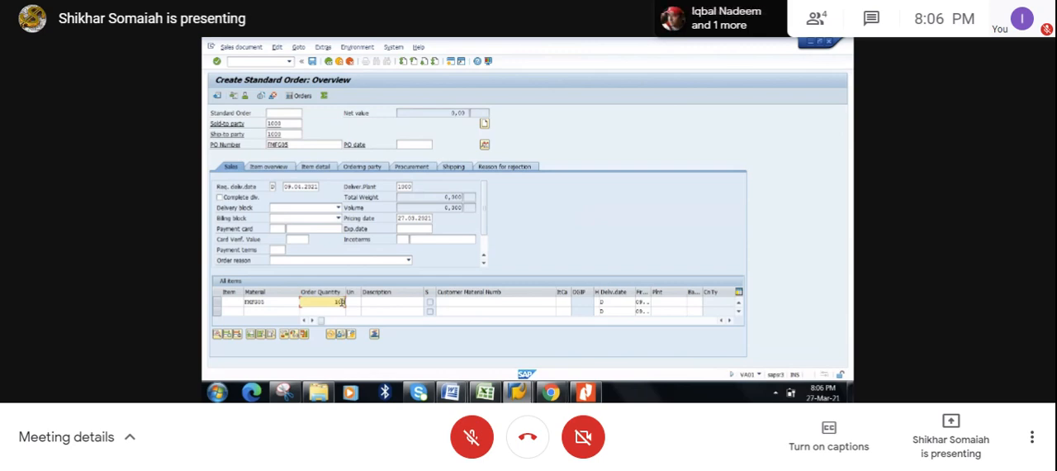
click(672, 304)
text(1000)
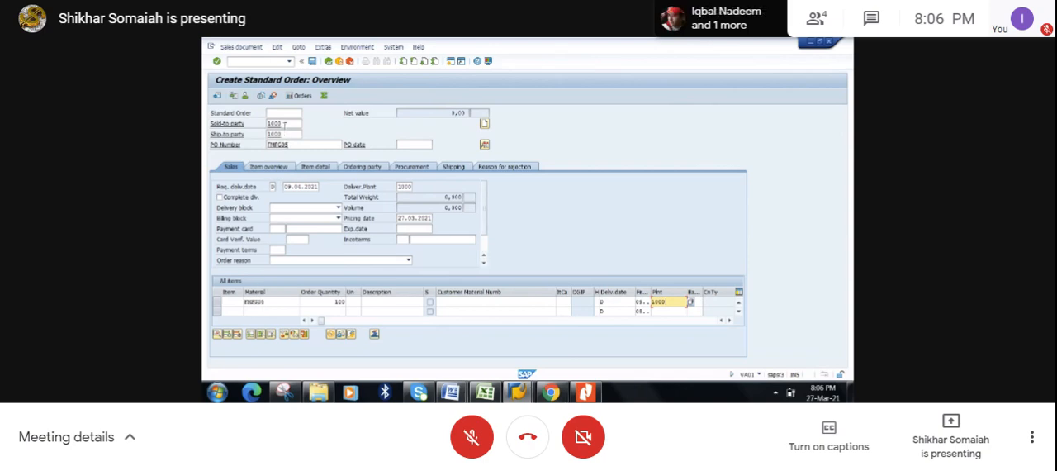
key(Return)
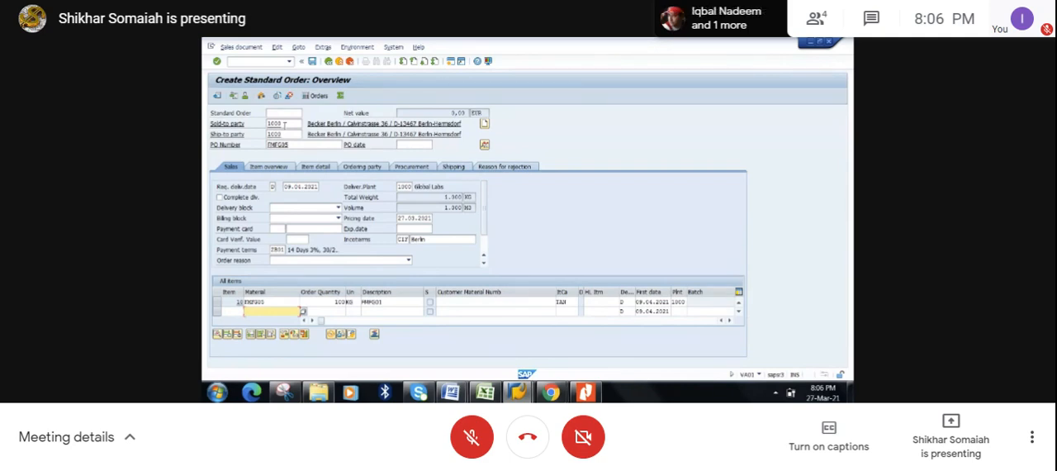
- Check the sales order's incompletion log and save the order
click(277, 47)
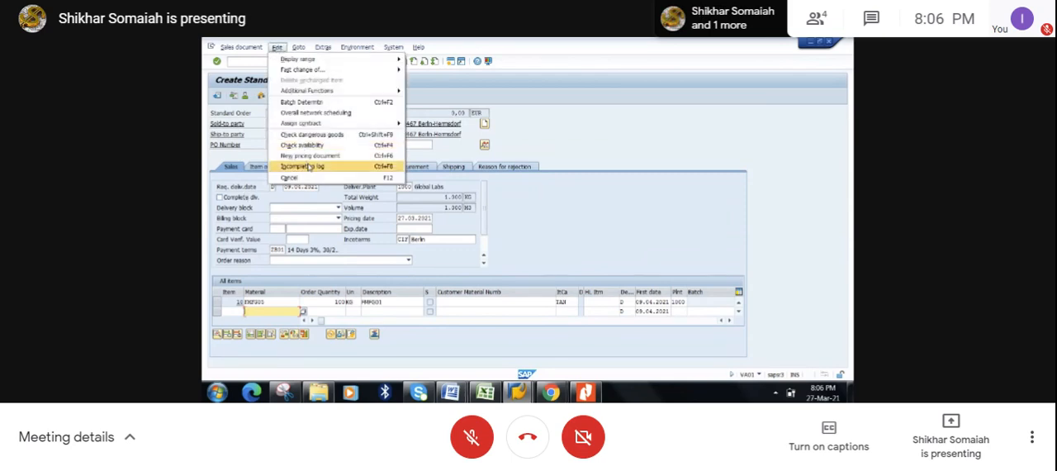
click(309, 167)
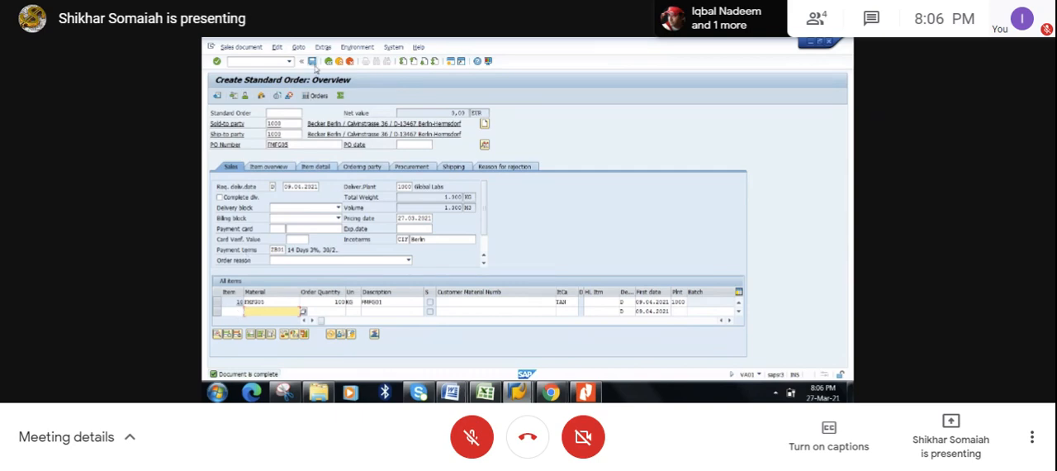
click(312, 62)
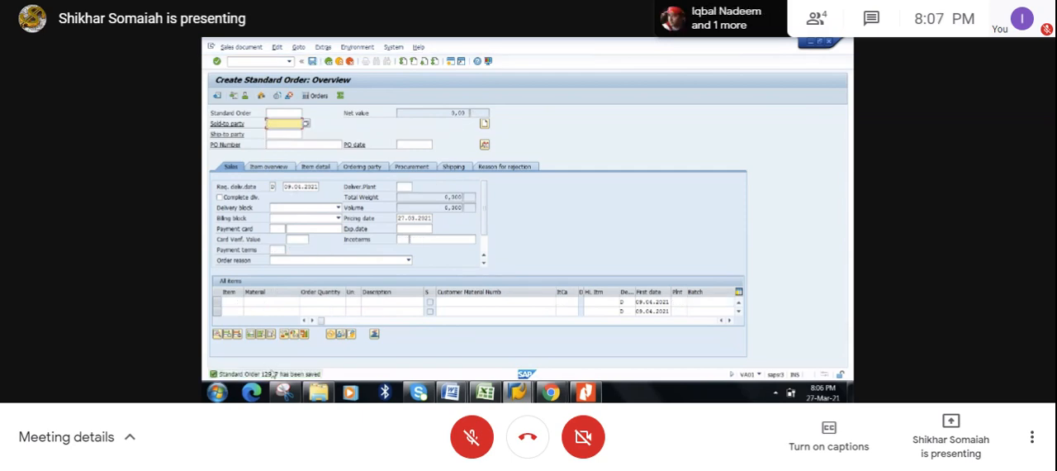
- Switch to FMFG05's stock/requirements list and refresh it to check for the new sales order
click(521, 392)
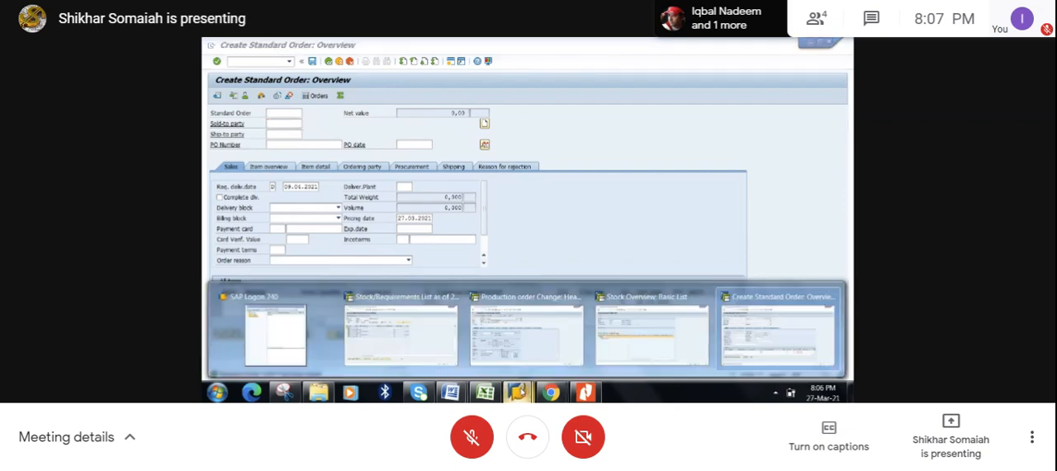
click(427, 334)
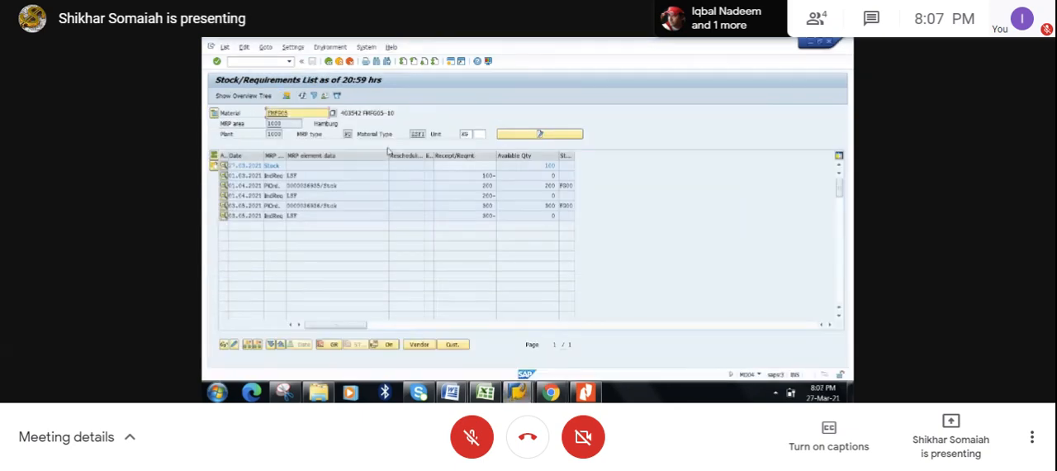
click(302, 97)
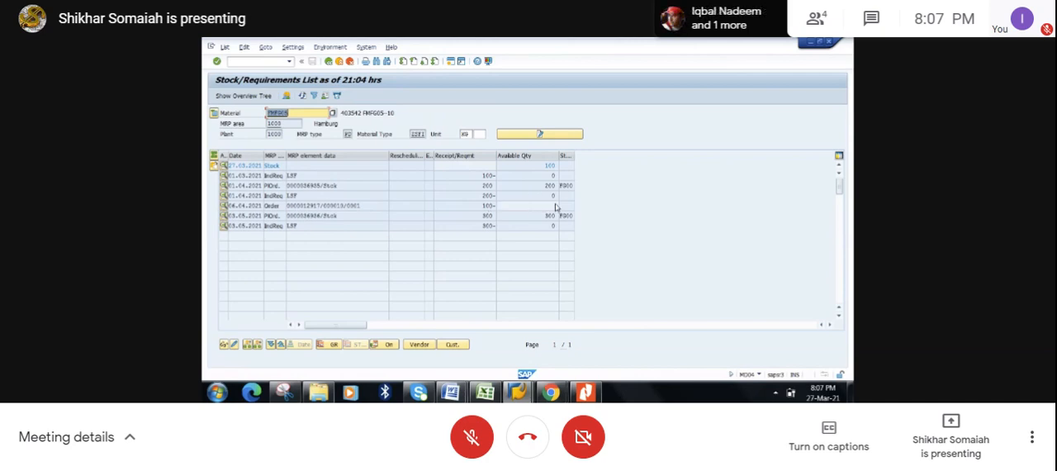
- Review the strategy 10 notes on sales orders in the Excel class workbook and return to the SAP stock/requirements list
click(485, 392)
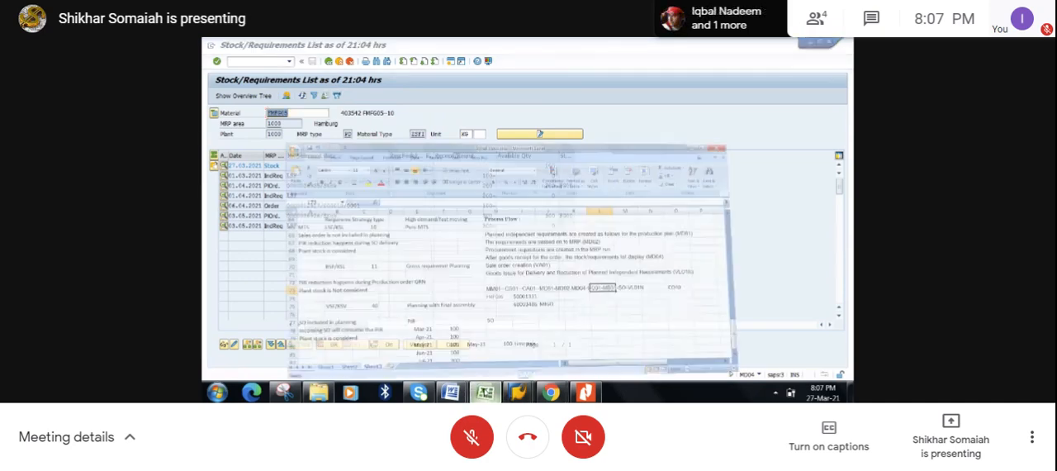
click(240, 174)
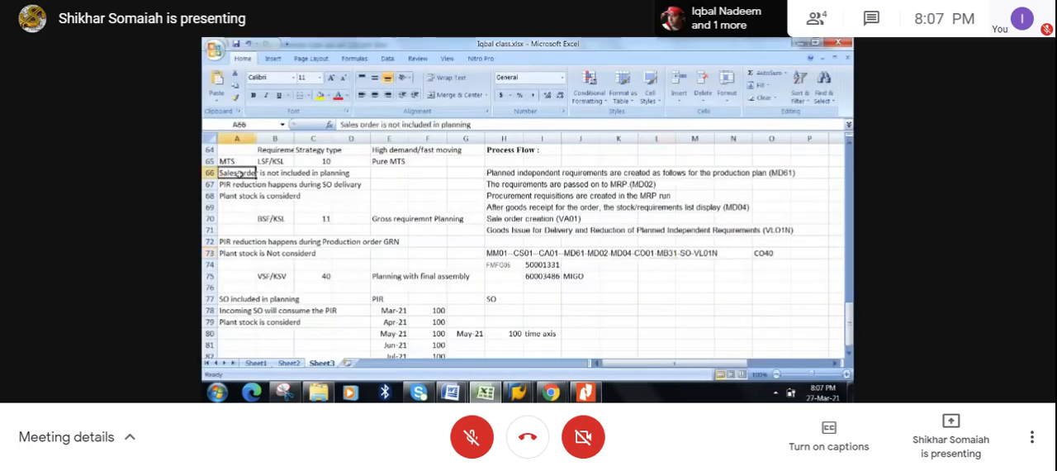
click(322, 161)
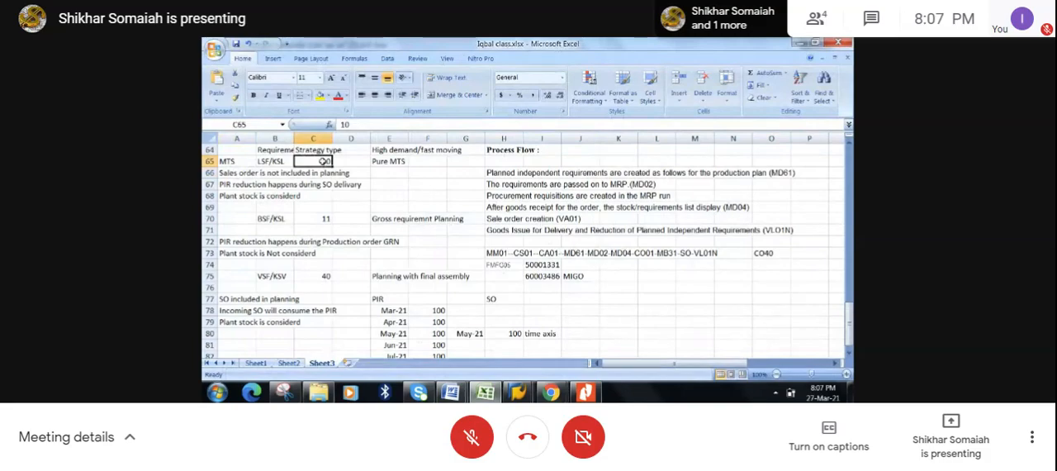
click(799, 42)
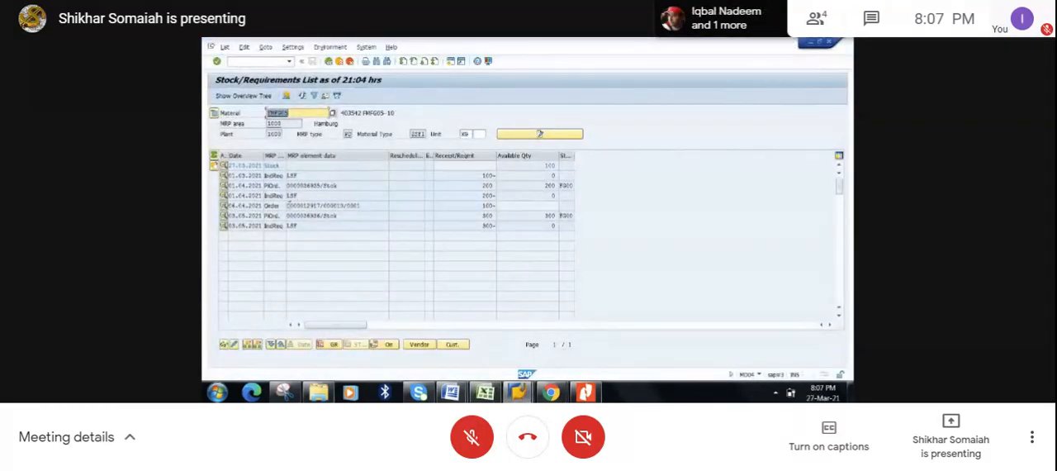
- Open the sales order from the list for changing and run item 10's availability check with complete delivery
double_click(308, 206)
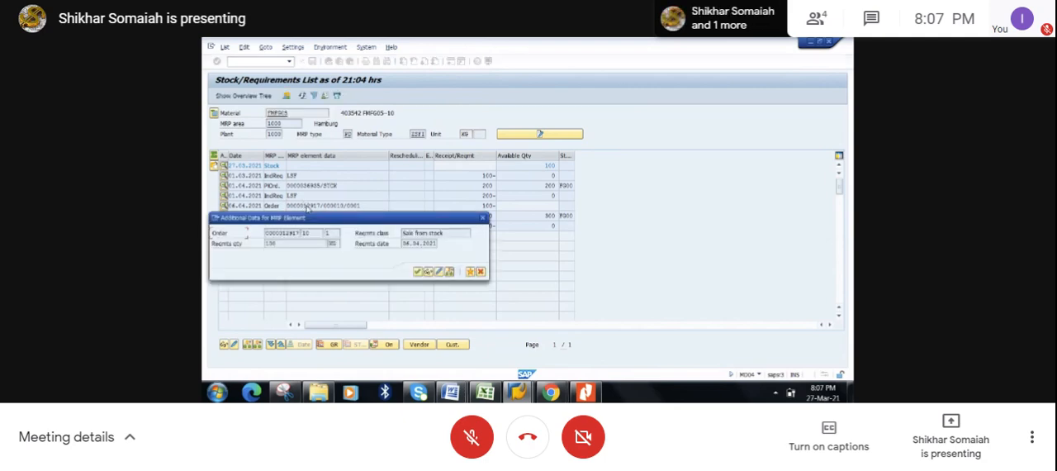
click(438, 272)
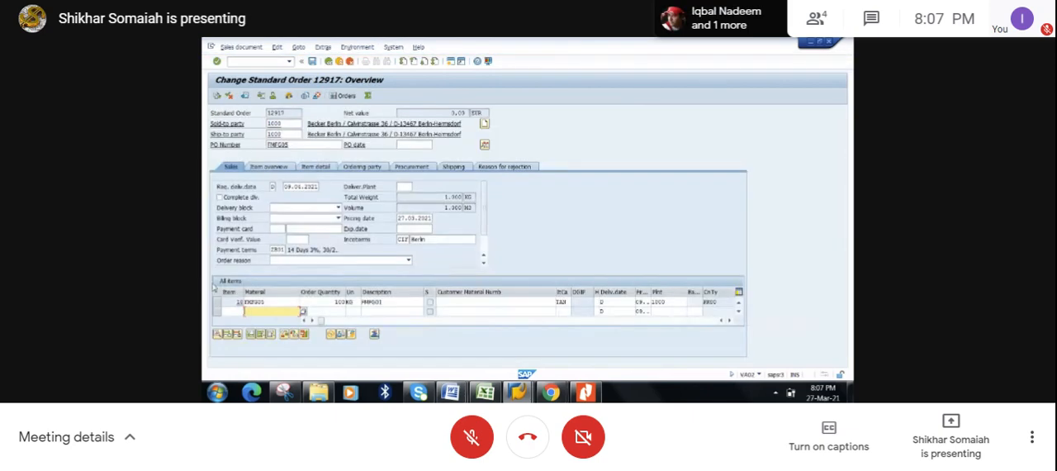
click(219, 302)
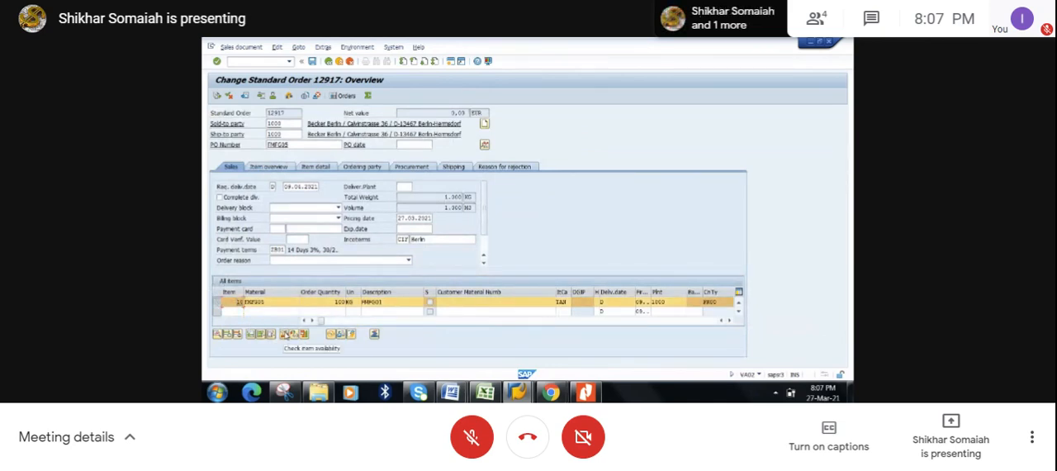
click(283, 333)
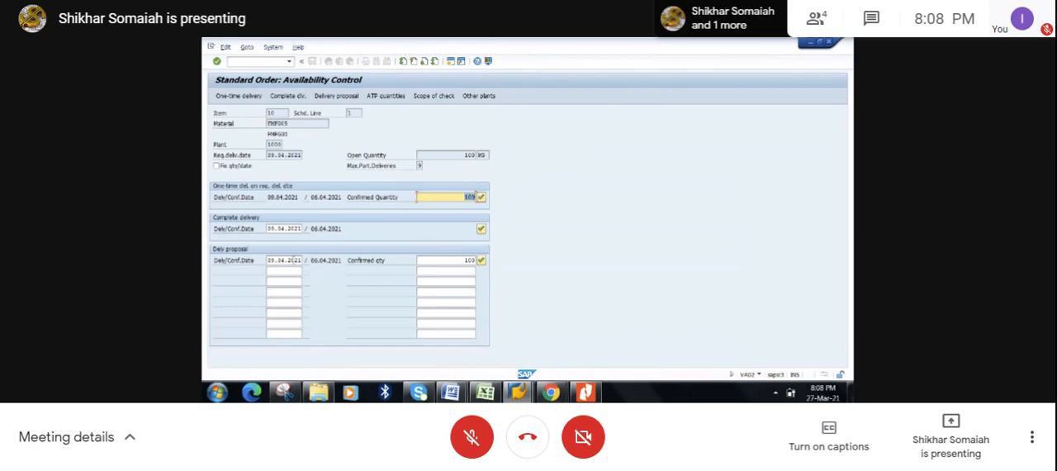
click(285, 98)
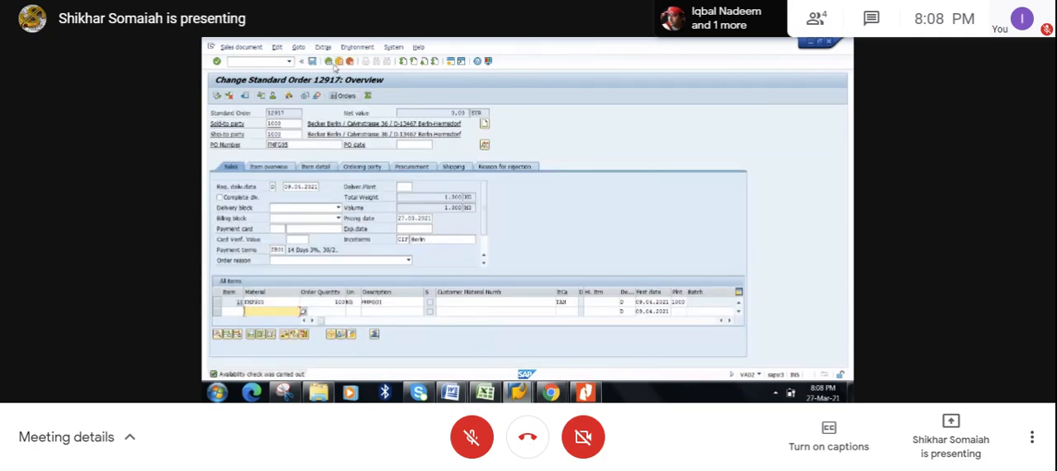
- Leave the sales order saving its data, and refresh FMFG05's stock/requirements list
click(329, 62)
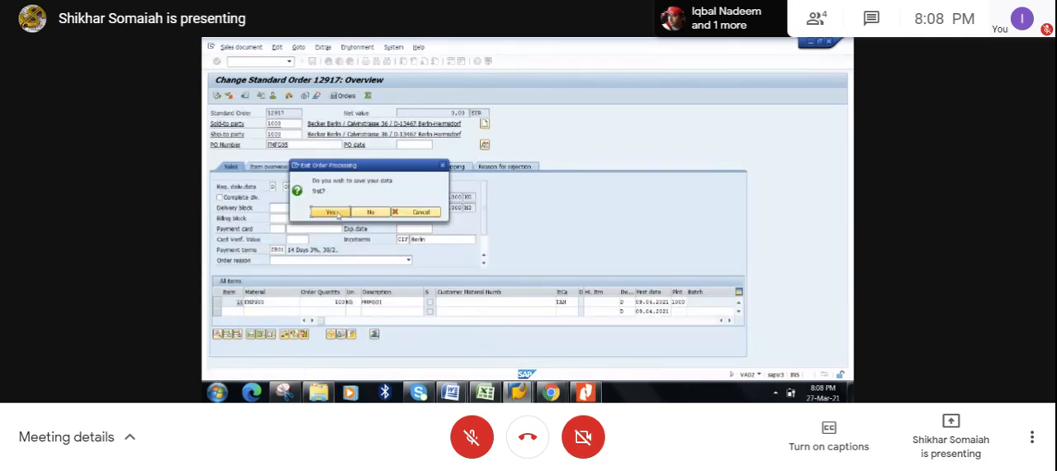
click(339, 213)
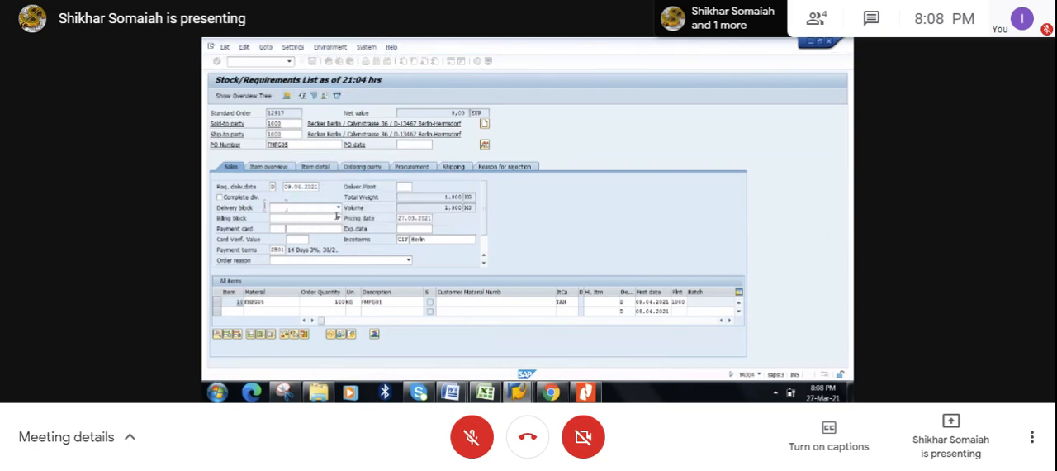
click(303, 96)
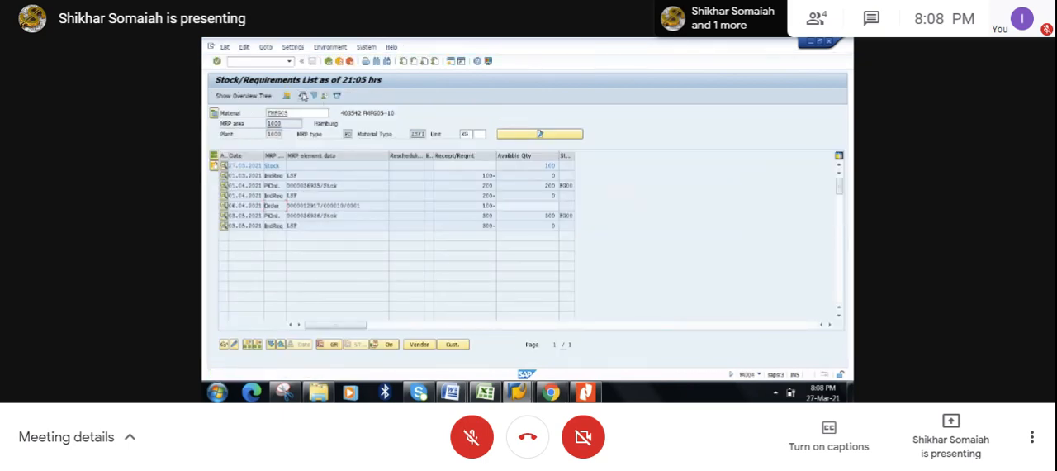
- Review the strategy 10 process flow in the Excel class workbook and return to the SAP stock/requirements list
click(545, 166)
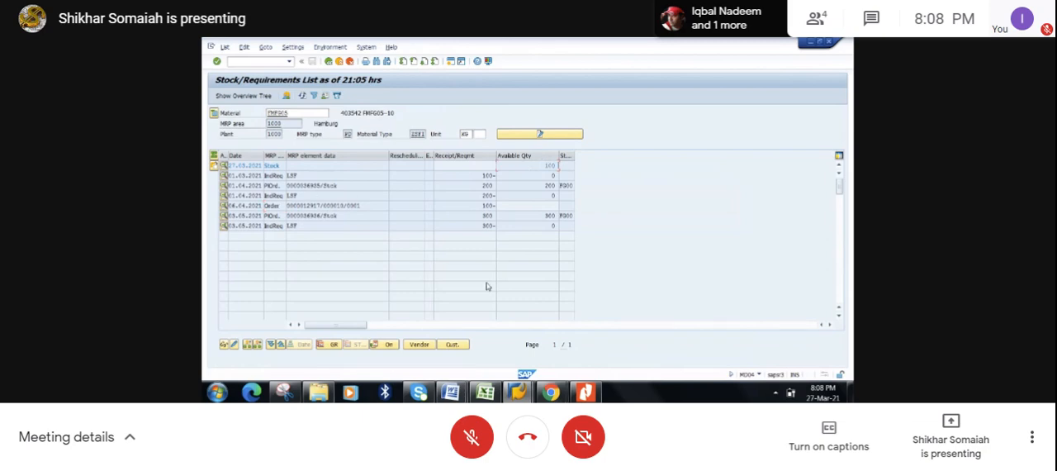
click(486, 392)
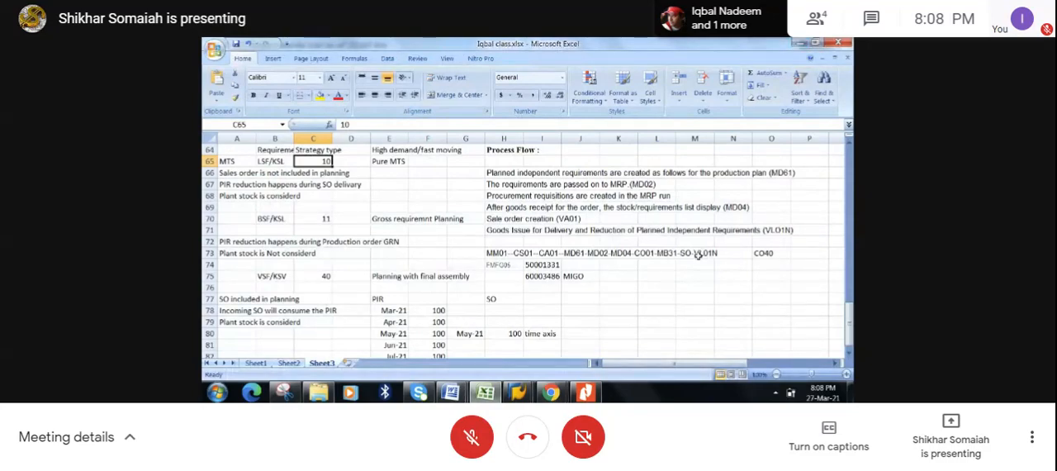
click(814, 41)
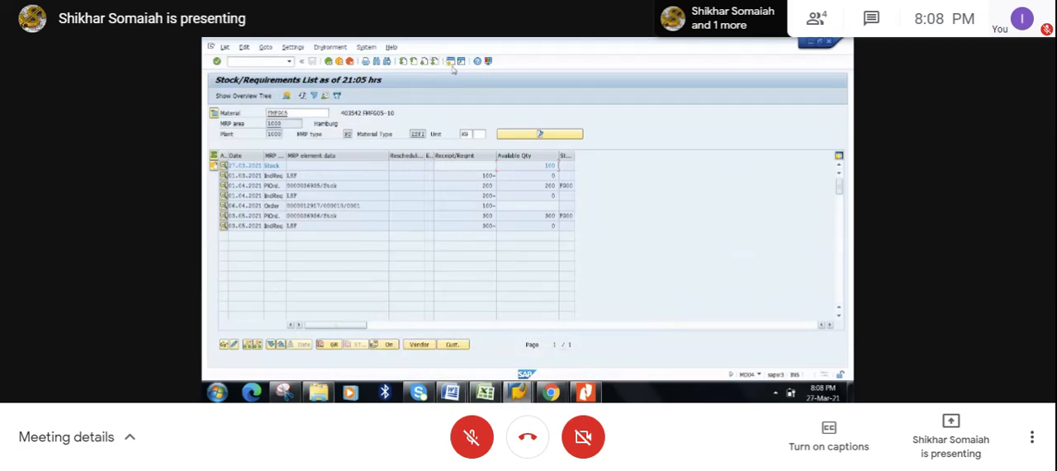
- Save the open production order and start outbound delivery creation with transaction VL01N in its session
click(516, 393)
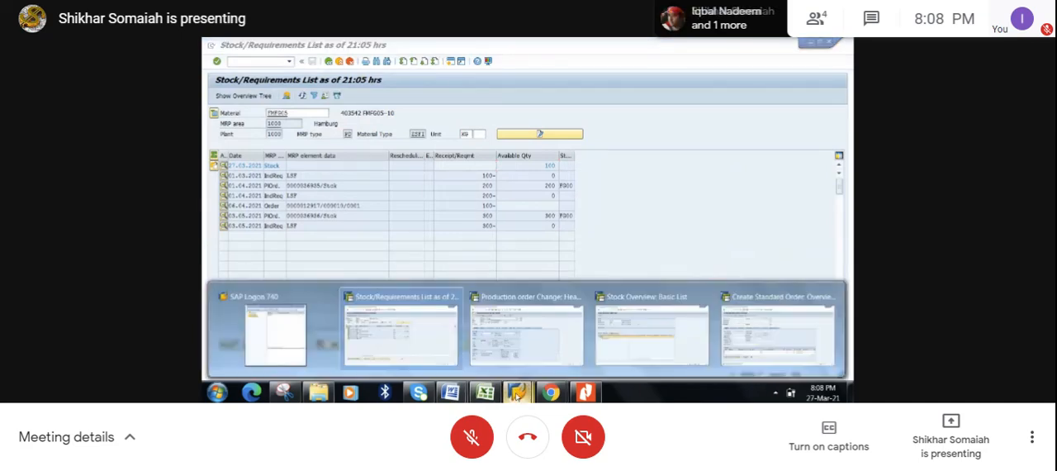
click(527, 331)
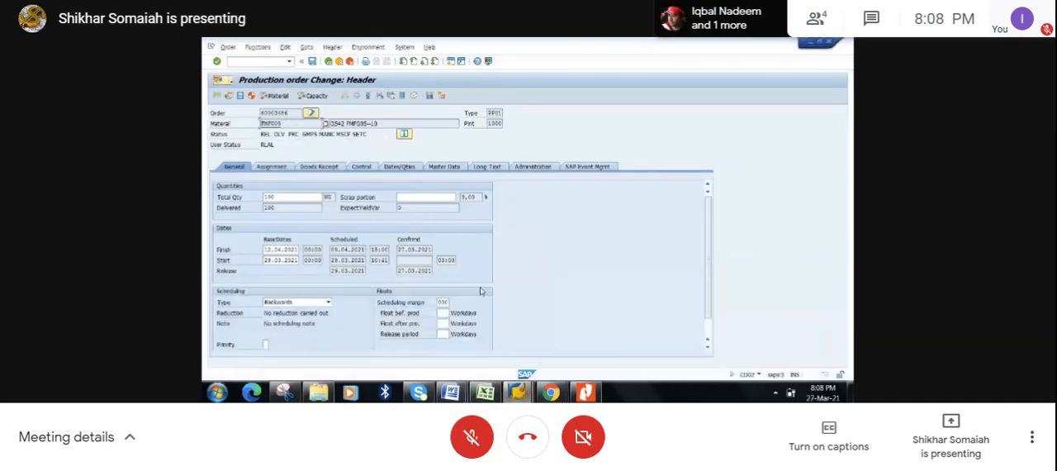
click(313, 62)
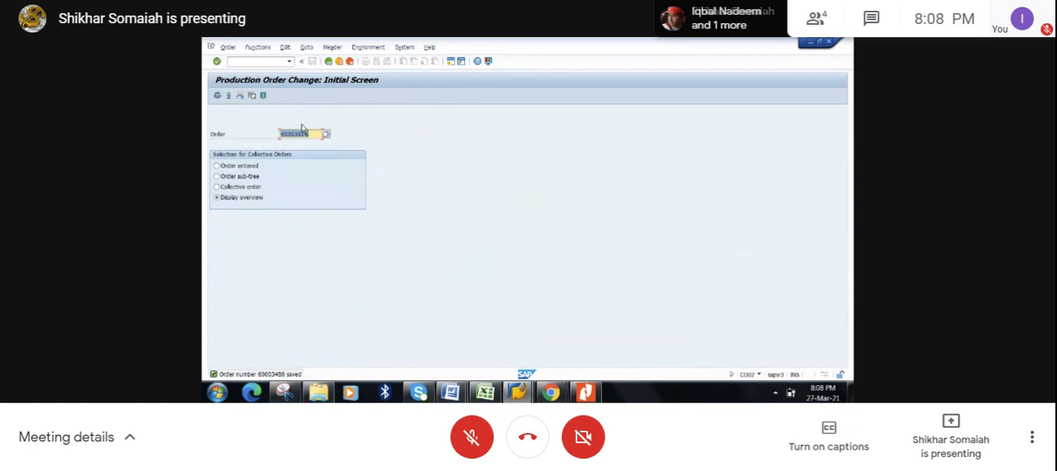
click(247, 62)
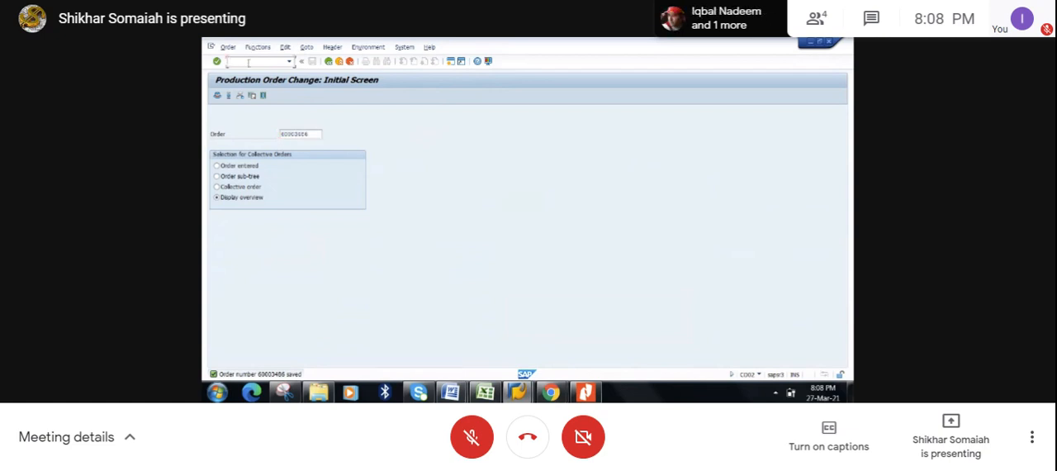
text(/NMM)
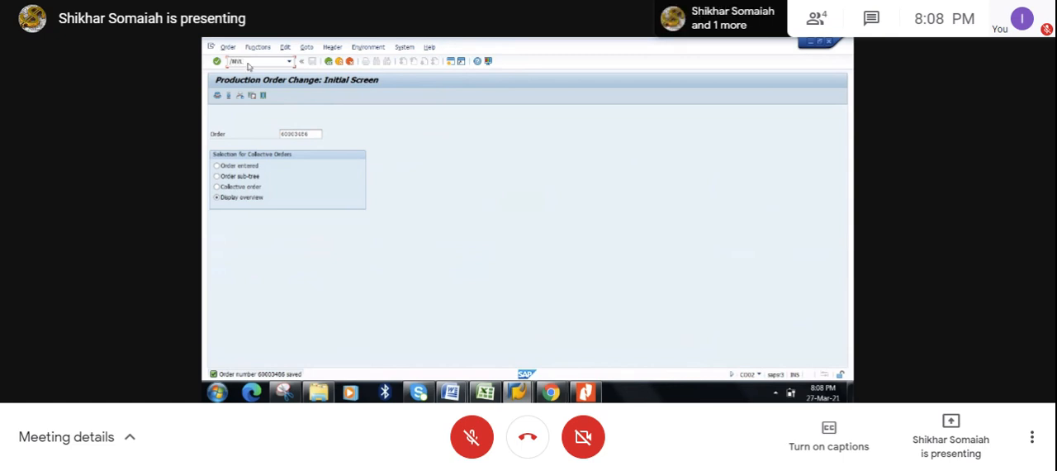
text(L01)
key(Return)
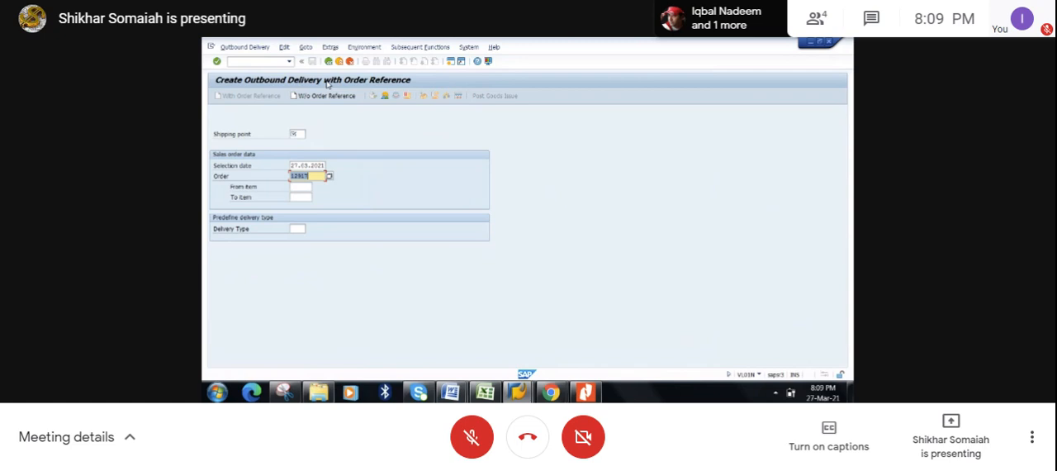
- Set the shipping point to 1000 and try to create the outbound delivery for the sales order
click(298, 134)
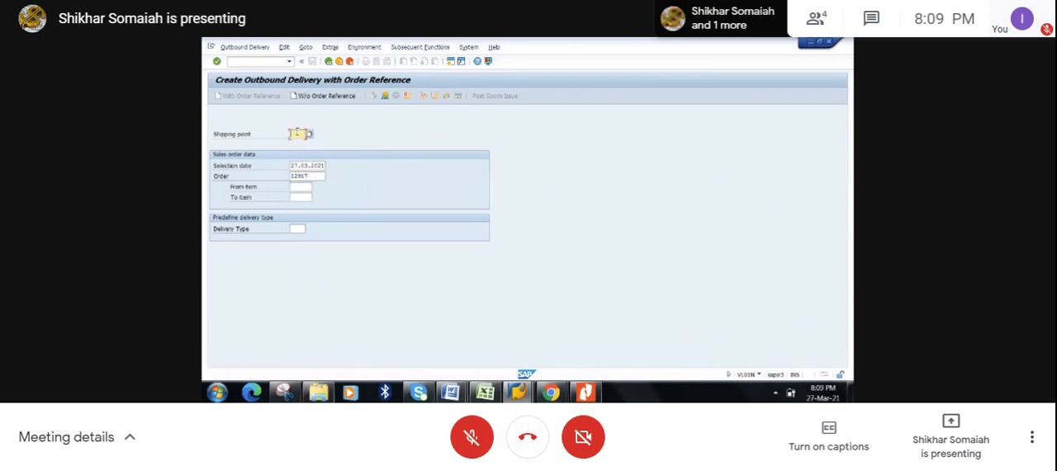
text(1000)
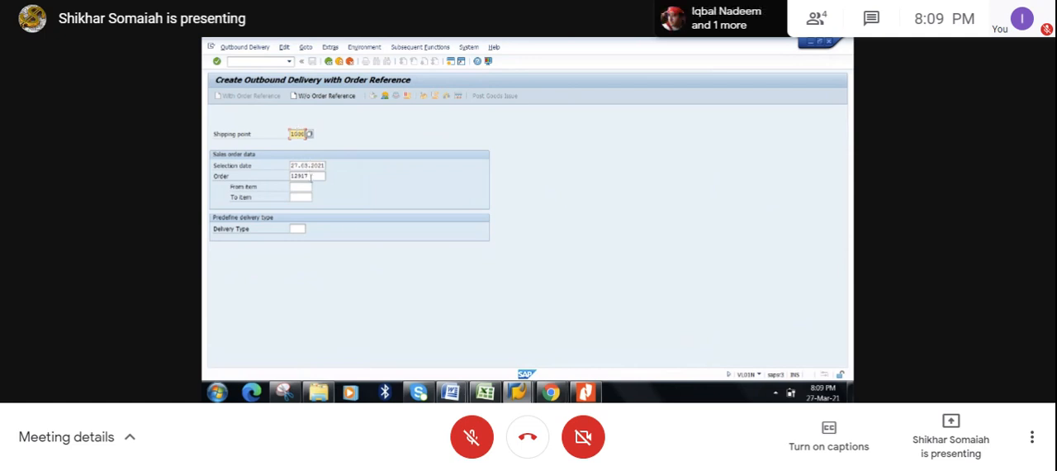
key(Return)
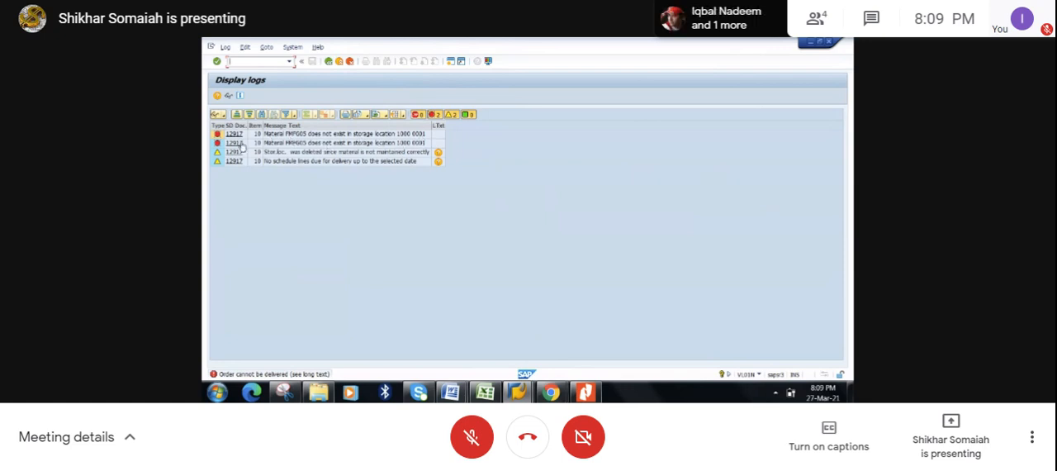
- Display the sales order from the delivery log's first message and return to the delivery creation screen
click(233, 135)
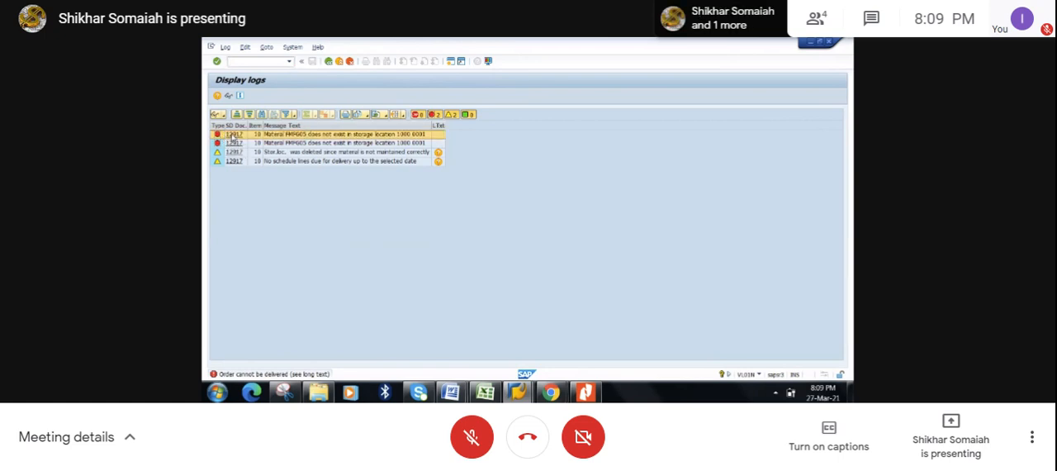
double_click(234, 134)
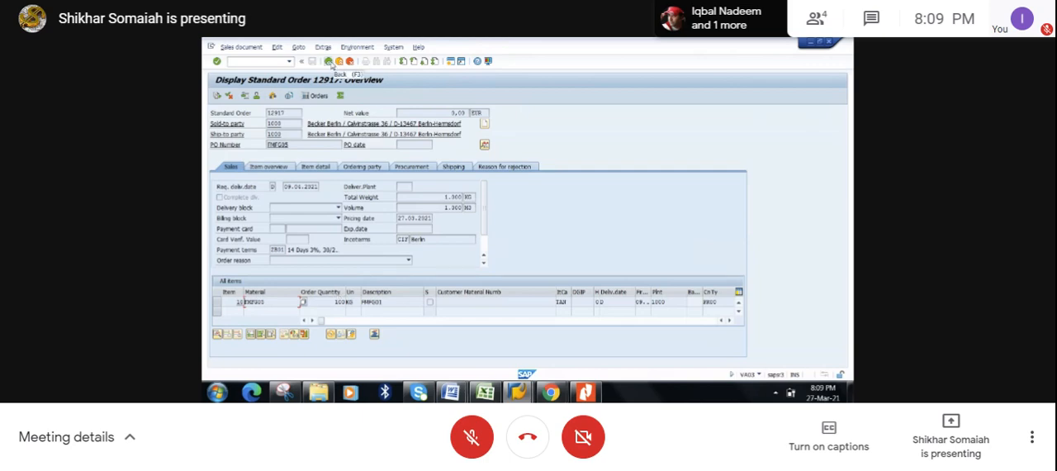
click(330, 64)
click(330, 64)
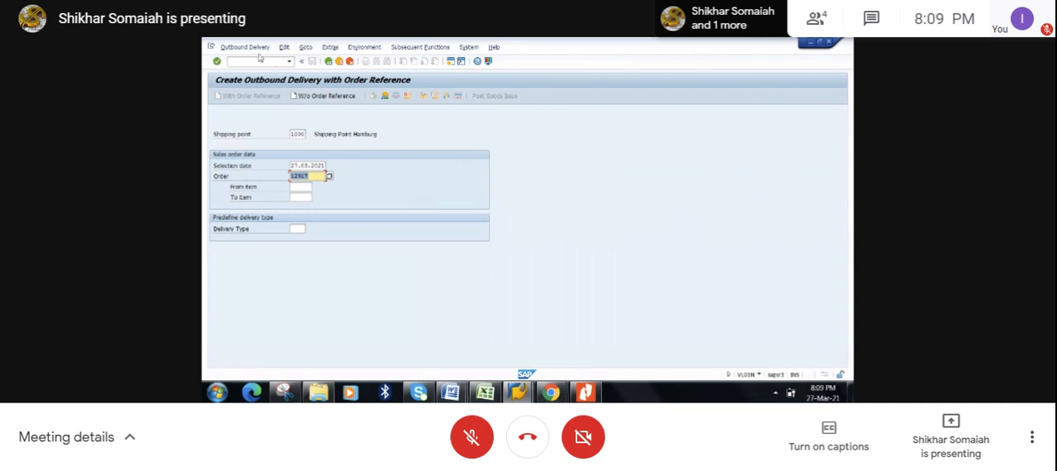
- Create the delivery with selection date 27.04.2021 and enter a picked quantity of 100 for item 10
click(308, 165)
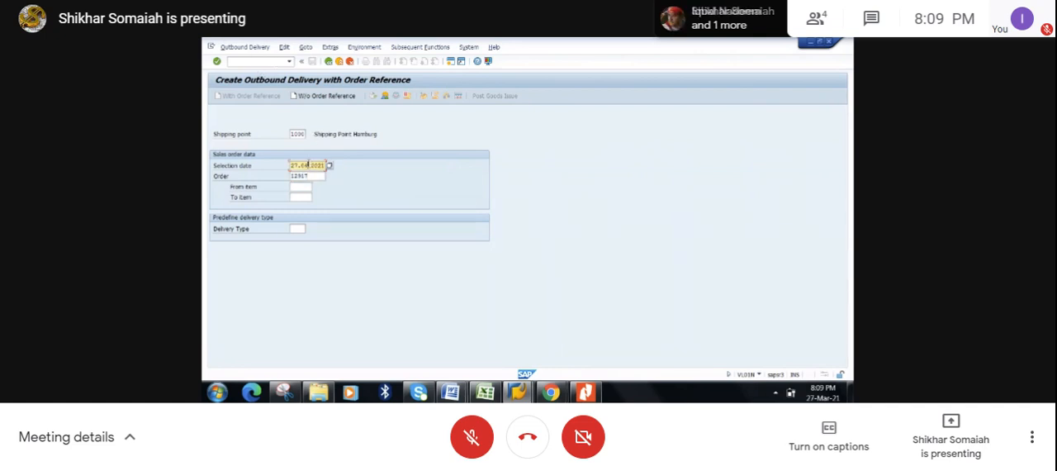
key(Return)
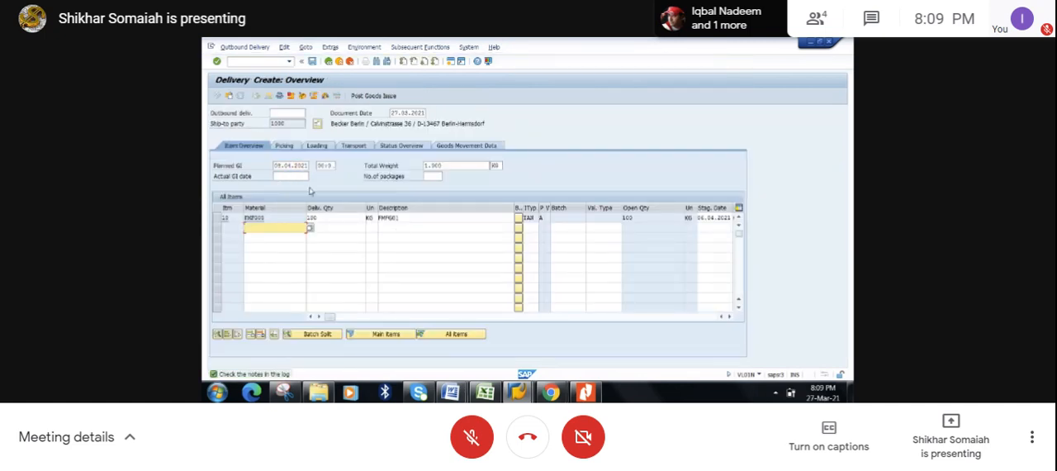
click(219, 217)
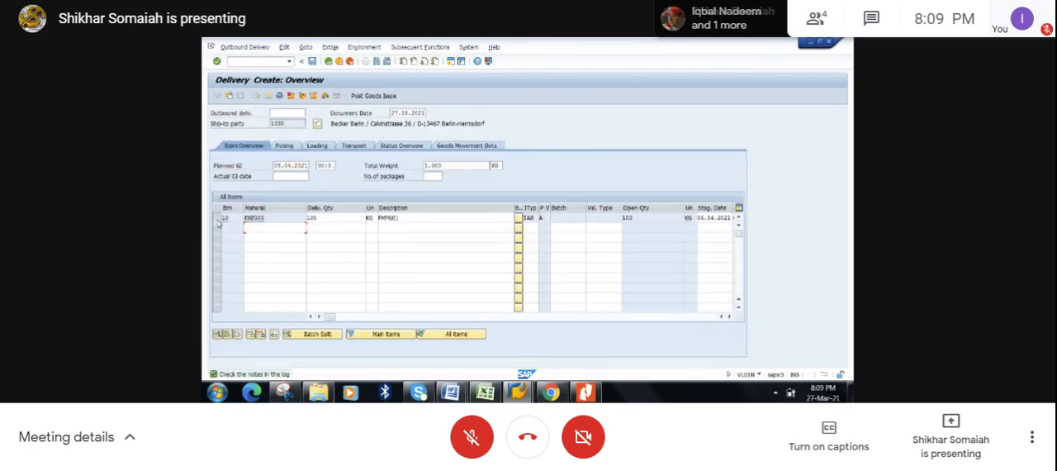
click(285, 146)
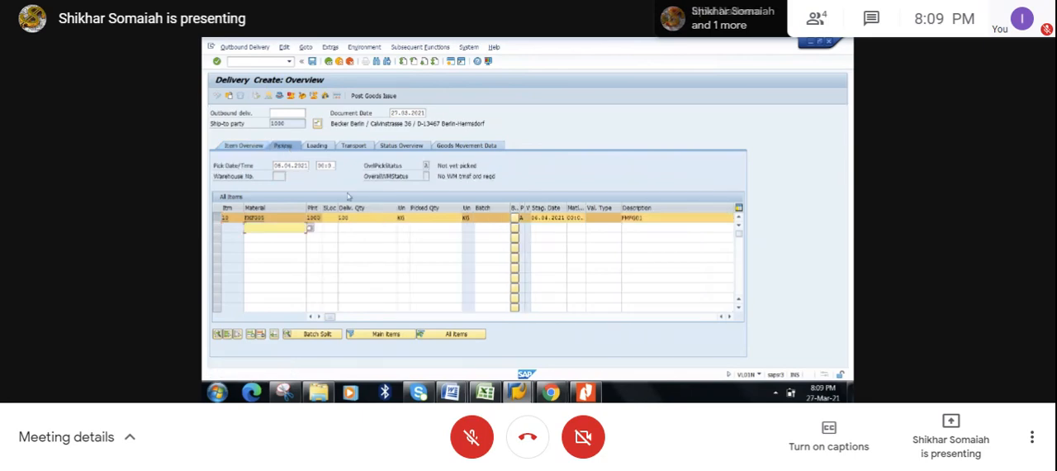
click(420, 218)
text(100)
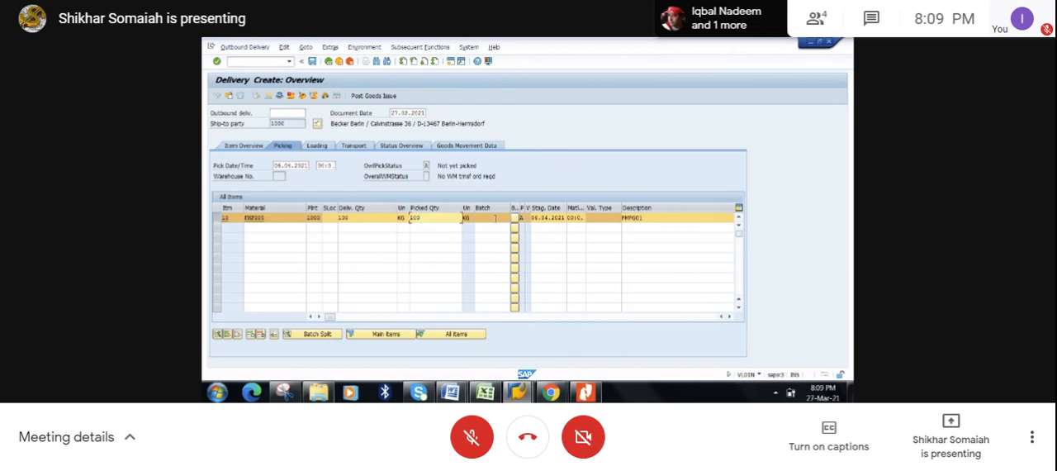
- Refresh FMFG05's stock overview in its session, check the finished goods storage location, and return to the delivery
click(520, 393)
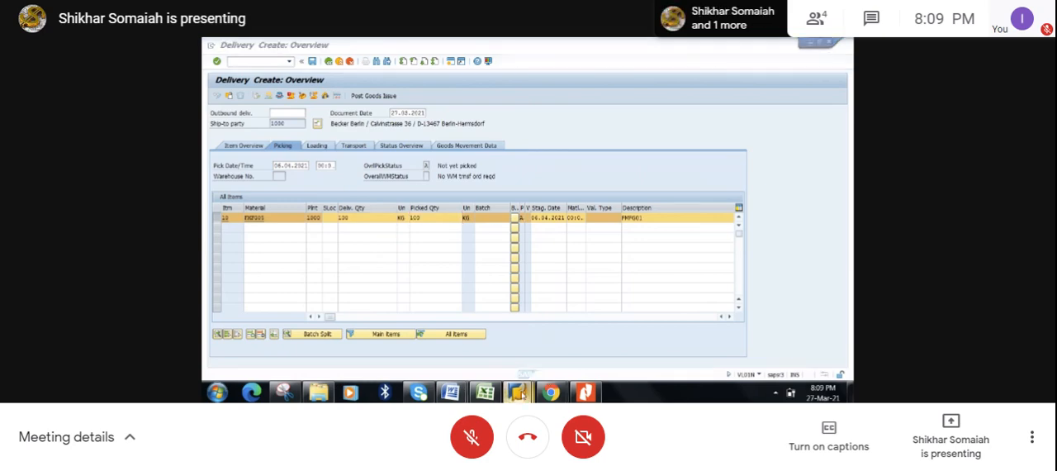
click(652, 330)
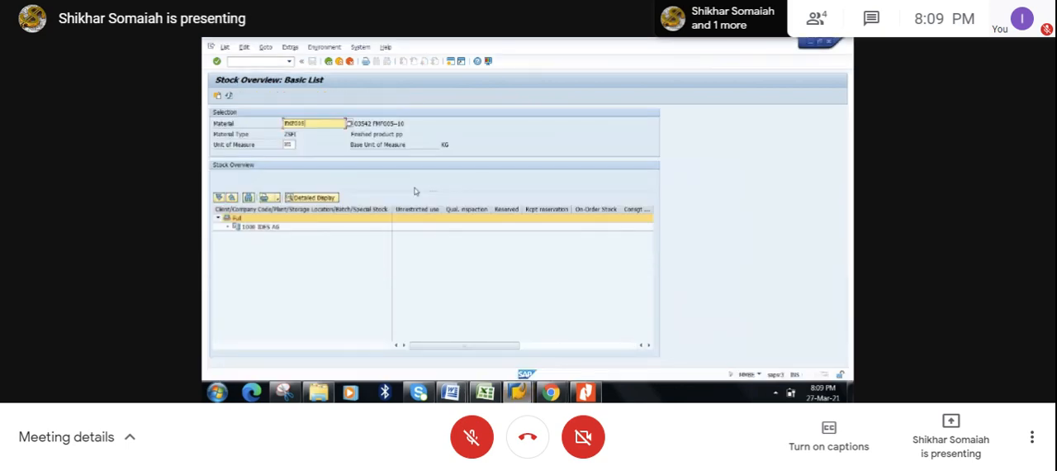
click(230, 97)
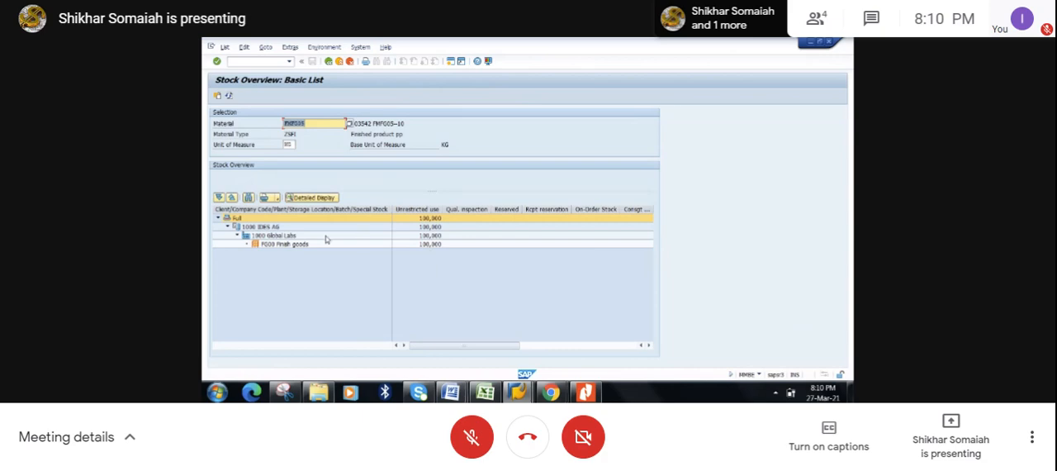
click(277, 246)
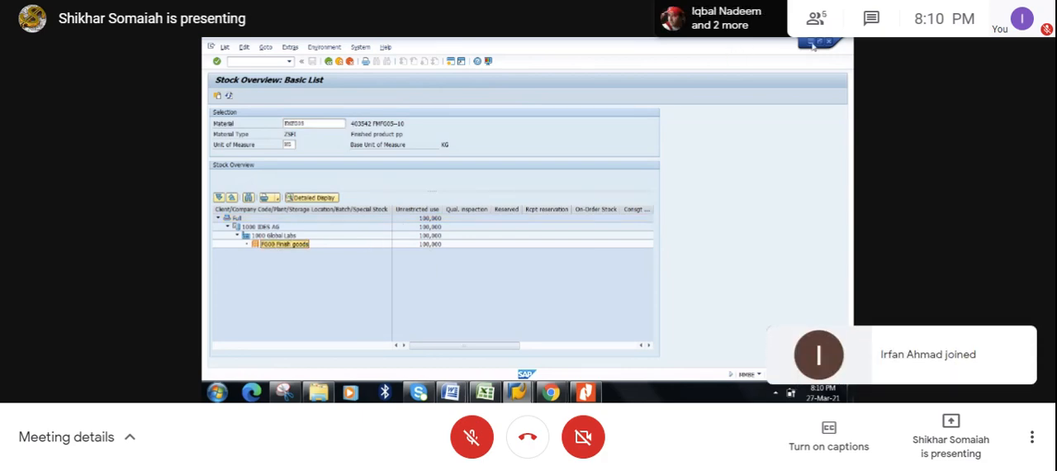
click(812, 44)
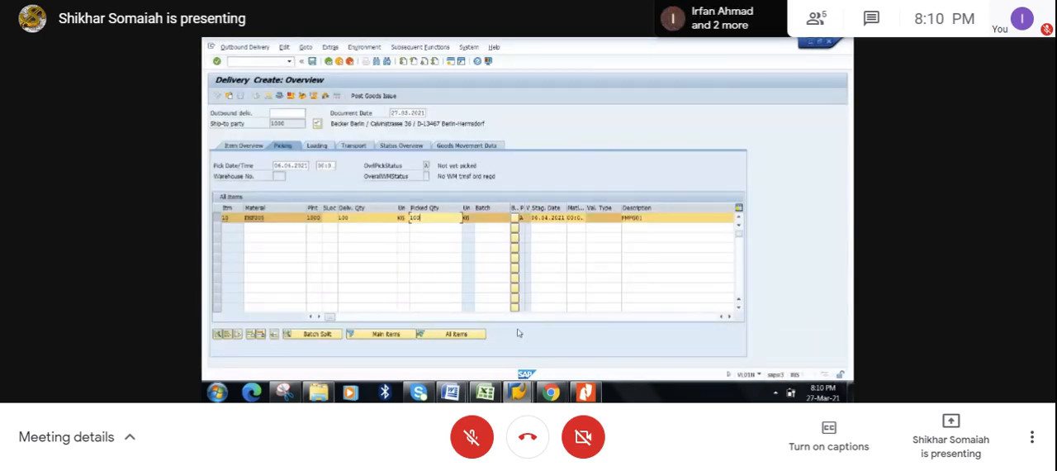
- Save the outbound delivery, and refresh FMFG05's stock/requirements list
click(492, 216)
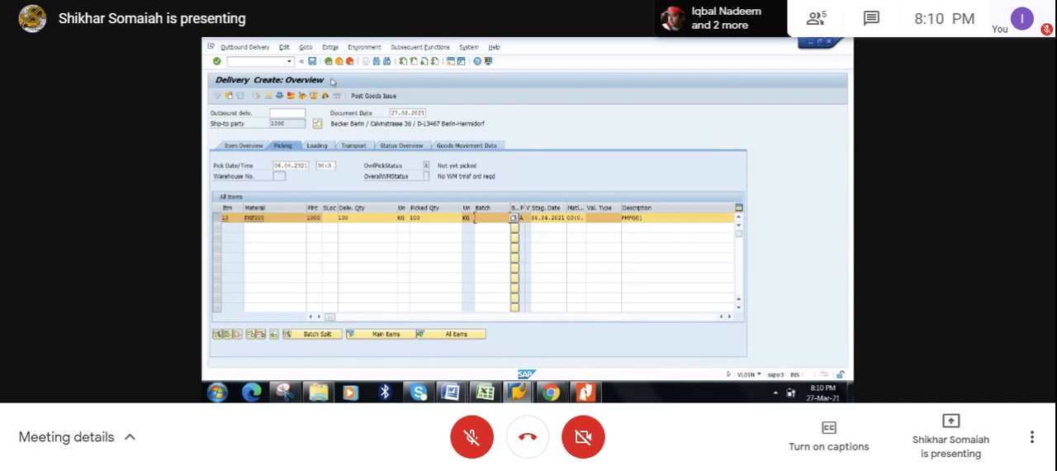
click(312, 62)
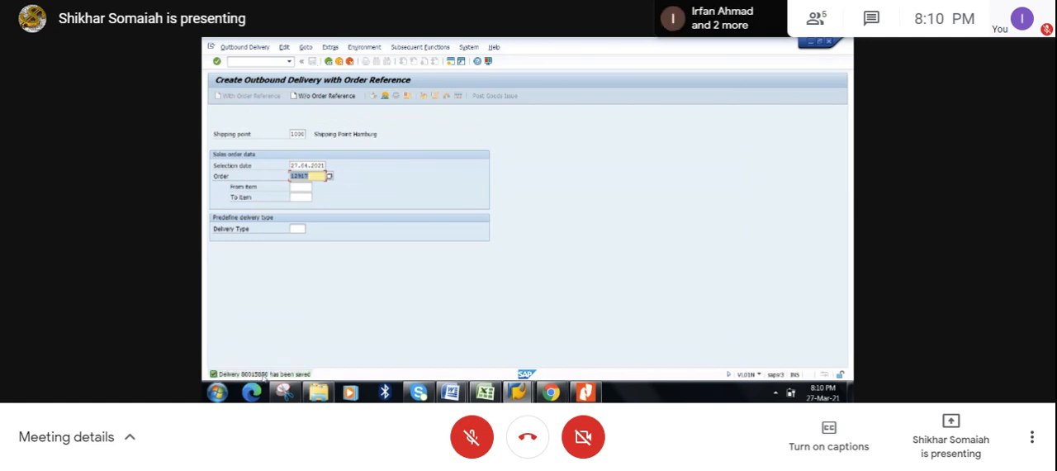
click(517, 392)
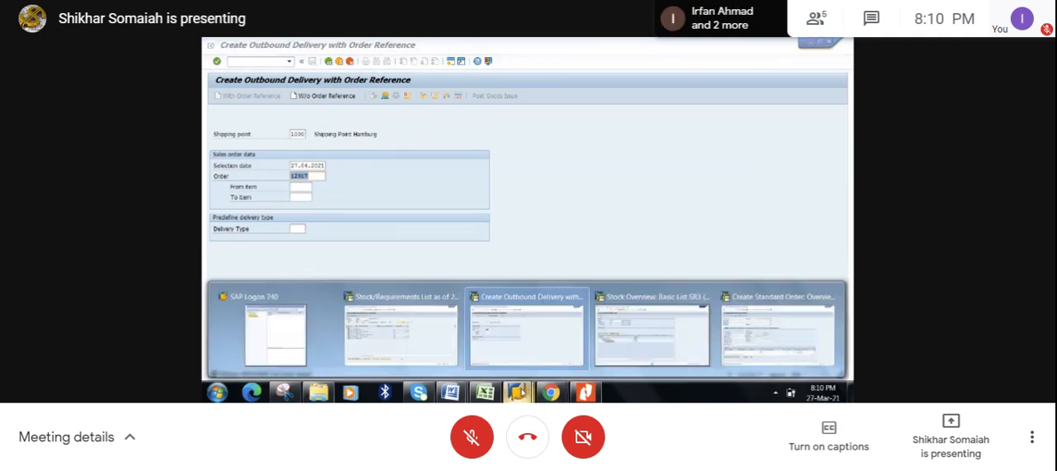
click(430, 336)
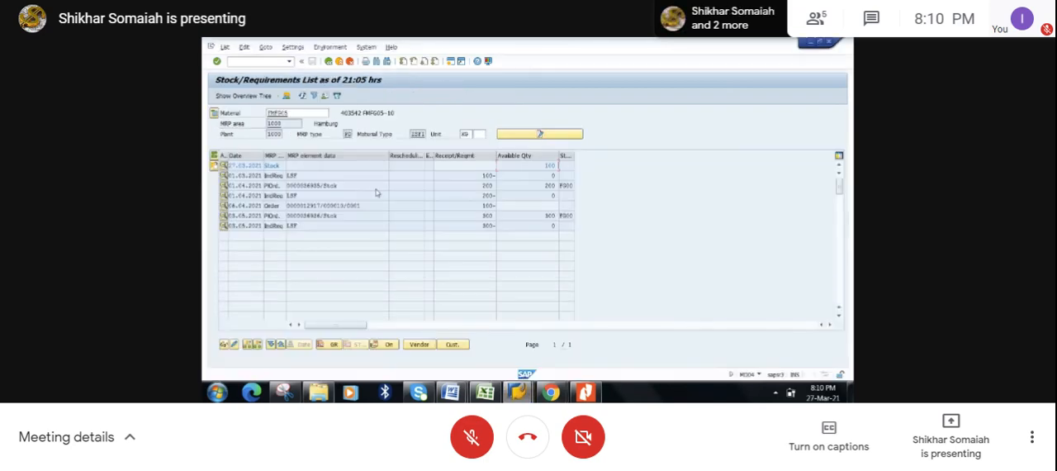
click(304, 97)
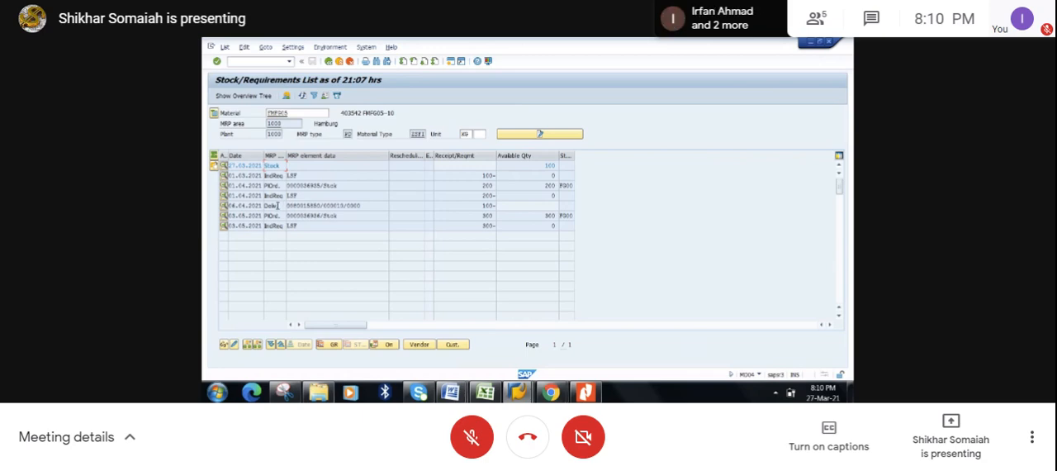
- Check the delivery line and the available stock quantity in the refreshed stock/requirements list
drag(280, 206, 265, 205)
click(266, 206)
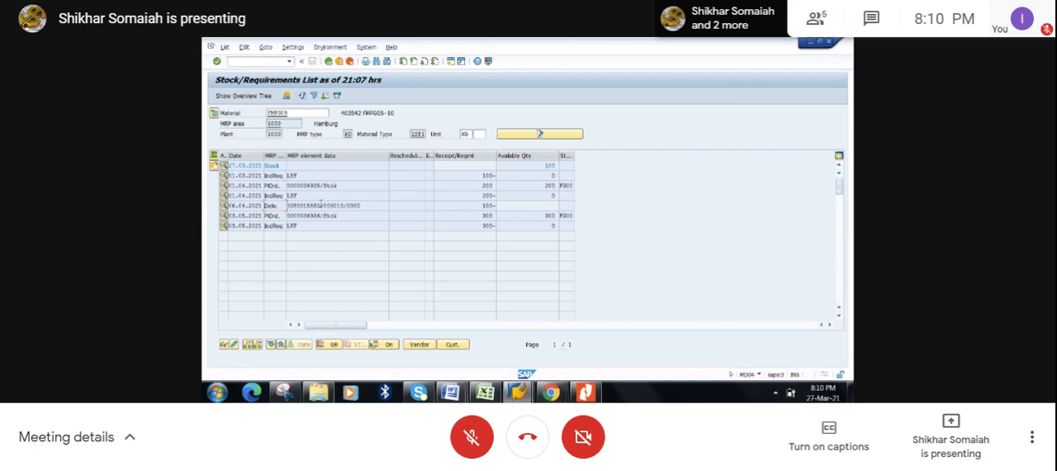
double_click(551, 165)
click(564, 166)
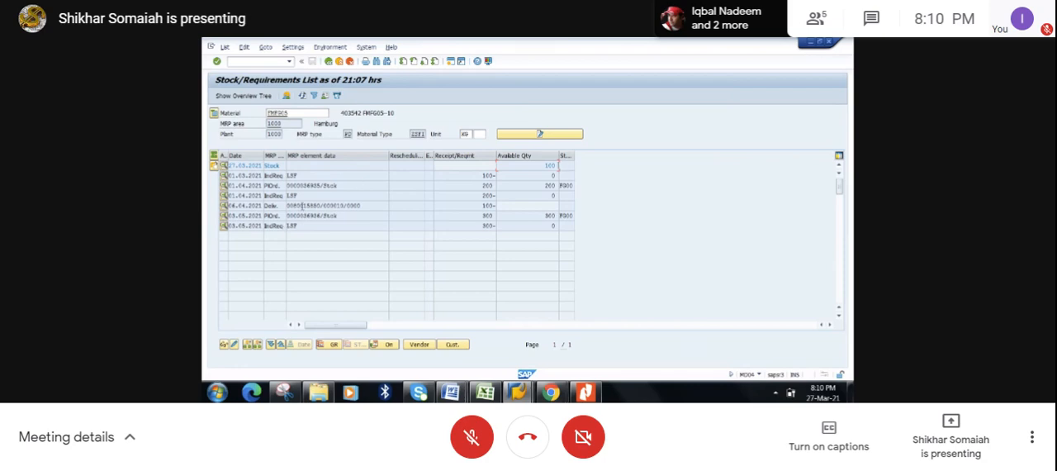
- Switch to the Excel notes, review the strategy 10 rules on sales orders, PIR reduction and plant stock, and return to SAP's stock/requirements list
click(488, 394)
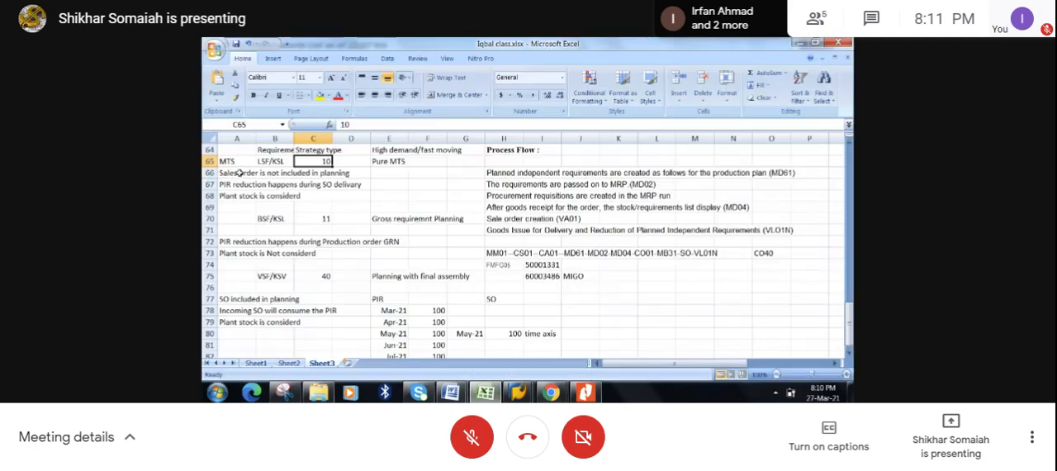
click(238, 171)
click(233, 183)
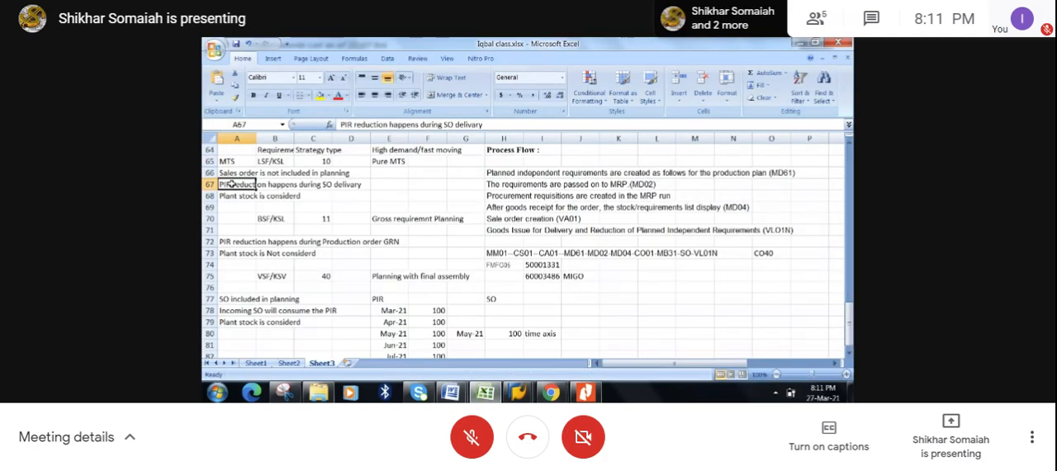
key(alt+Tab)
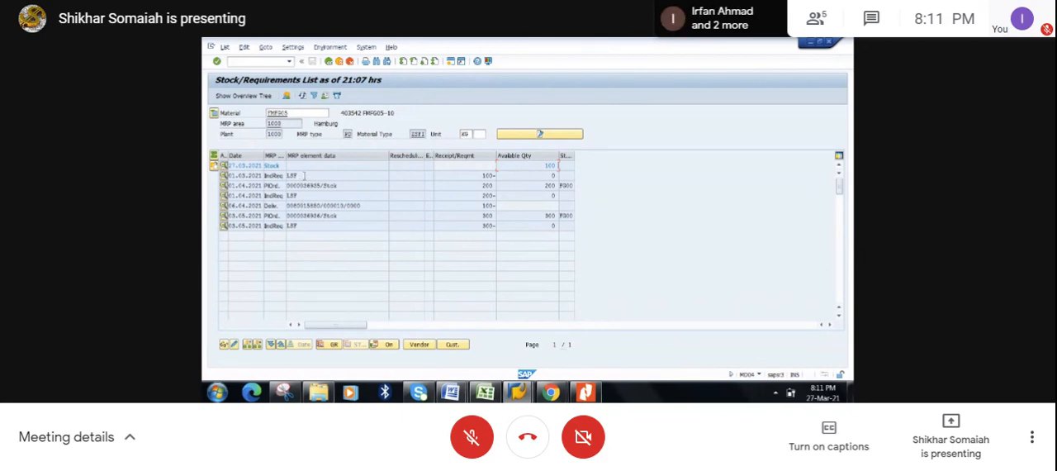
key(alt+Tab)
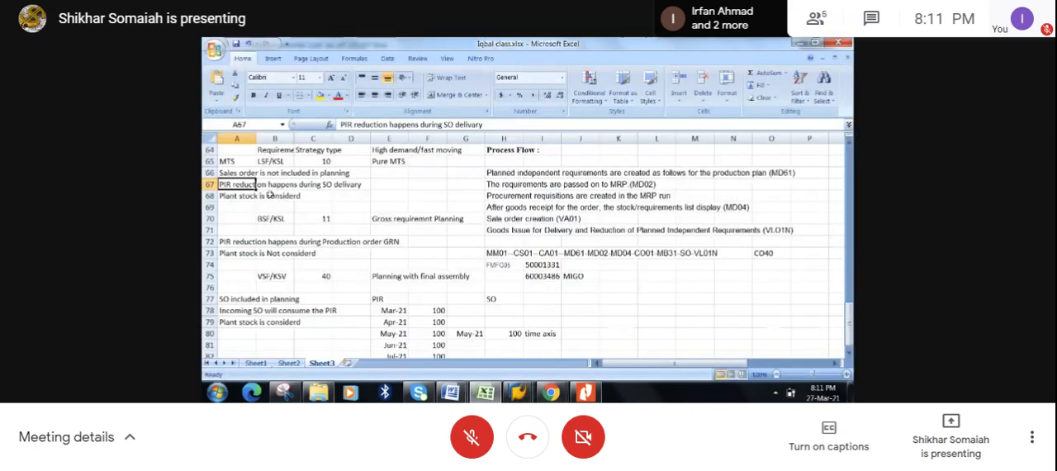
drag(240, 173, 375, 202)
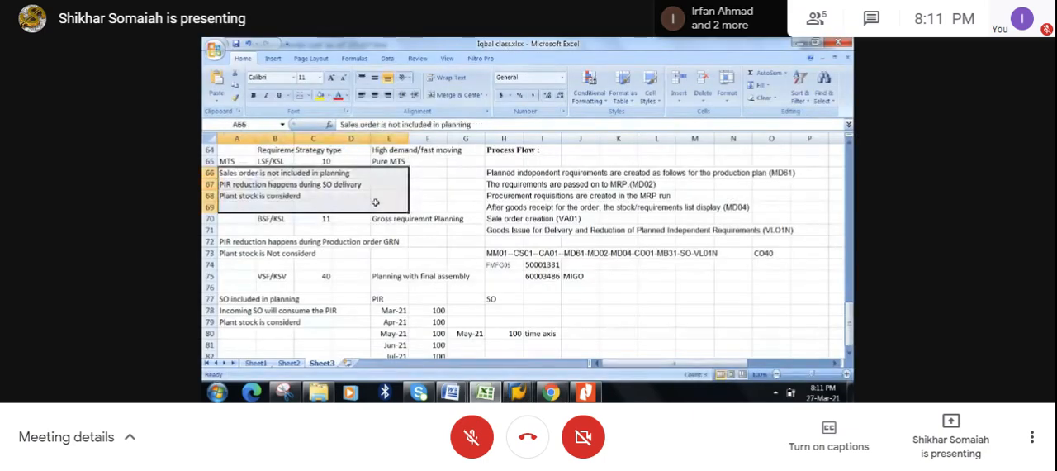
key(alt+Tab)
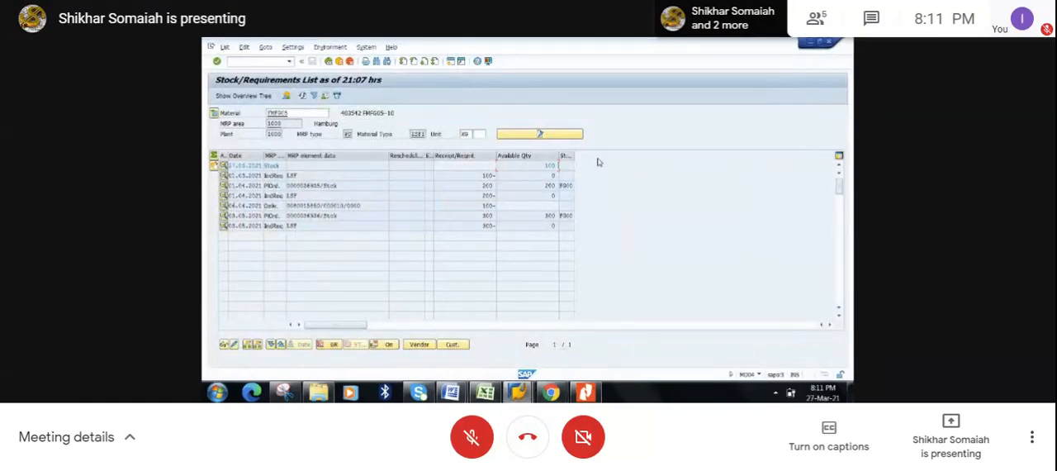
- Check FMFG05's finished goods stock in the stock overview session, and close the standard order creation session
drag(284, 207, 288, 207)
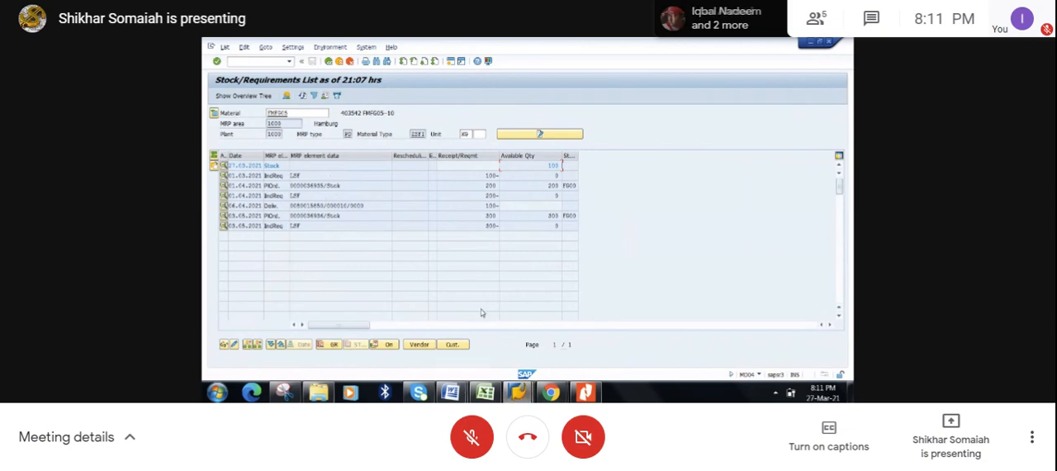
click(517, 393)
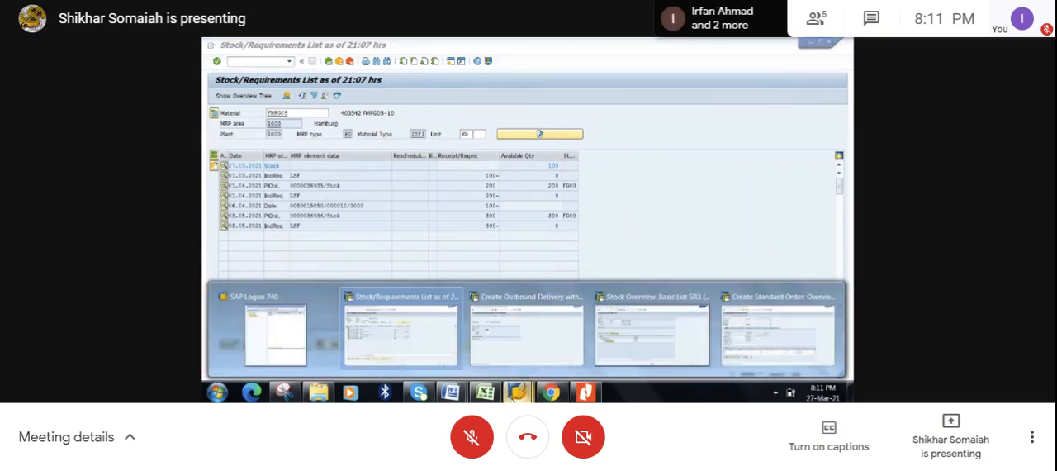
click(659, 340)
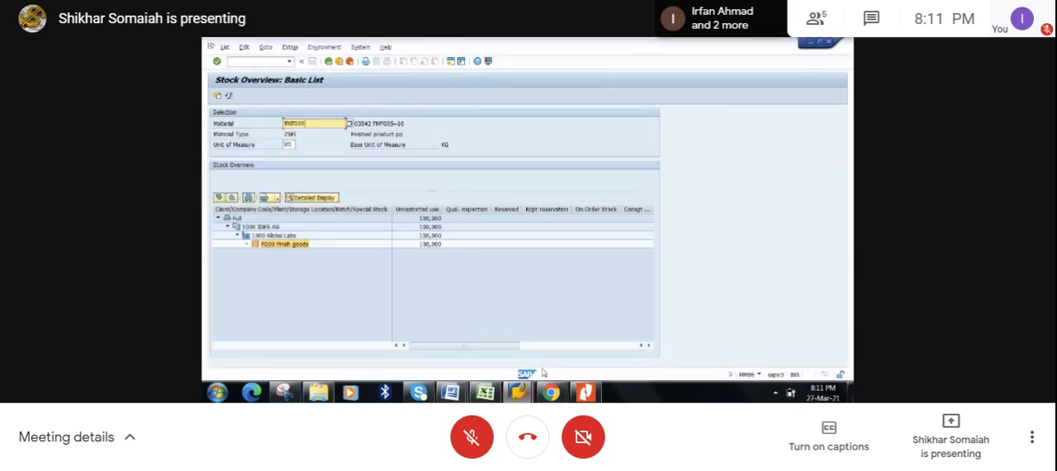
click(516, 393)
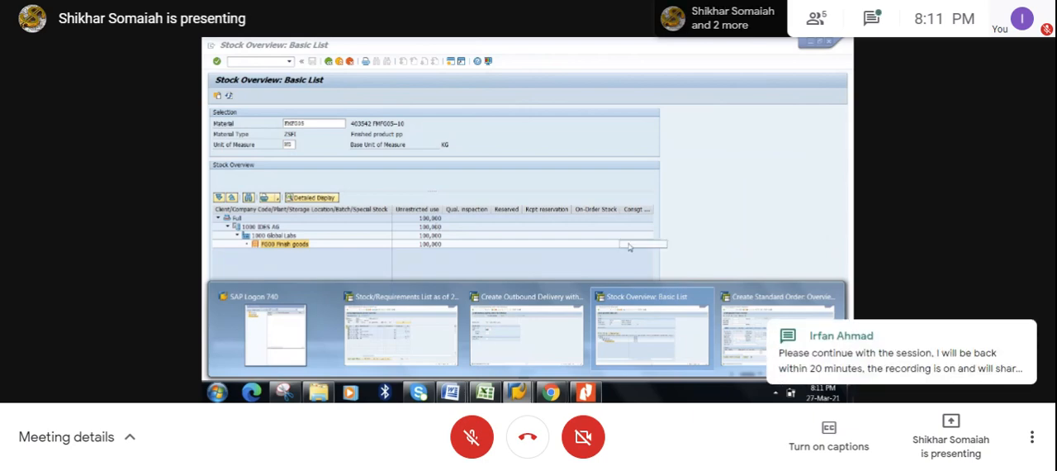
click(779, 330)
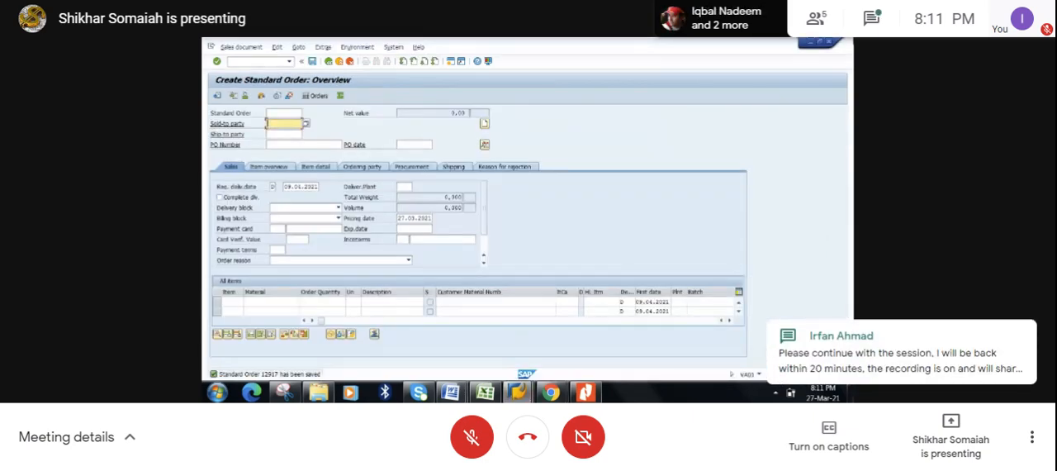
click(827, 44)
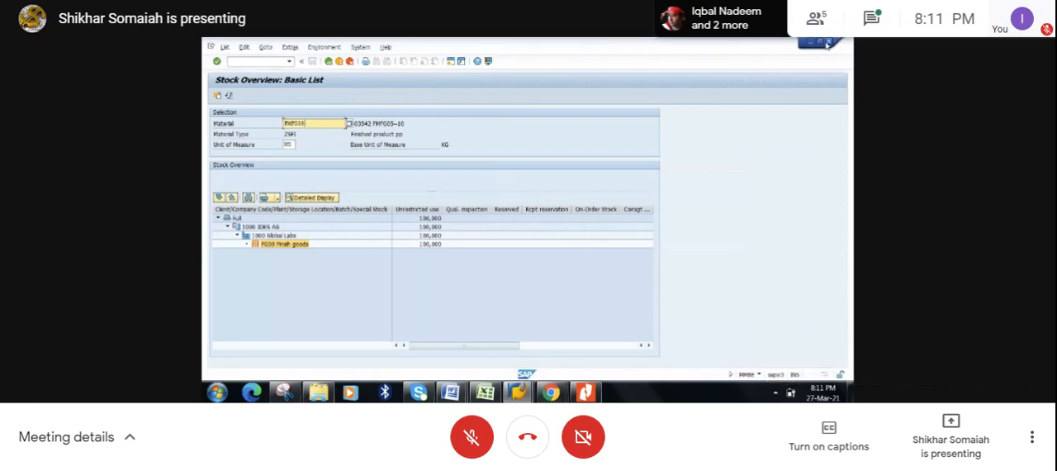
- Open the outbound delivery dated 06.04.2021 in change mode from FMFG05's stock/requirements list
mouse_move(513, 395)
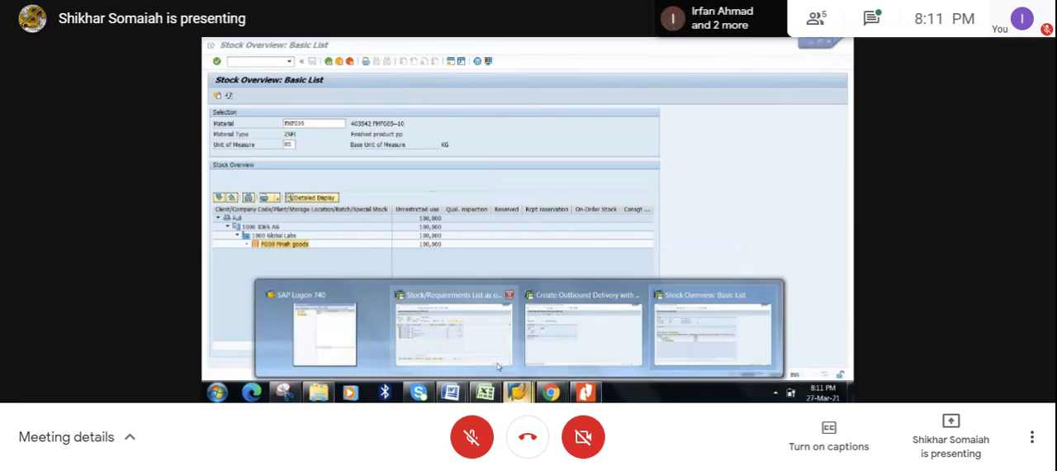
click(437, 328)
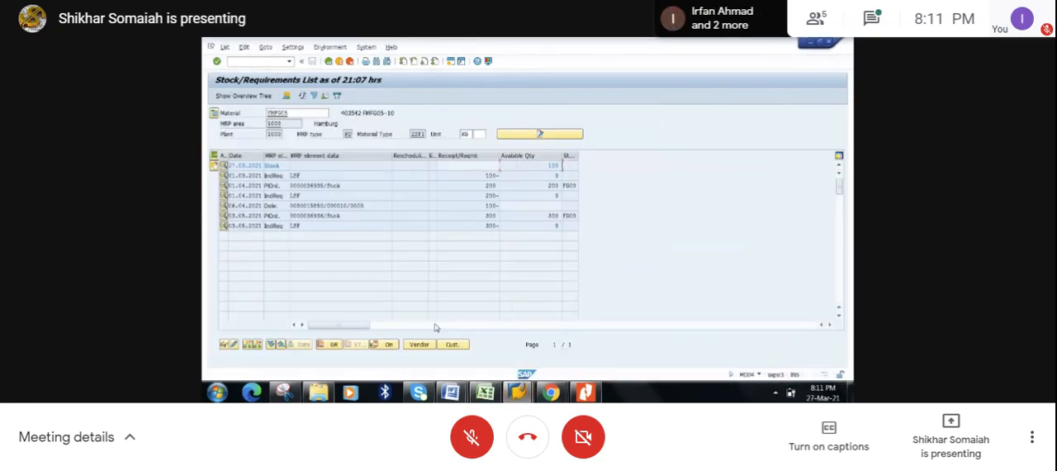
double_click(315, 206)
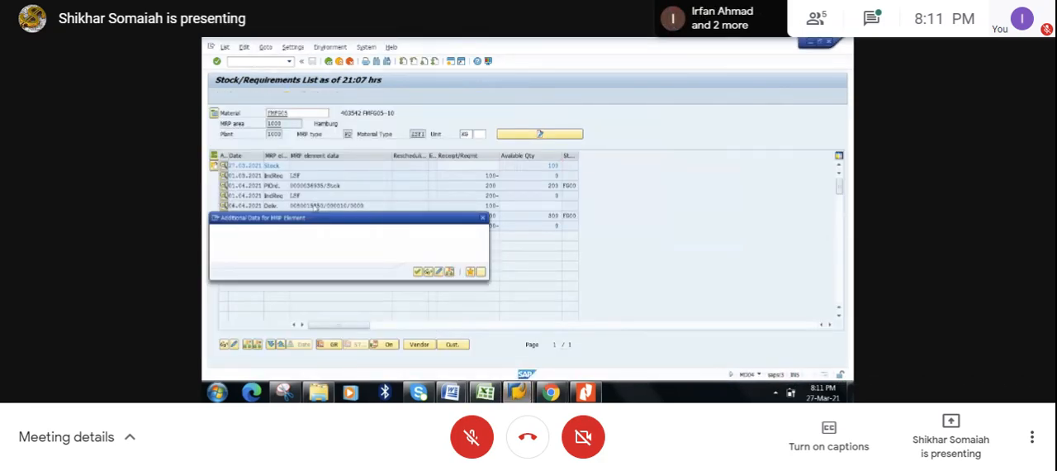
click(439, 271)
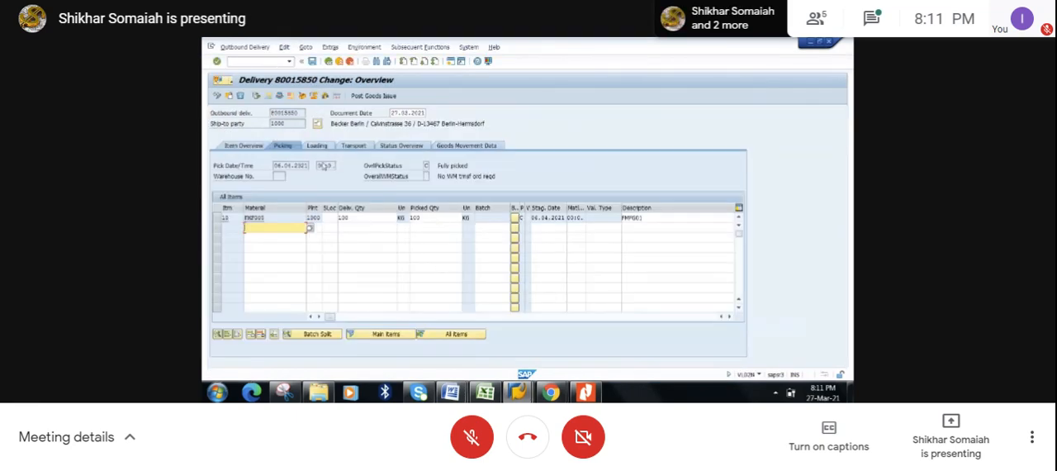
- Try to post the goods issue for delivery item 10 with its storage location left blank
click(216, 218)
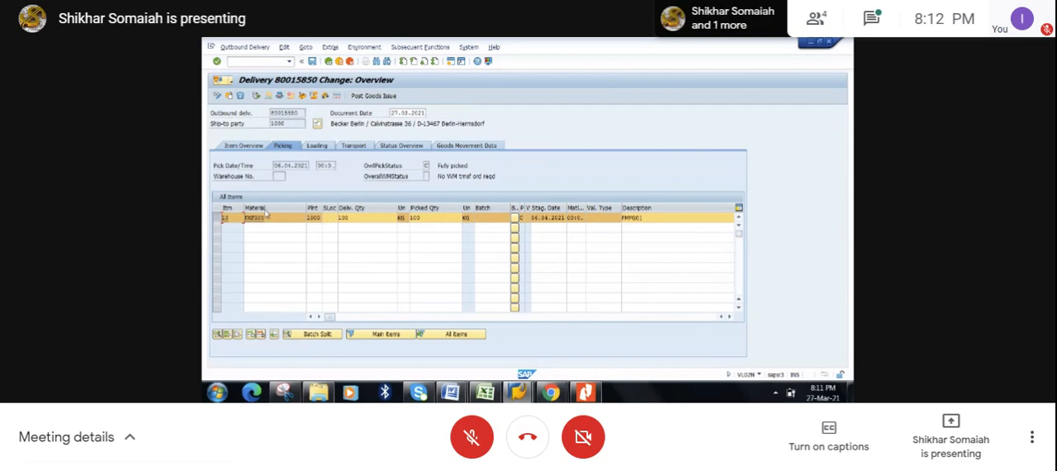
click(361, 219)
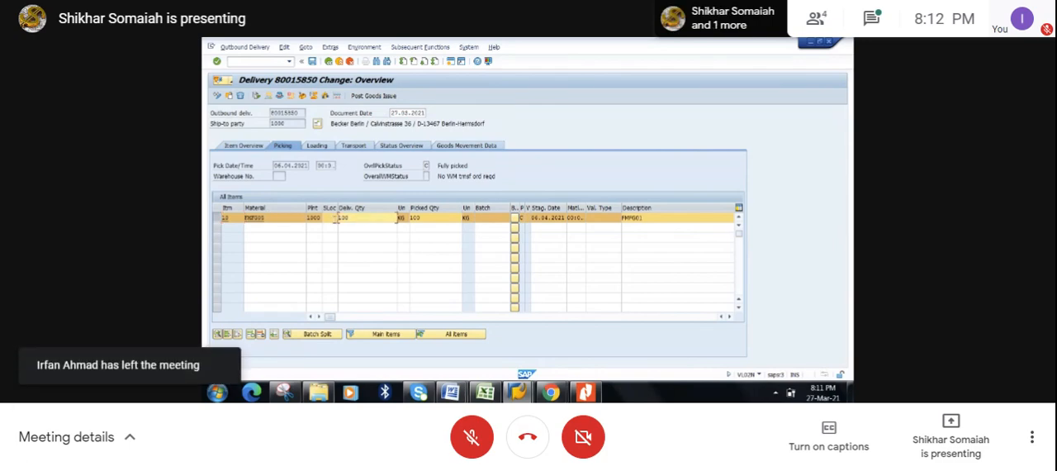
click(366, 97)
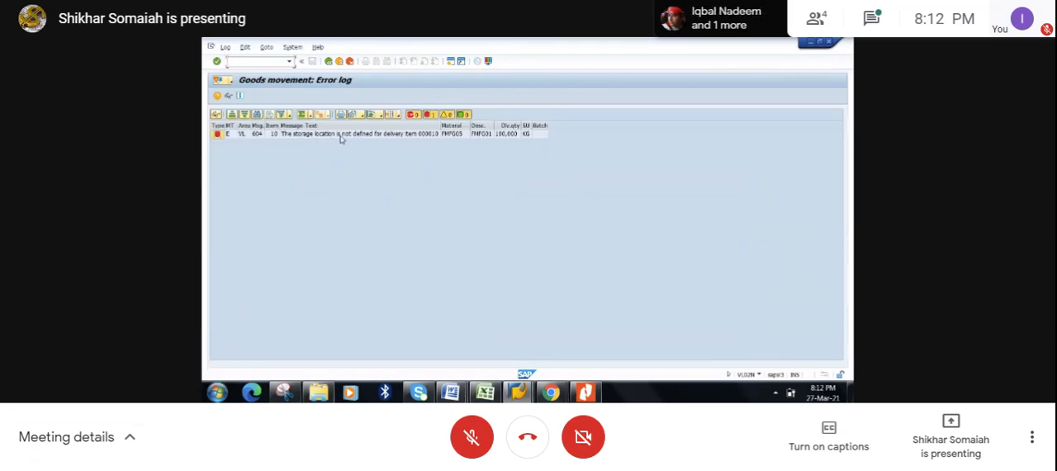
click(329, 62)
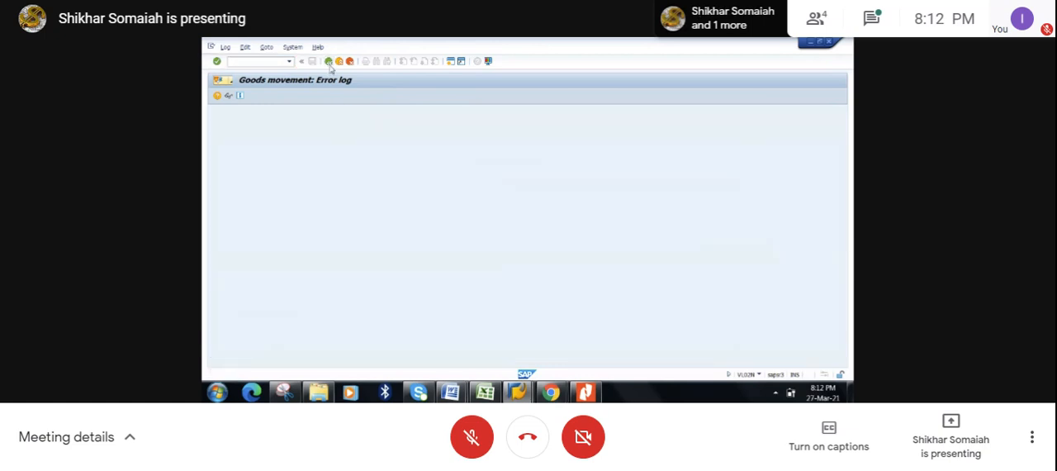
- Set the storage location of delivery item 10 to FG00 and post the goods issue
click(330, 217)
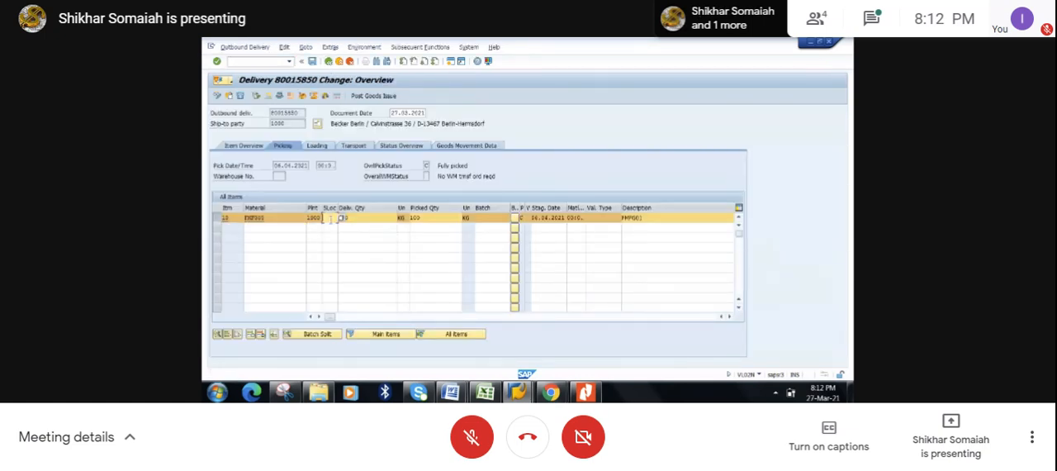
text(FG00)
click(413, 123)
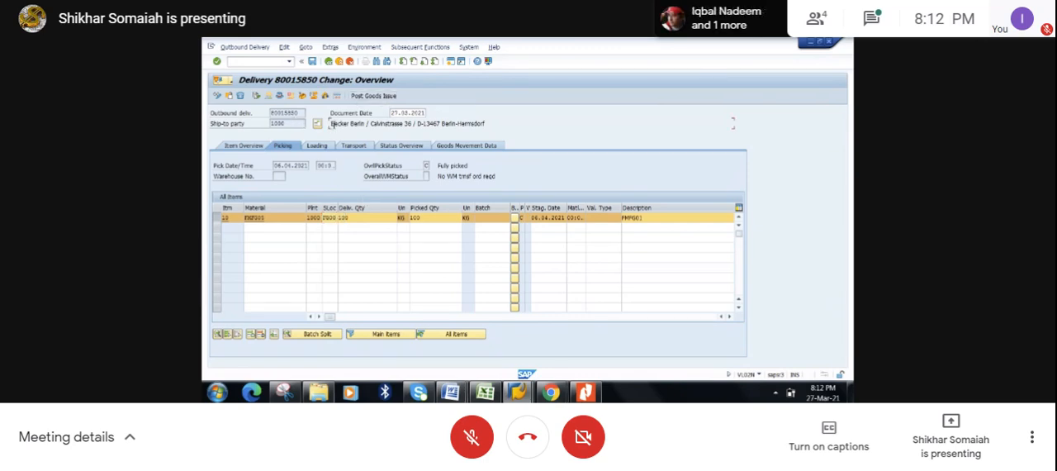
click(372, 97)
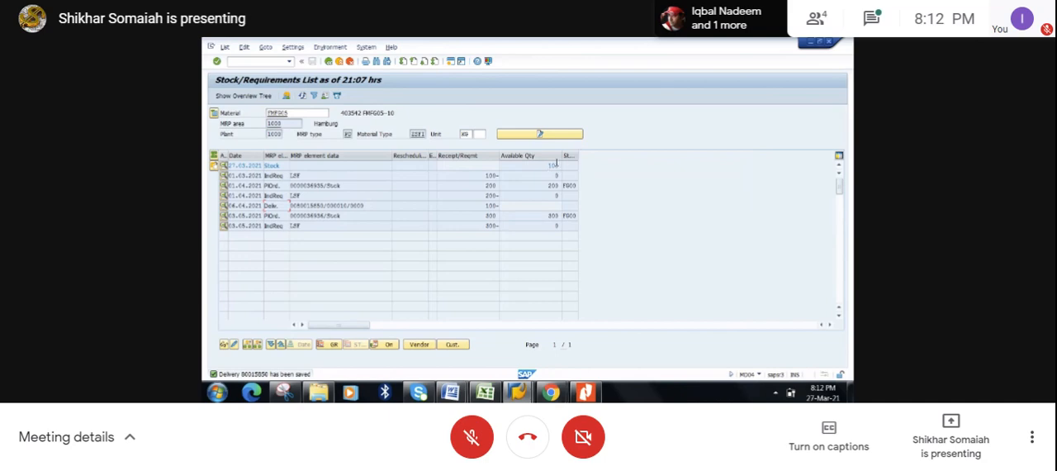
- View FMFG05's stock overview, refresh its stock/requirements list, and check the available quantity on the stock line
click(518, 393)
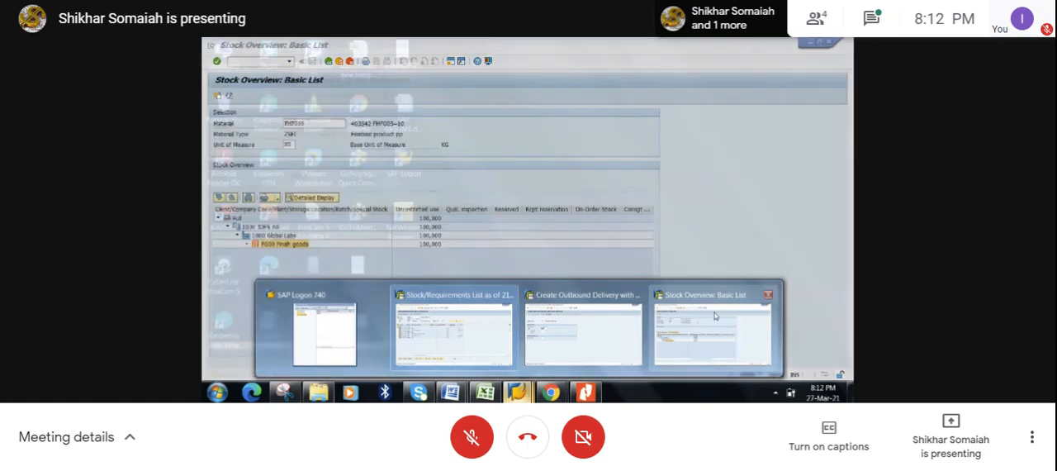
click(712, 330)
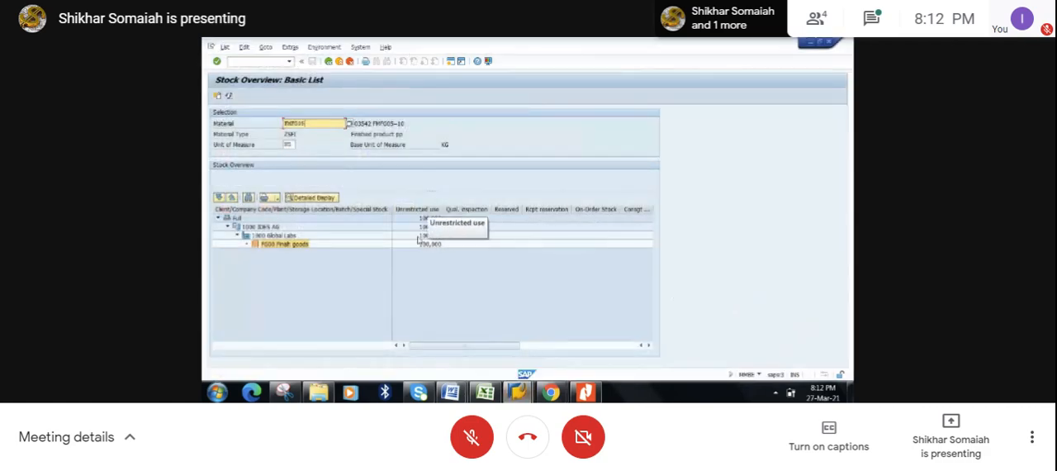
key(alt+Tab)
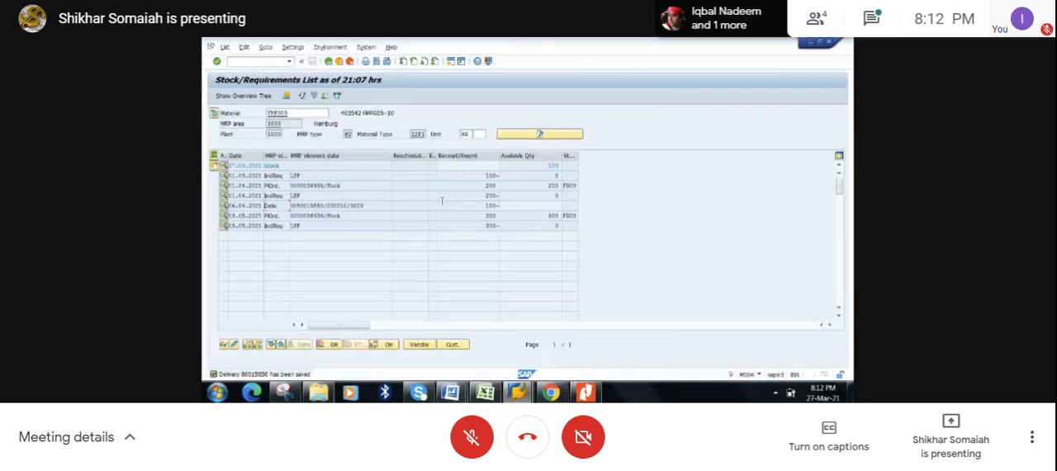
click(304, 96)
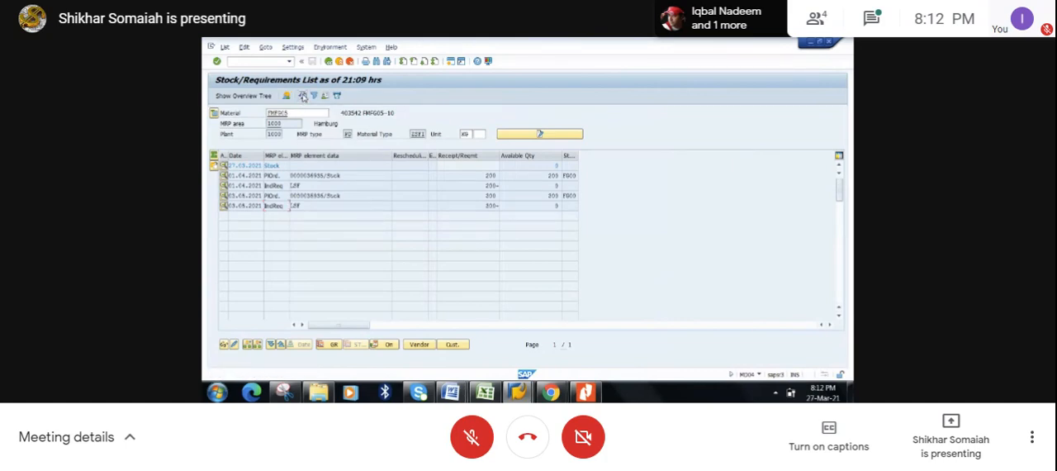
click(555, 165)
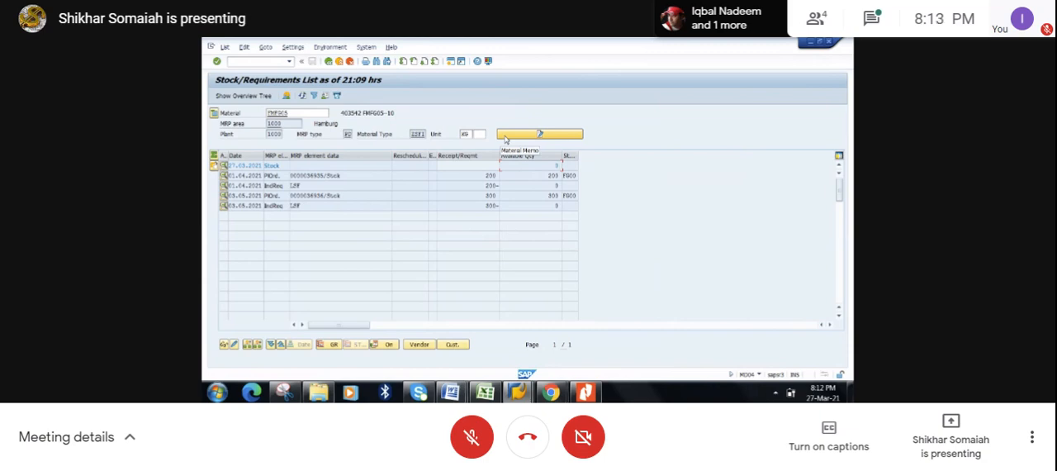
- Refresh FMFG05's stock overview to check the unrestricted stock, and return to the stock/requirements list
key(alt+Tab)
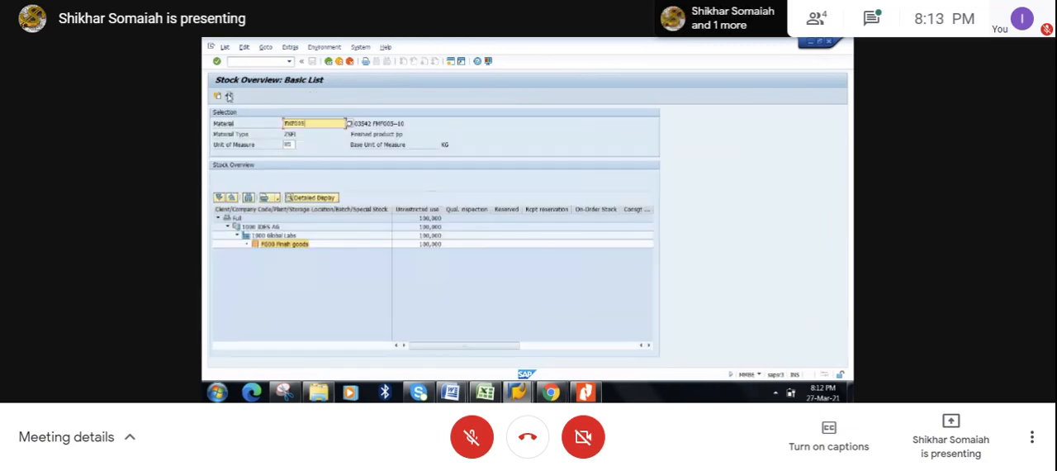
click(230, 95)
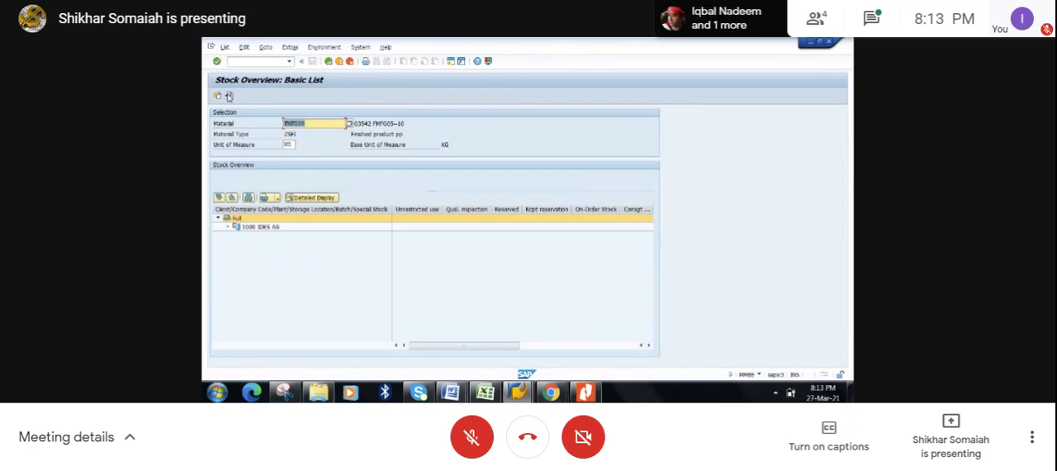
key(alt+Tab)
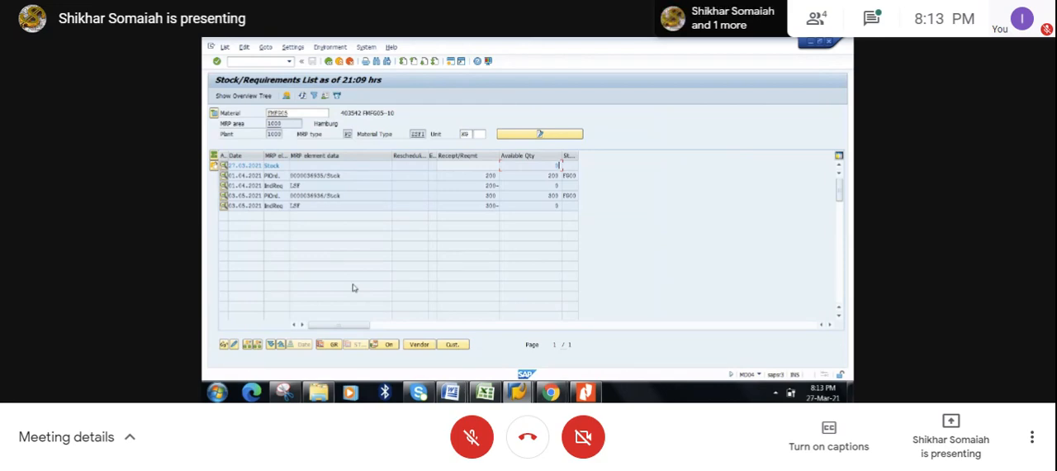
- Display the planning table for the 01.04.2021 independent requirement, check the 04.2021 quantity, and return to the stock/requirements list
double_click(299, 186)
click(428, 250)
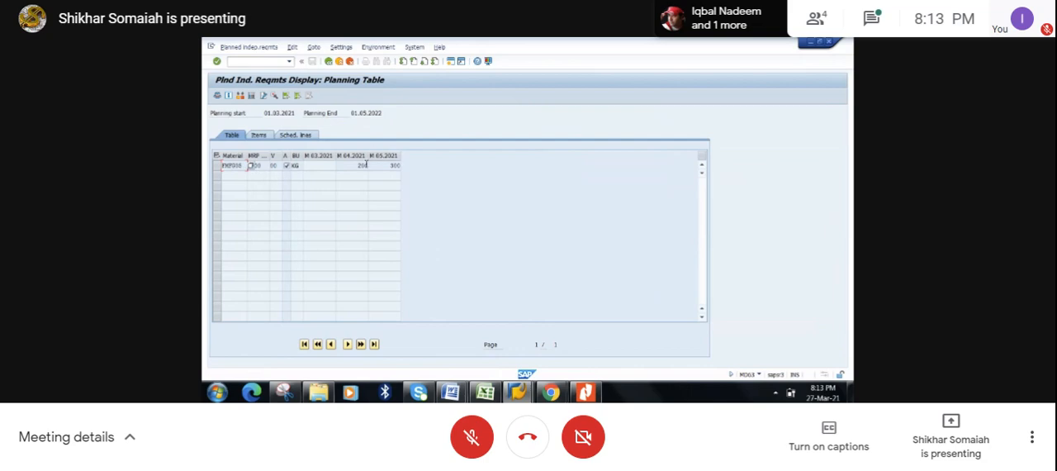
click(366, 165)
click(328, 63)
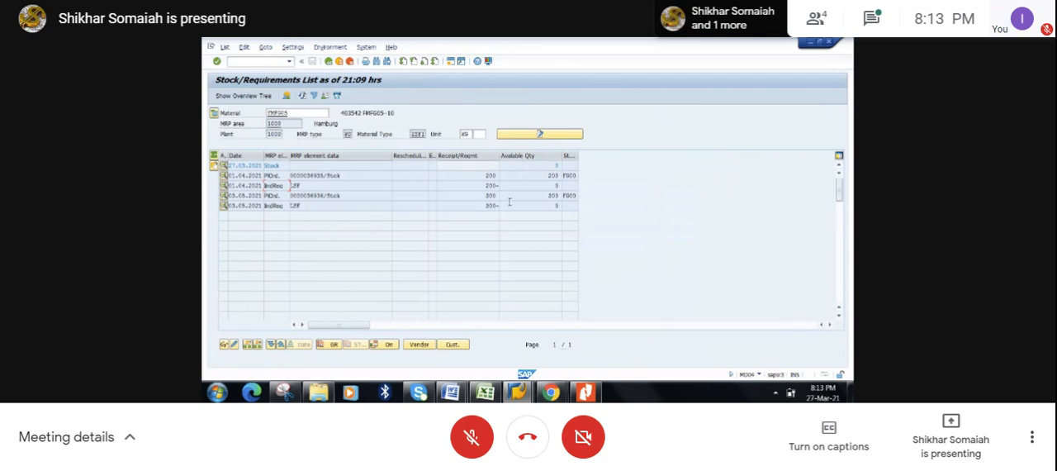
- Switch to the Iqbal class.xlsx workbook in Excel and check the requirement types noted for strategy 10
click(485, 397)
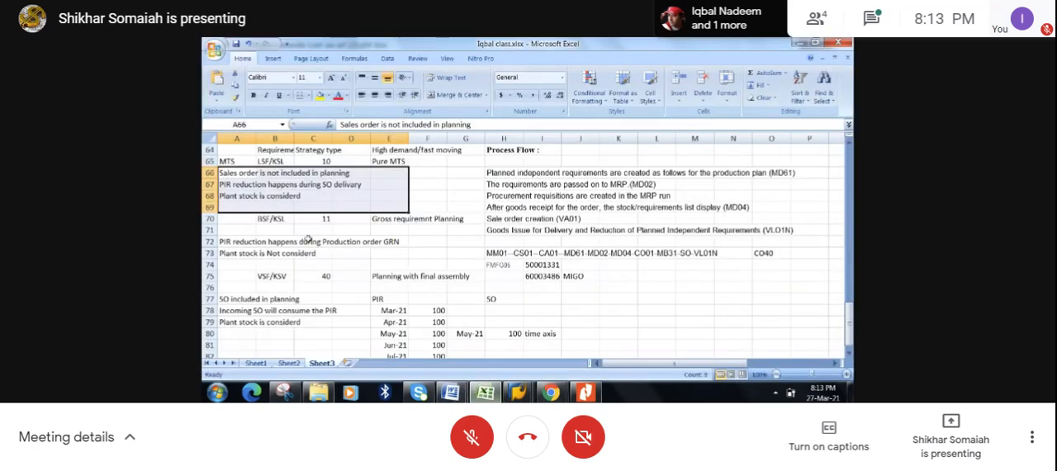
click(310, 240)
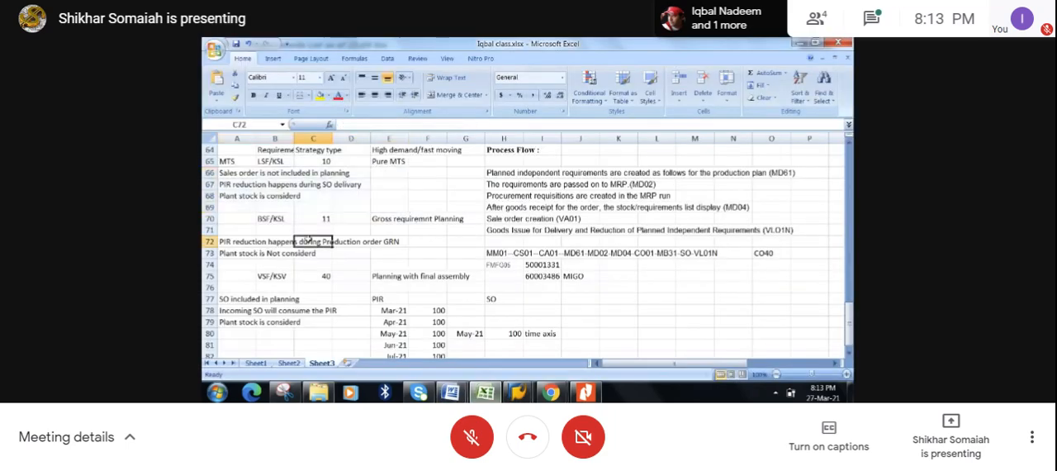
click(272, 162)
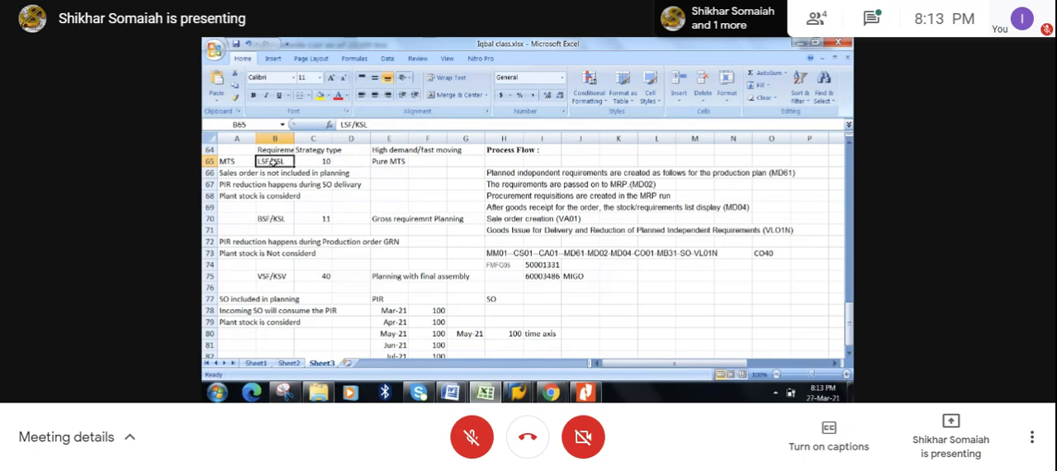
- Copy the sales order number from the SAP outbound delivery screen into cell K75 of the Excel notes
click(531, 394)
click(718, 325)
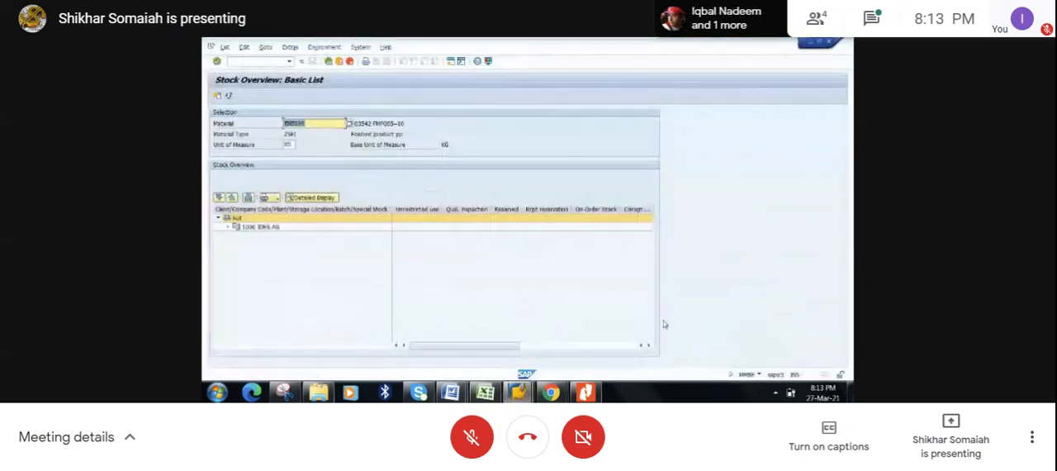
click(518, 388)
click(605, 324)
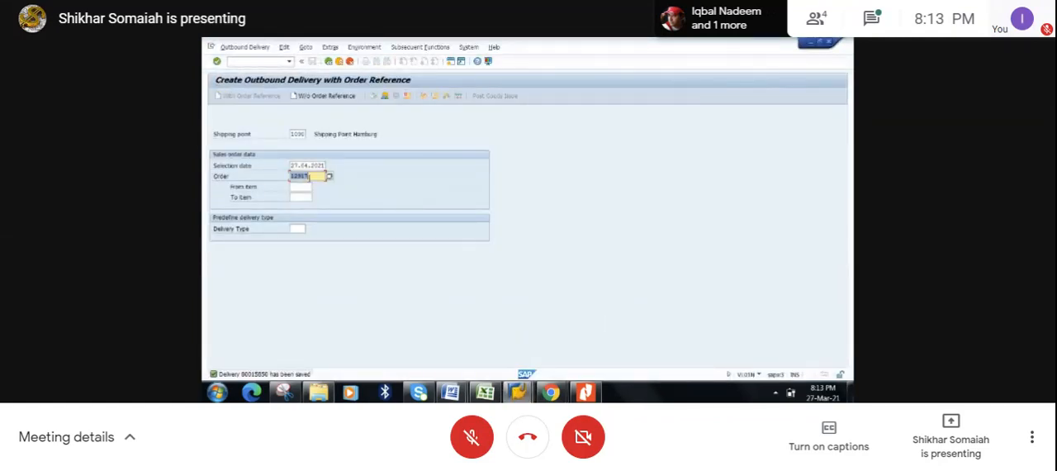
click(293, 177)
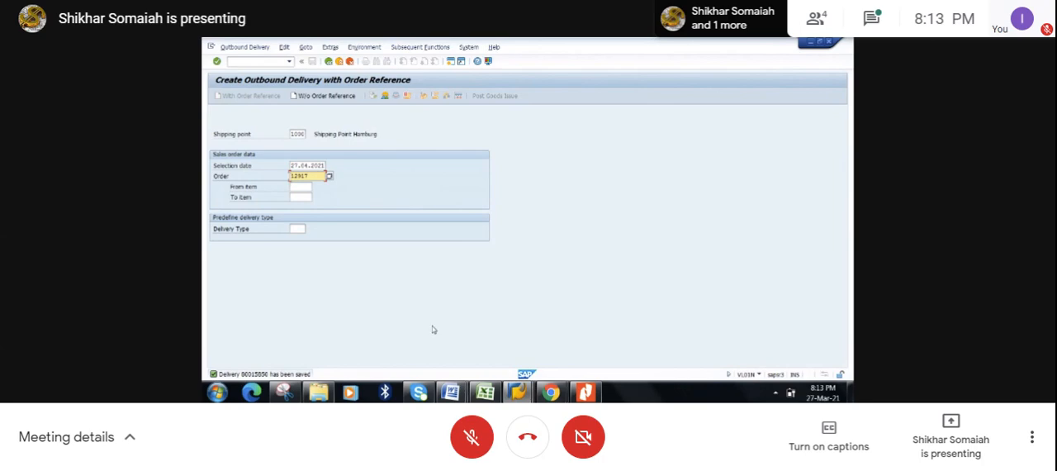
click(486, 392)
click(612, 276)
text(12917)
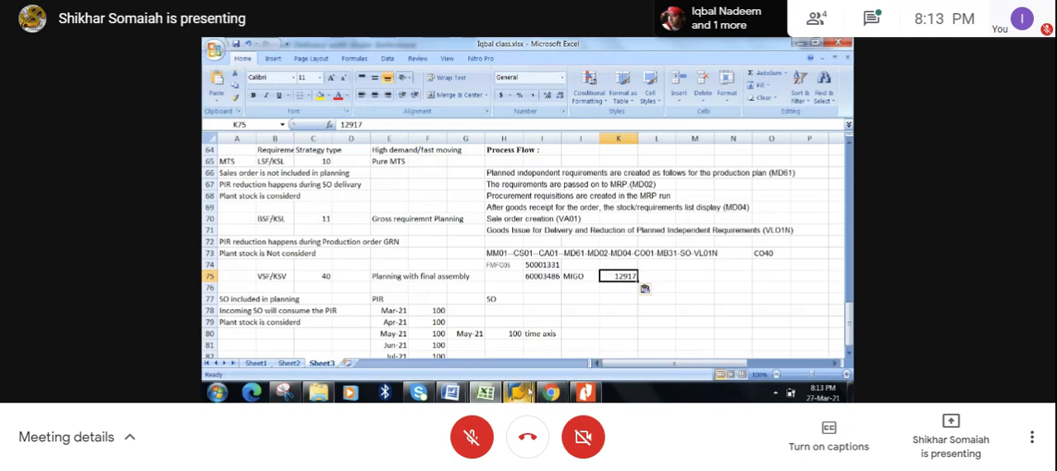
- Switch back to SAP and open the same sales order in a new session with transaction VA02
mouse_move(522, 392)
click(617, 335)
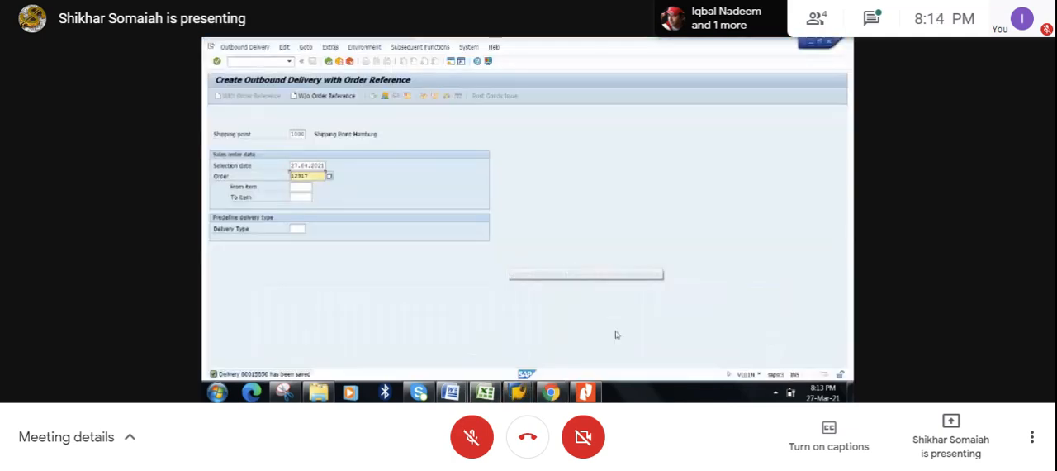
drag(318, 176, 289, 177)
click(452, 62)
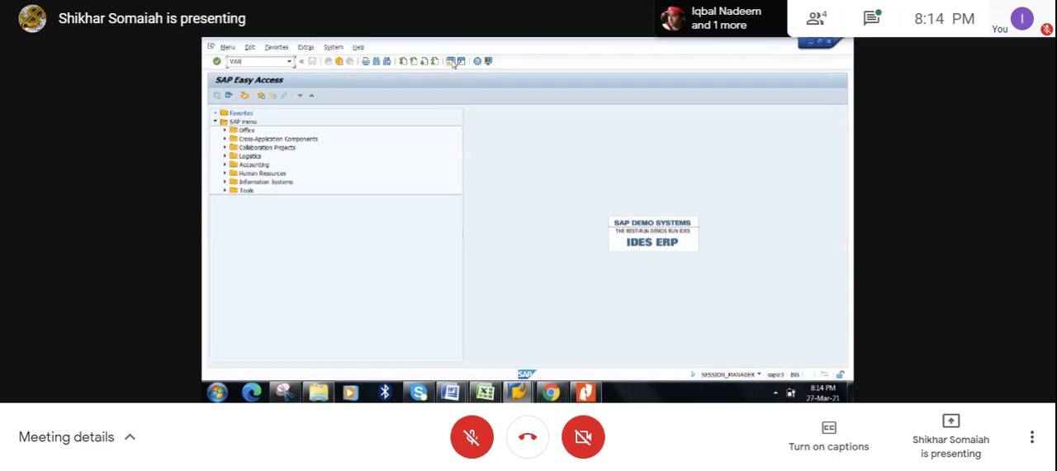
text(VA02)
key(Return)
key(Return)
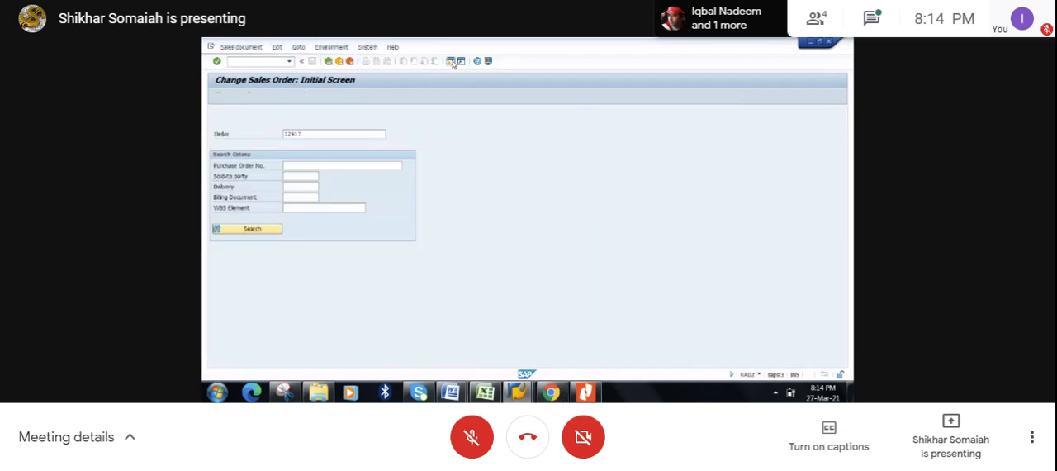
key(Return)
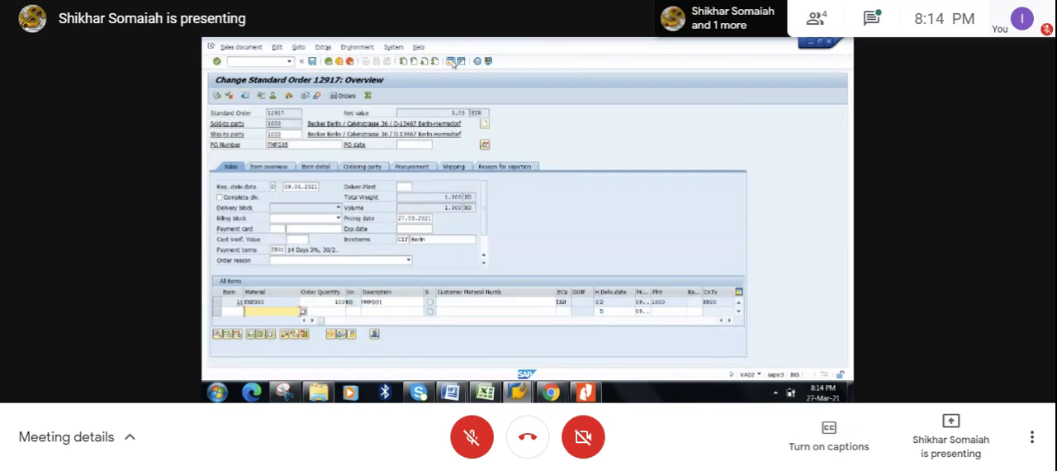
- Display the order's procurement data, widen the RqTy column, and check the requirement type of item 10
click(422, 167)
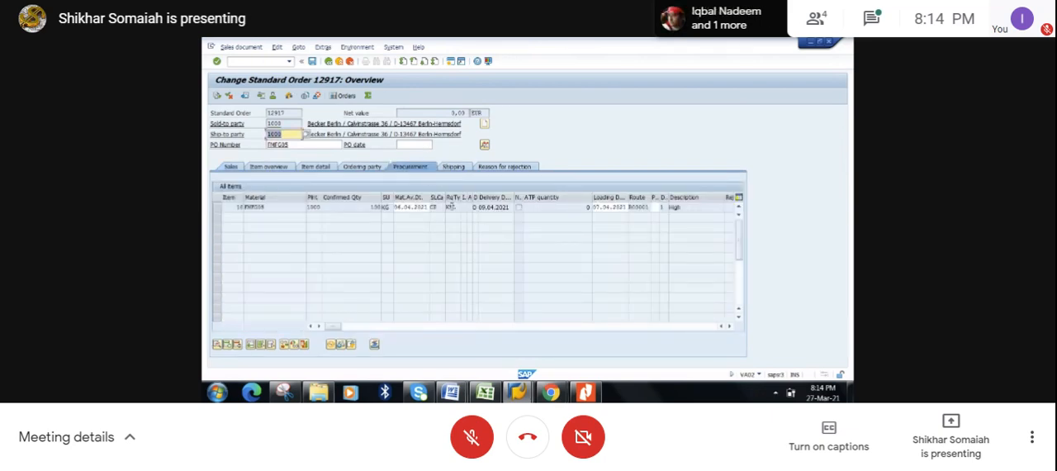
drag(458, 197, 471, 197)
click(450, 207)
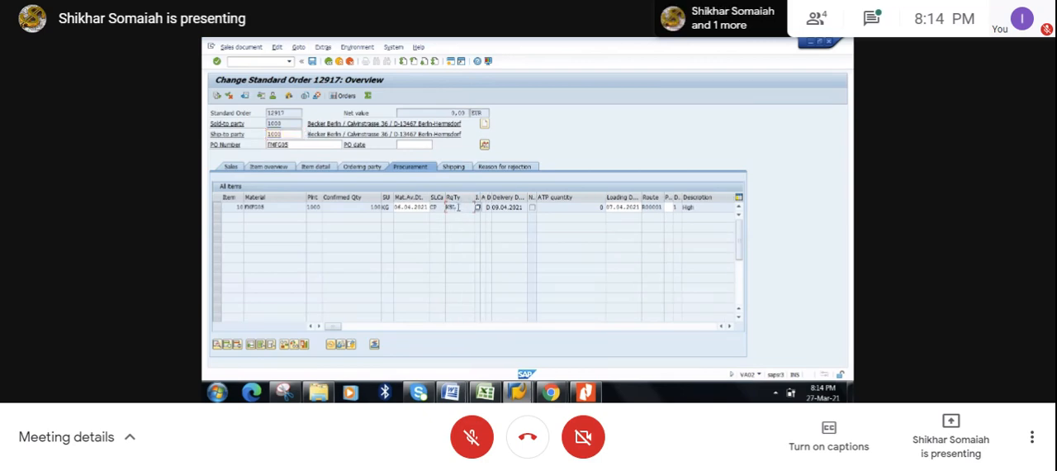
drag(460, 207, 447, 207)
click(445, 207)
- Look up the requirement type note beside the MTS and MTO strategy lists in the Excel workbook
click(486, 393)
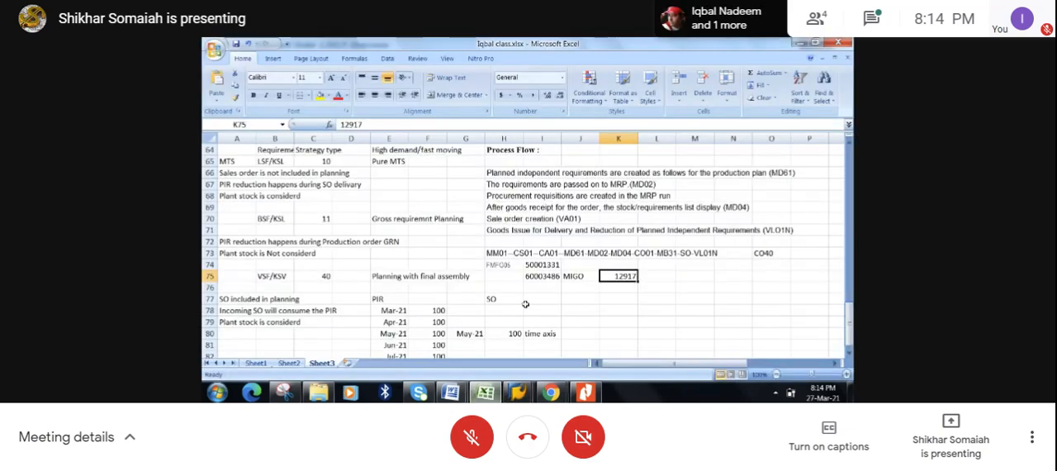
click(526, 301)
key(Up)
key(Up)
key(Up)
key(Up)
key(Up)
key(Up)
key(Up)
key(Up)
key(Up)
key(Up)
key(Up)
key(Up)
key(Up)
key(Up)
key(Up)
key(Up)
key(Up)
key(Up)
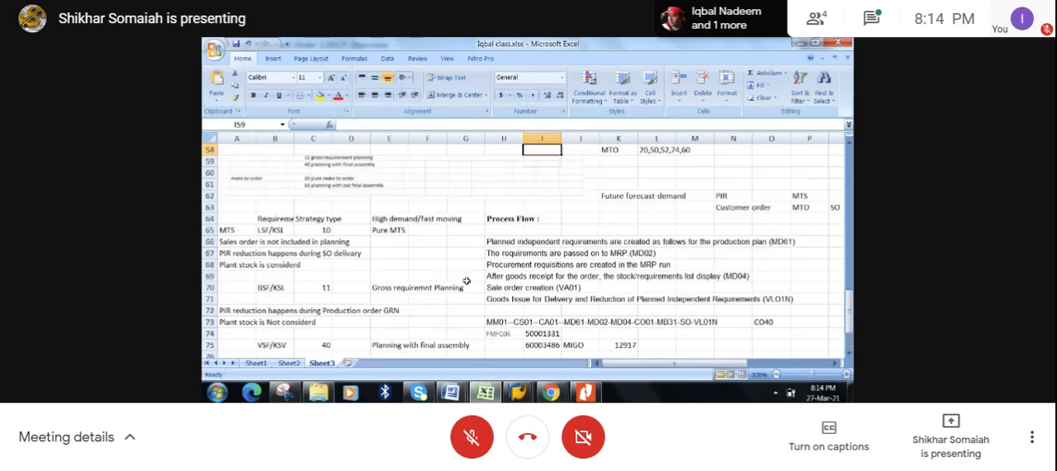
key(Up)
key(Up)
key(Up)
key(Up)
key(Up)
key(Up)
key(Up)
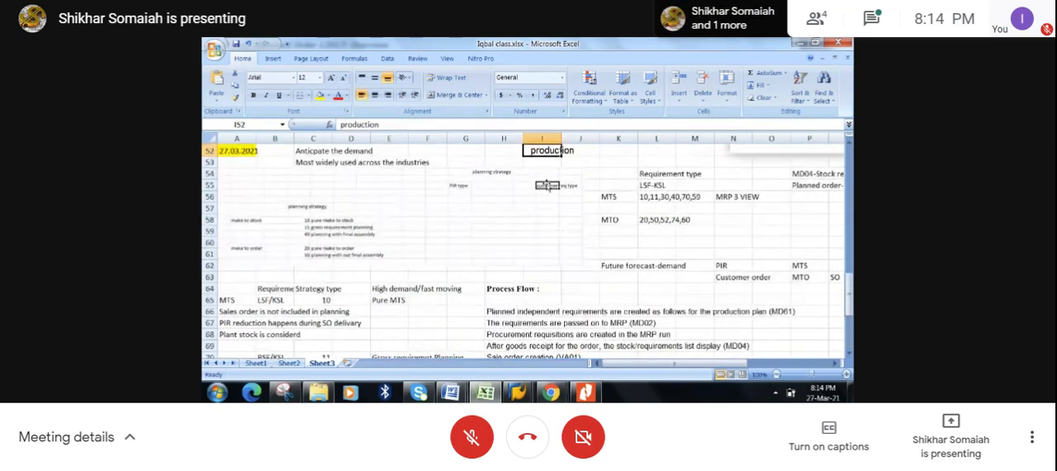
click(646, 184)
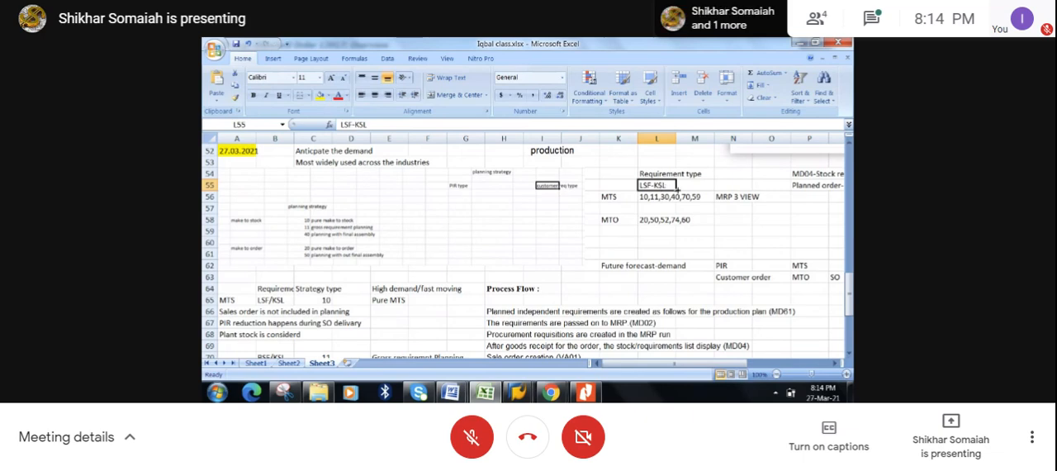
click(682, 189)
- Return to the SAP sales order, recheck item 10's requirement type, and leave the order without saving
click(799, 42)
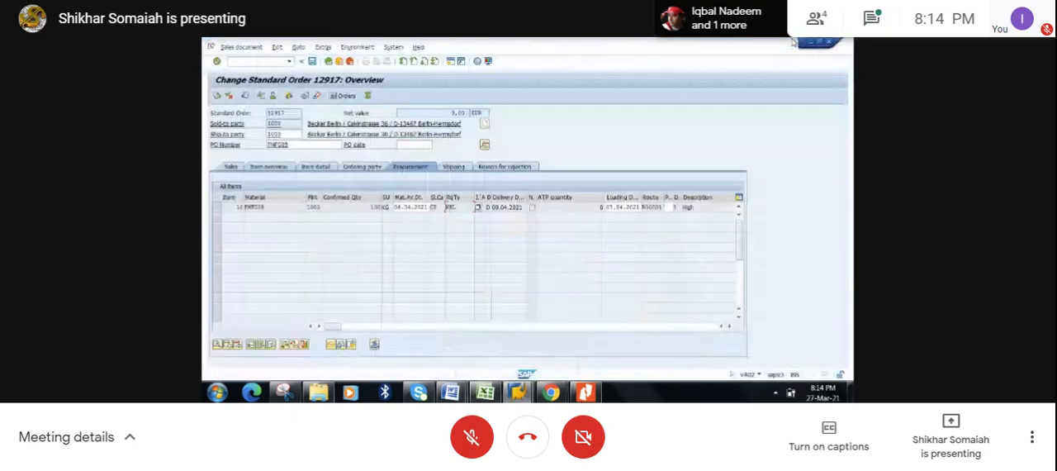
drag(459, 207, 437, 207)
click(451, 211)
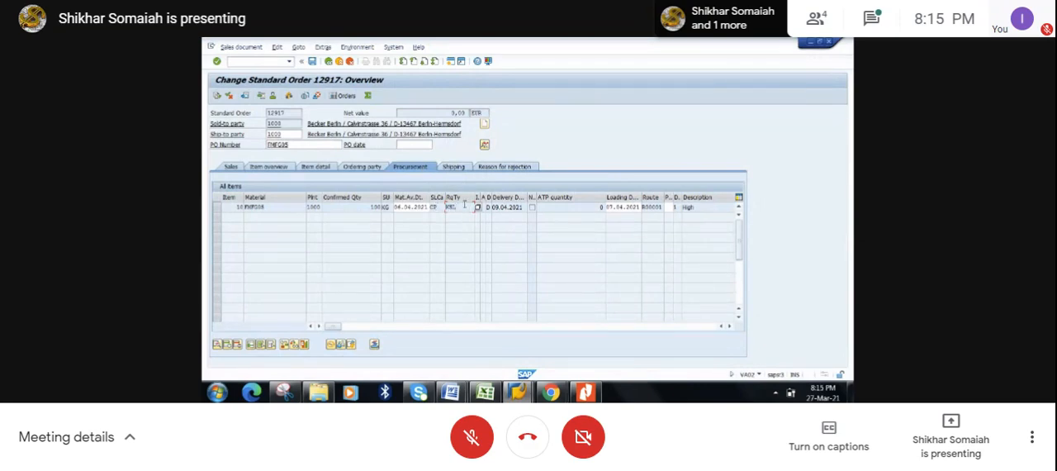
click(232, 168)
click(328, 61)
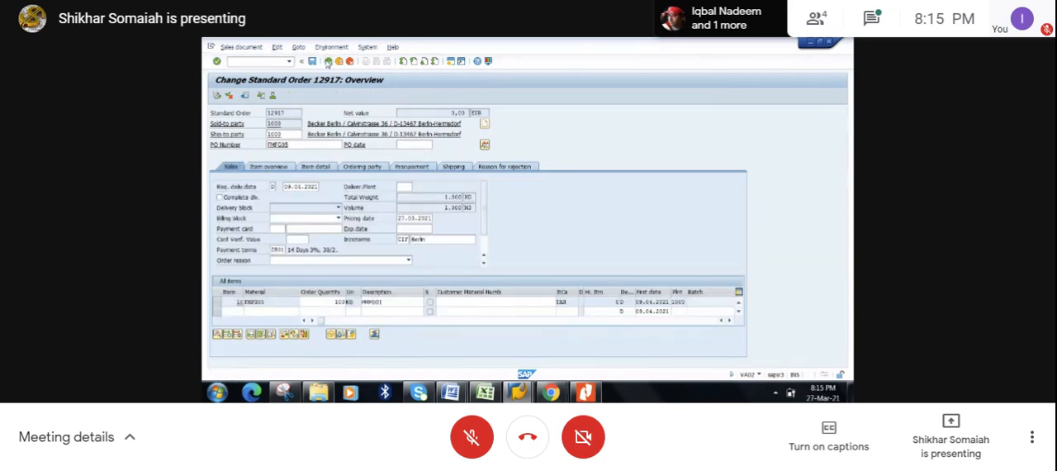
click(810, 45)
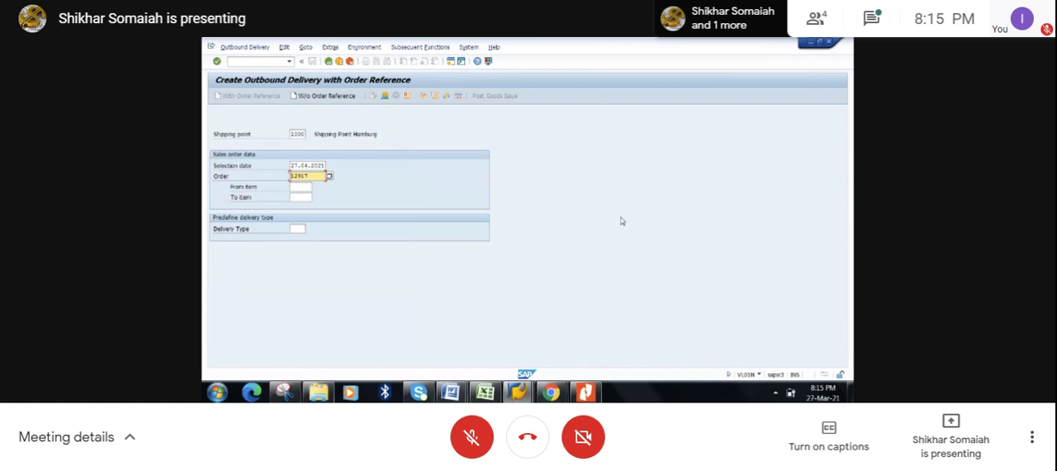
click(551, 393)
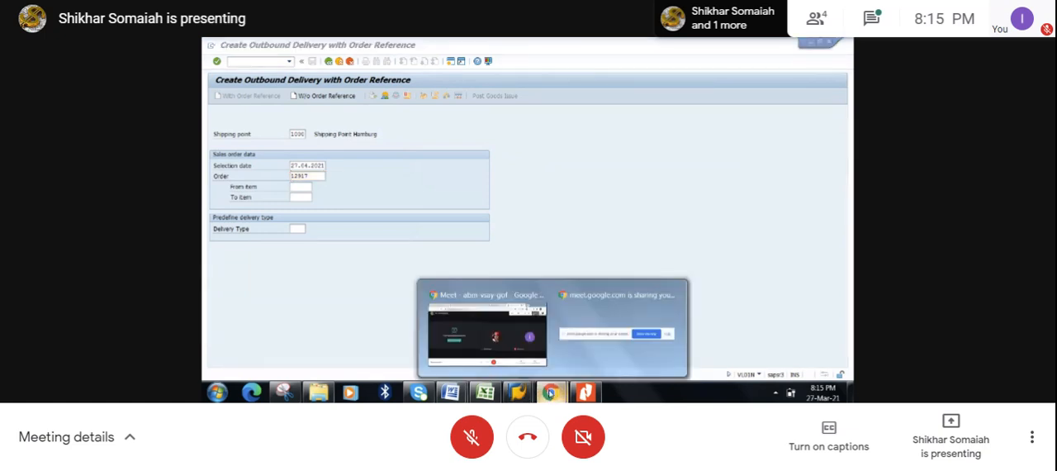
click(604, 176)
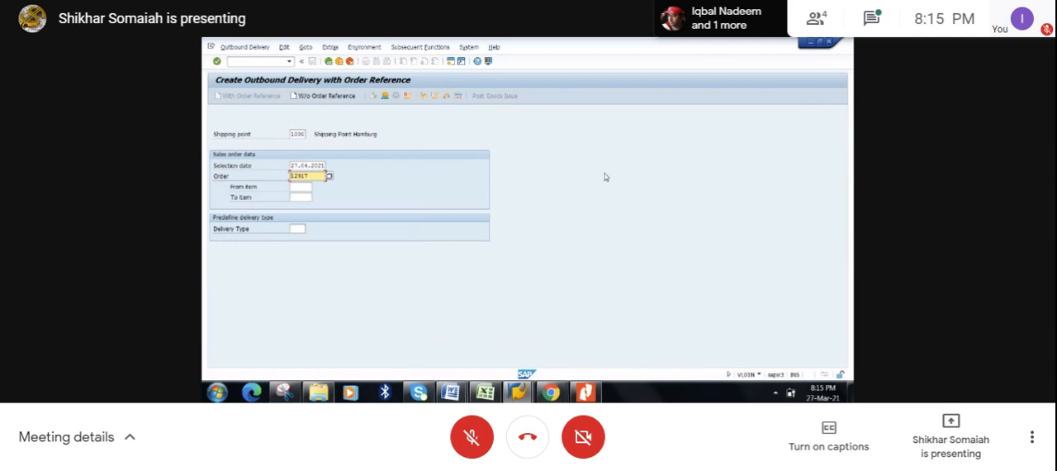
- Switch to the Excel workbook and review the strategy 10, 11 and 40 notes and the process flow
click(481, 396)
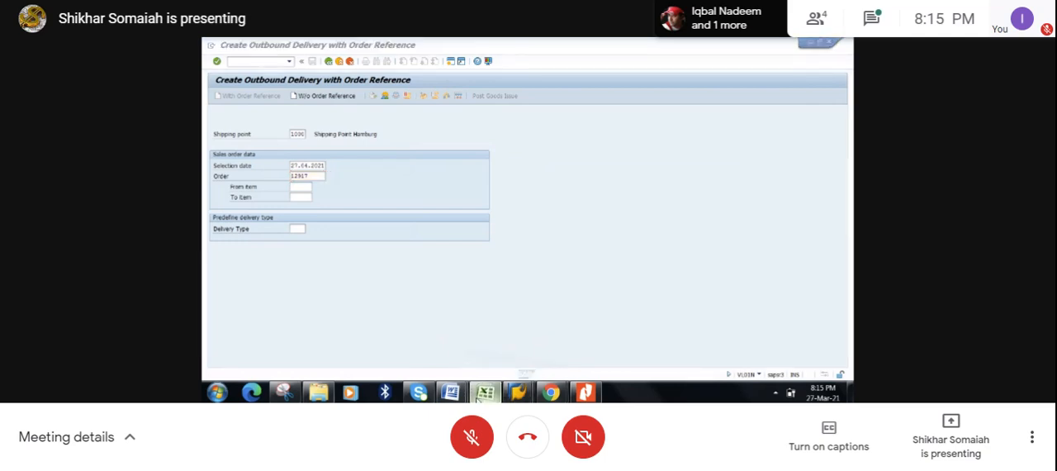
click(533, 257)
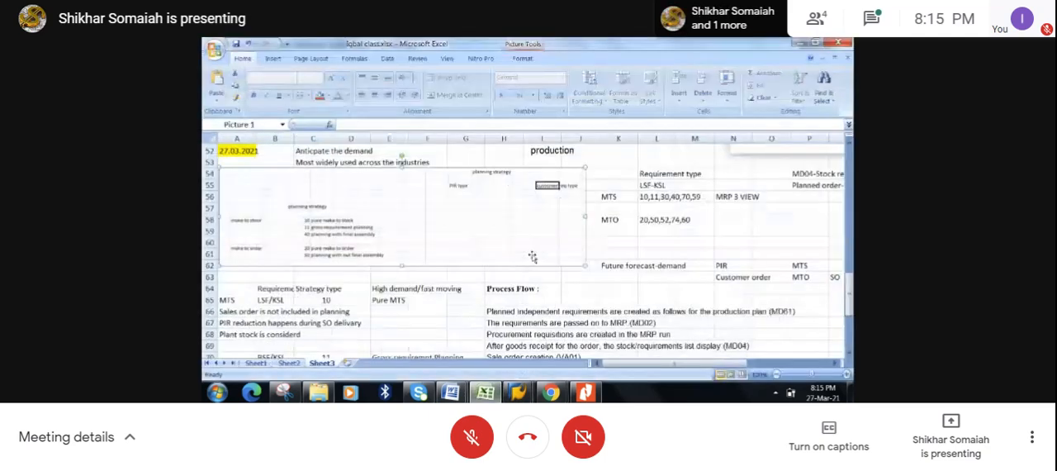
click(571, 280)
key(Down)
key(Down)
key(Down)
key(Down)
key(Down)
key(Down)
key(Down)
key(Down)
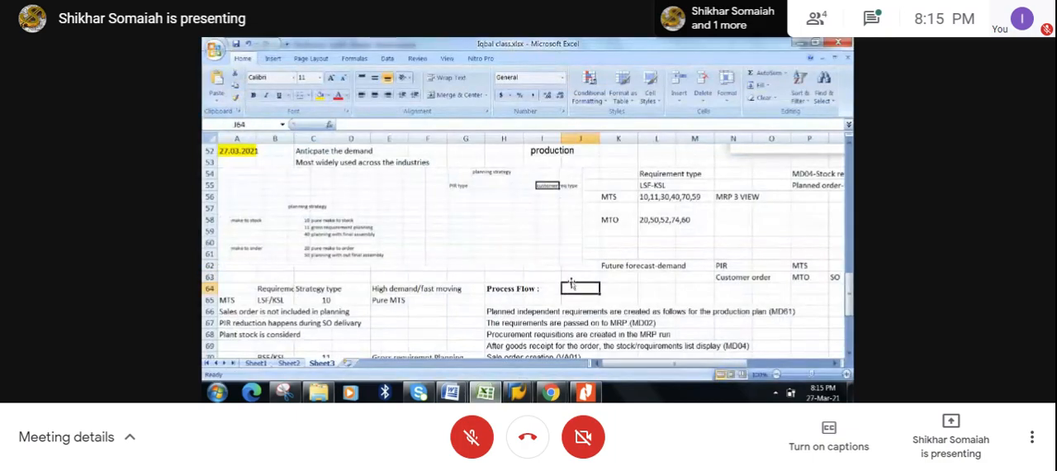
key(Down)
key(Down)
key(Down)
key(Down)
key(Down)
key(Down)
key(Down)
key(Down)
key(Down)
key(Down)
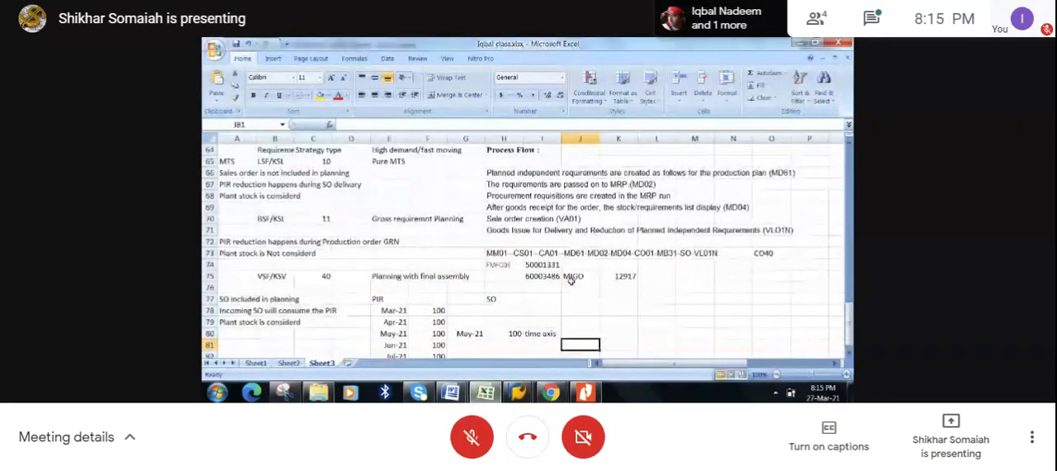
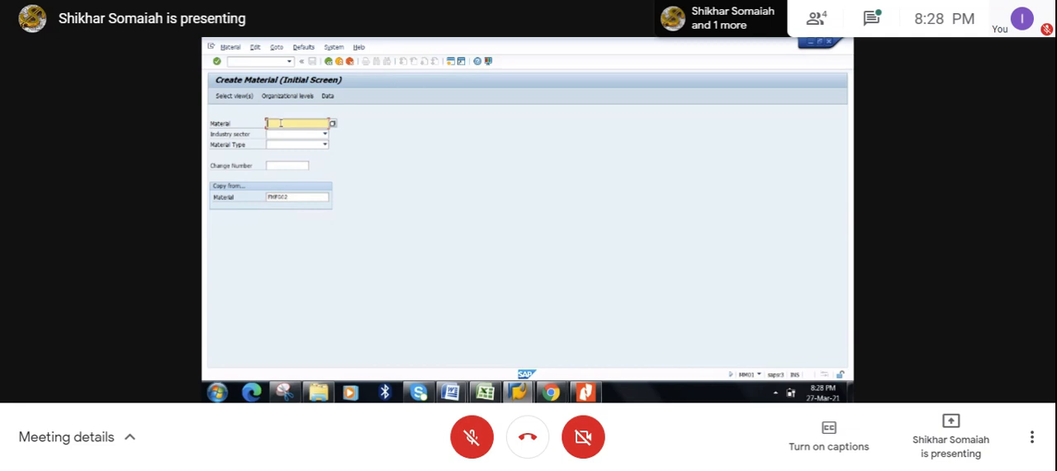
- Enter FMFG06 as the new material number and choose Finished product pp as its material type
text(FMFG02)
key(BackSpace)
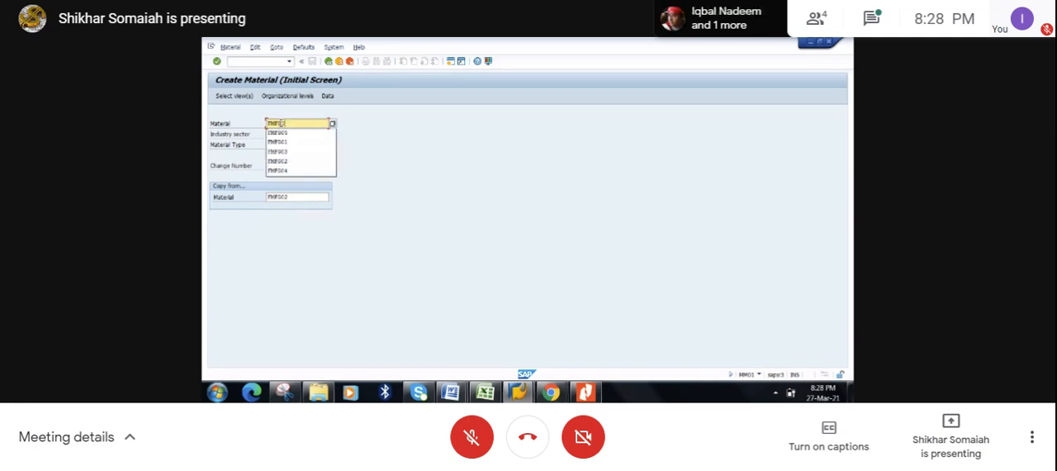
text(6)
key(BackSpace)
text(4)
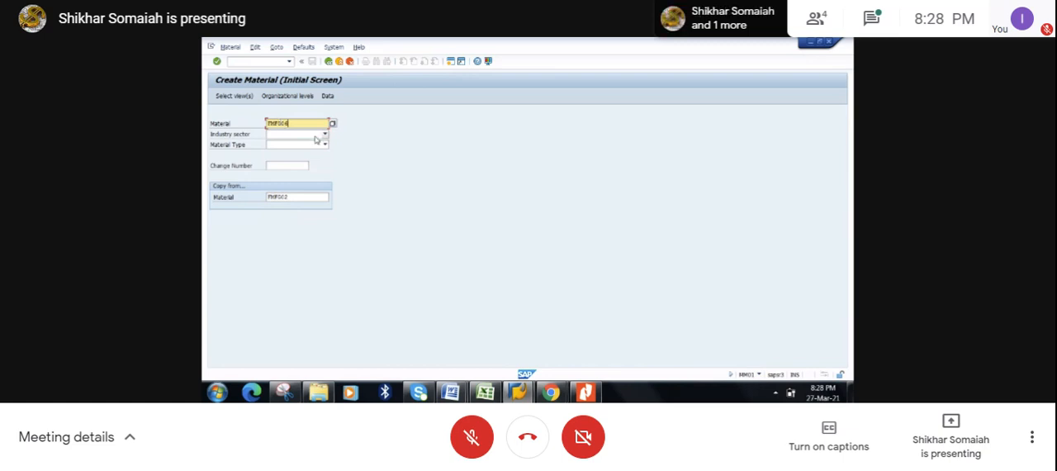
key(Return)
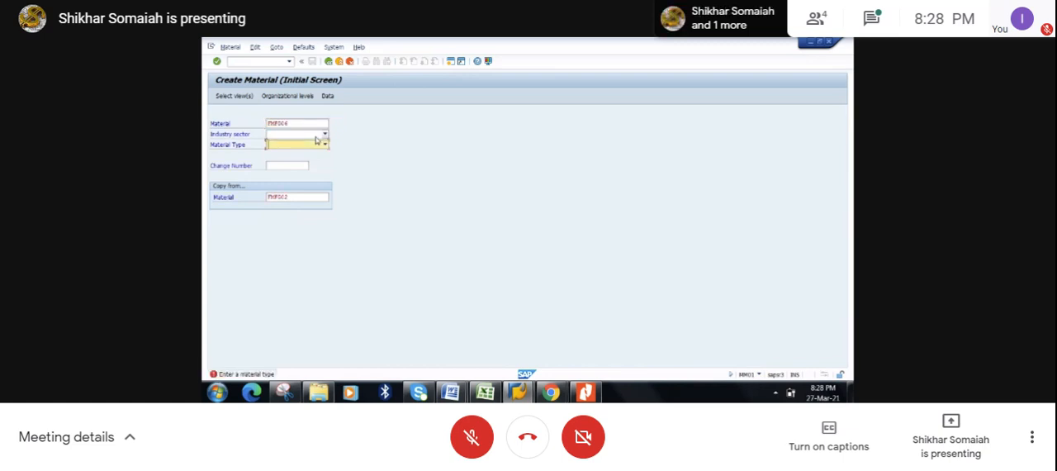
click(309, 147)
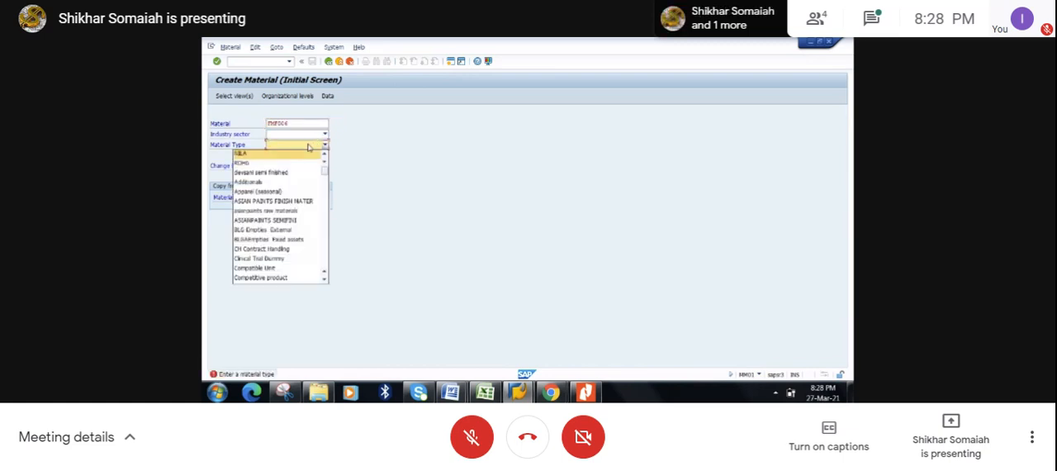
key(f)
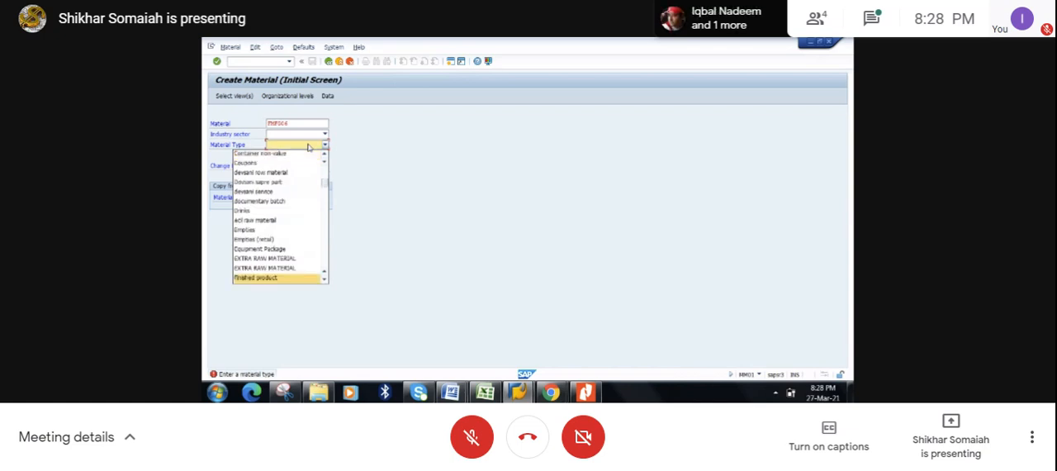
key(i)
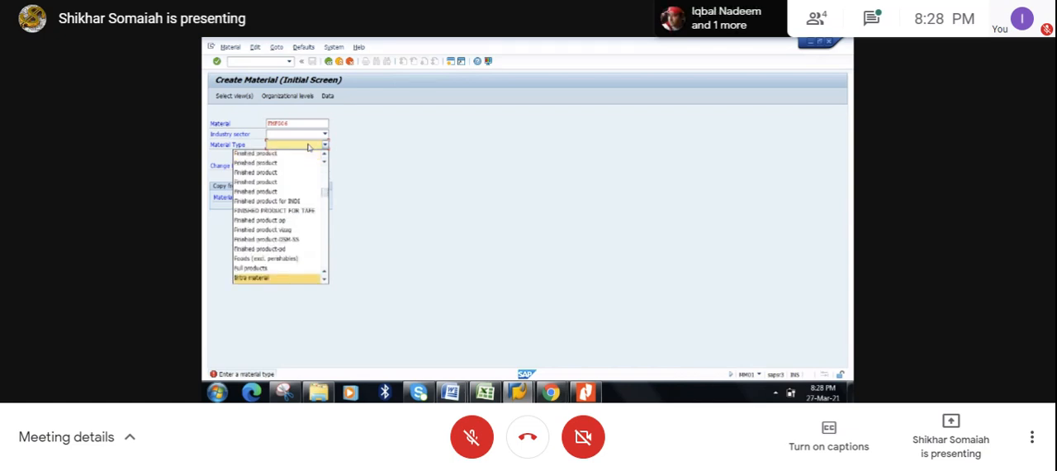
click(304, 222)
- Set the industry sector to Mechanical Engineering and continue to the view selection
click(308, 135)
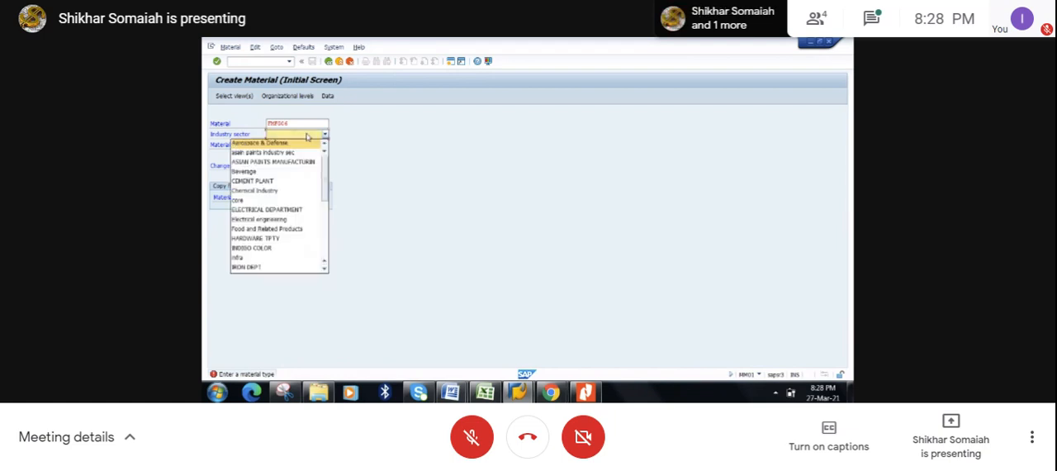
click(324, 237)
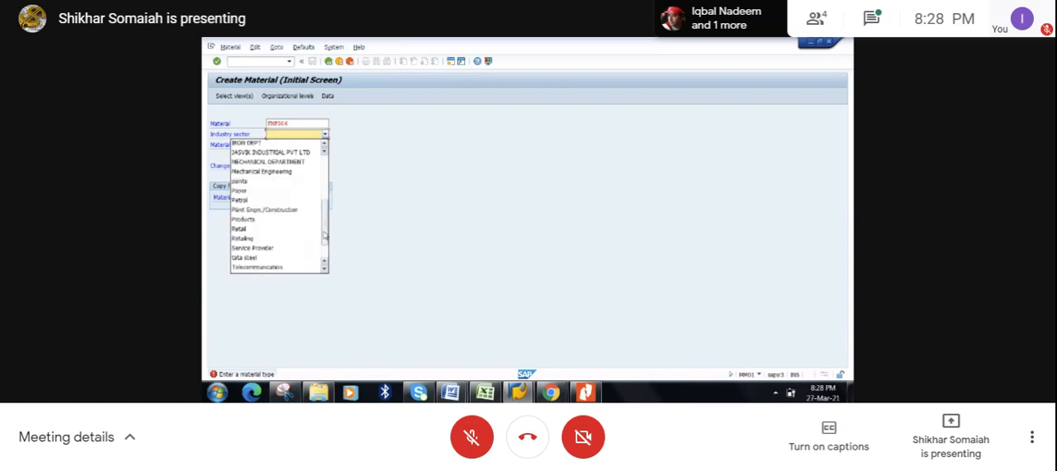
key(m)
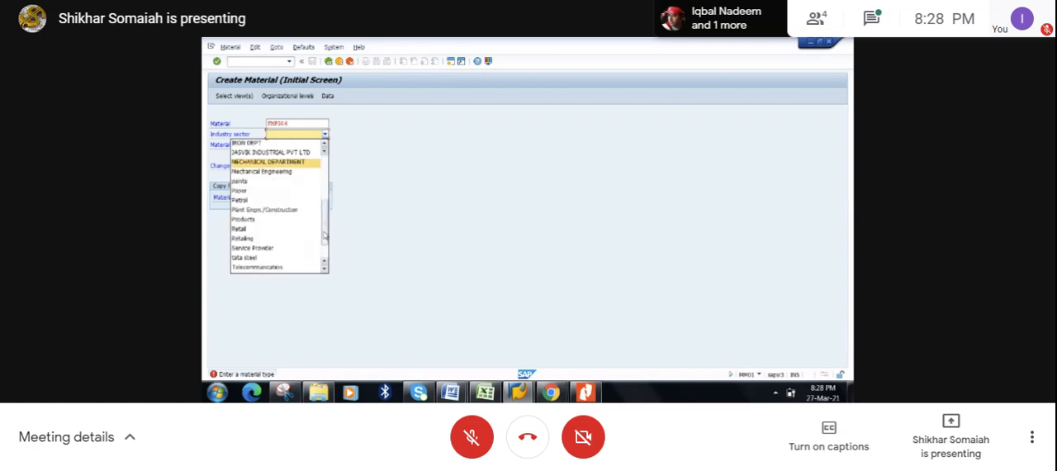
click(301, 174)
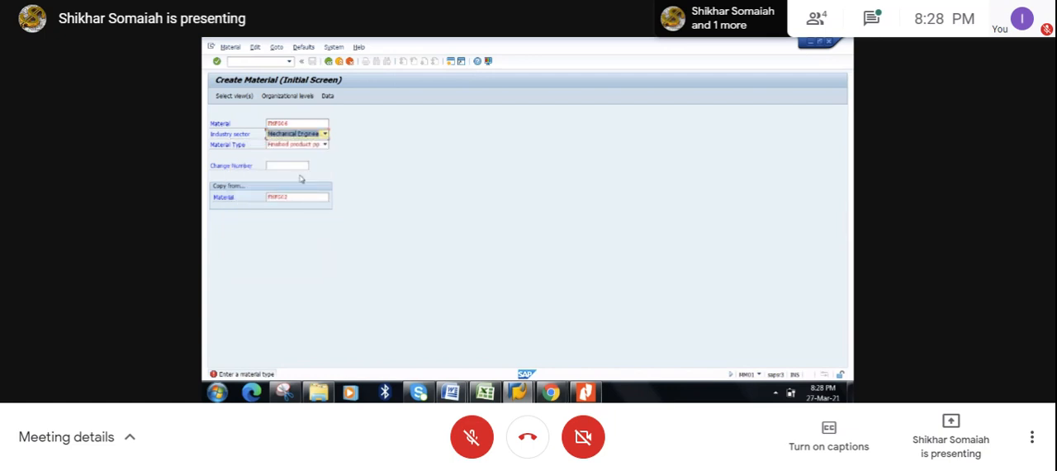
key(Return)
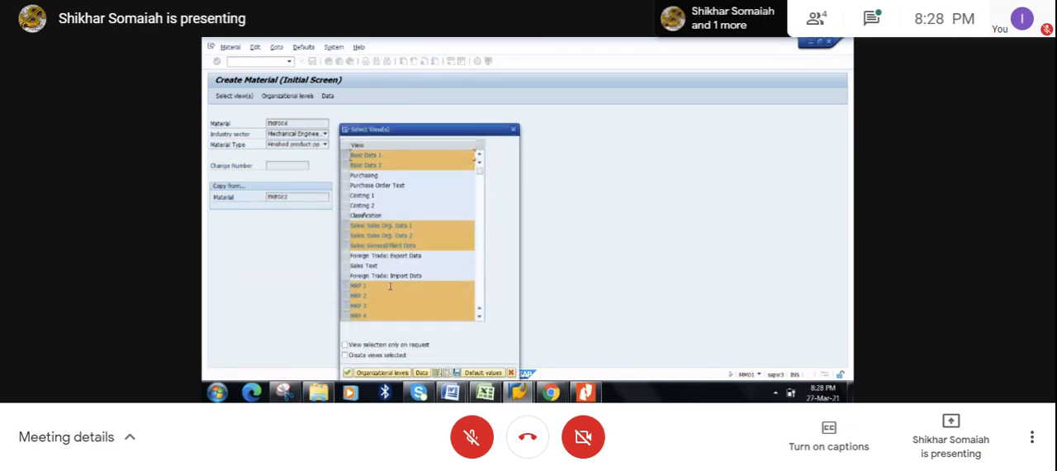
- Check and accept the preselected views, and accept the proposed organizational levels for plant 1000, sales organization 1000 and distribution channel 10
click(479, 318)
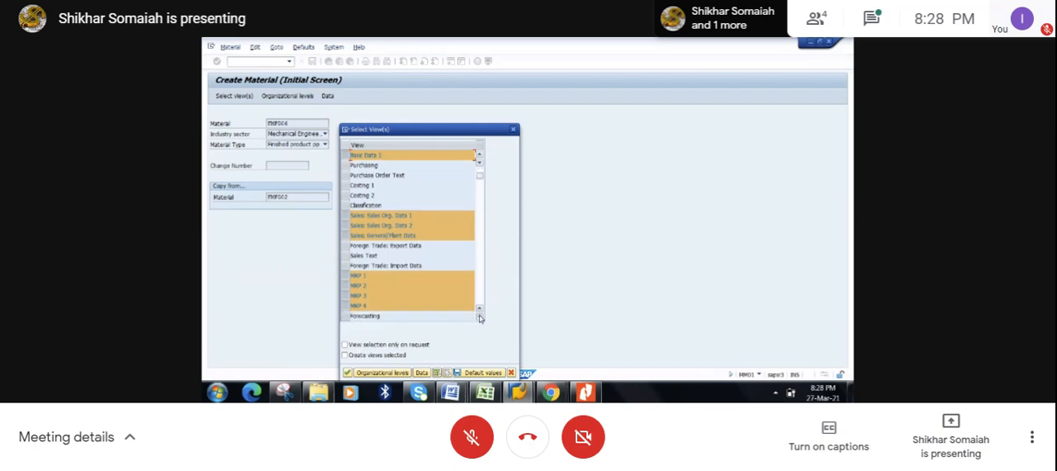
click(479, 317)
click(479, 318)
click(479, 317)
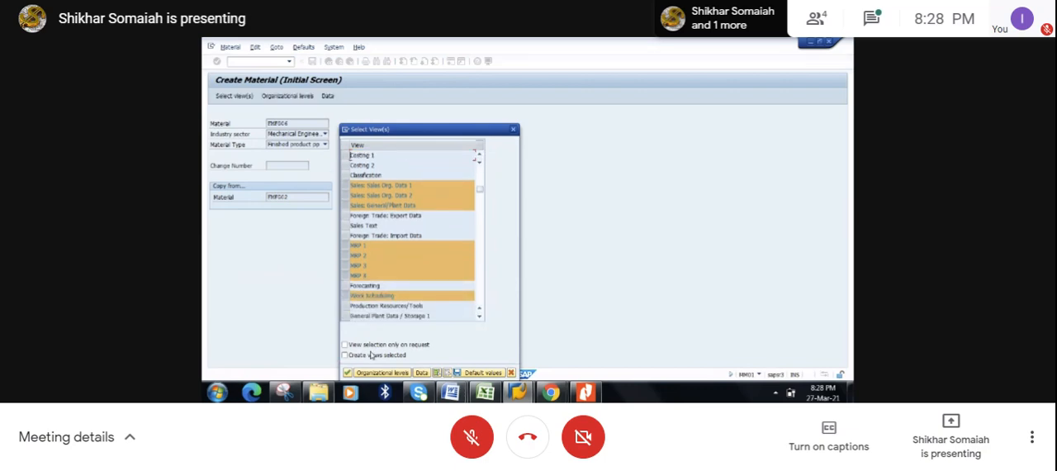
click(348, 373)
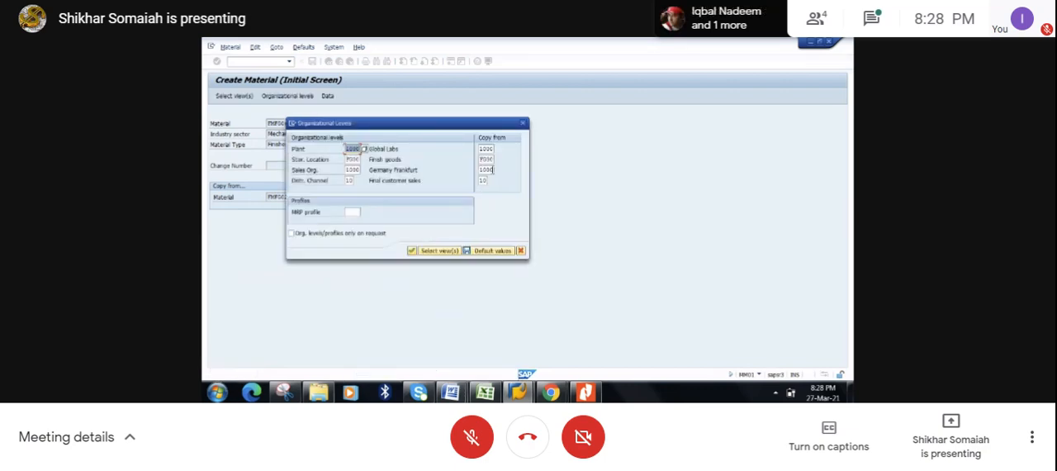
click(412, 252)
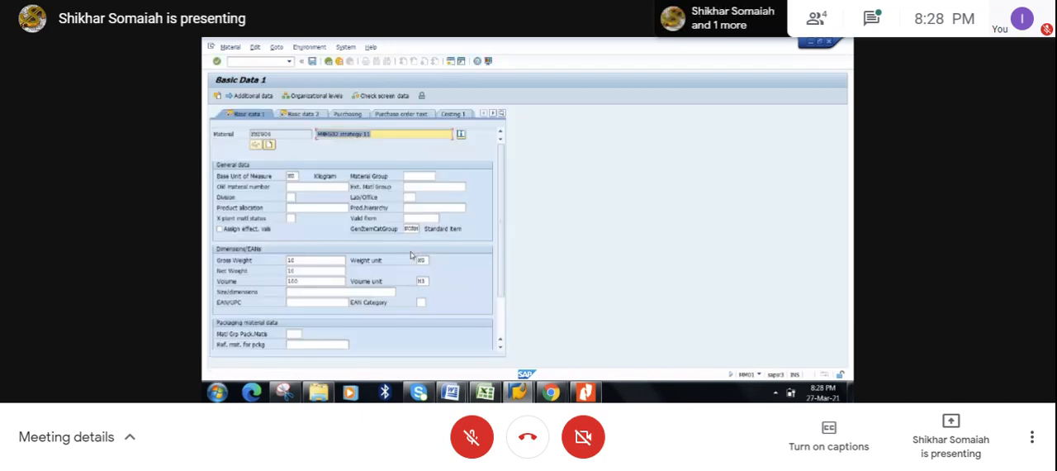
- Go through the copied Basic Data and sales views of FMFG06, checking the description and item category group
click(378, 132)
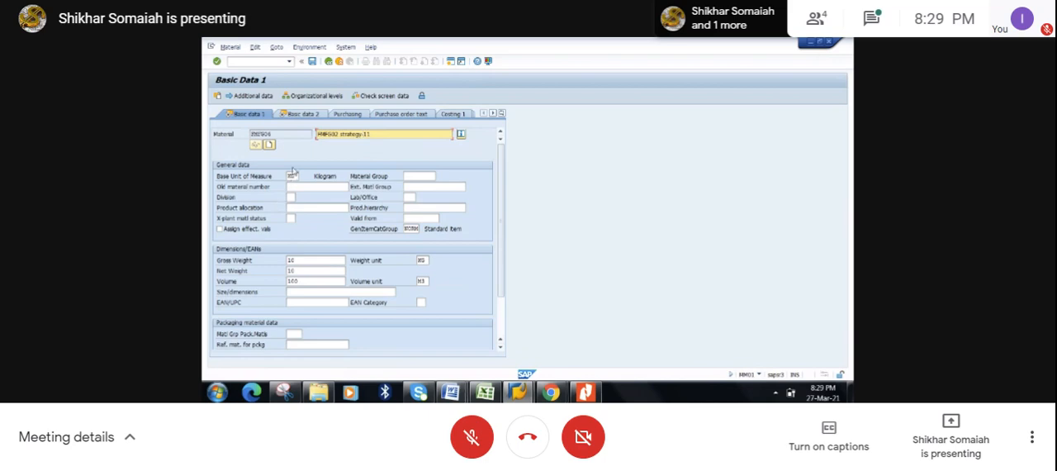
click(300, 115)
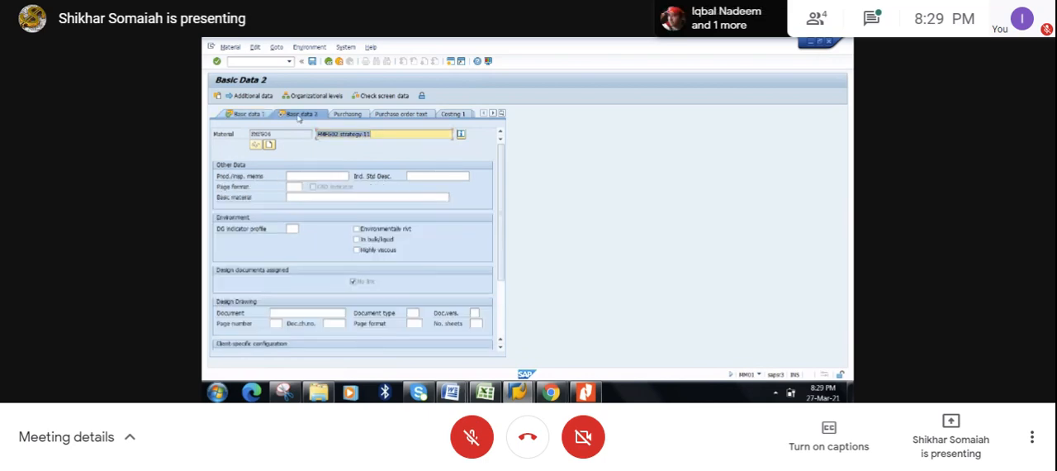
click(501, 114)
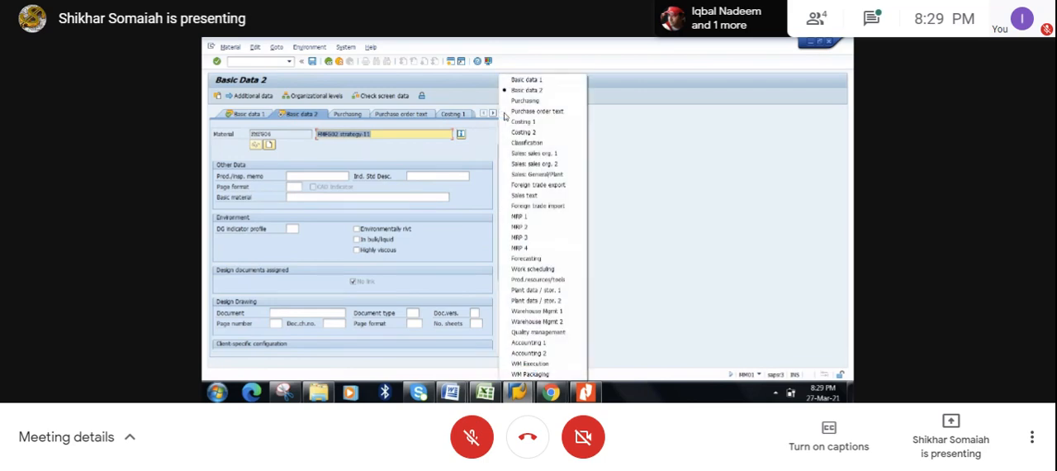
click(536, 154)
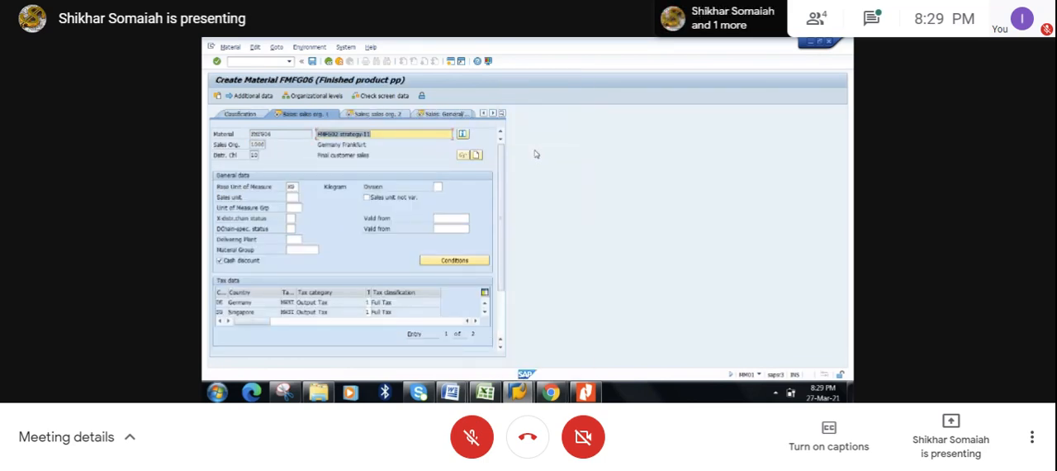
key(Return)
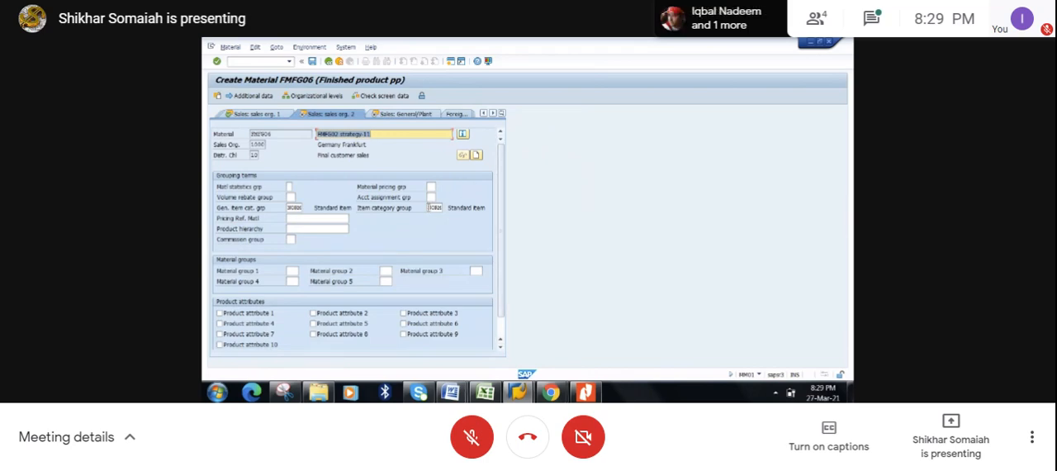
click(435, 207)
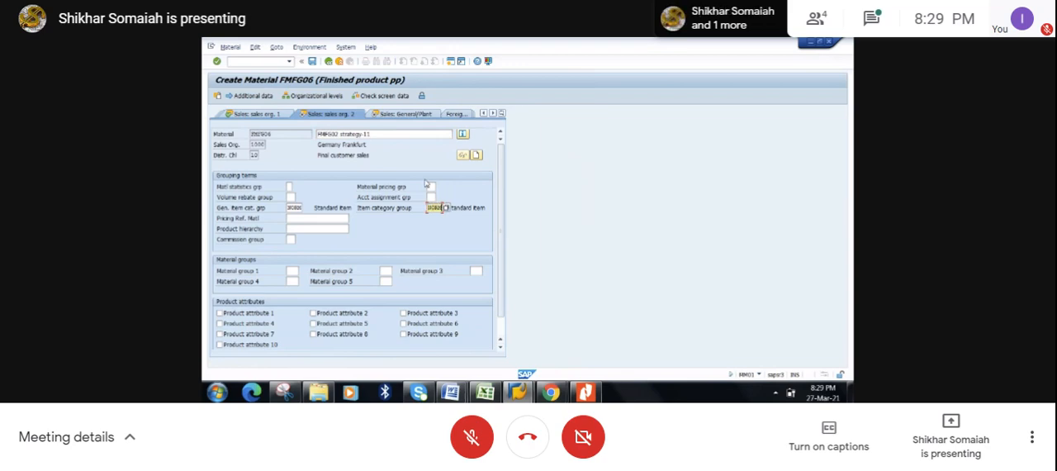
click(401, 115)
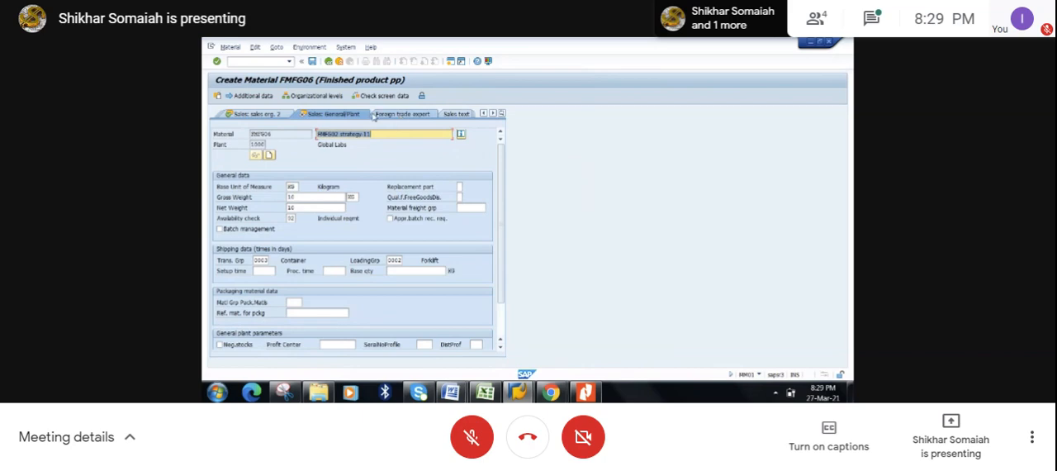
- Pass through the MRP 1 and MRP 2 views and select strategy group 11, make-to-stock production with gross requirements planning, in MRP 3
click(501, 113)
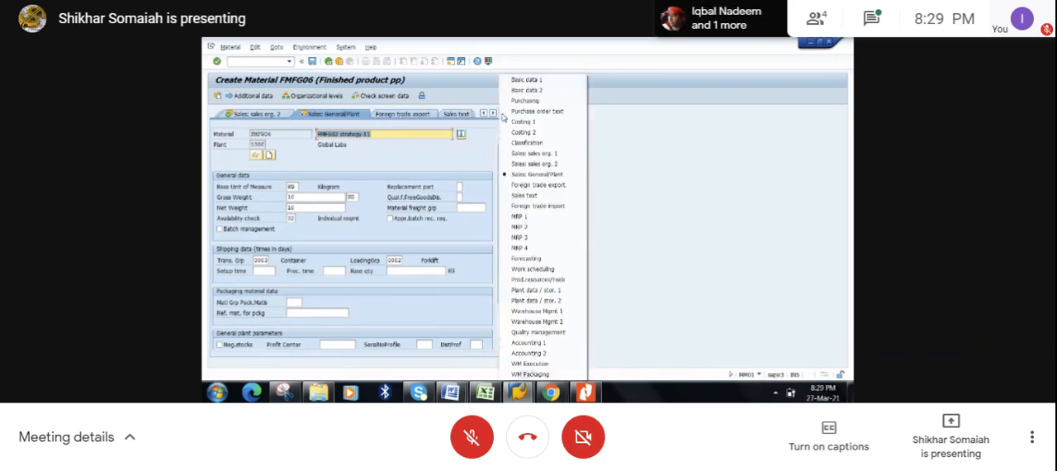
click(535, 217)
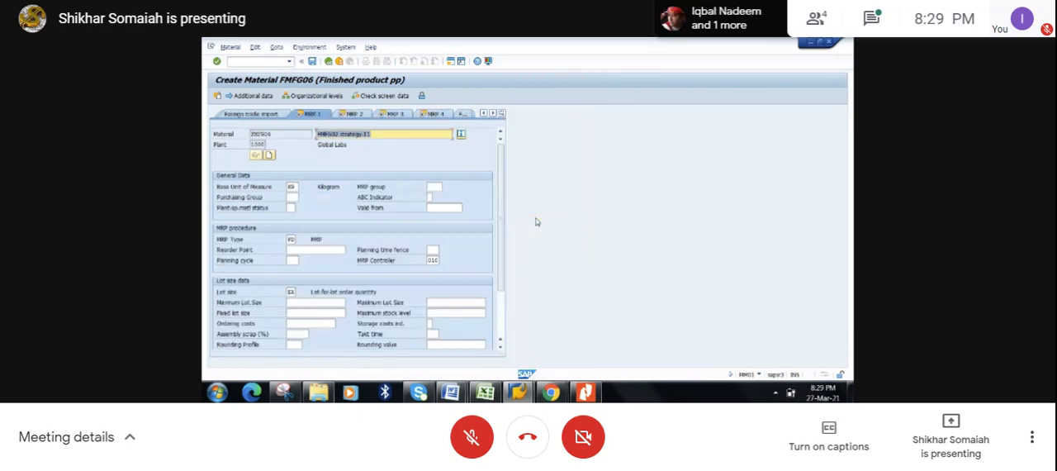
key(Return)
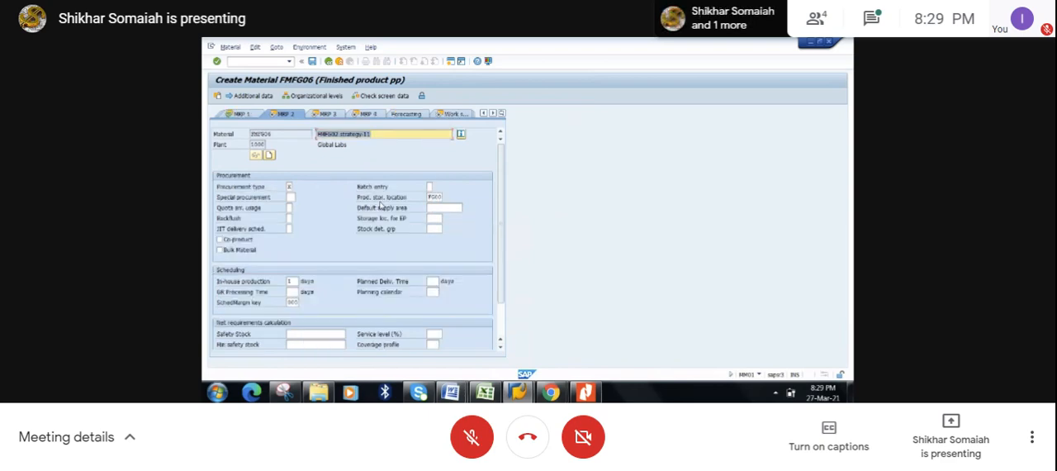
key(Return)
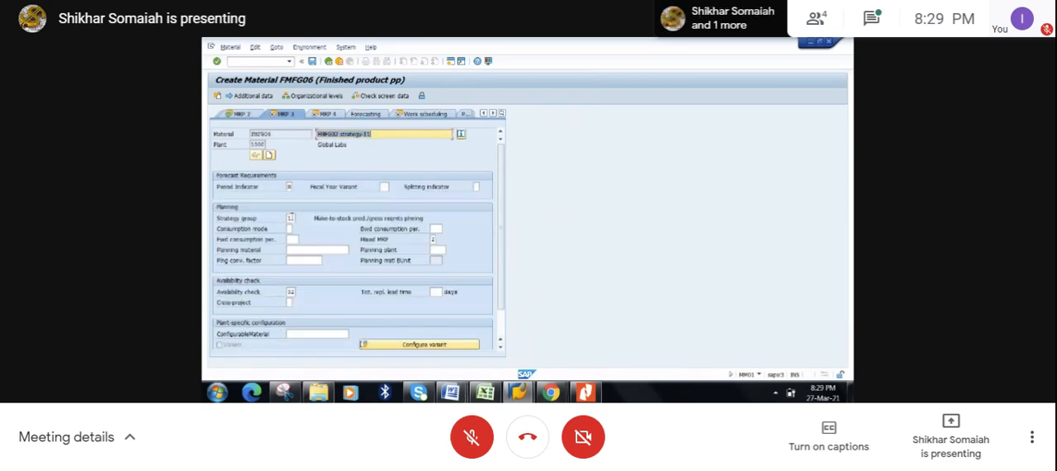
click(292, 218)
click(299, 218)
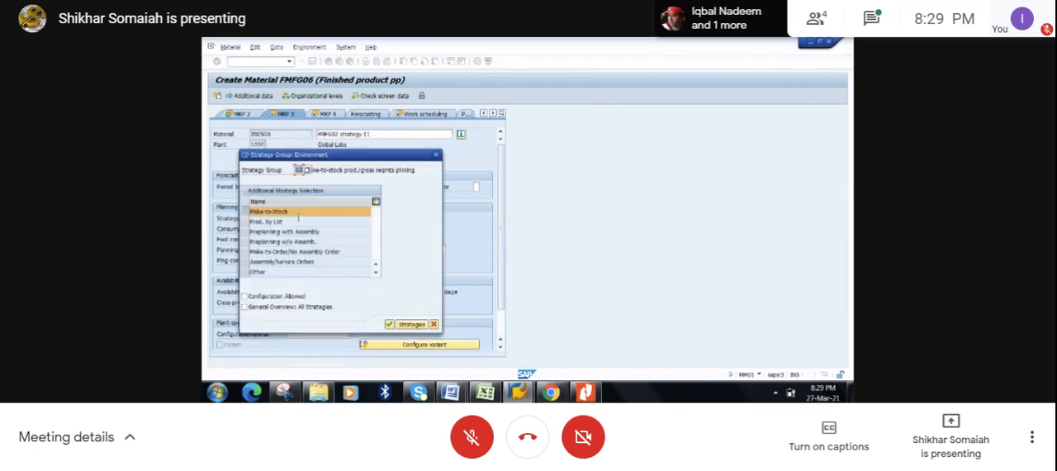
click(307, 170)
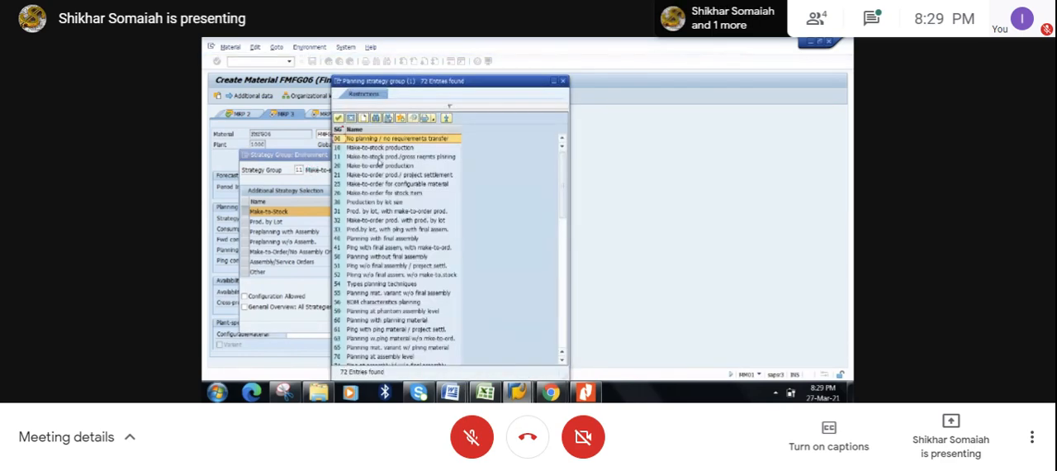
click(380, 157)
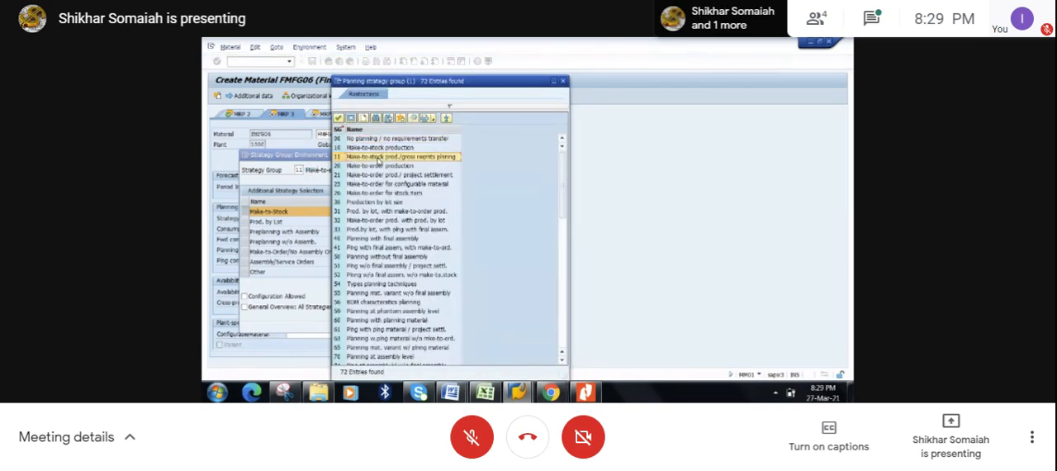
double_click(404, 157)
click(390, 322)
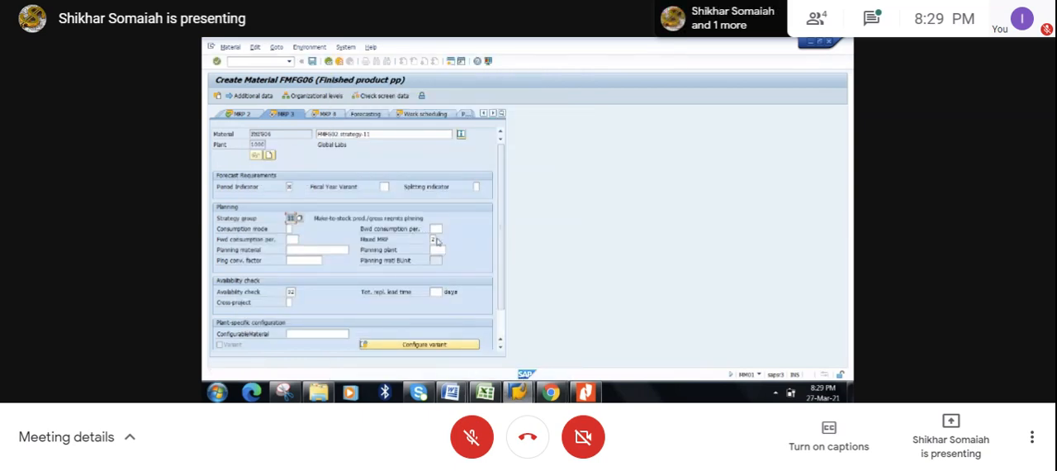
- Set the Mixed MRP indicator in the MRP 3 view to 2, Gross requirements planning
click(433, 239)
click(436, 239)
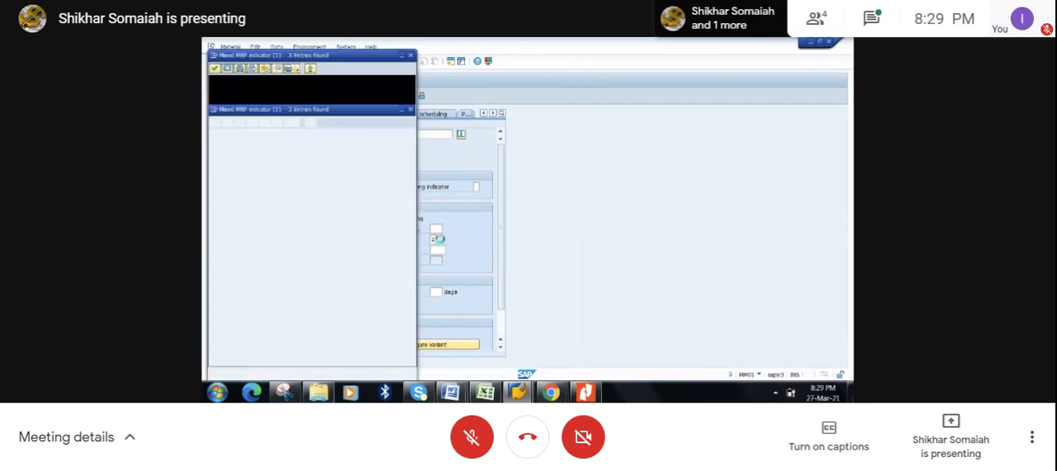
click(310, 99)
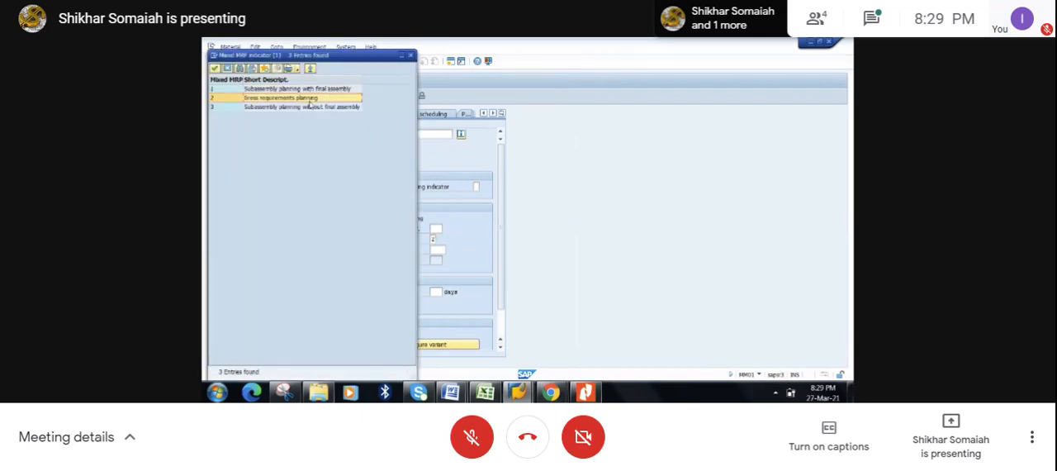
click(309, 102)
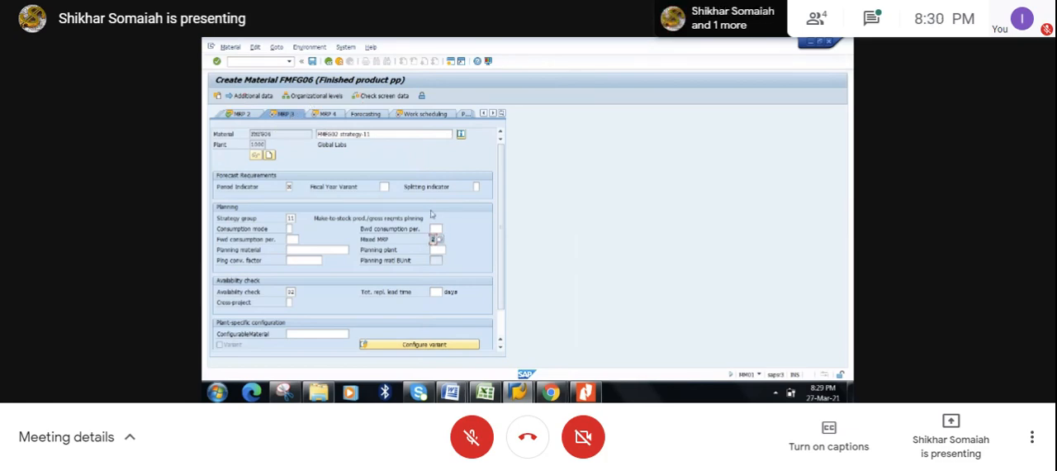
- Pass through the remaining views from MRP 3 to Accounting 1 and save material FMFG06
key(Return)
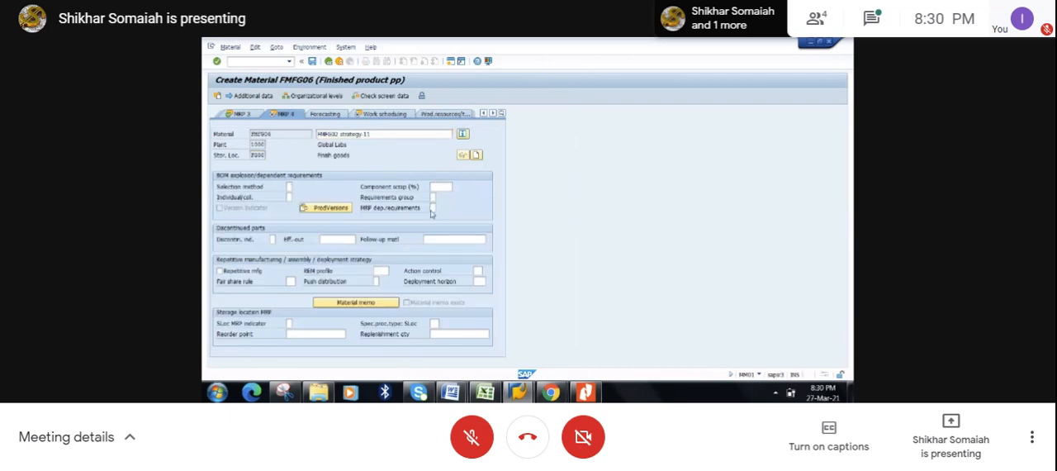
key(Return)
key(Return)
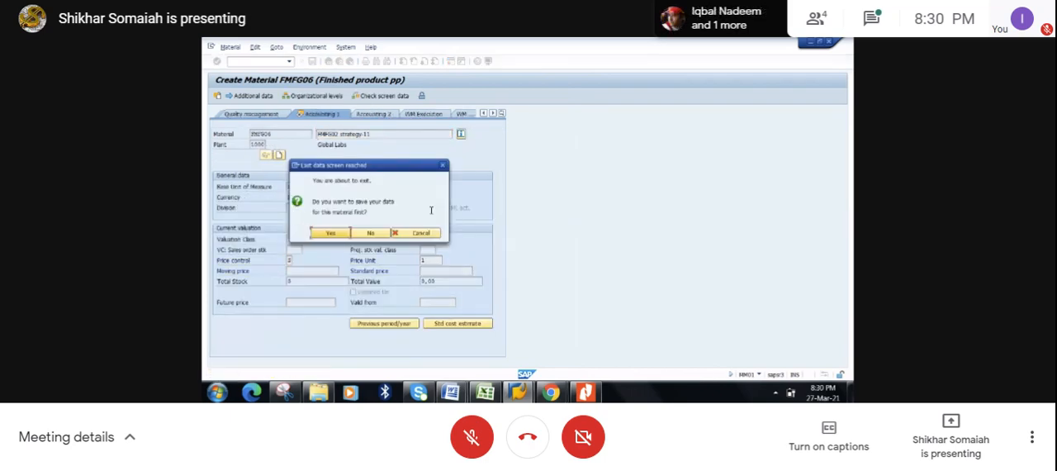
click(337, 234)
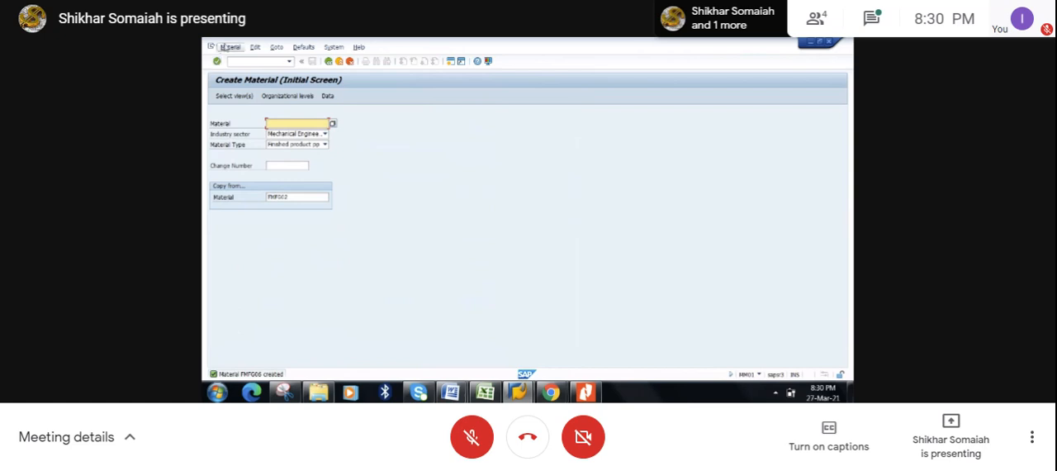
- Bring up material FMFG06 in the immediate Change Material function
click(224, 48)
mouse_move(243, 80)
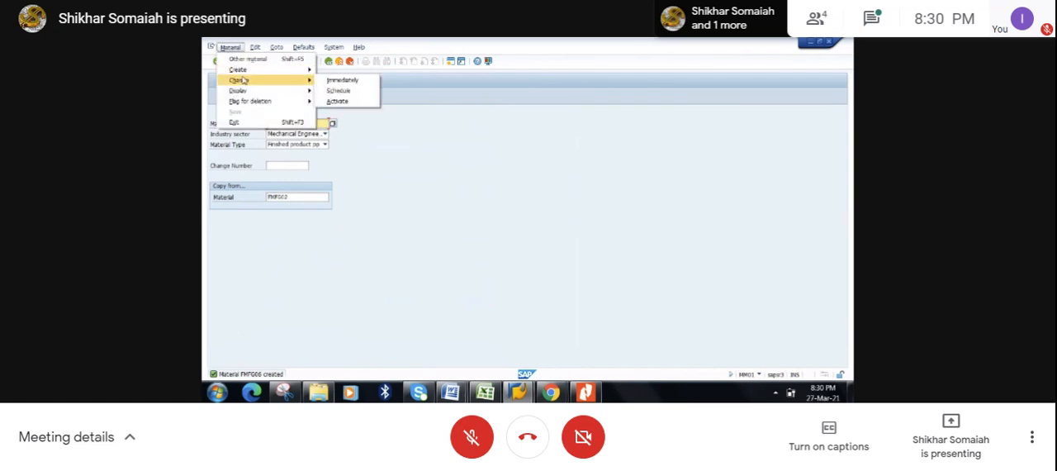
click(339, 80)
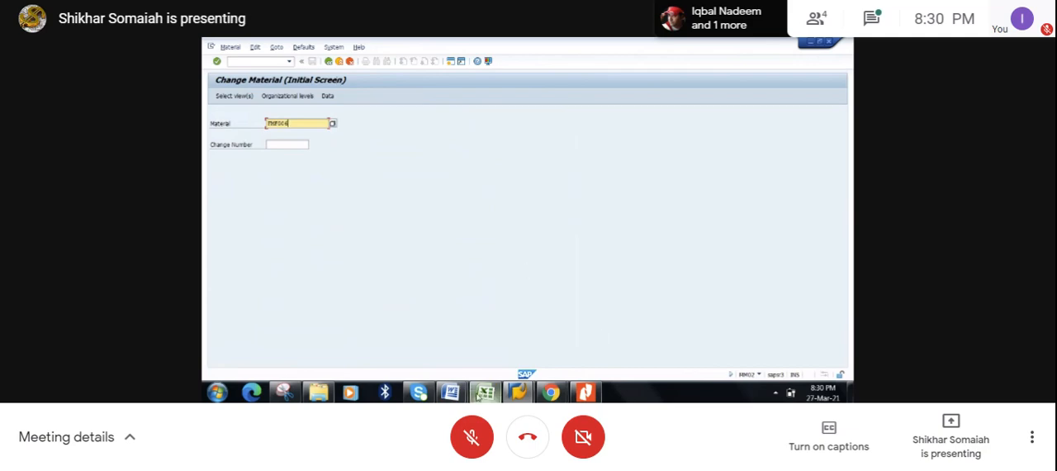
- Switch to the Excel workbook, replace the material number in cell F72 with FMFG06, and save the workbook
click(486, 392)
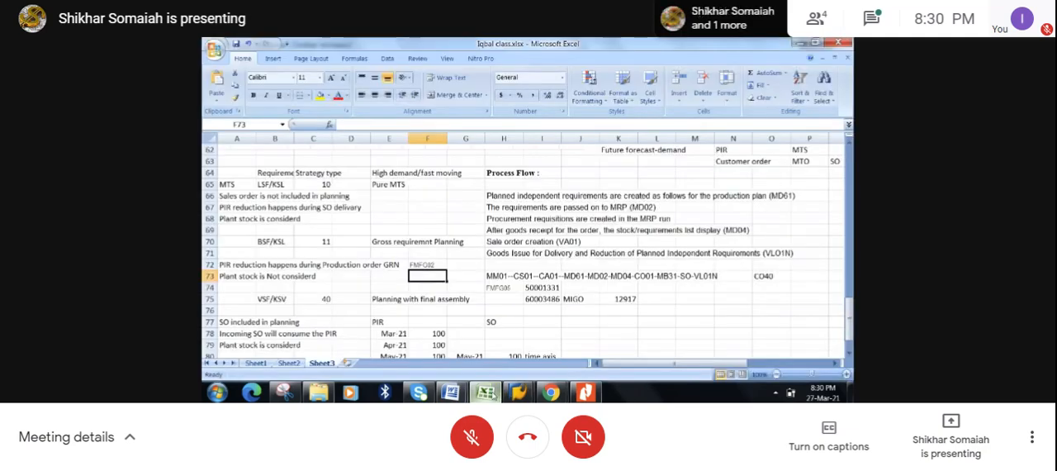
click(424, 264)
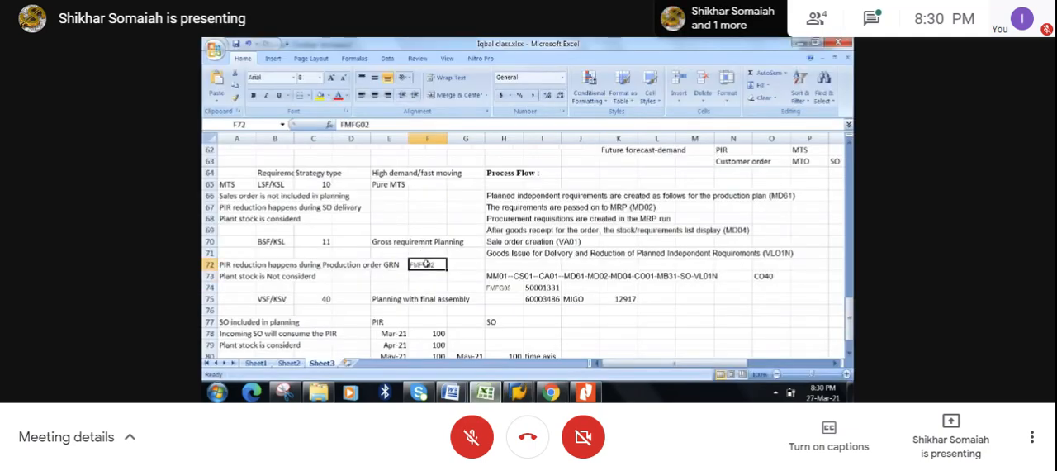
text(FMFG06)
click(236, 44)
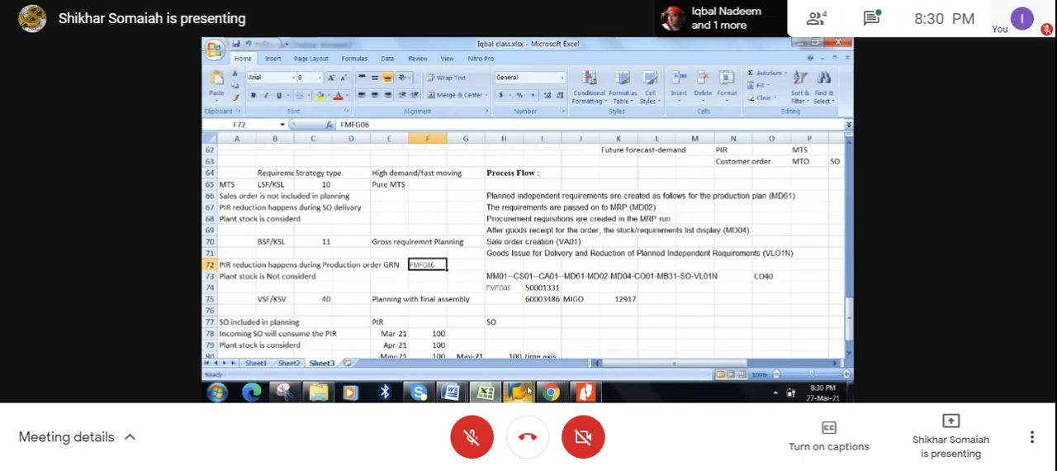
- Switch back to SAP and start transaction CS01 to create a material BOM
click(519, 391)
click(591, 335)
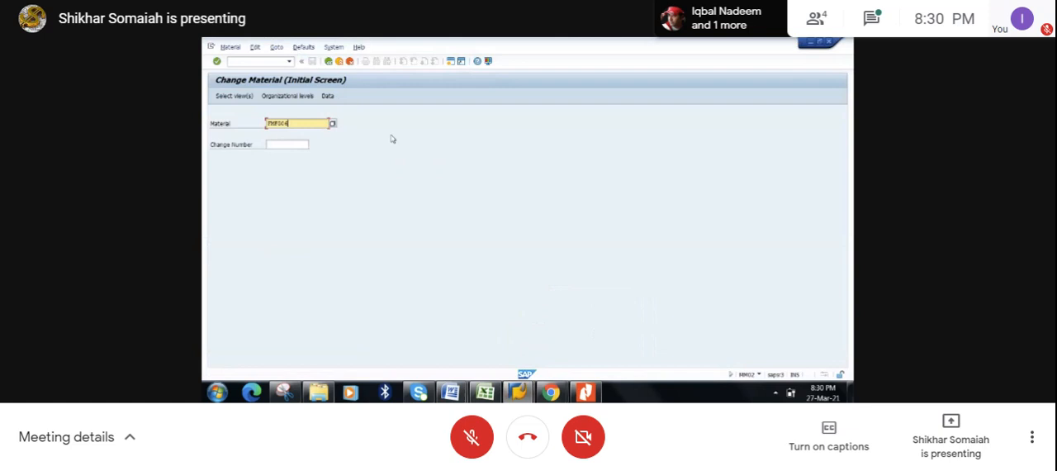
click(244, 63)
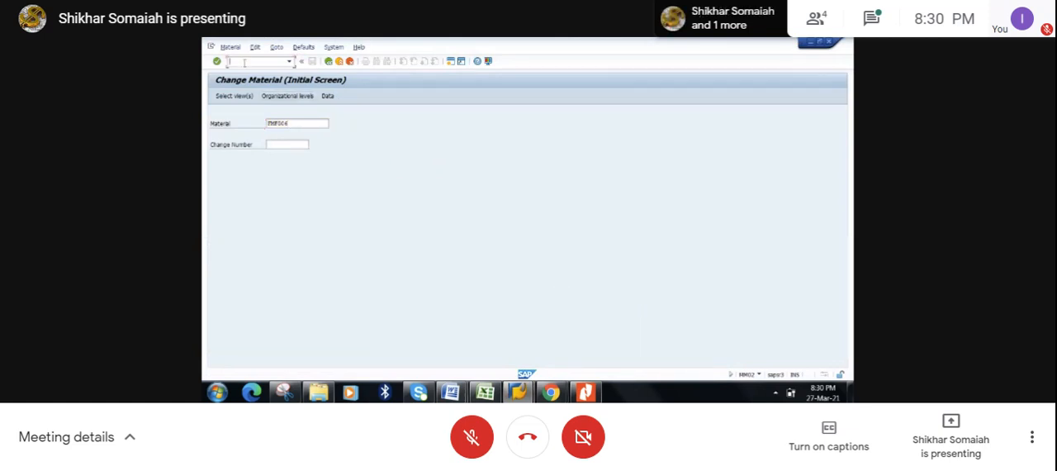
text(/ncs01)
key(Return)
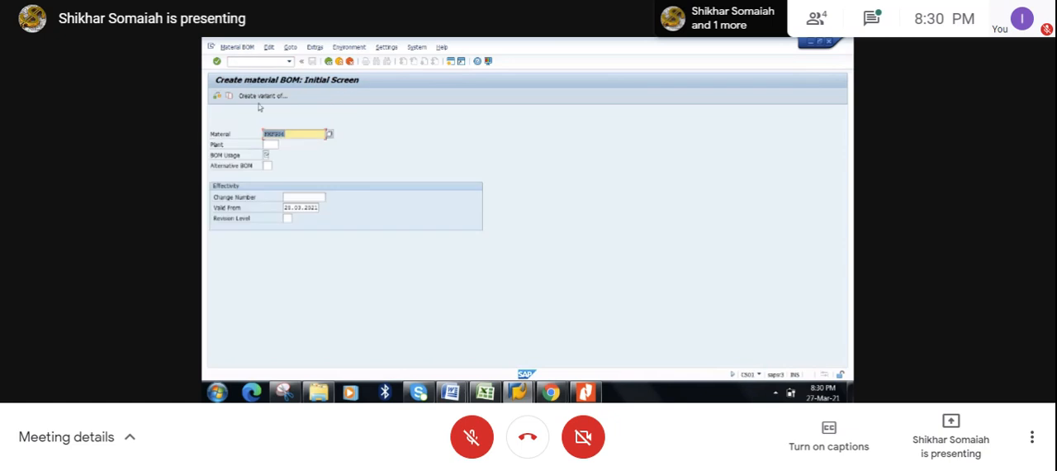
- Set plant 1000 and BOM usage 1 for material FMFG06 and proceed to the BOM item overview
click(271, 144)
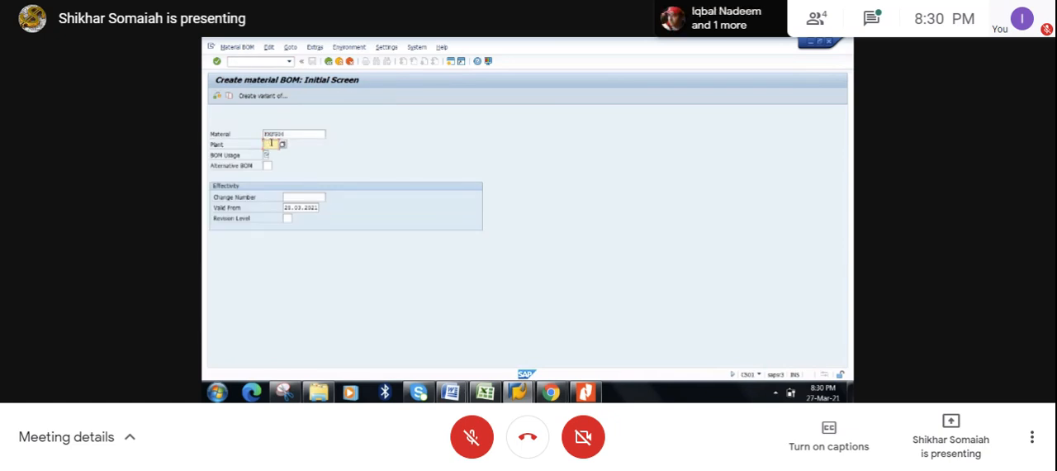
text(1000)
click(266, 155)
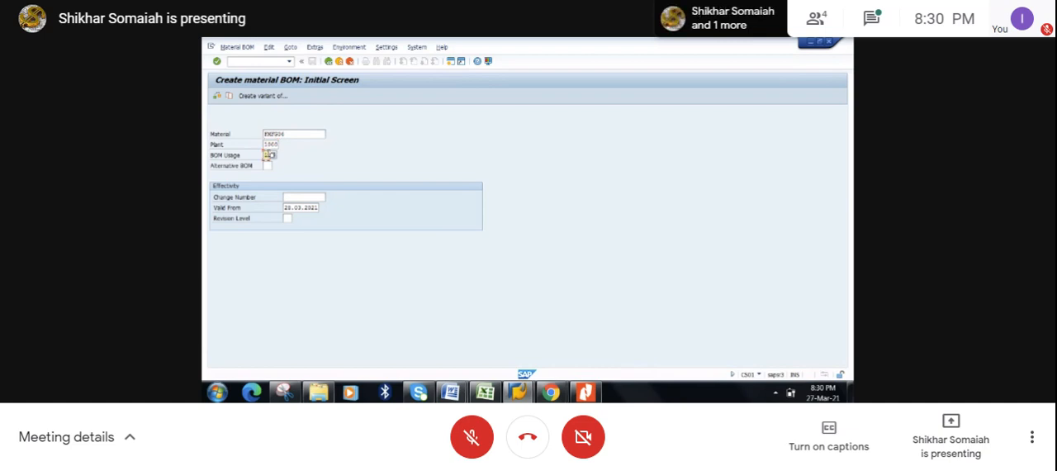
key(Return)
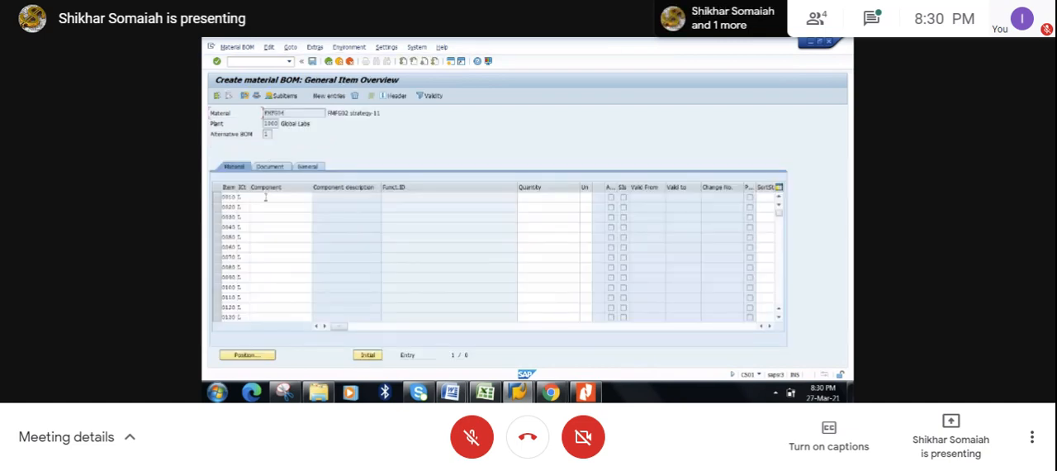
- Add component 1853, the hollow shaft, as item 0010 with quantity 1 and save the BOM
click(267, 197)
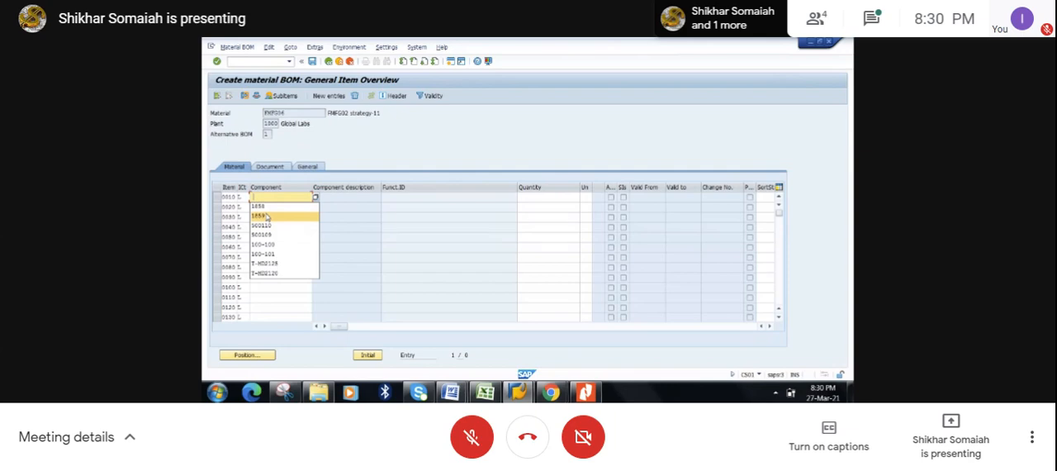
click(266, 216)
click(539, 195)
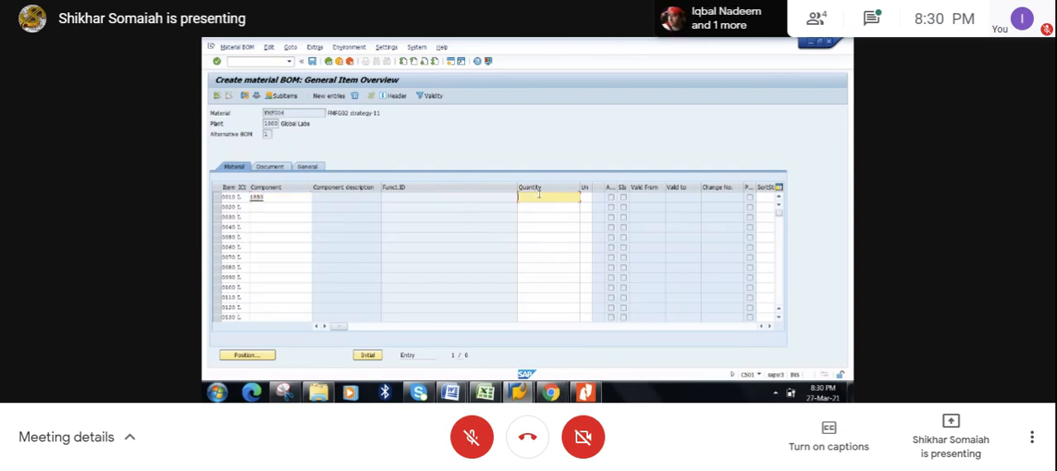
text(1)
key(Return)
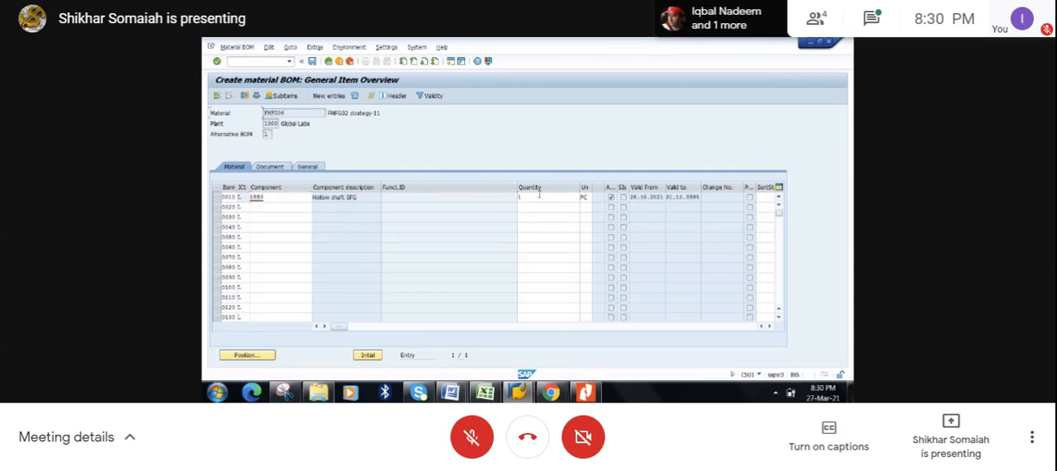
click(314, 62)
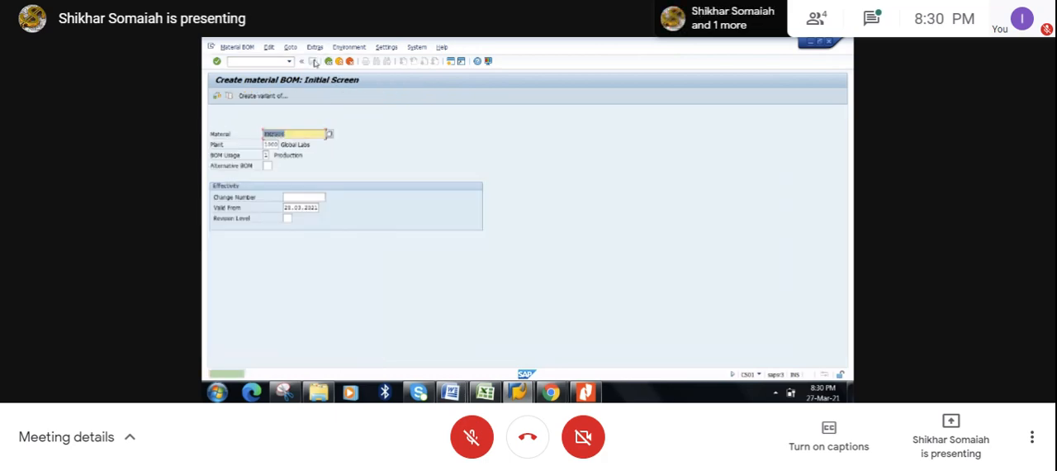
- Start transaction CA01 and proceed to the routing header details for FMFG06 in plant 1000
click(252, 62)
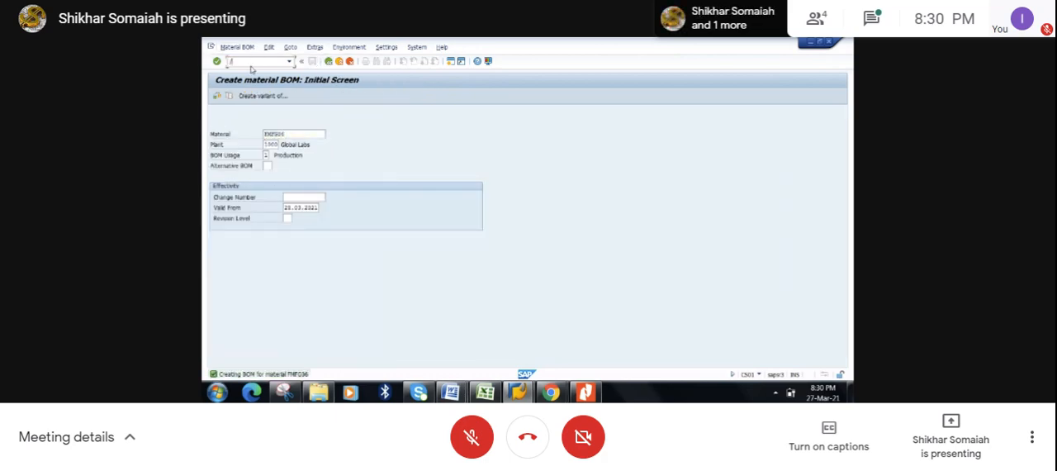
text(/ncs03)
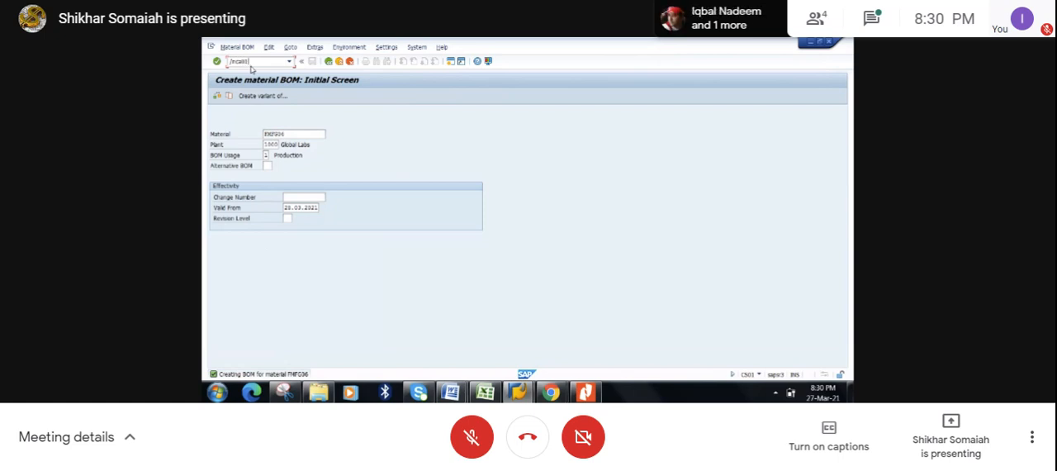
text(01)
key(Return)
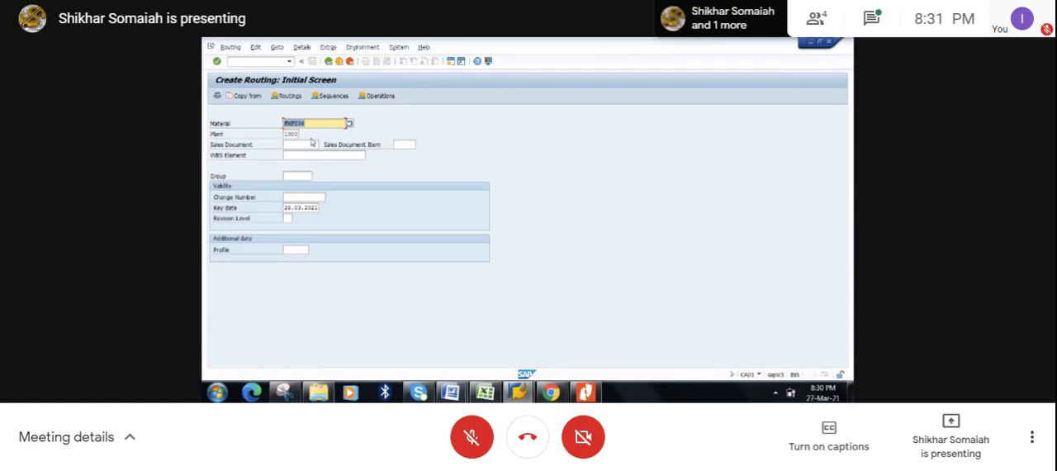
key(Return)
- Set the routing header's usage to 1, Production, and its status to 4, Released (general)
click(288, 228)
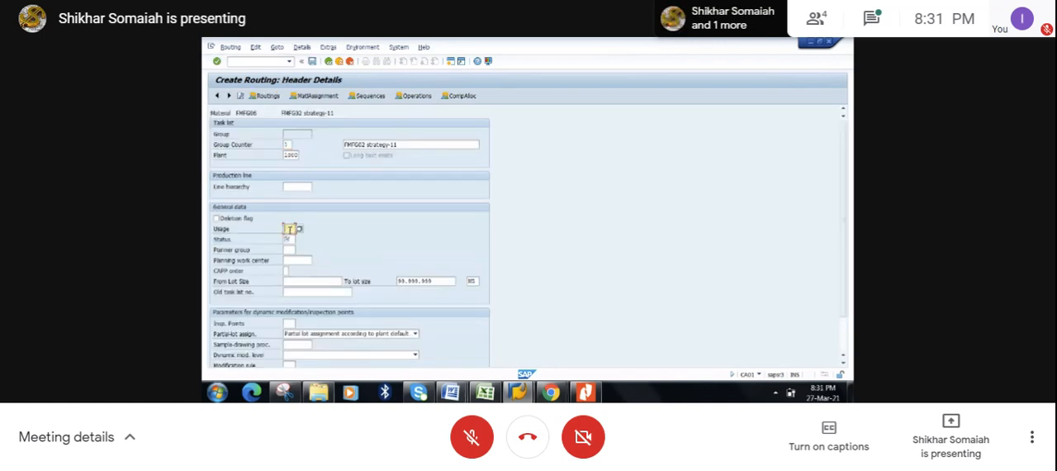
click(299, 228)
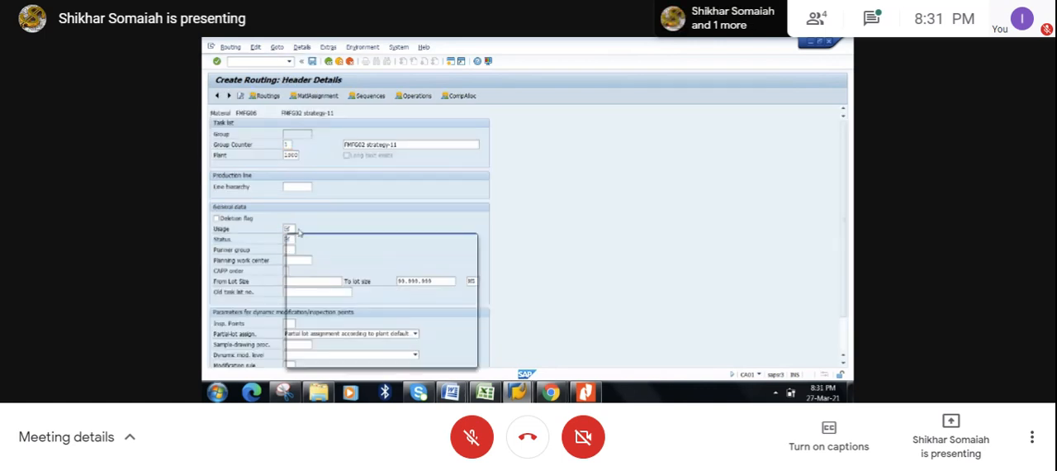
double_click(335, 138)
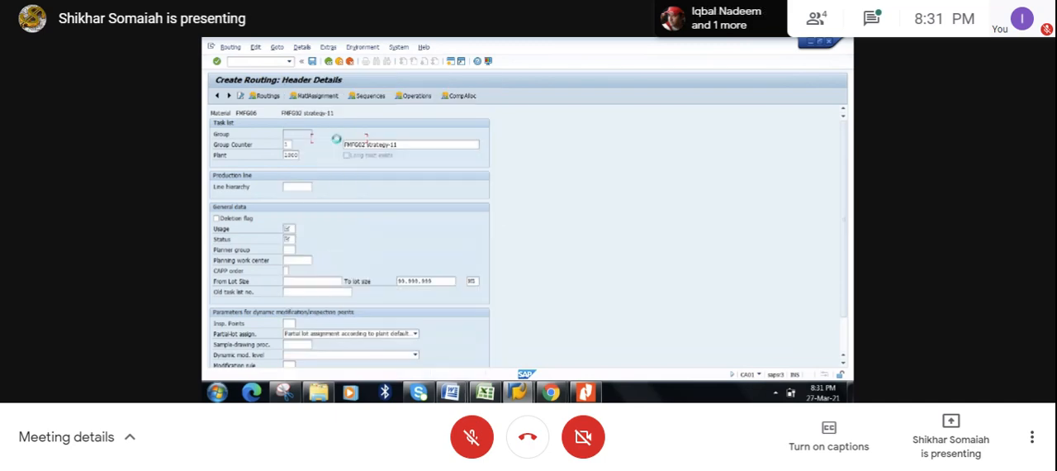
click(288, 239)
click(299, 238)
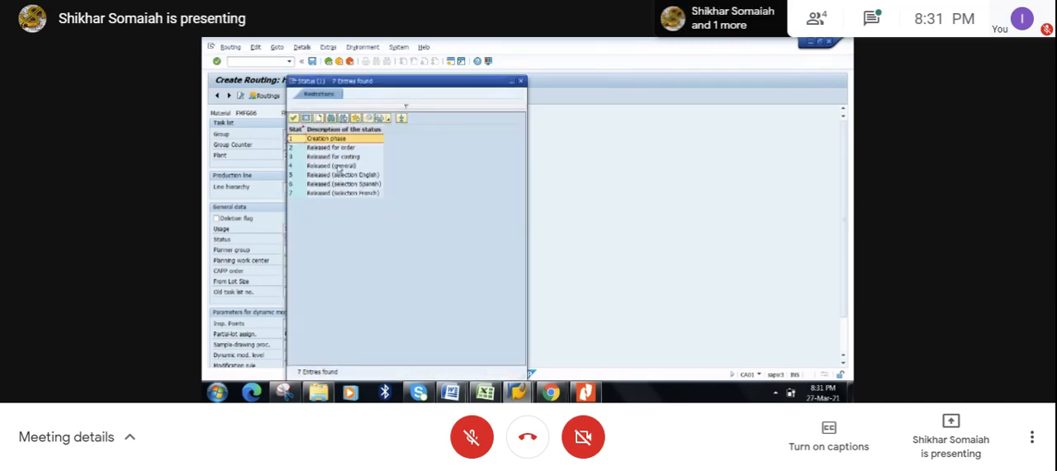
double_click(335, 166)
key(Return)
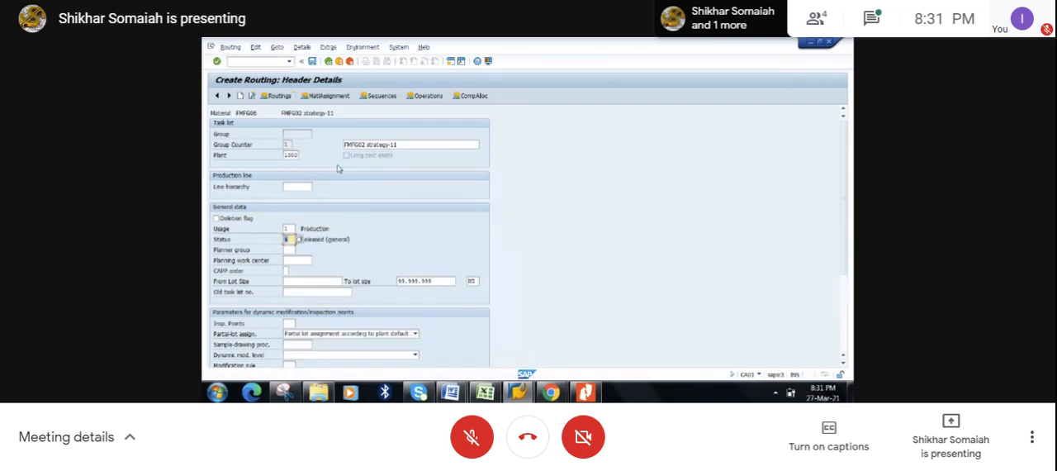
- Assign work centers GLOBAL-1, GLOBAL-2 and GLOBAL-3 to operations 0010, 0020 and 0030 in the operation overview
click(418, 97)
click(255, 166)
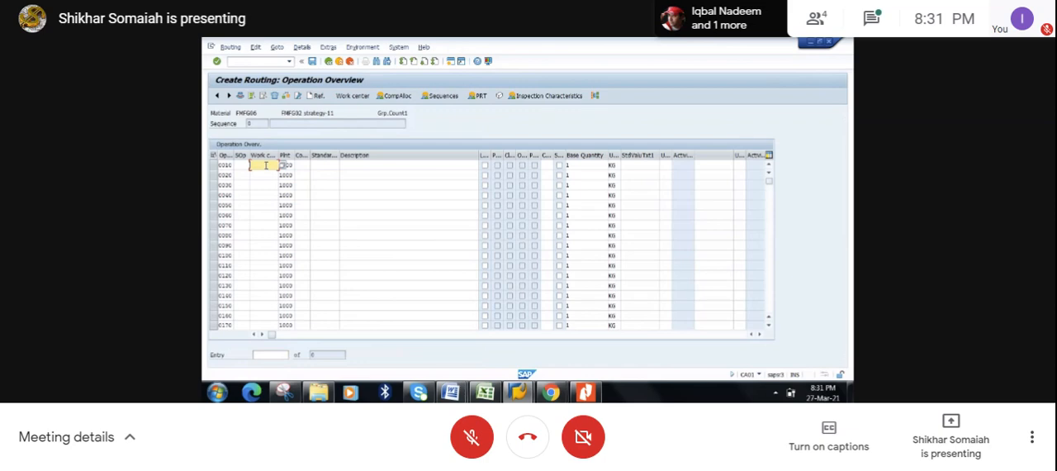
click(268, 193)
click(268, 175)
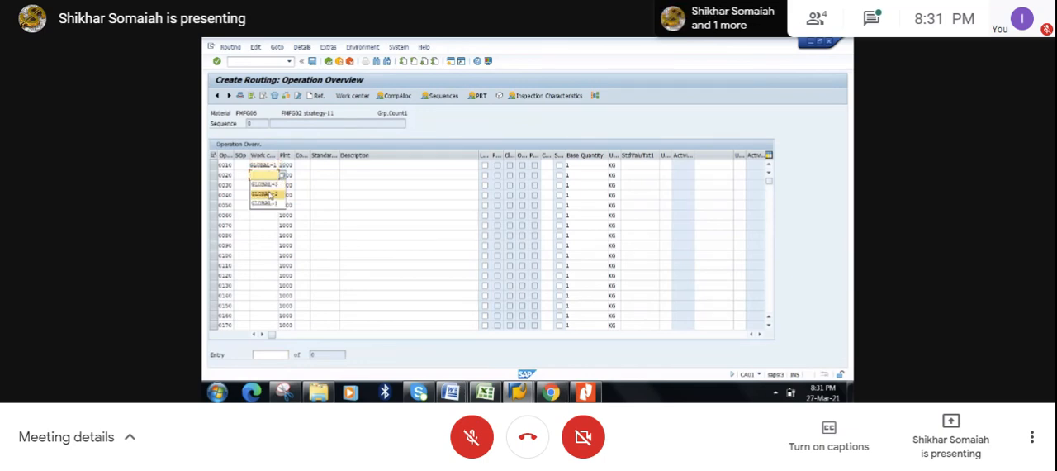
click(269, 193)
click(266, 185)
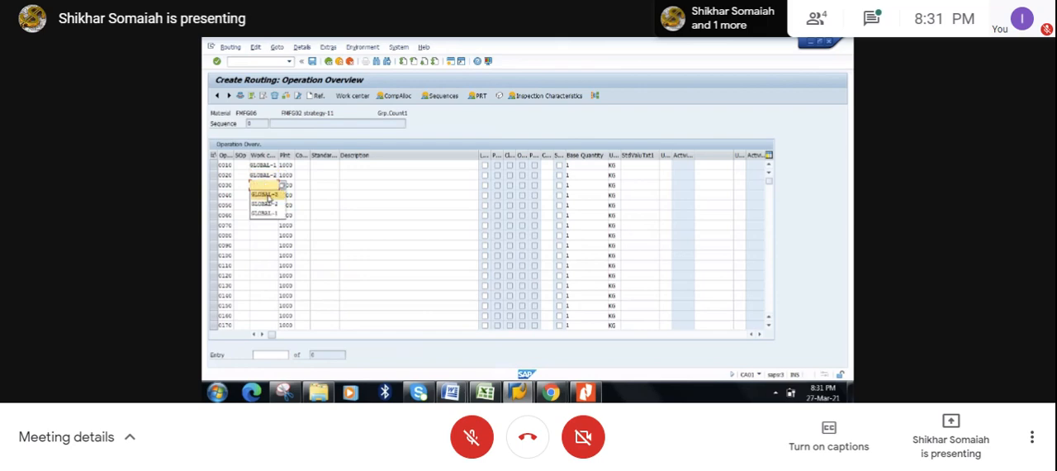
click(268, 195)
key(Return)
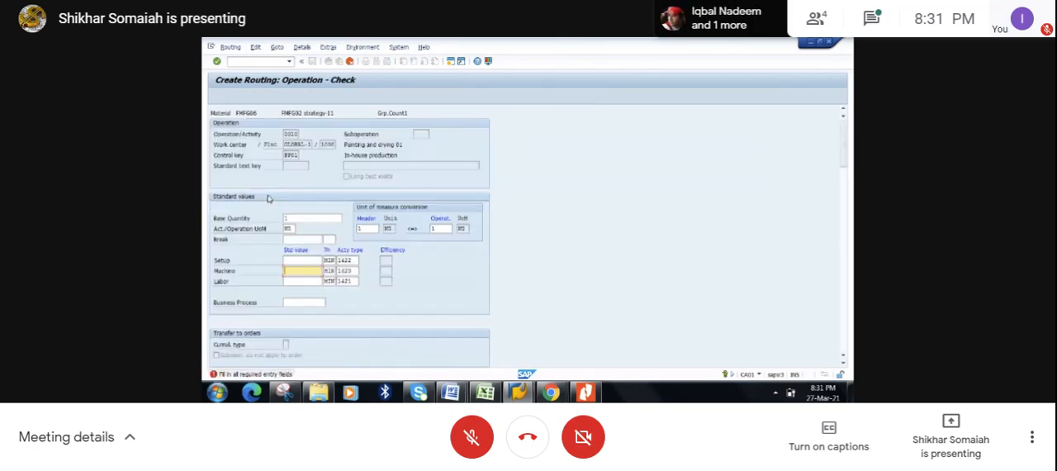
- Enter standard values of 10 minutes each for setup and machine, plus a labor time, for operation 0010 and accept them
text(10)
click(291, 261)
text(10)
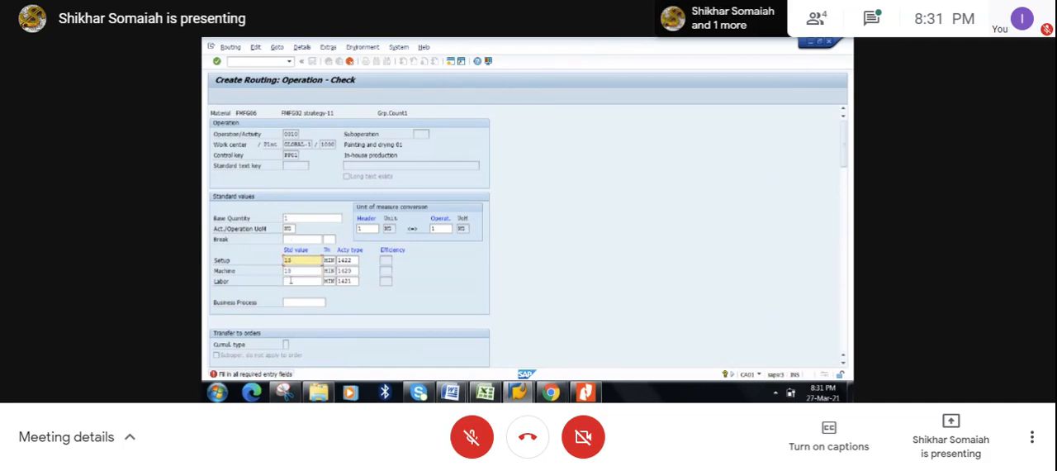
click(291, 281)
text(10)
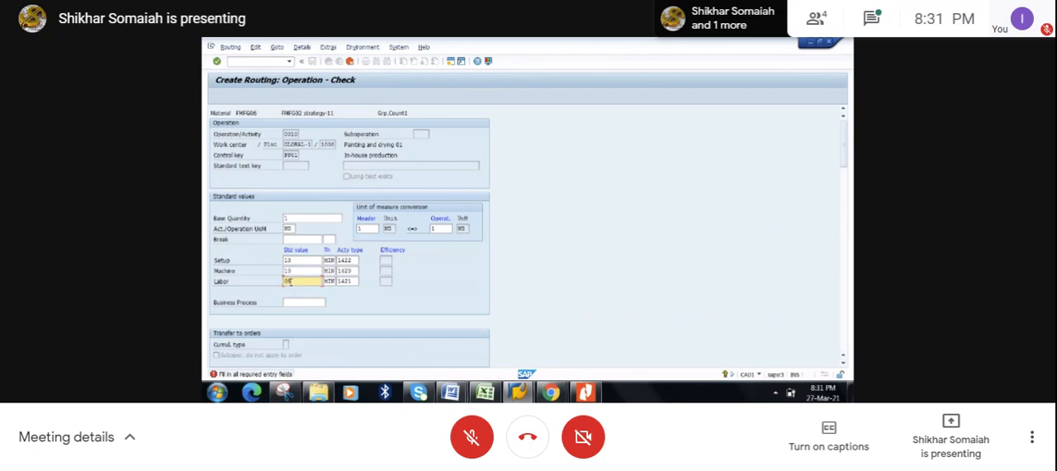
key(Return)
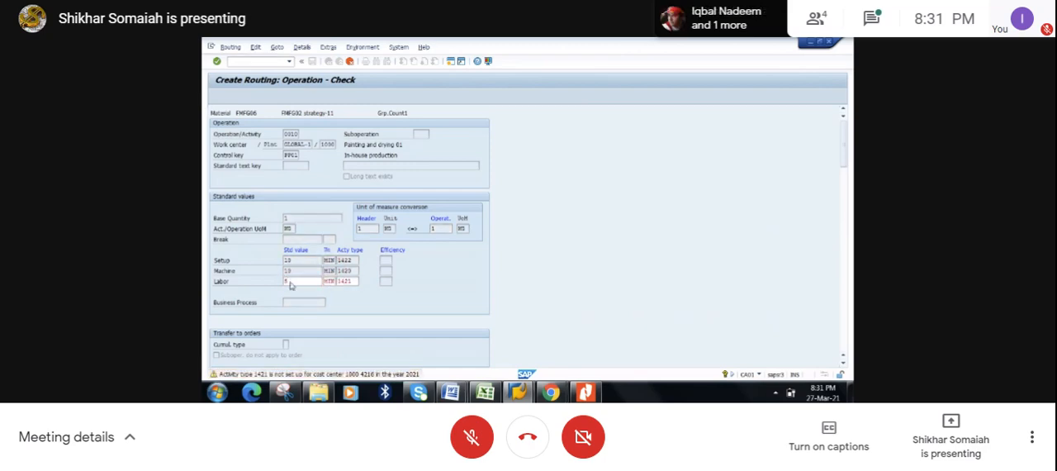
key(Return)
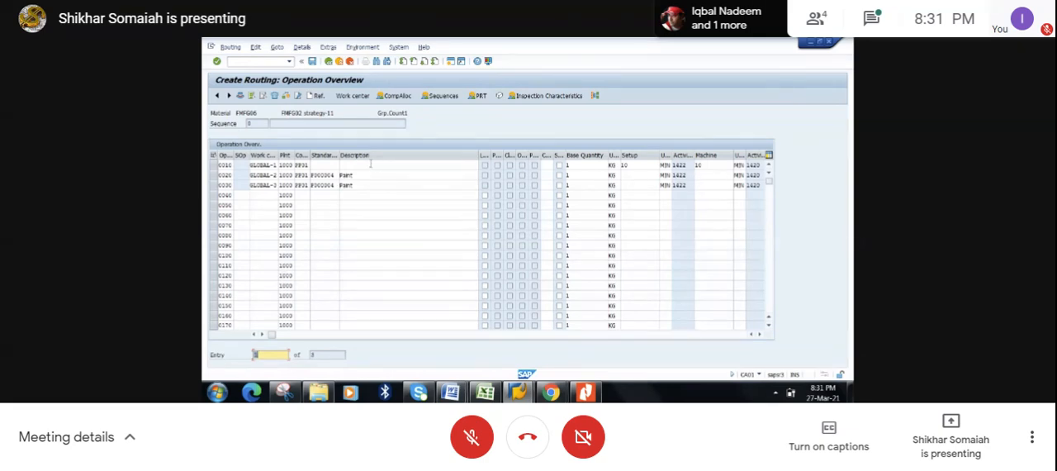
- Enter Operation 1 as the description of operation 0010 in the operation overview
click(371, 164)
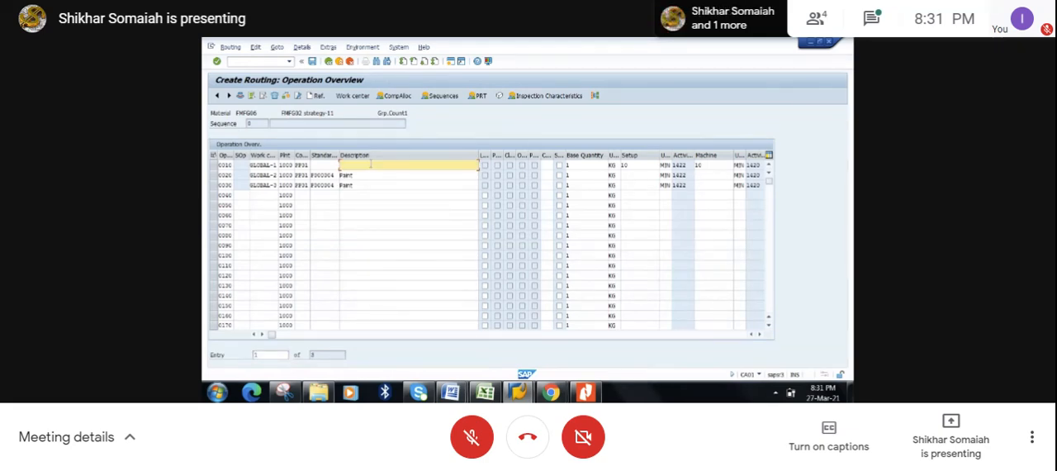
text(Oper)
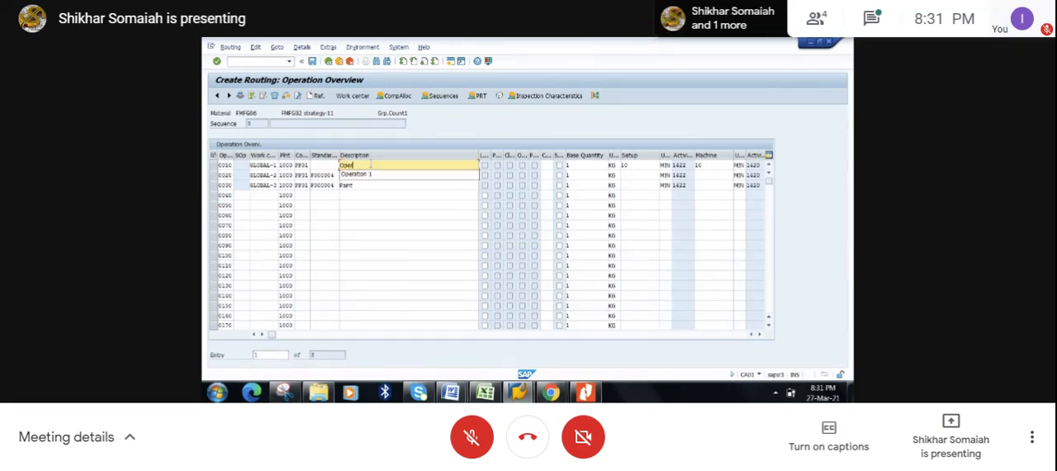
text(ator)
text( 1)
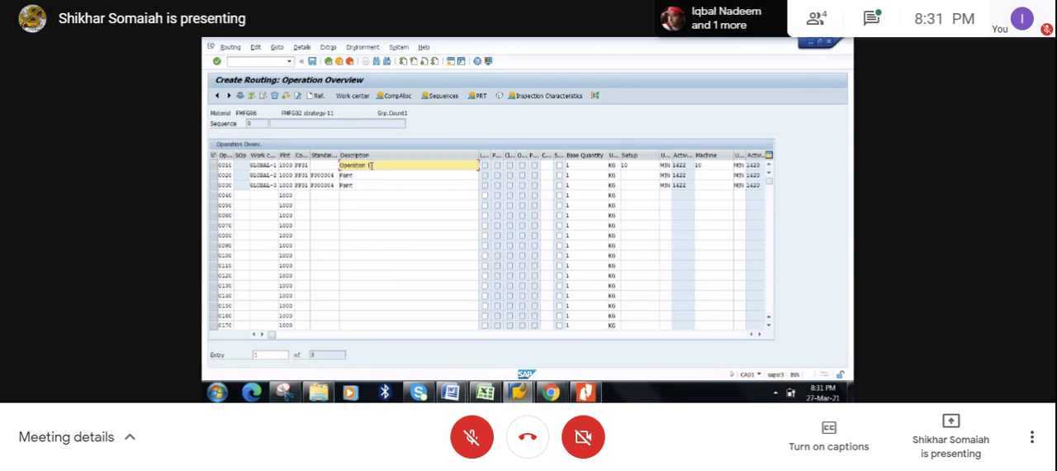
- Replace the description of operation 0020 with Operation 2
click(355, 176)
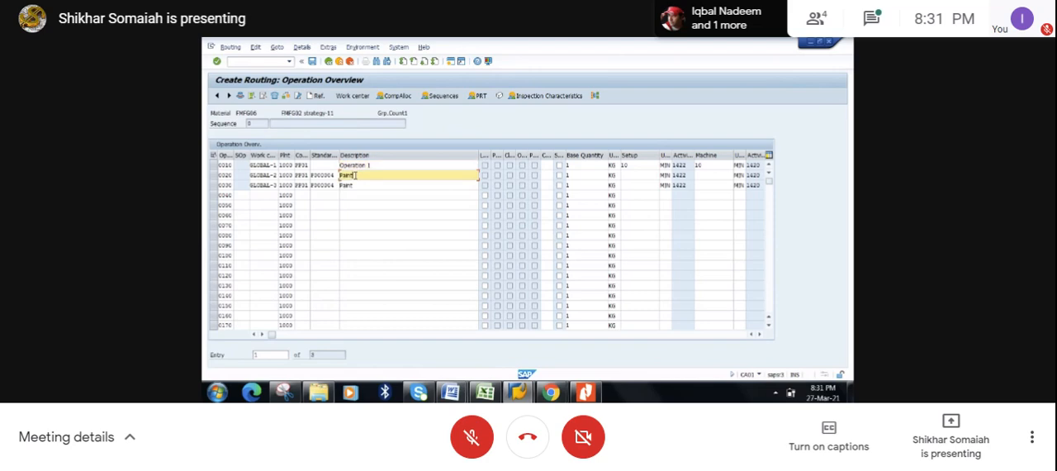
key(BackSpace)
key(BackSpace)
key(BackSpace)
text(Operation 1)
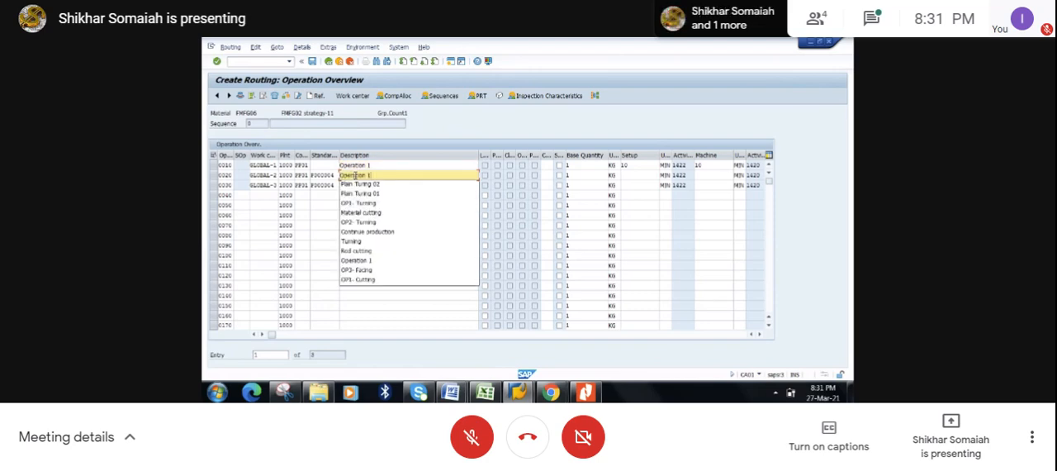
key(BackSpace)
text(2)
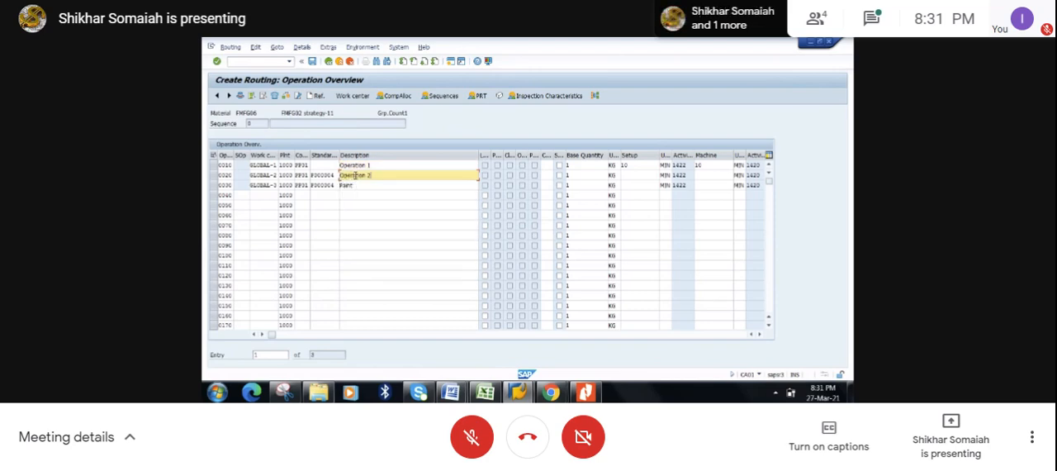
- Replace the description of operation 0030 with Operation 3
click(360, 184)
key(BackSpace)
key(BackSpace)
key(BackSpace)
key(BackSpace)
key(BackSpace)
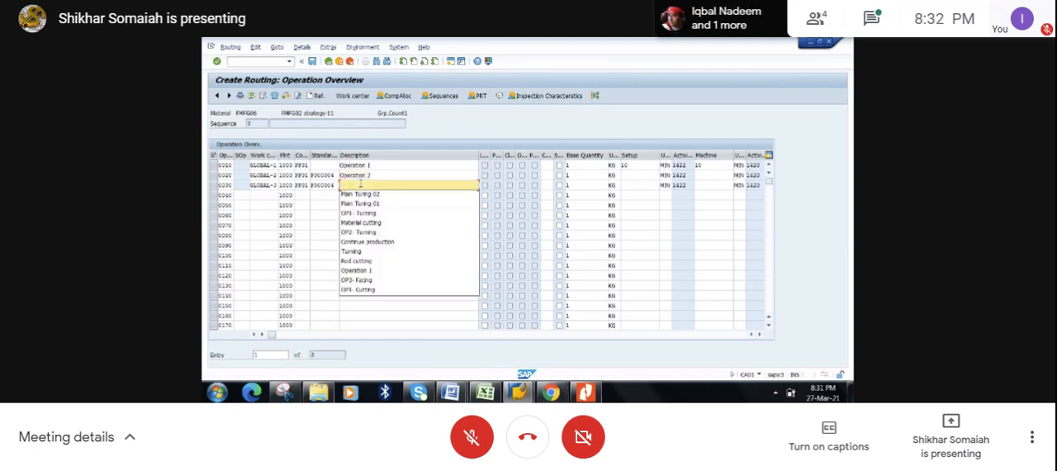
text(Operation 1)
key(BackSpace)
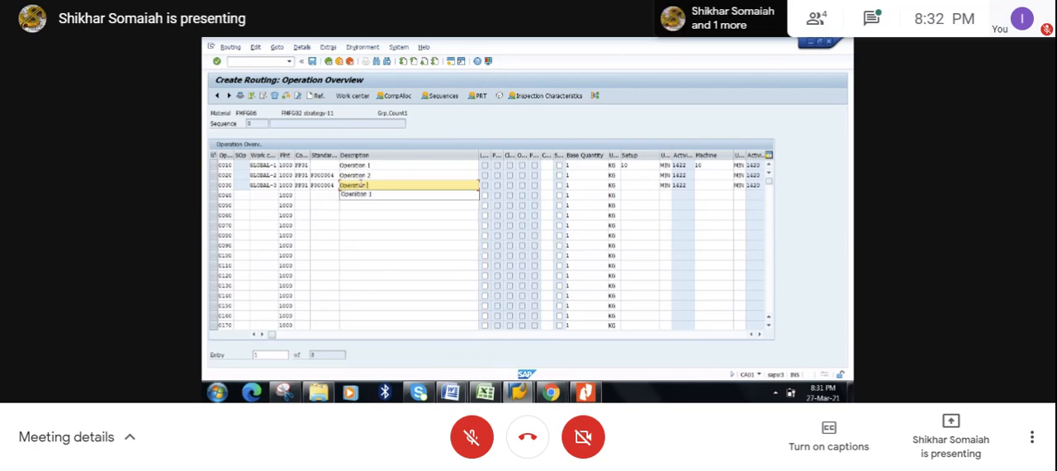
text(3)
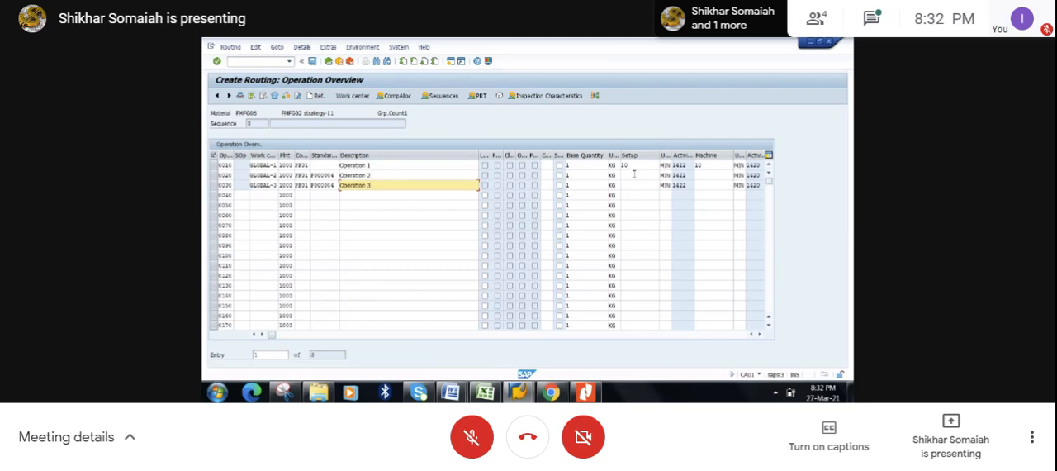
- Set the setup and machine standard values to 10 minutes each for operations 0020 and 0030
click(634, 173)
text(10)
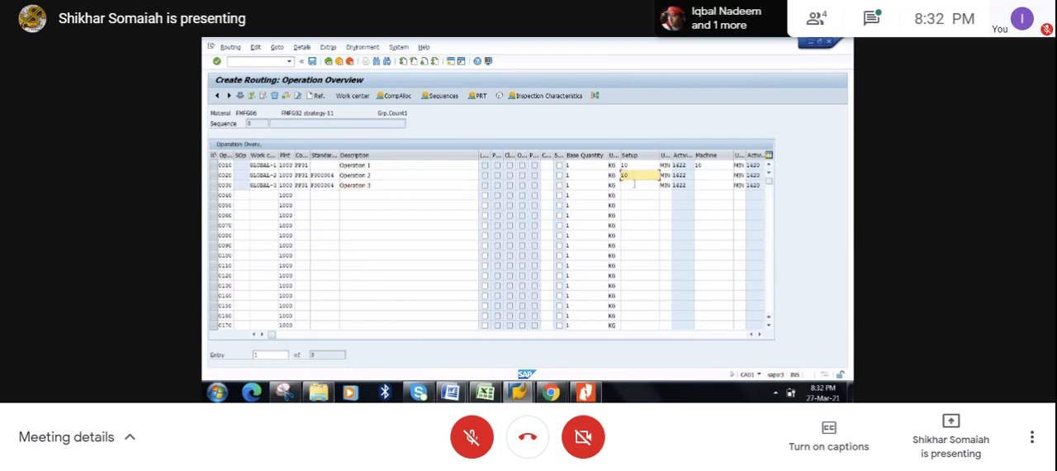
click(633, 185)
text(10)
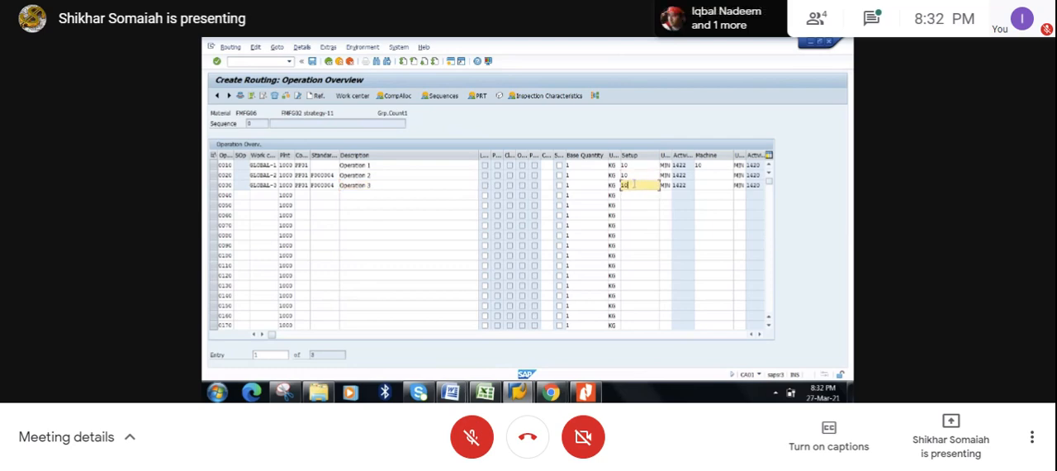
click(698, 176)
text(10)
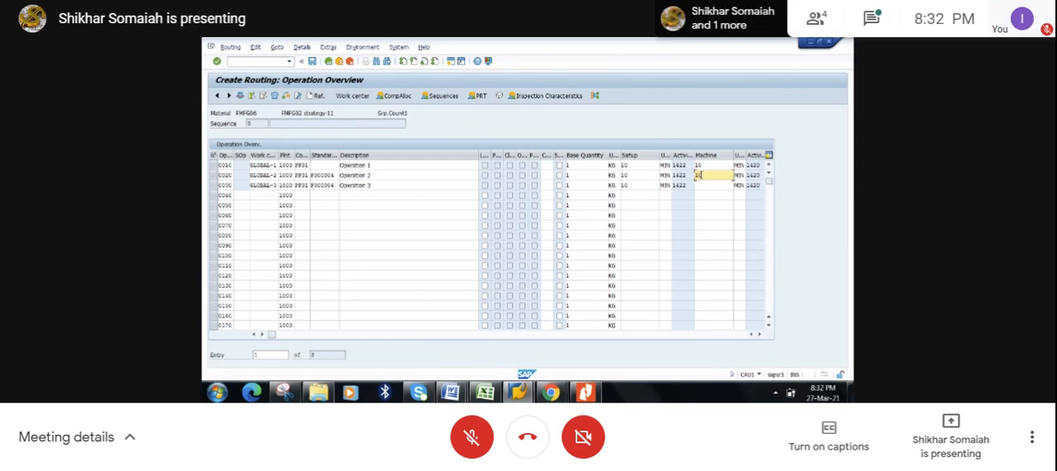
click(698, 185)
text(10)
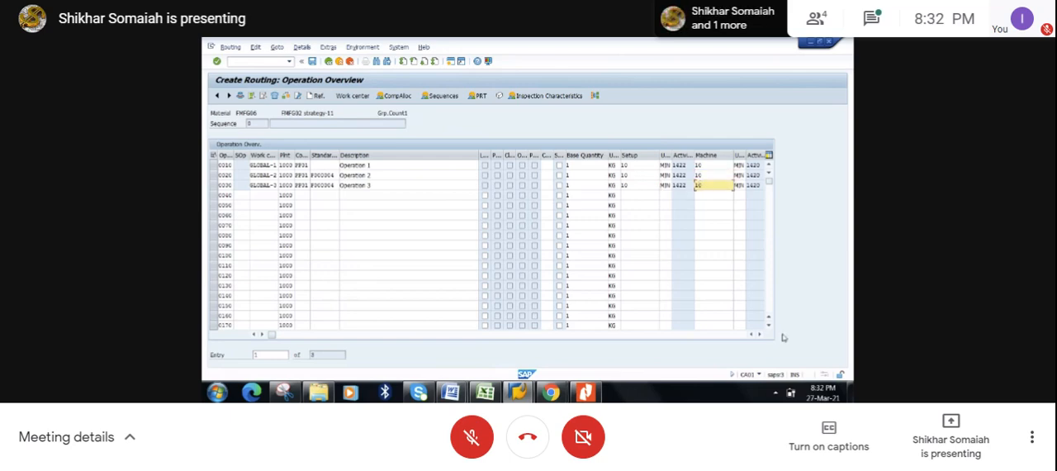
- Set the labor standard value to 4 minutes for operations 0020 and 0030
click(761, 337)
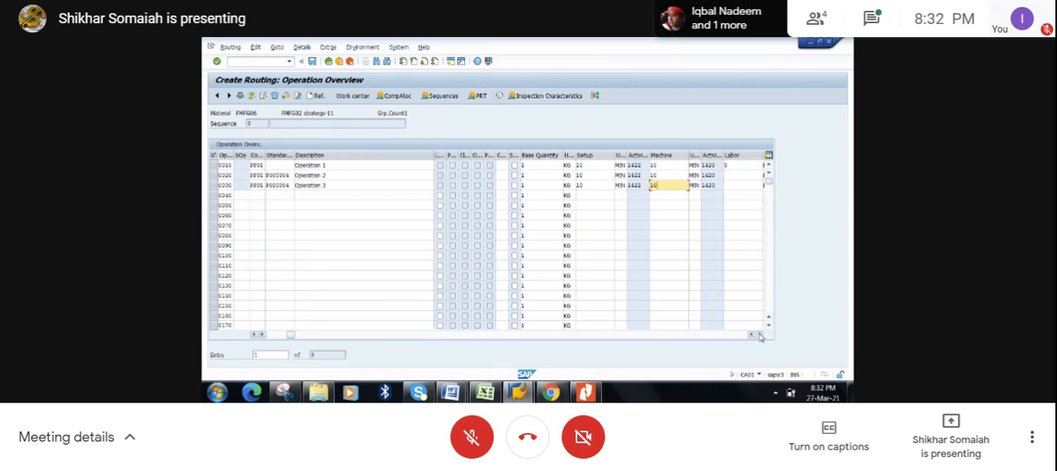
click(761, 336)
click(688, 172)
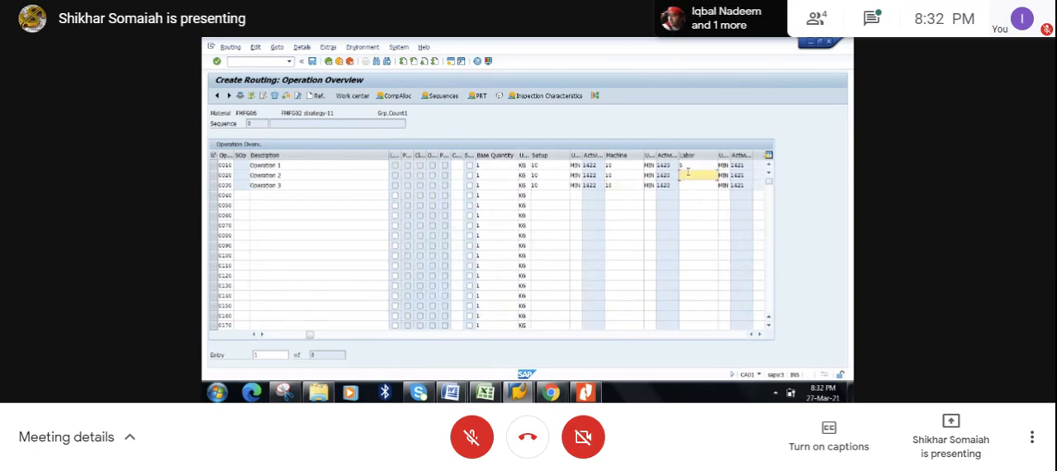
text(4)
click(683, 186)
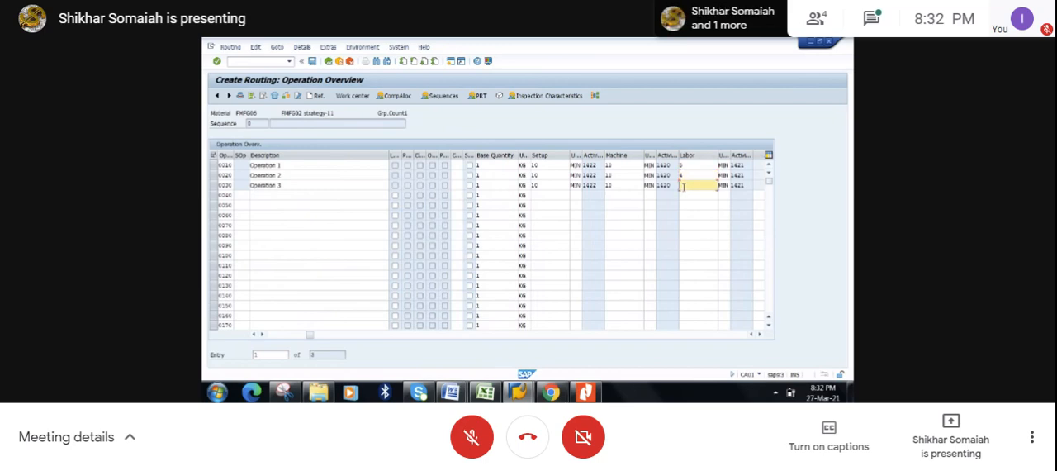
text(4)
- Check the completed operation lines and save the routing for FMFG06
click(281, 334)
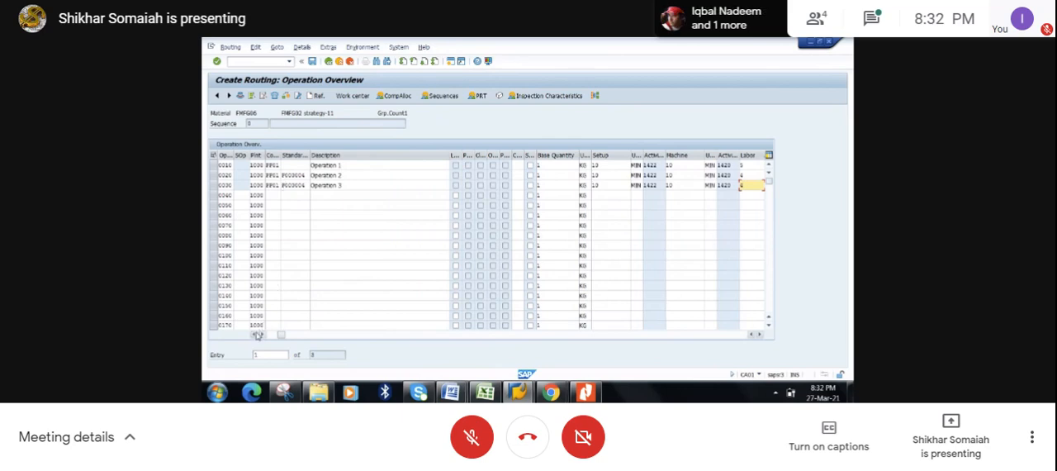
click(258, 335)
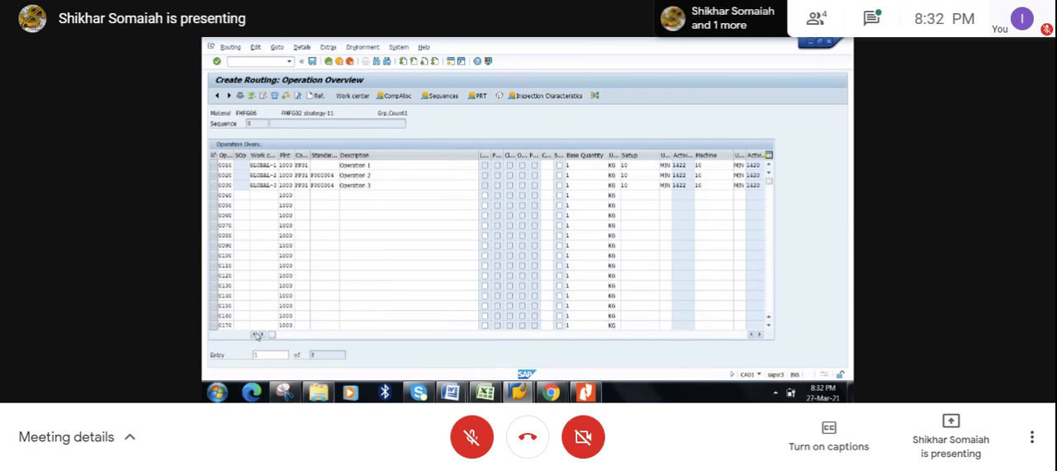
click(258, 336)
click(312, 61)
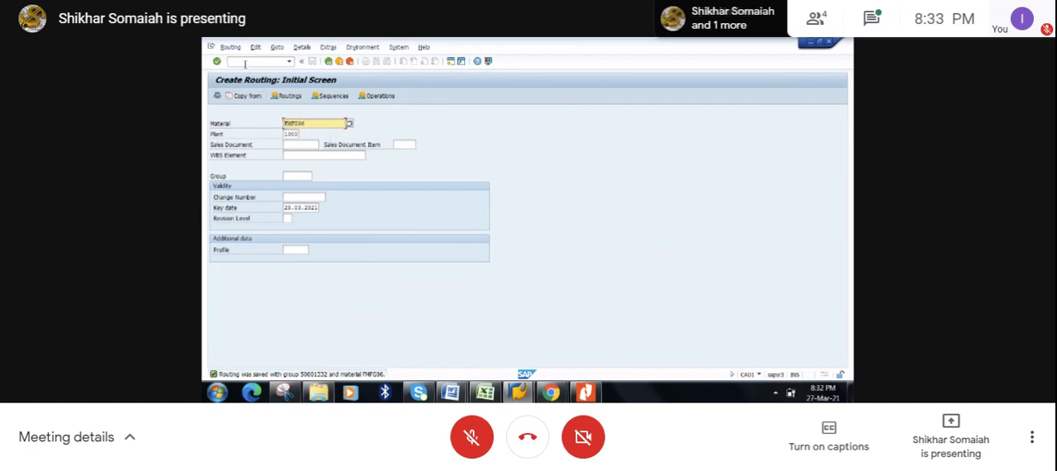
- Start transaction MD04 and display the stock/requirements list for FMFG06 in plant 1000
click(244, 63)
text(/nca)
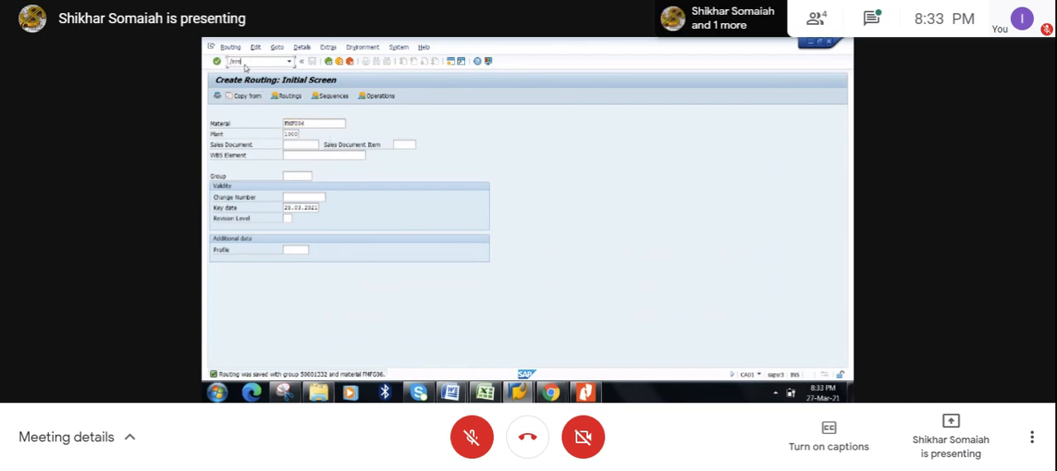
text(04)
key(Return)
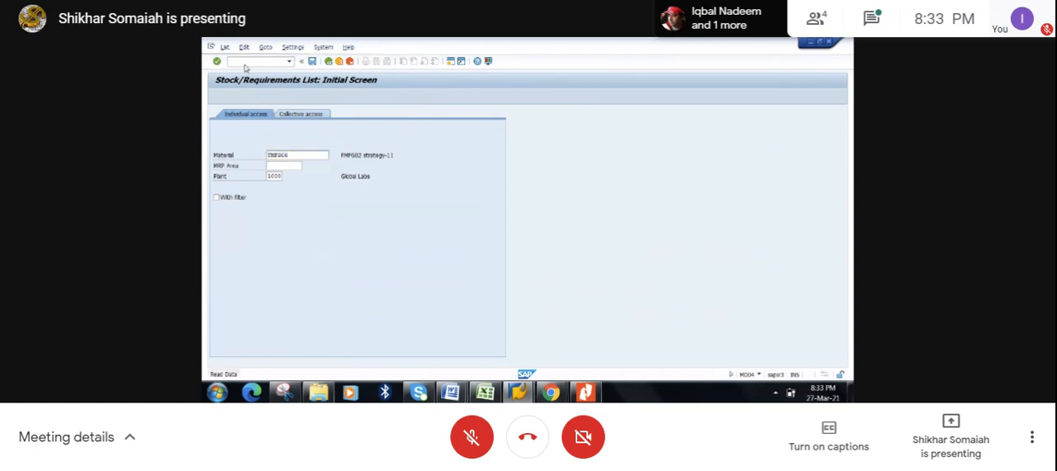
key(Return)
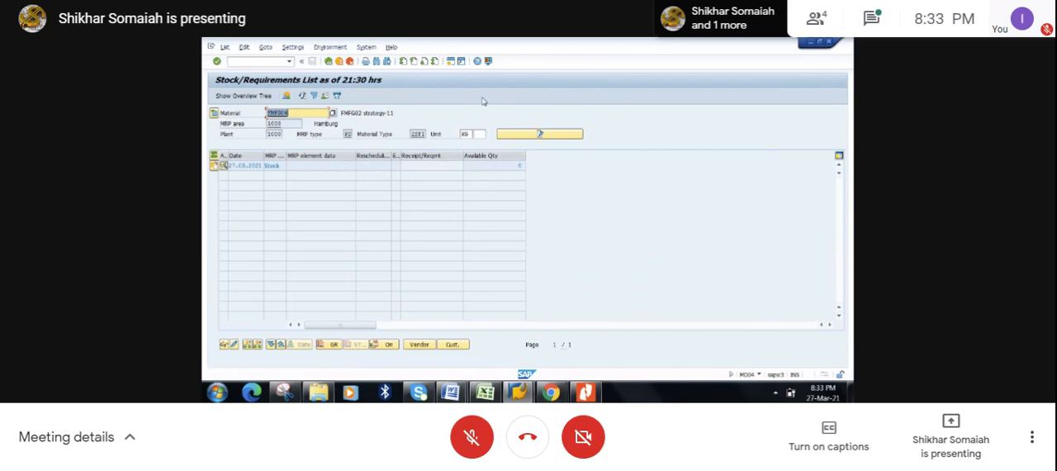
- Open a new session and start transaction MD61 to create planned independent requirements
click(452, 64)
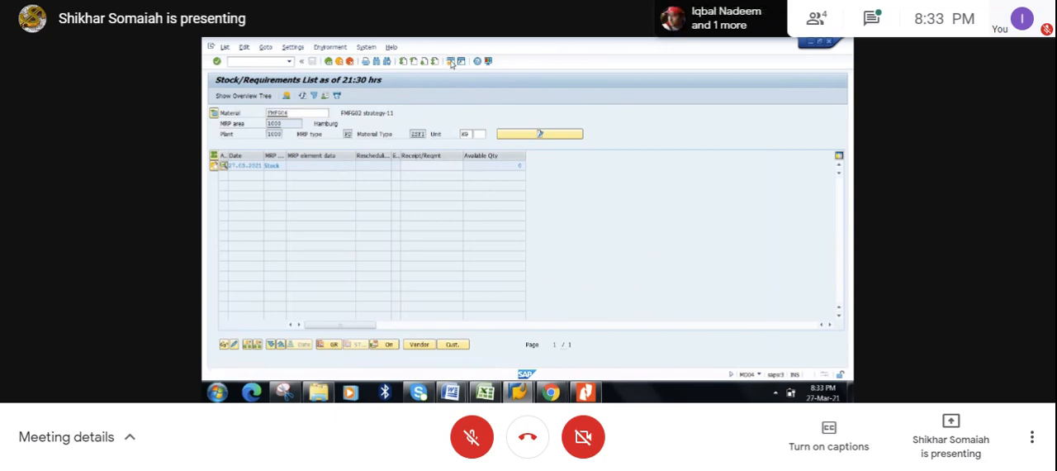
text(md)
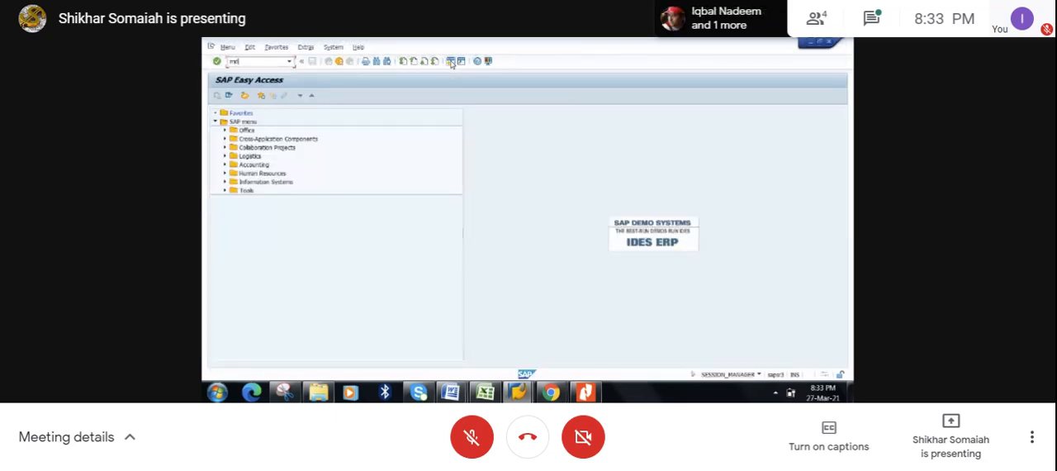
text(61)
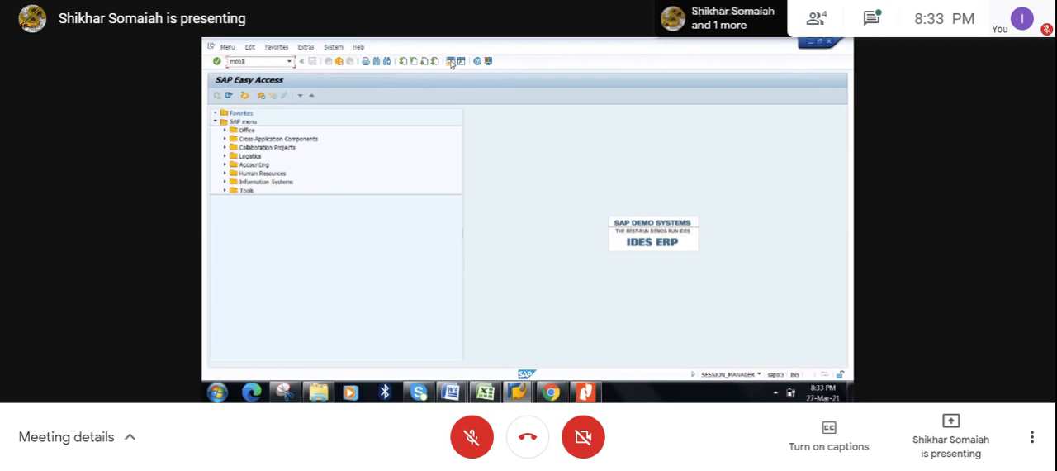
key(Return)
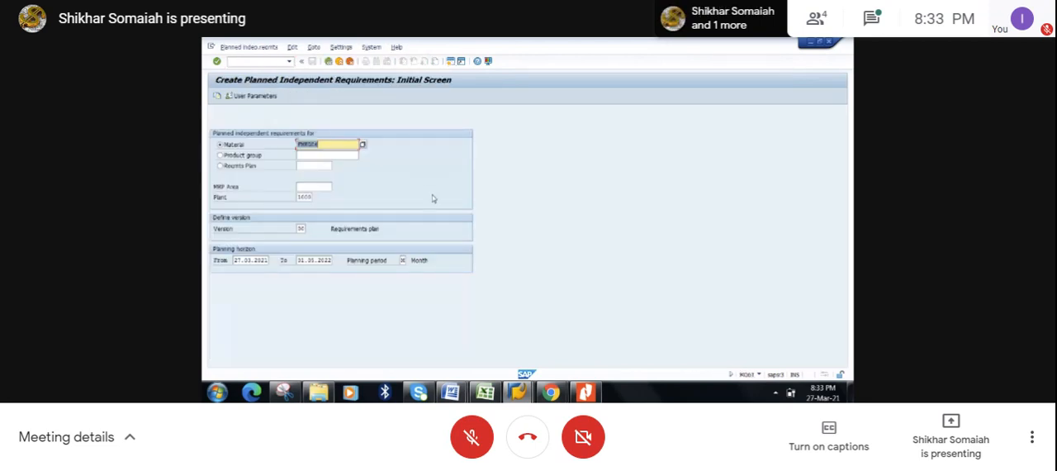
- Set the planning horizon from 01.03.2021 to 01.10.2021 and proceed to the planning table for FMFG06
double_click(241, 259)
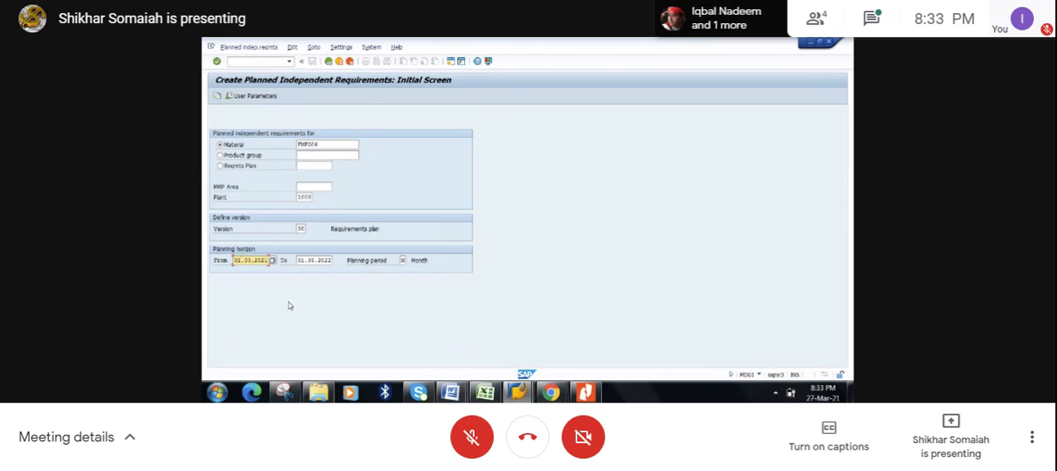
double_click(331, 260)
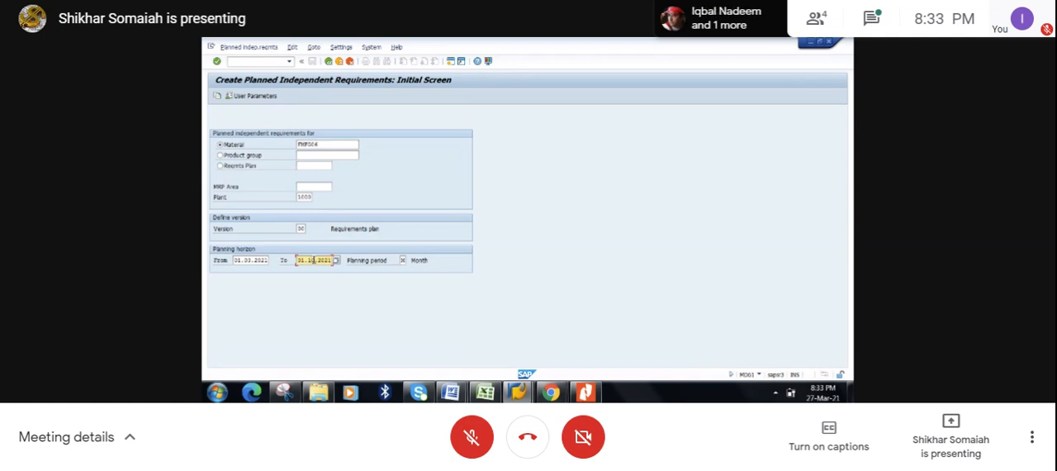
key(Return)
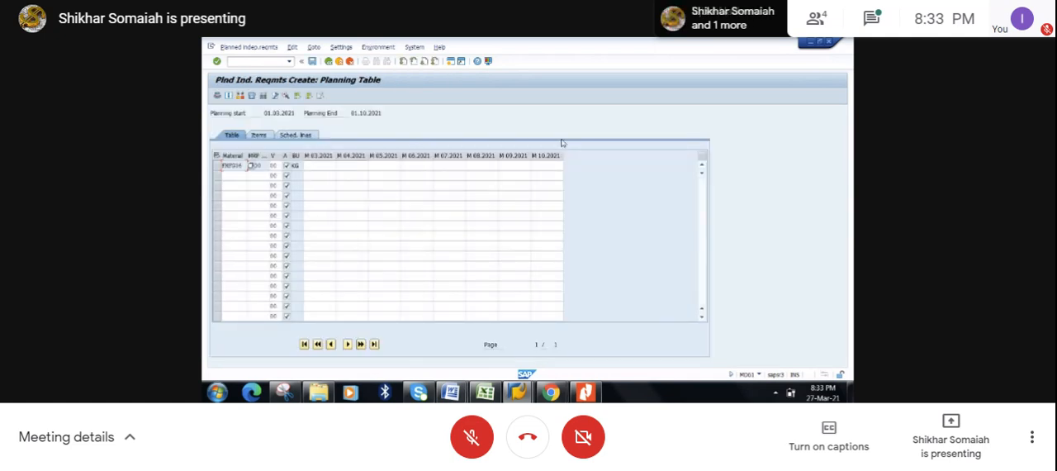
- Enter planned quantities of 10 KG each for months 03.2021, 04.2021 and 05.2021
click(335, 165)
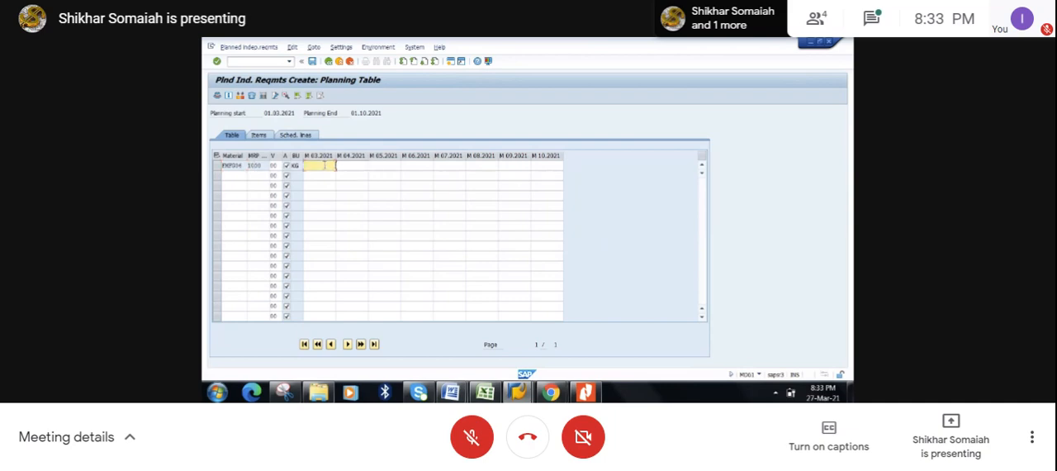
text(10)
click(355, 166)
text(10)
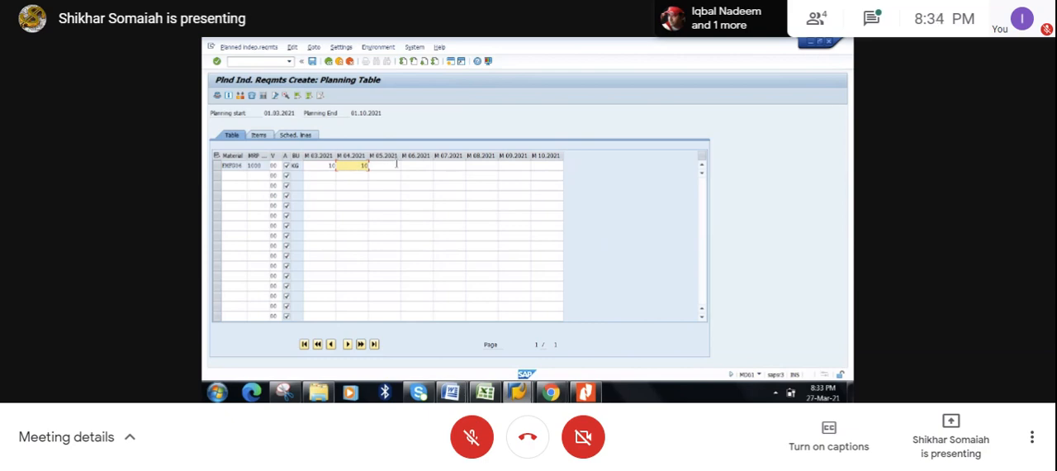
click(397, 165)
text(10)
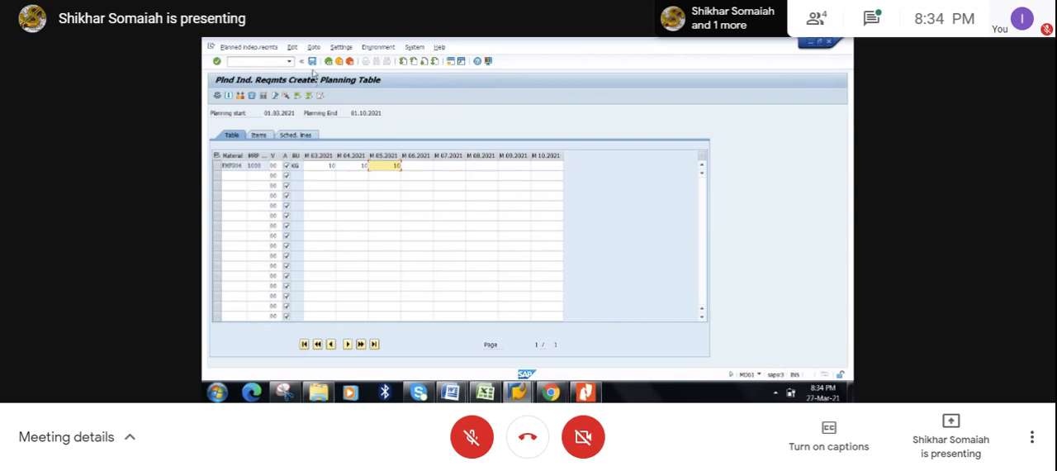
- Save the planned independent requirements and close their session to return to the stock/requirements list
click(313, 62)
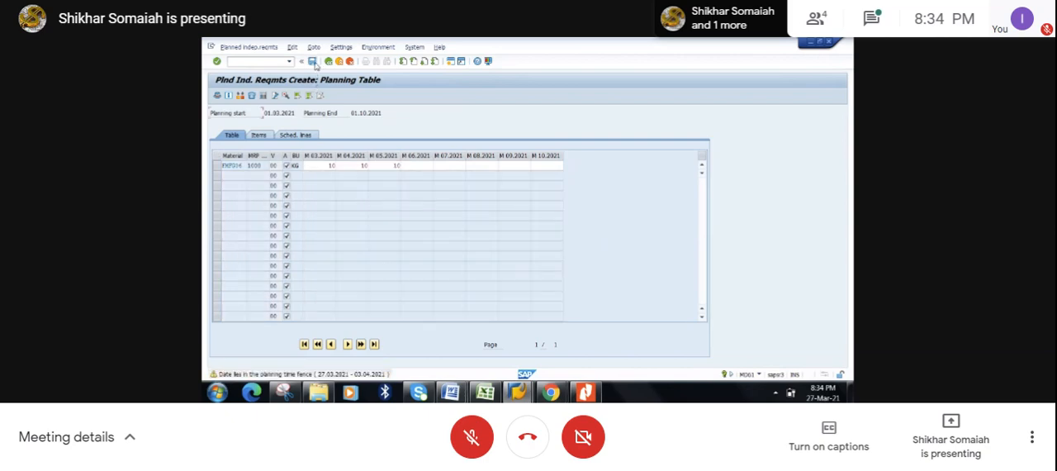
click(314, 62)
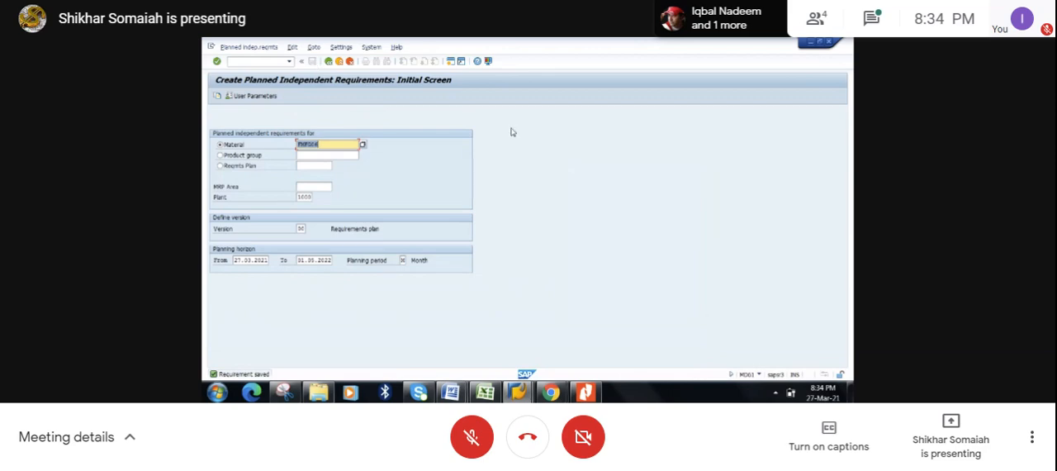
click(829, 44)
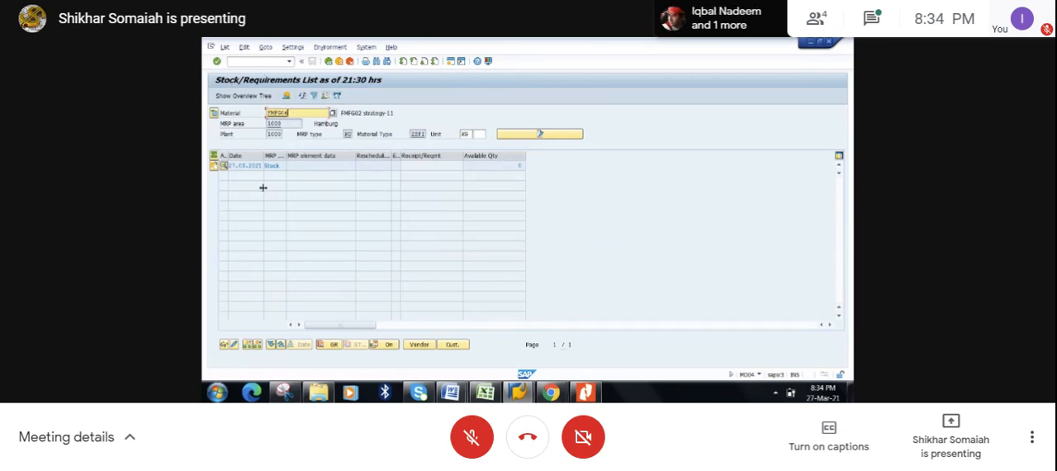
- Refresh the stock/requirements list for FMFG06 and check its independent requirements of type BSF
click(303, 98)
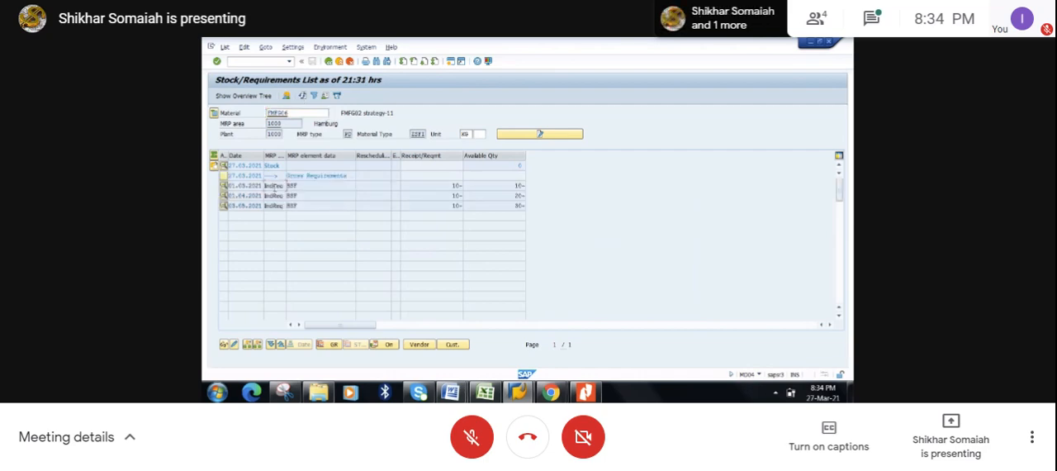
drag(300, 185, 287, 185)
click(286, 185)
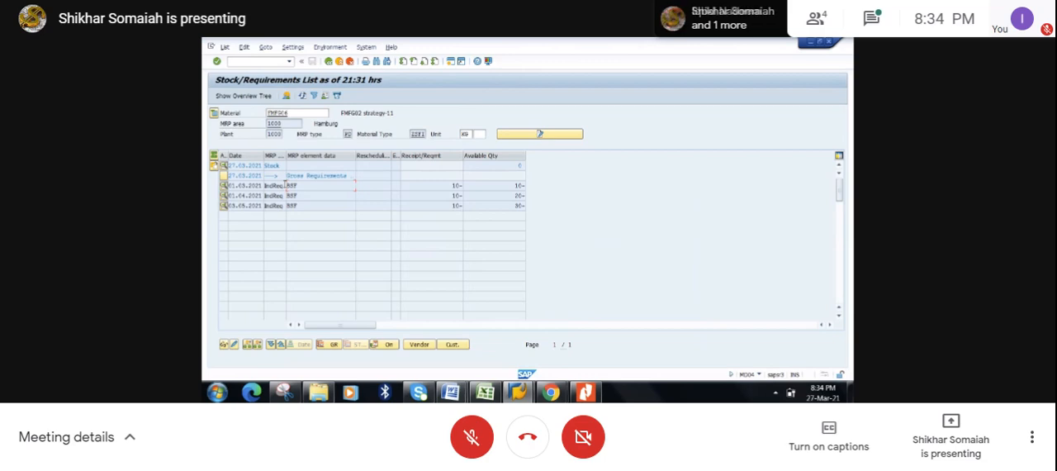
click(216, 114)
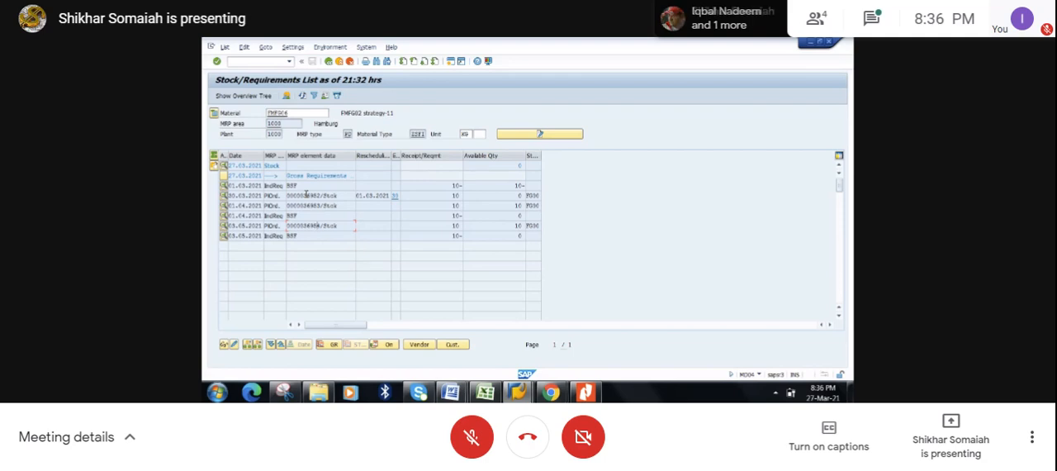
- Convert the planned order dated 30.03.2021 to a production order and check its material, plant and order type
double_click(306, 195)
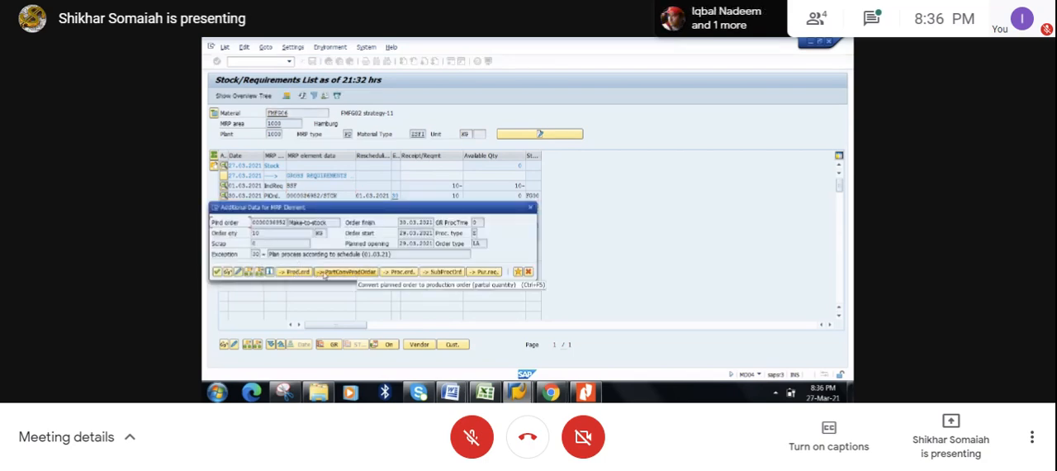
click(297, 271)
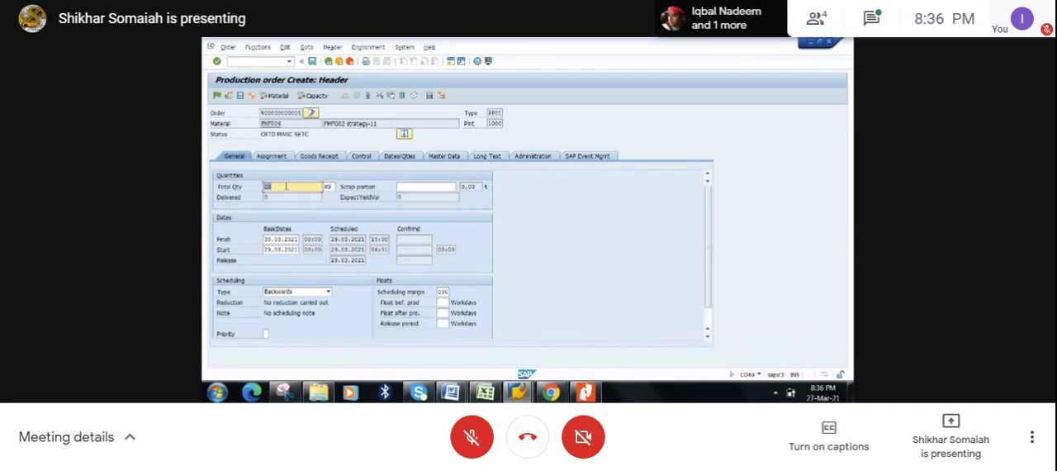
click(288, 124)
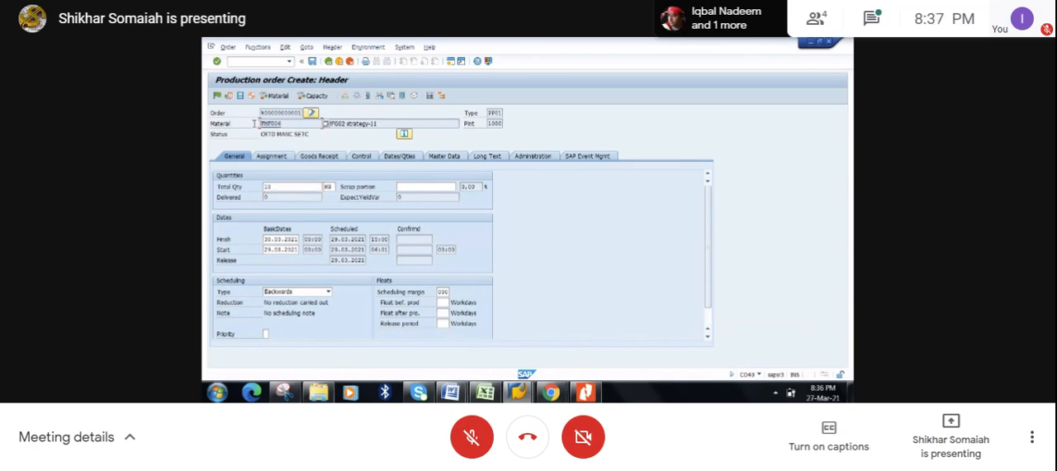
drag(487, 124, 510, 125)
click(504, 112)
- Schedule and release the production order, and save it despite the cost calculation error
click(231, 97)
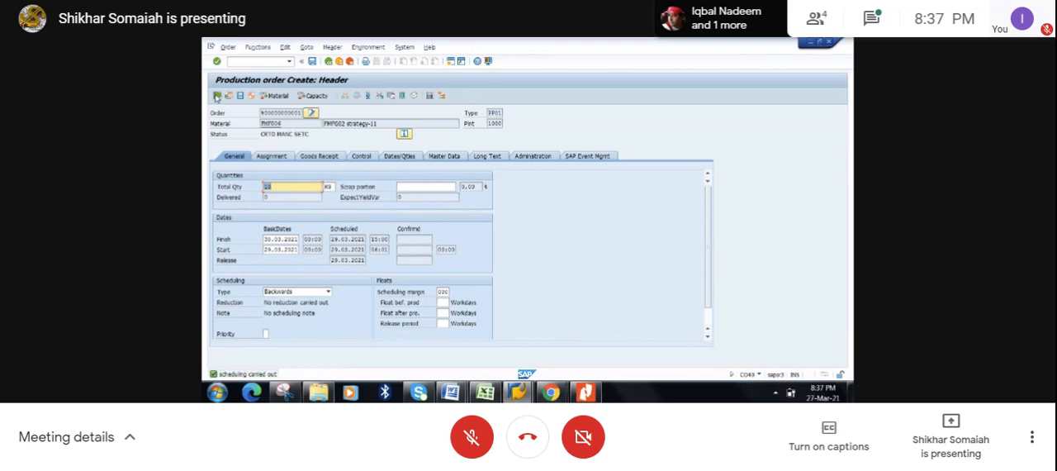
click(216, 95)
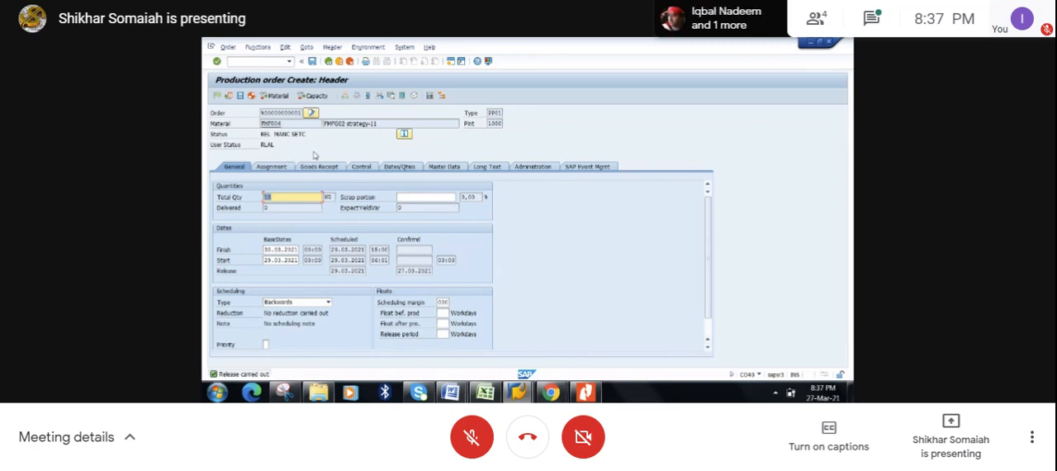
click(313, 62)
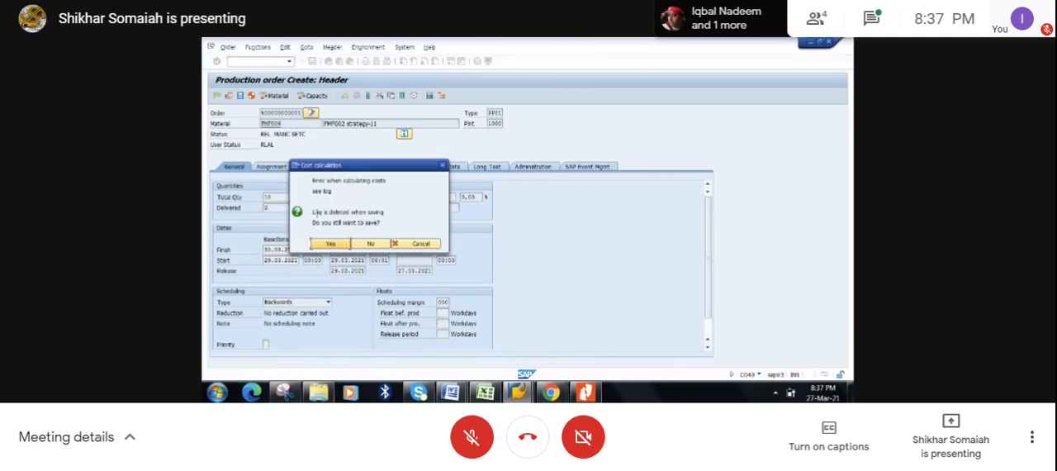
click(330, 245)
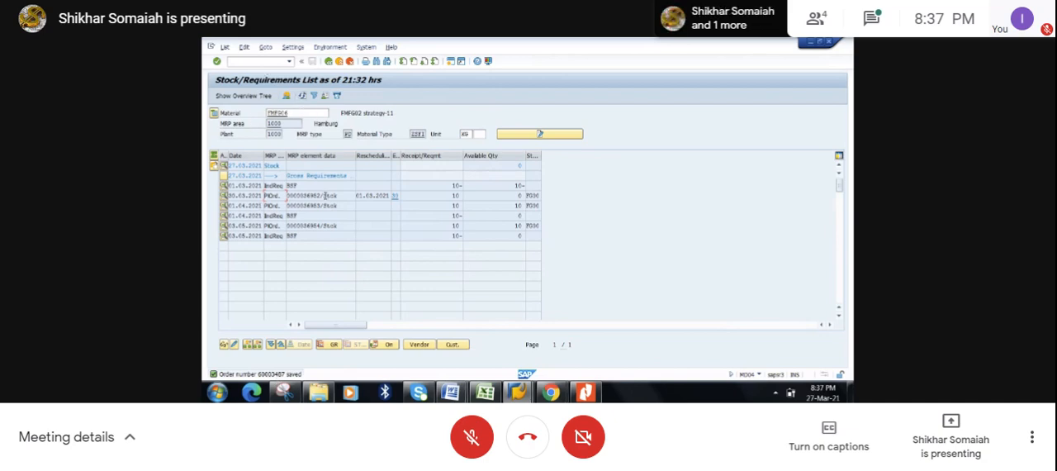
- Compare the planned order quantities, refresh the stock/requirements list and inspect the production order line dated 30.03.2021
click(460, 194)
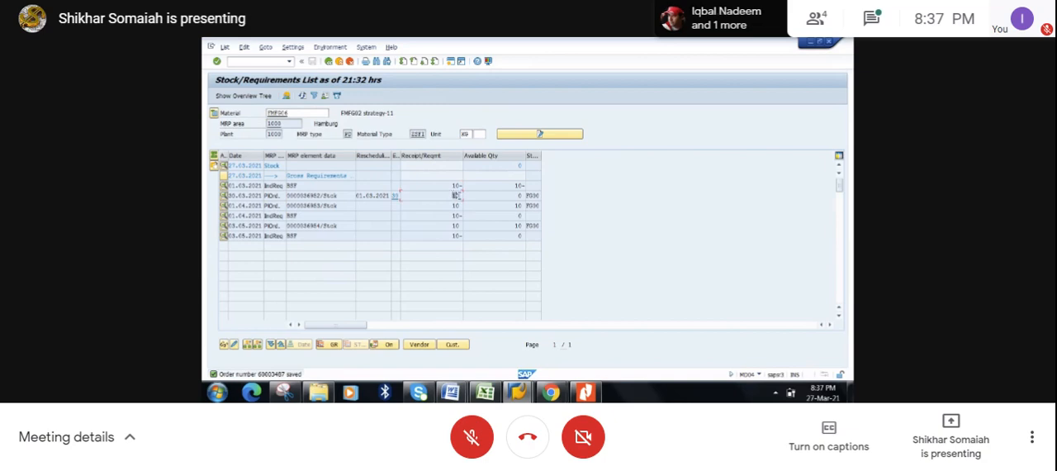
click(463, 196)
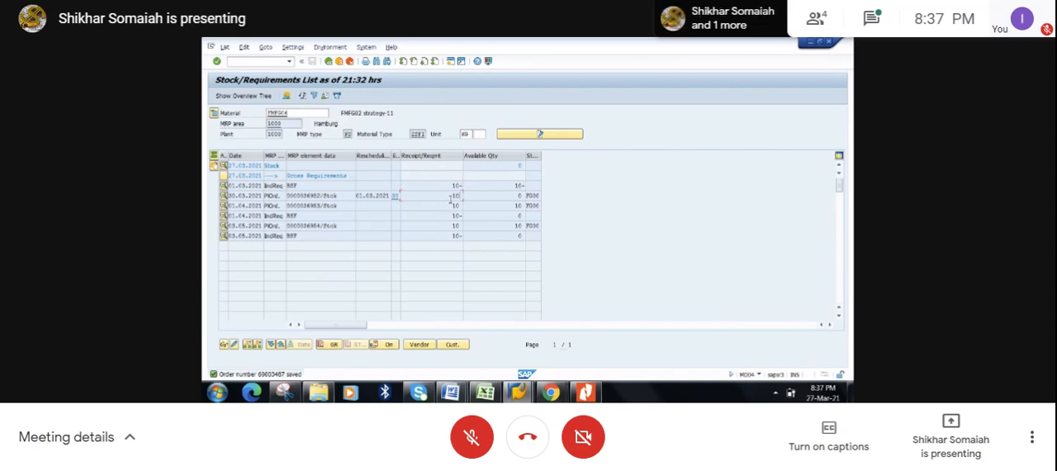
drag(451, 206, 464, 206)
click(464, 207)
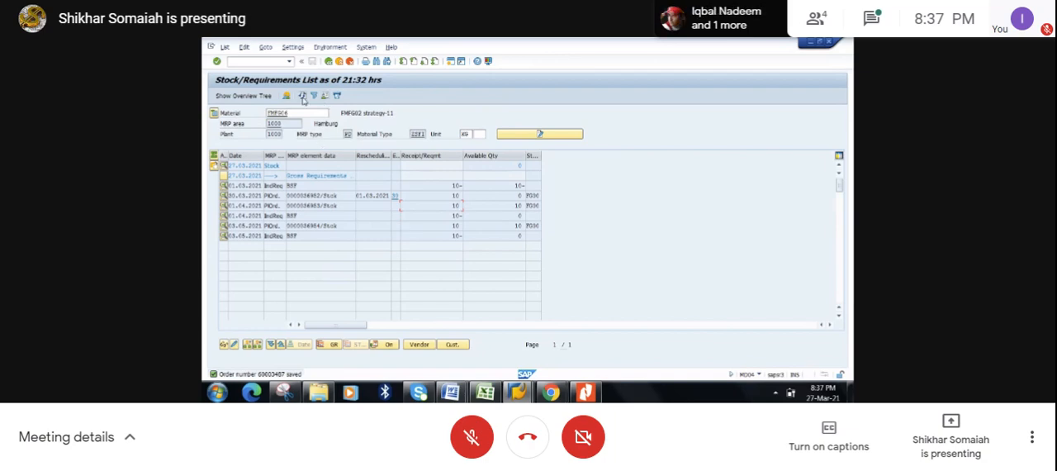
click(303, 96)
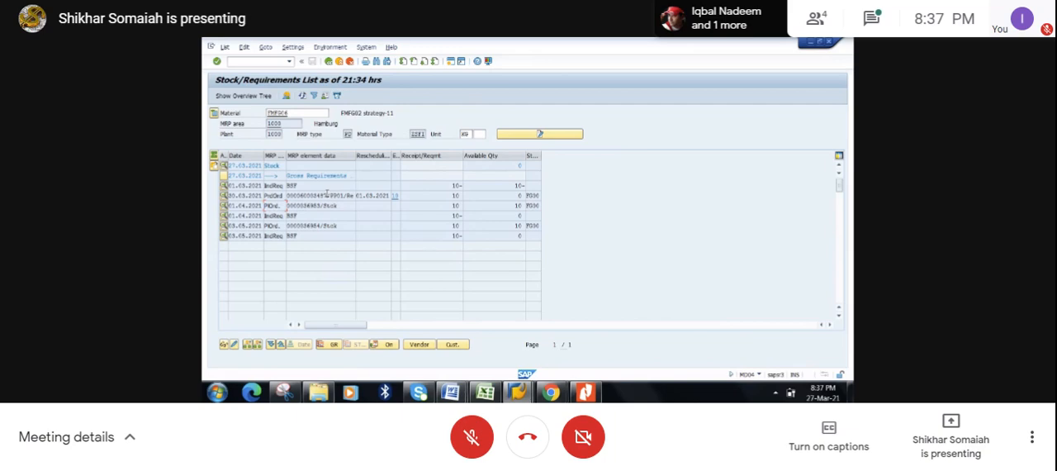
drag(328, 195, 286, 195)
drag(355, 195, 330, 195)
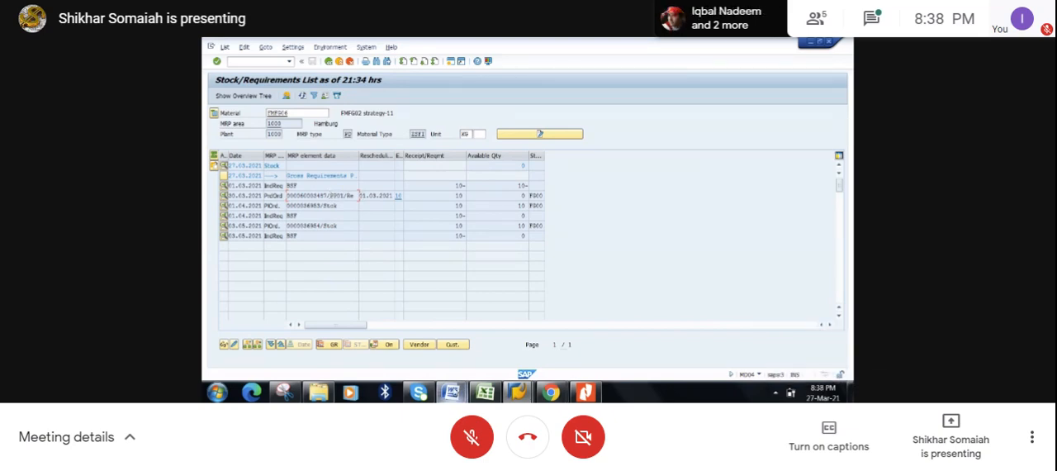
- Check the Excel note on PIR reduction for strategy 11, and return to the stock/requirements list in SAP
click(484, 394)
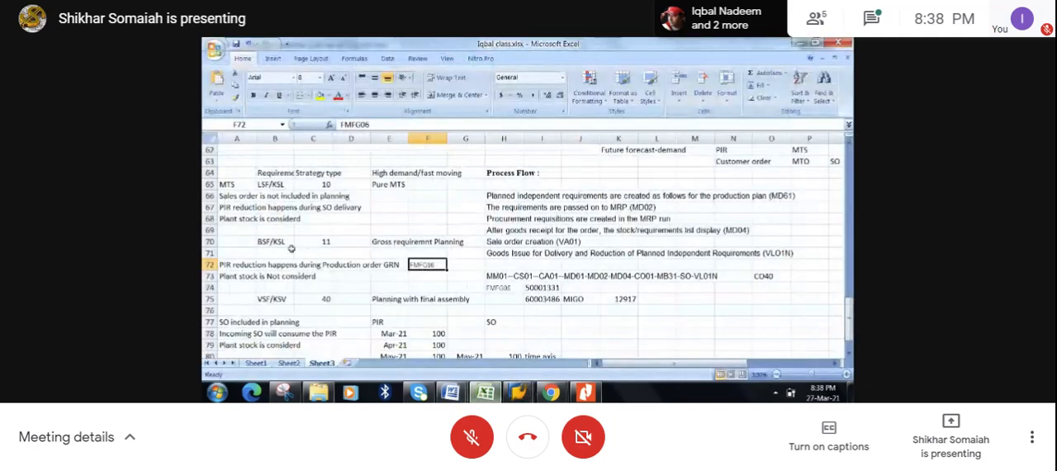
click(234, 264)
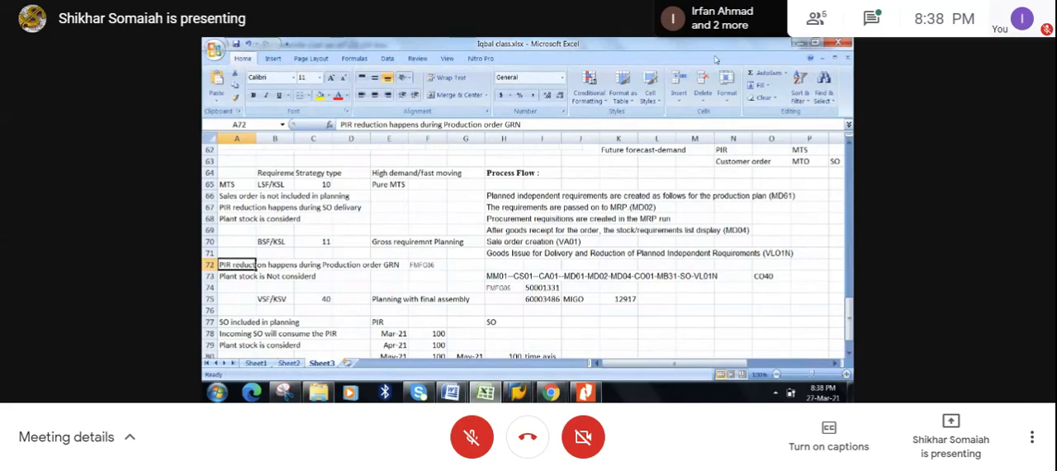
click(795, 45)
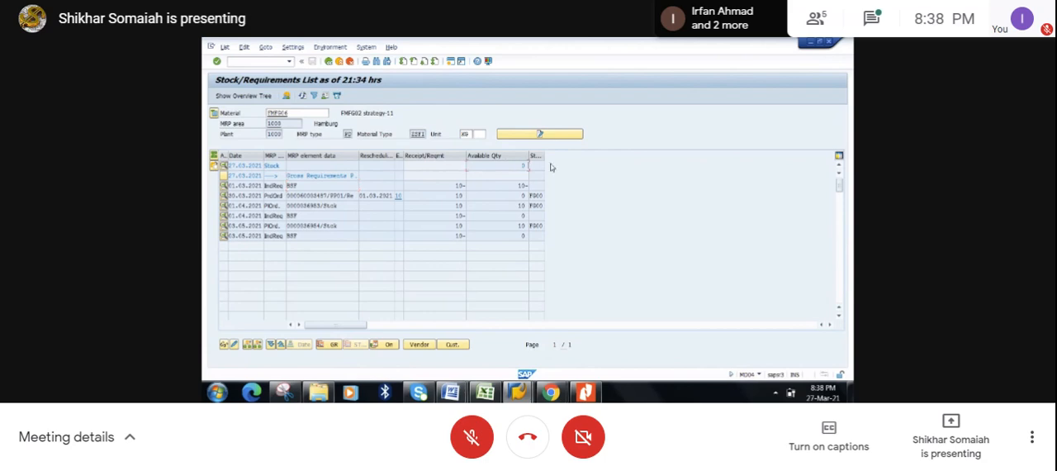
mouse_move(525, 392)
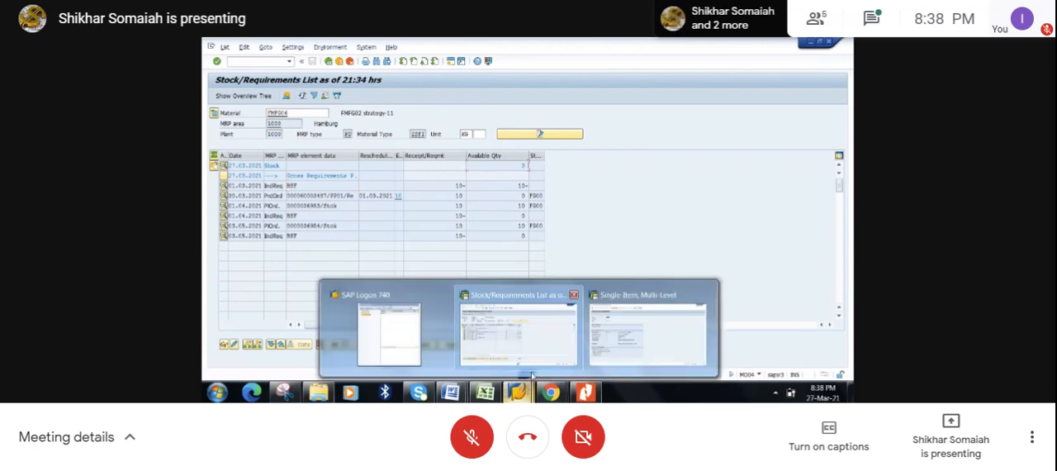
click(532, 334)
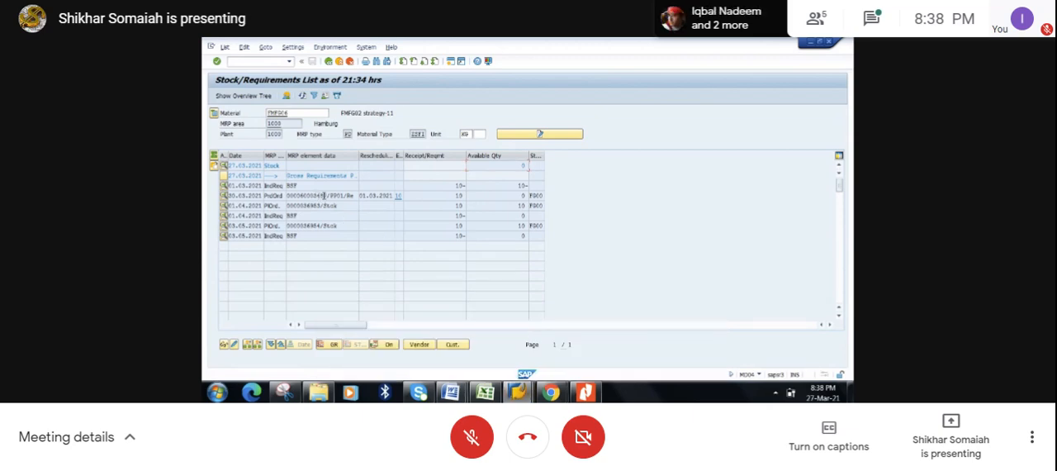
- Copy the production order number from the list and start transaction MB31 in a new session
drag(328, 196, 287, 195)
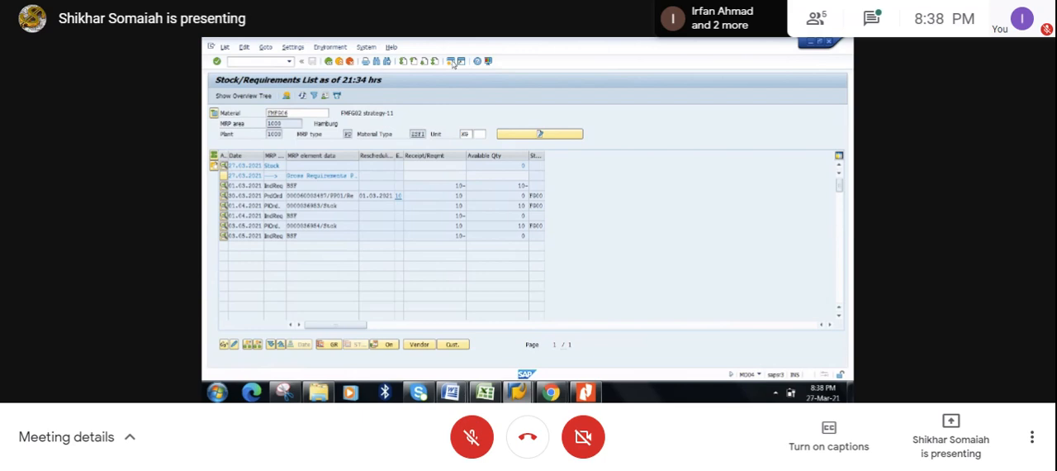
click(452, 63)
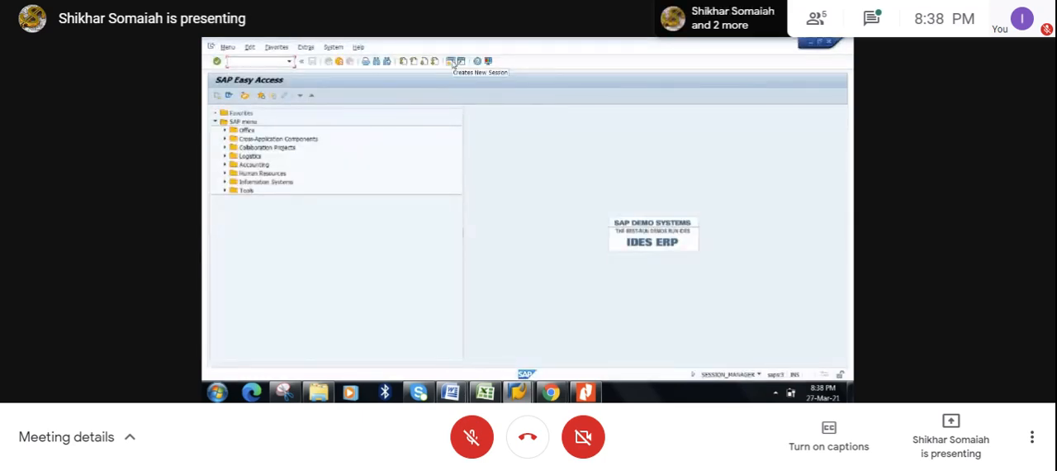
text(mb31)
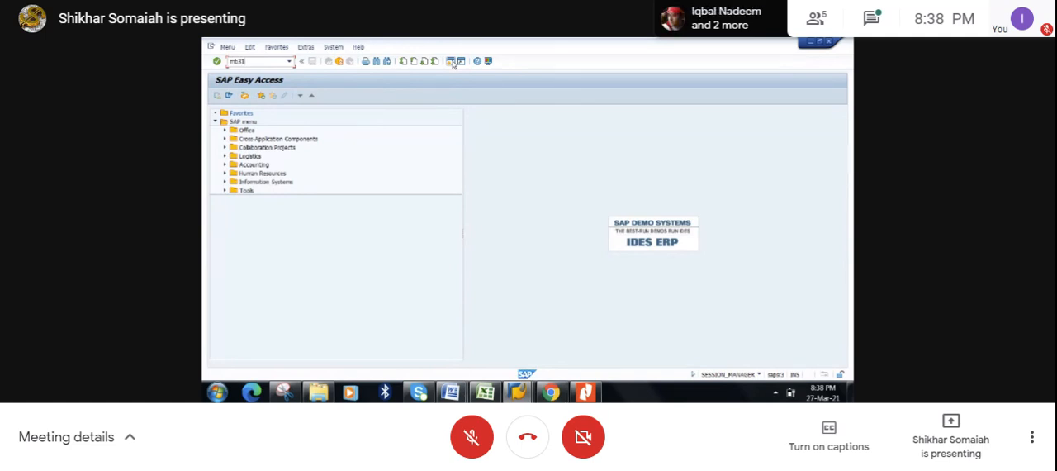
key(Return)
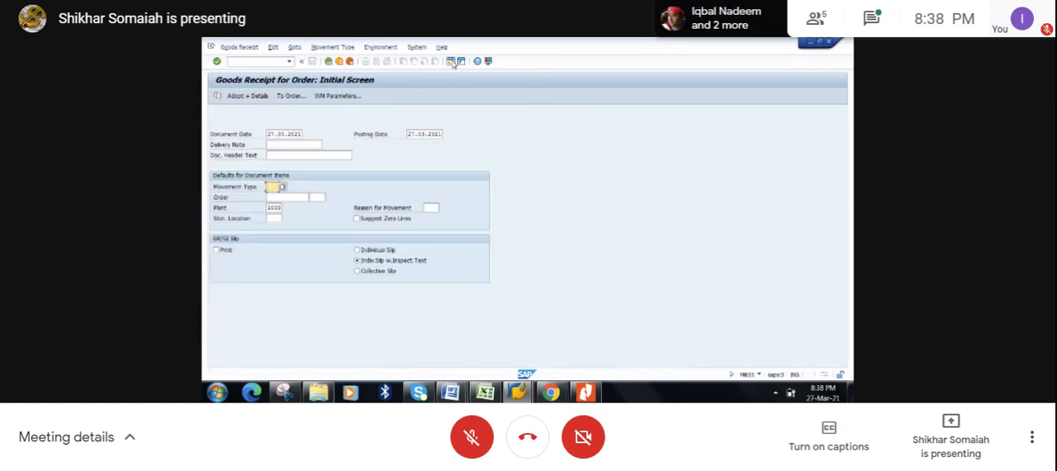
- Enter movement type 101, the copied production order number and storage location FG00, and proceed to the item selection
text(101)
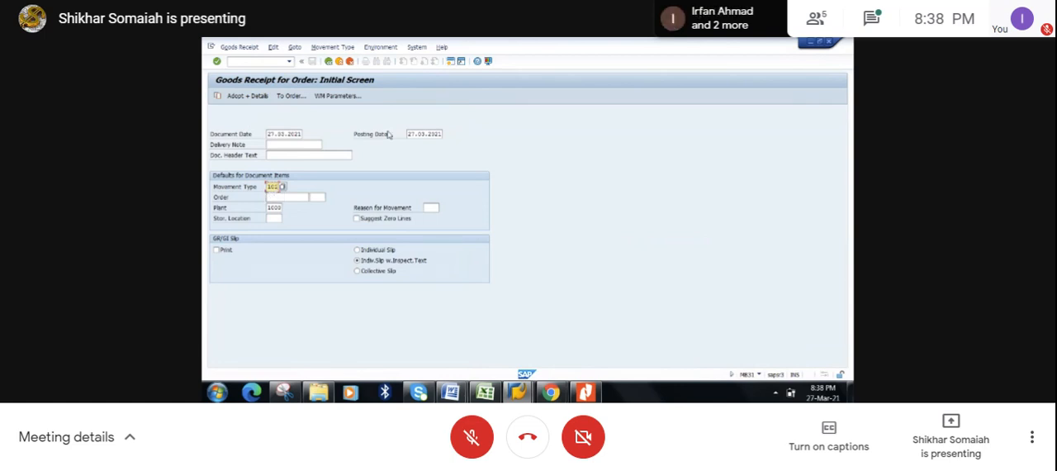
click(285, 197)
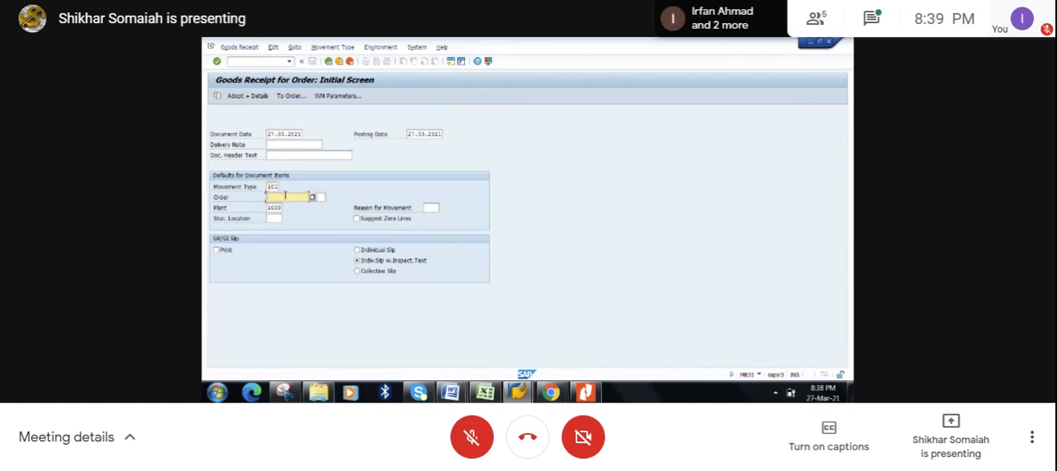
key(ctrl+v)
click(275, 218)
text(fg)
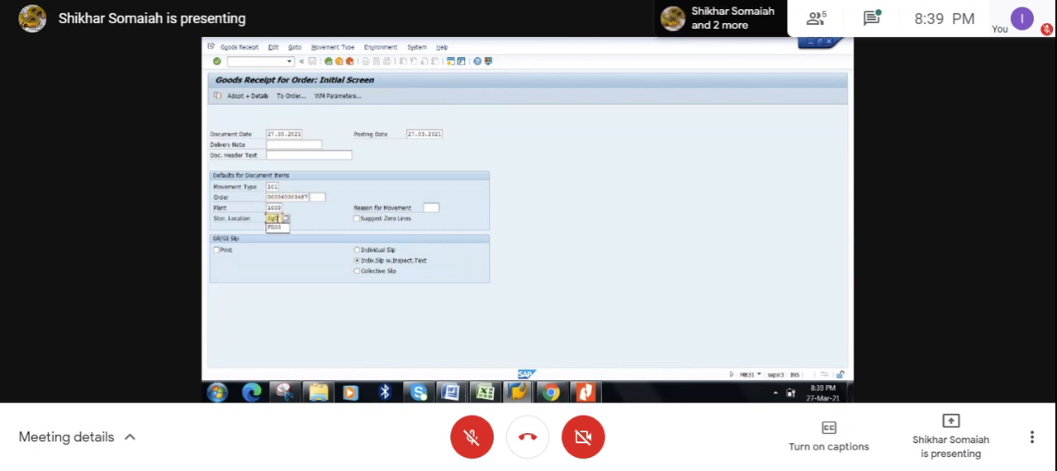
click(405, 172)
key(Return)
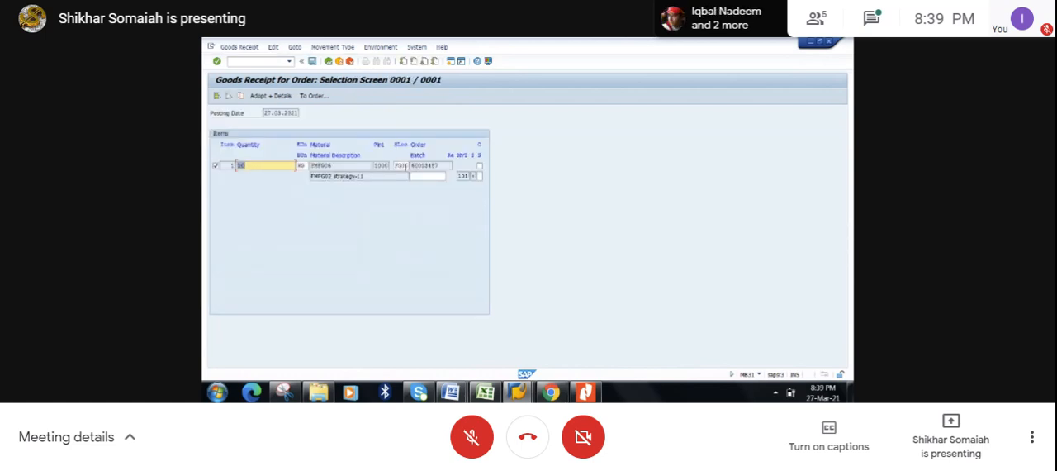
- Adopt the receipt item with its details, set the date of manufacture to 27.03.2021 and confirm through to the overview
drag(440, 166, 411, 166)
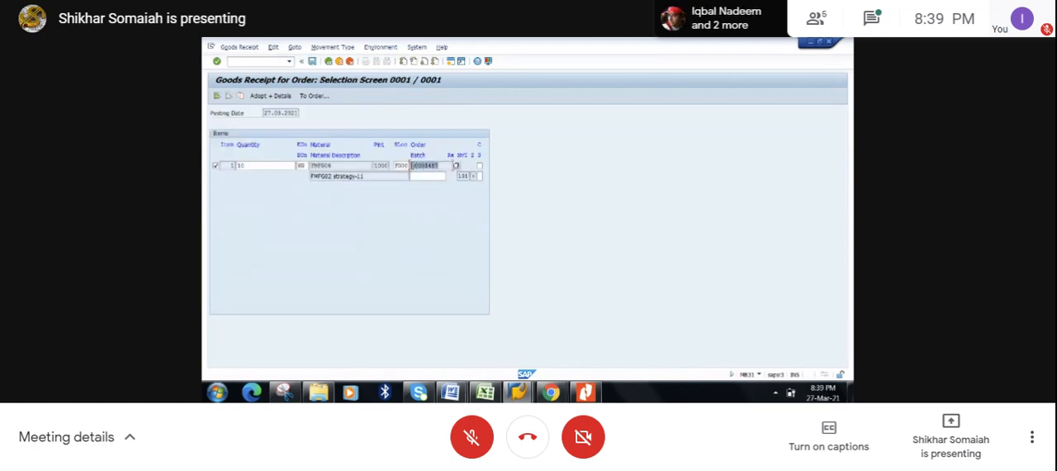
click(412, 166)
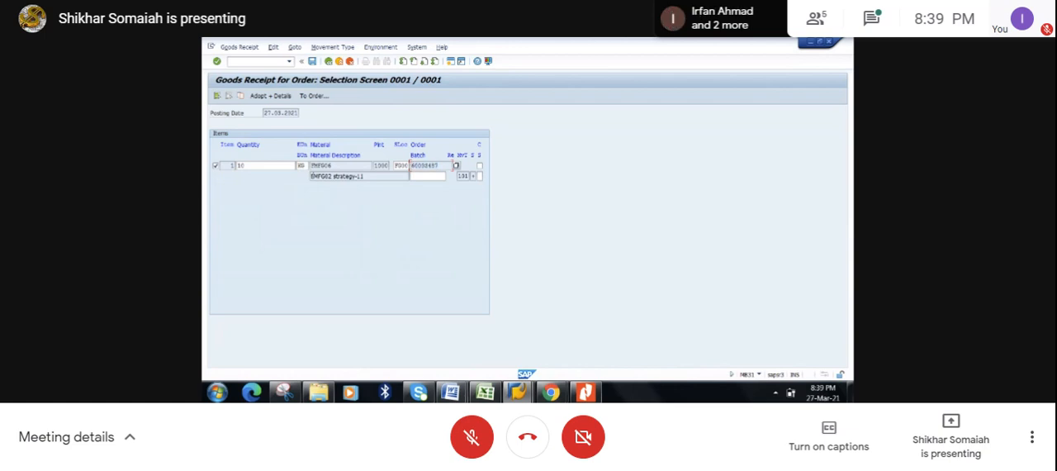
click(283, 97)
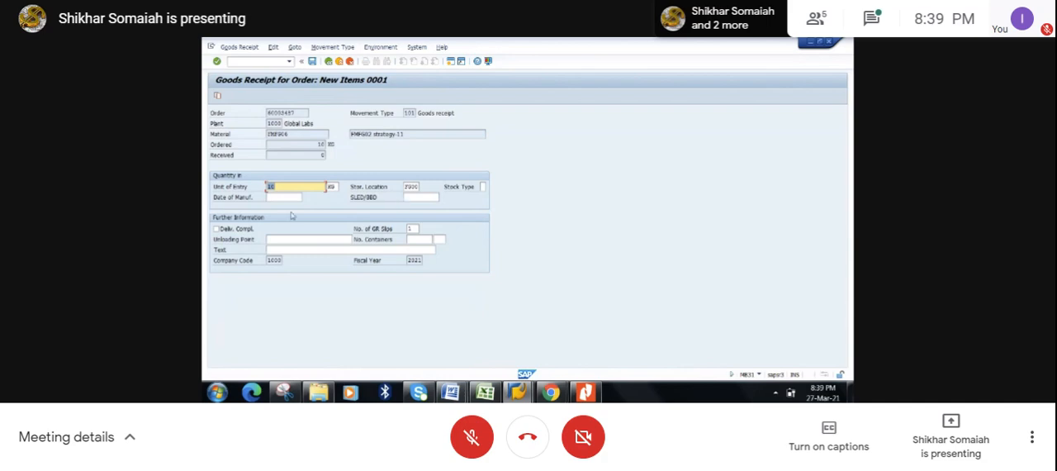
click(285, 199)
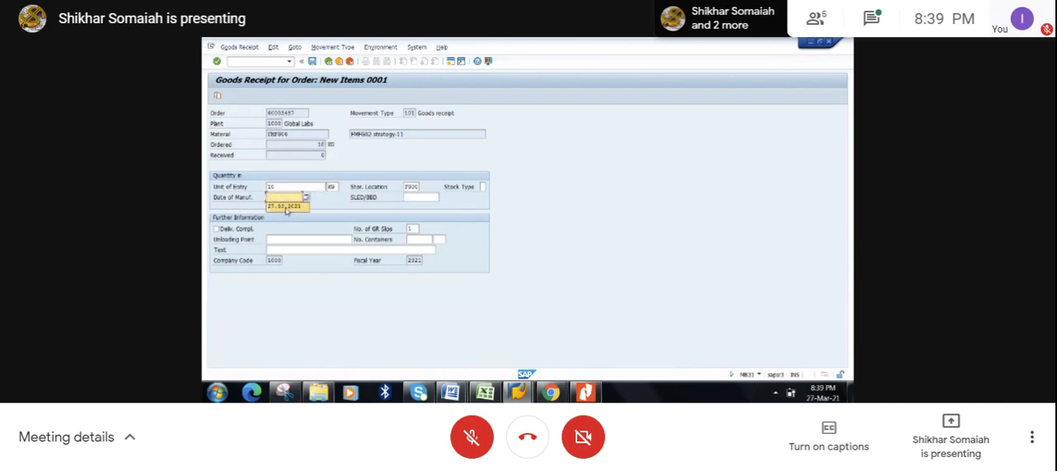
click(287, 208)
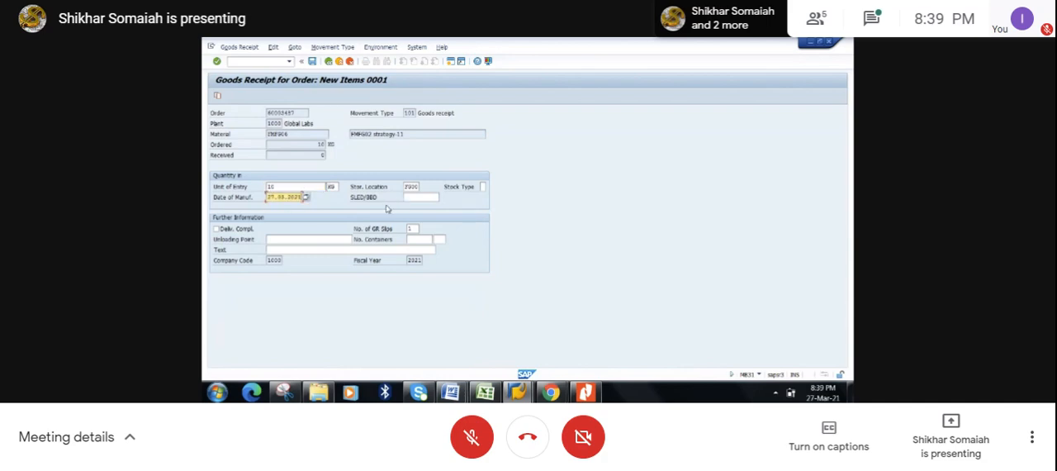
key(Return)
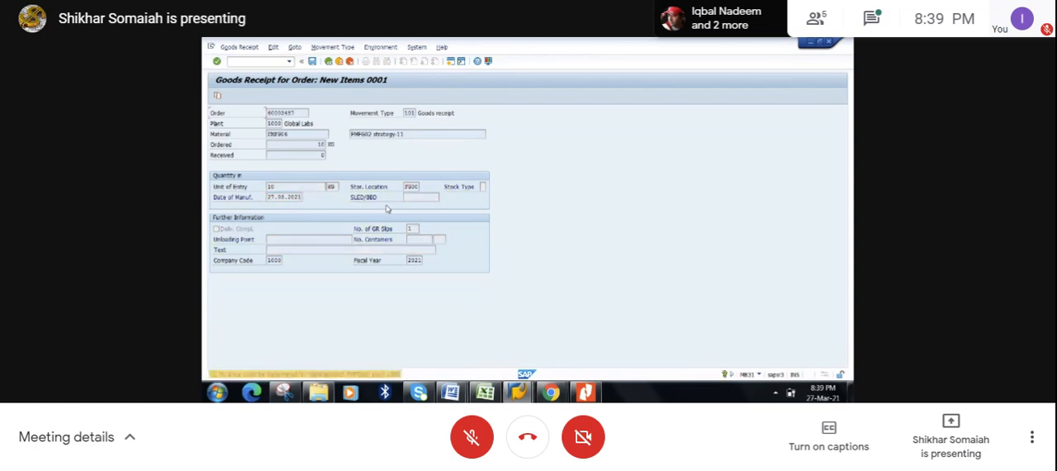
key(Return)
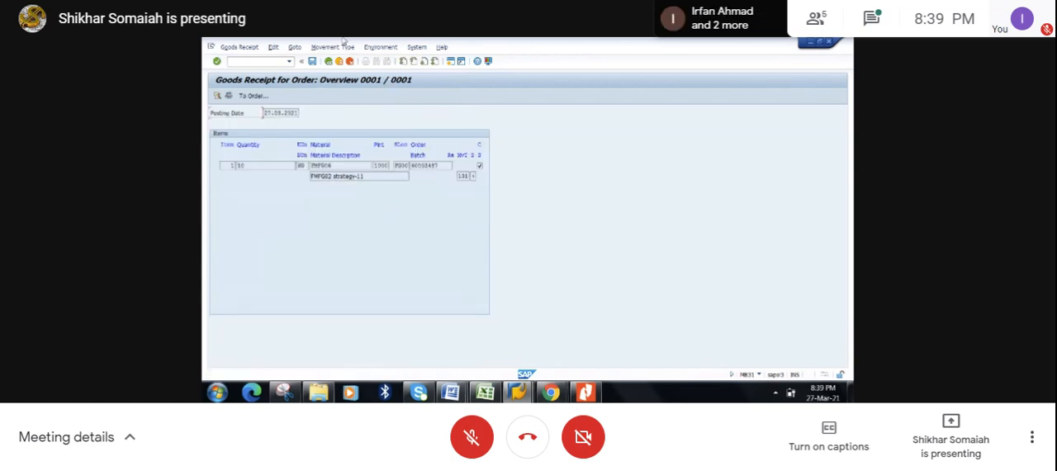
- Post the goods receipt for the production order
click(314, 63)
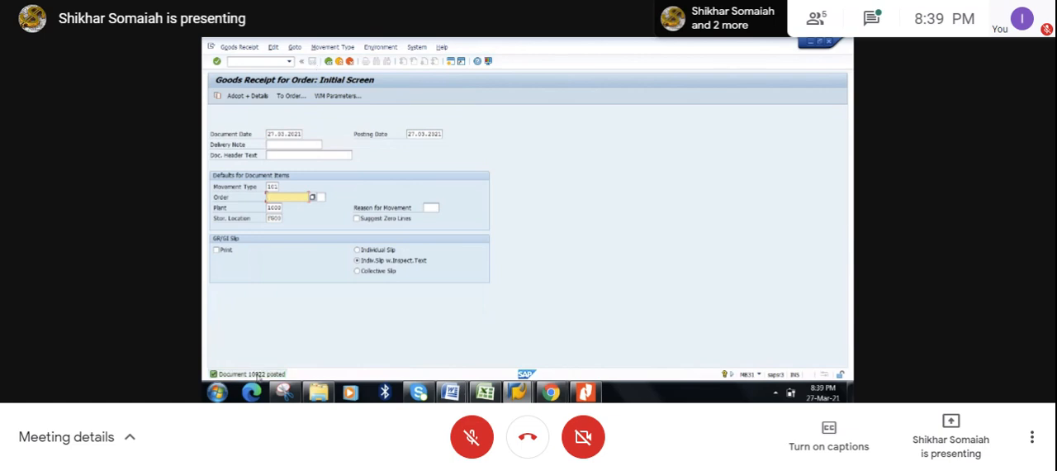
click(517, 392)
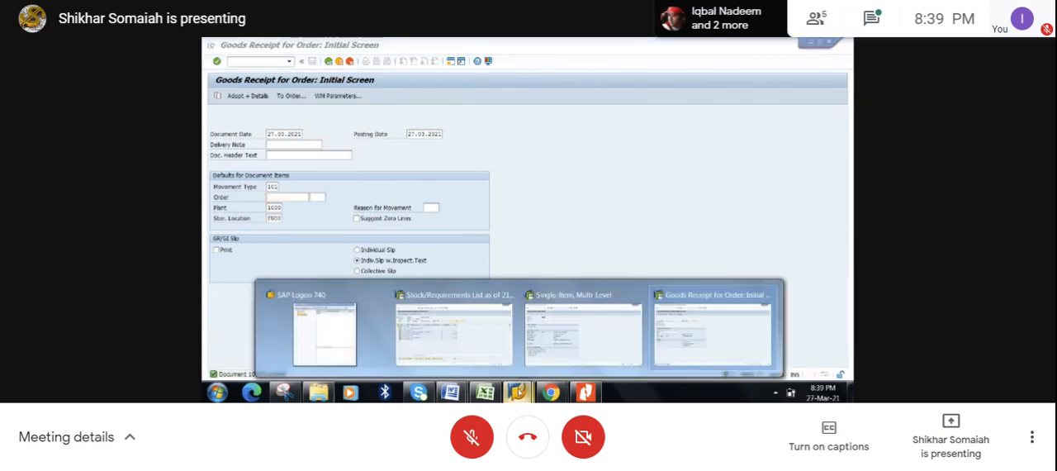
click(556, 237)
- Start transaction MMBE in a new session and run the stock overview for FMFG06 in plant 1000, storage location FG00
click(451, 63)
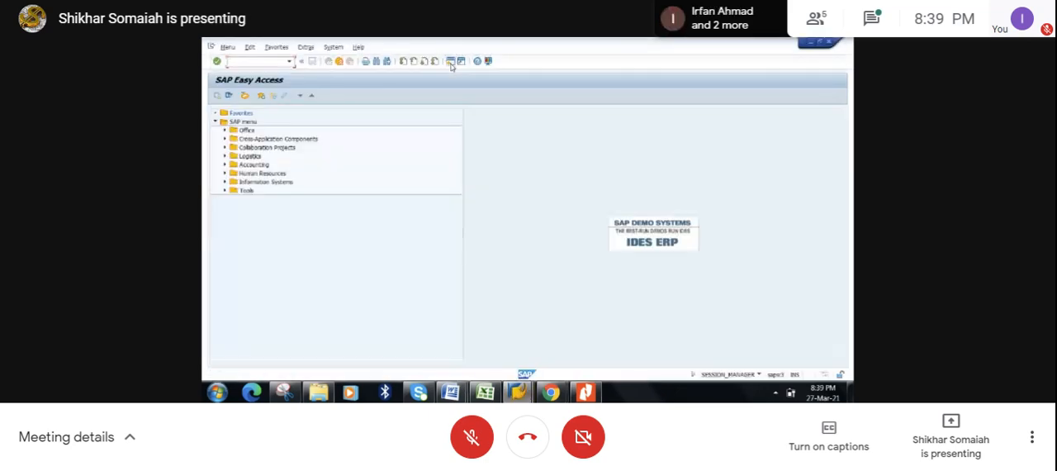
text(mmbe)
key(Return)
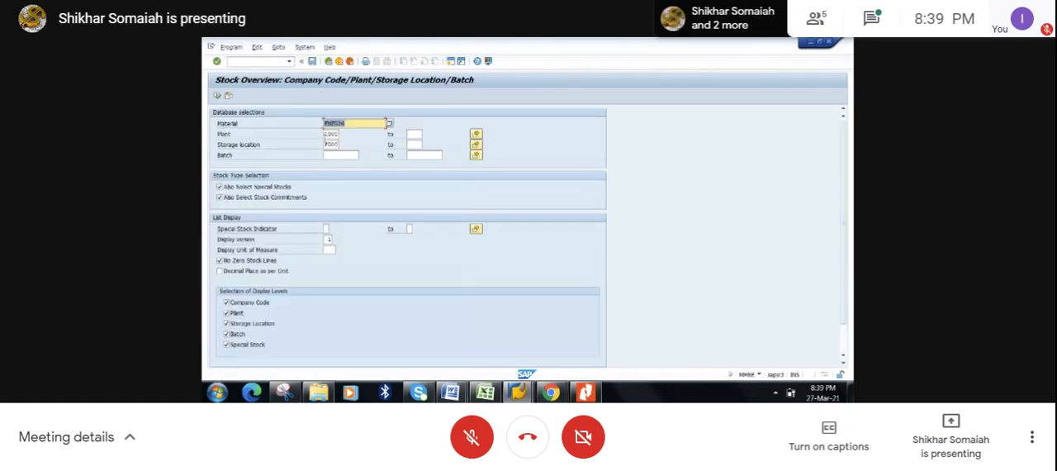
click(218, 96)
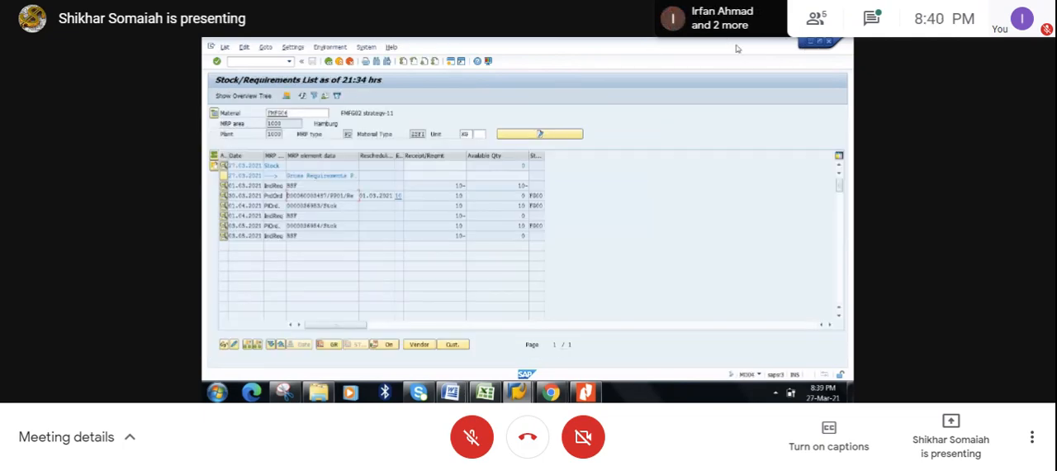
- Refresh the stock/requirements list for FMFG06 and widen the MRP element data column to show its full text
click(303, 96)
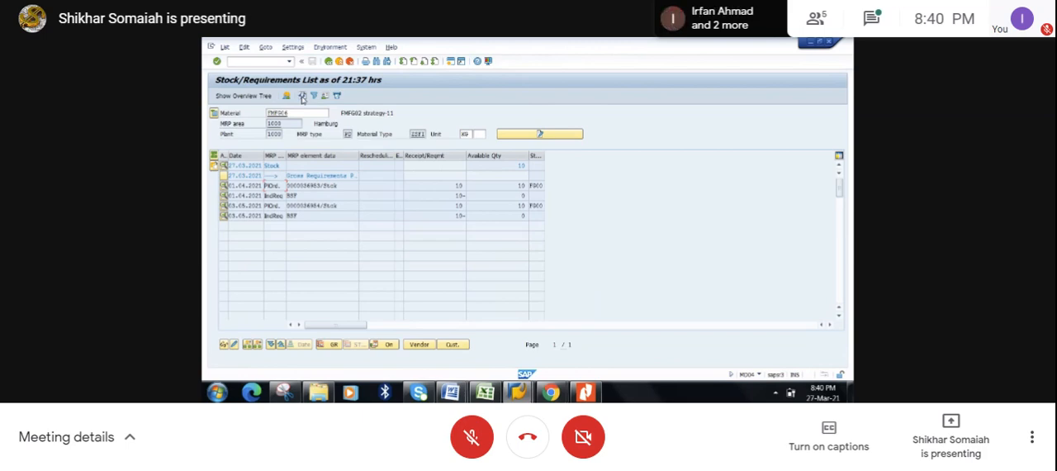
drag(359, 155, 389, 162)
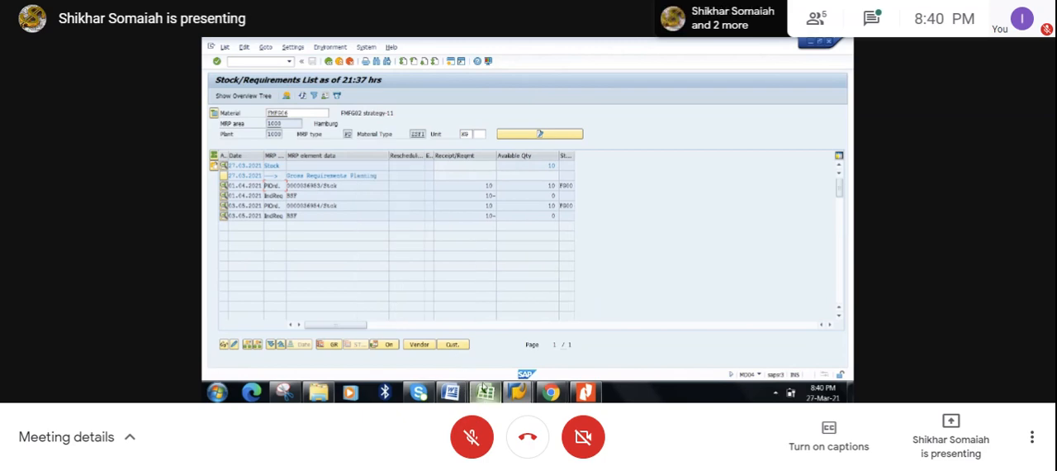
- Switch to the Excel workbook to review the strategy 11 note on PIR reduction, and return to the stock/requirements list in SAP
click(485, 391)
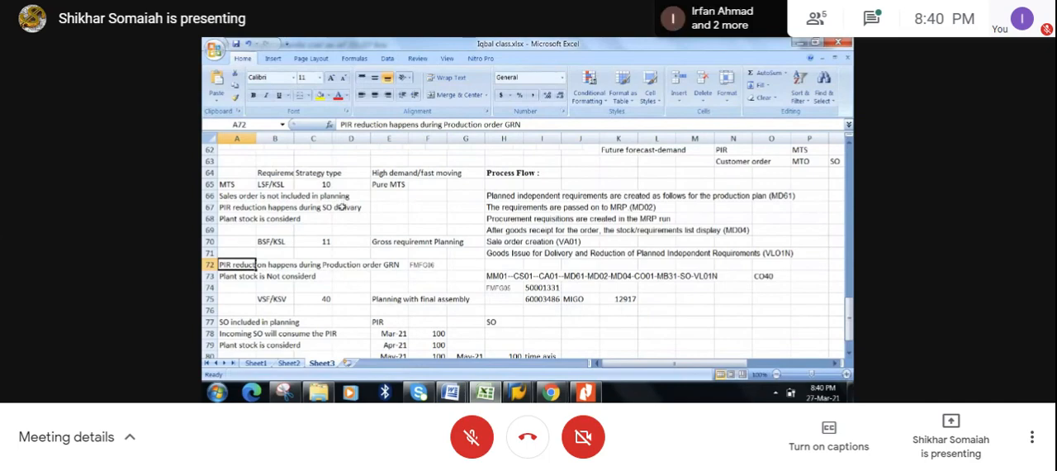
click(801, 42)
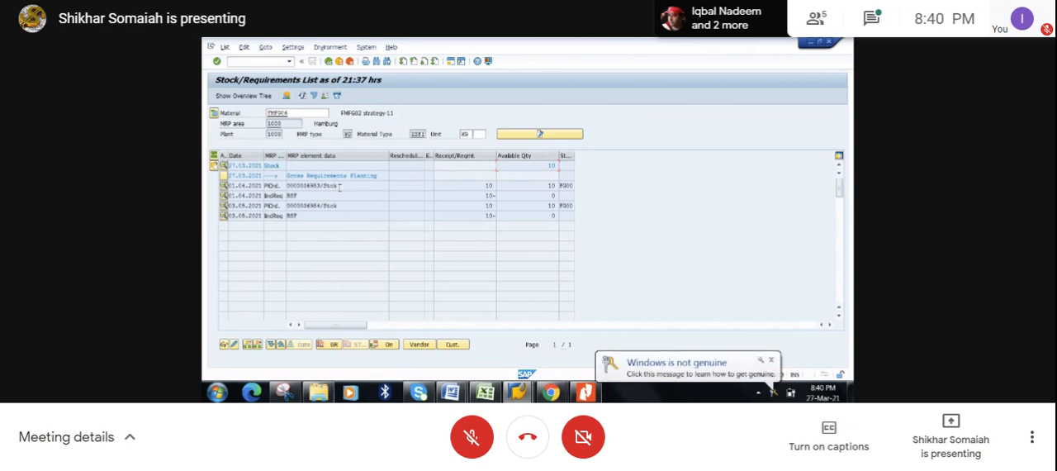
click(772, 361)
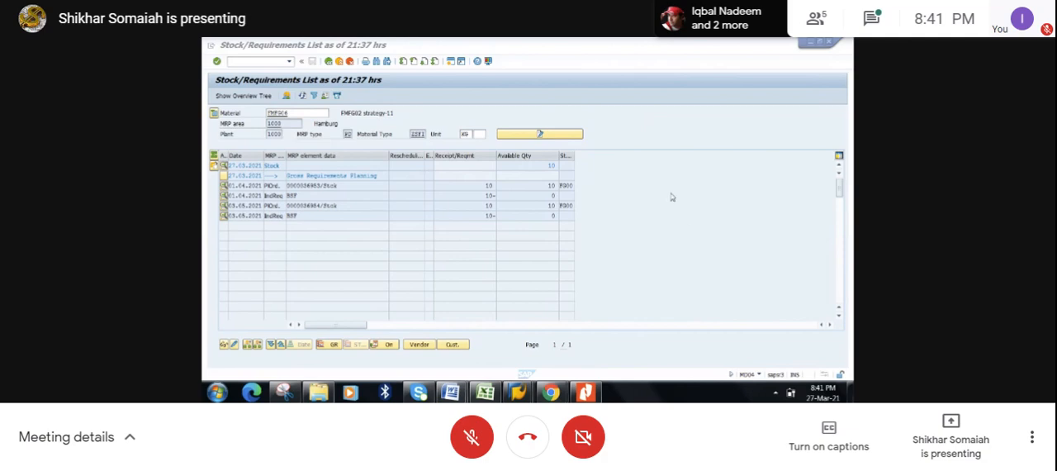
- Examine the available quantity on the stock line for material FMFG06
click(545, 164)
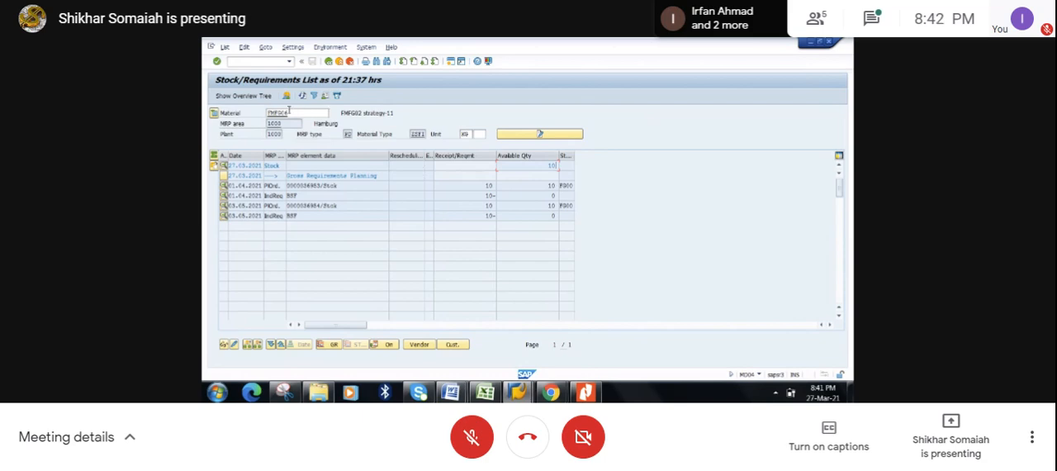
drag(302, 112, 267, 112)
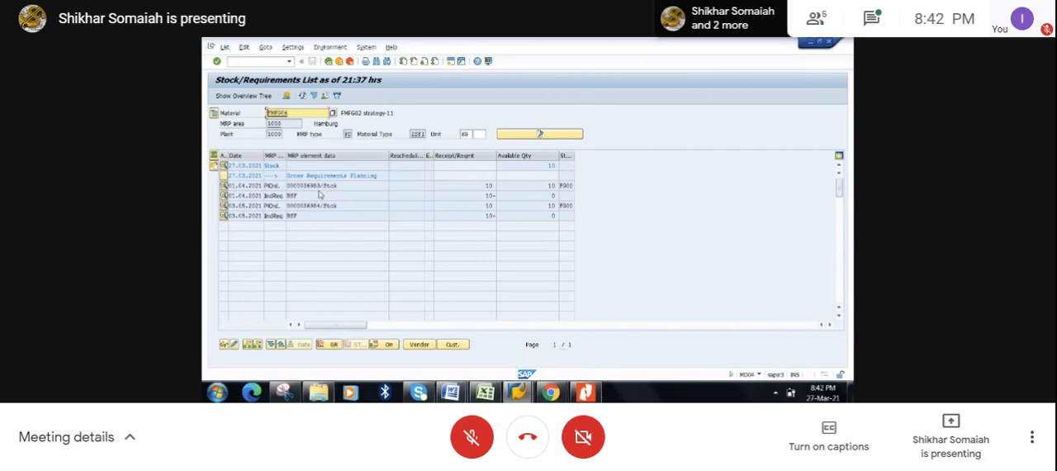
drag(549, 166, 559, 165)
click(557, 165)
click(559, 165)
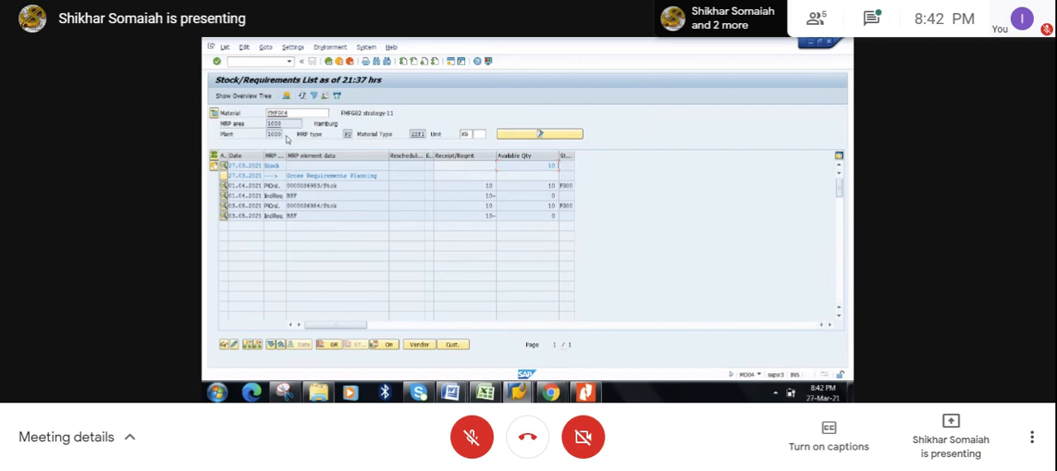
- Switch to the Demand management PDF in Nitro Pro and review the Gross Requirement Planning 11 slides from page 43 to 46
click(584, 392)
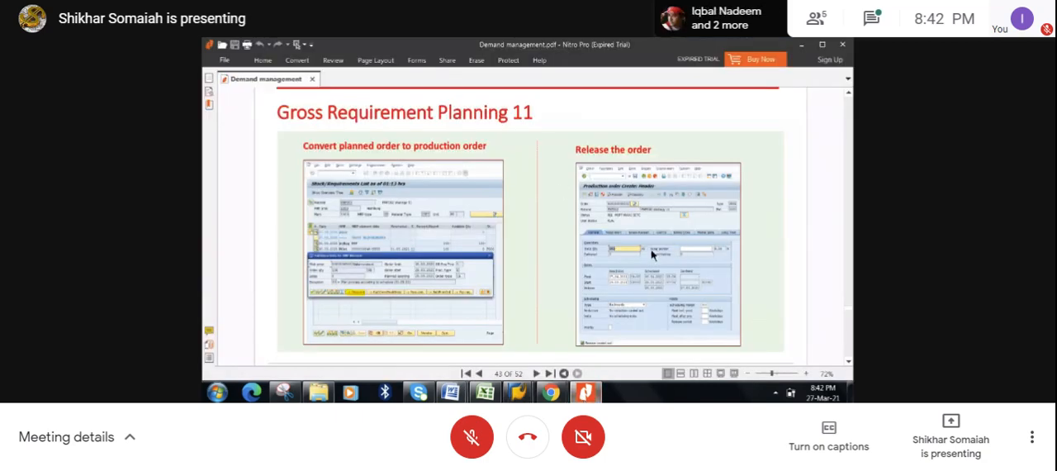
scroll(652, 253, down, 5)
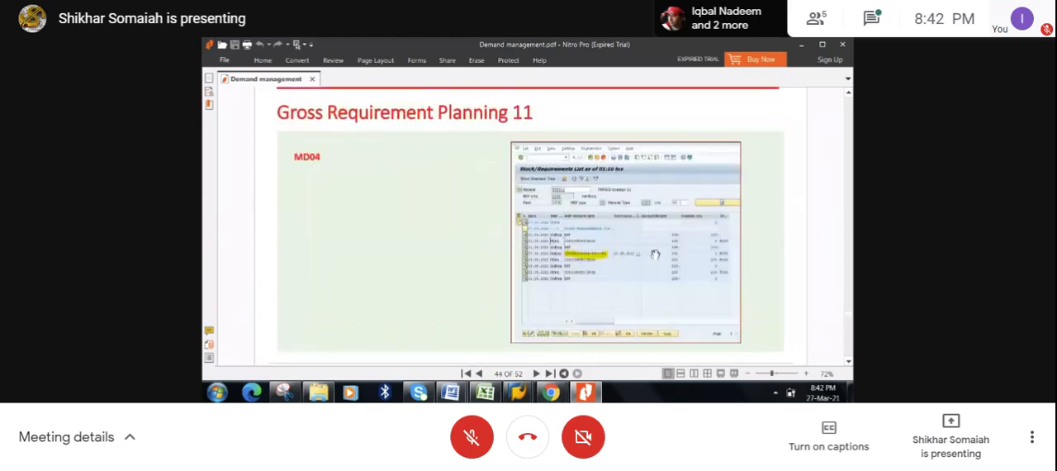
scroll(655, 255, down, 3)
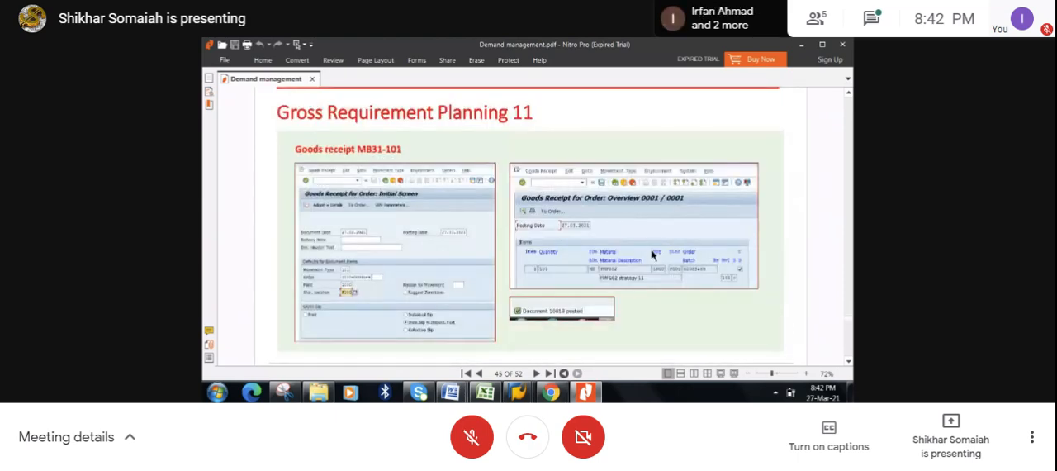
scroll(651, 254, down, 5)
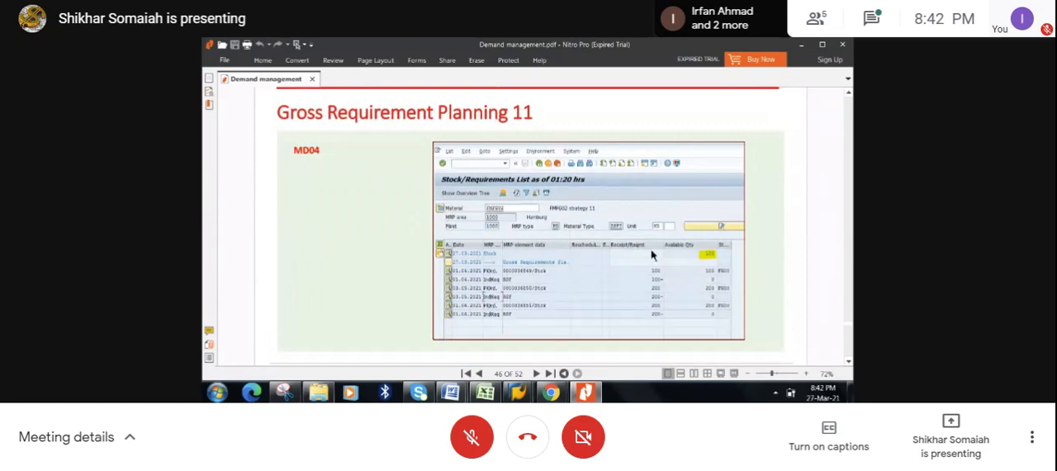
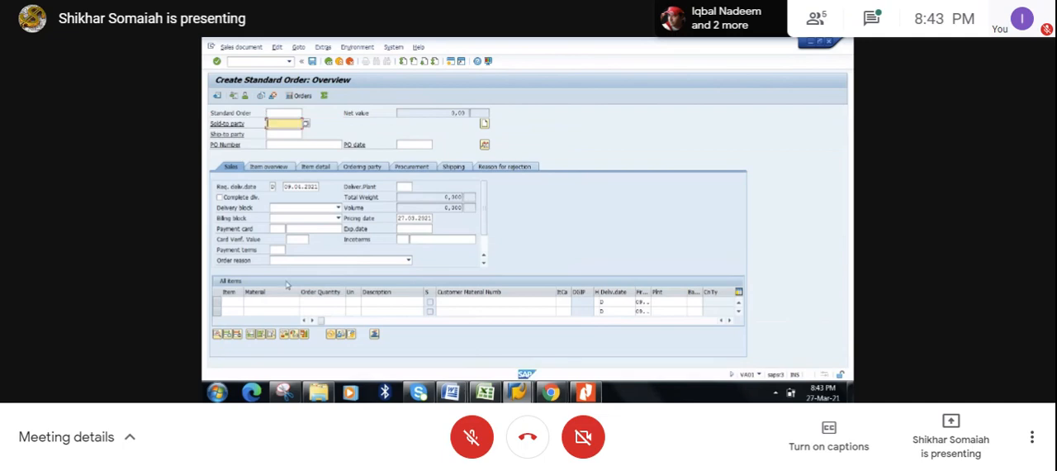
- Enter material FMFG06 as the first item of the standard order with quantity 10 and plant 1000
click(280, 303)
text(IMPS06)
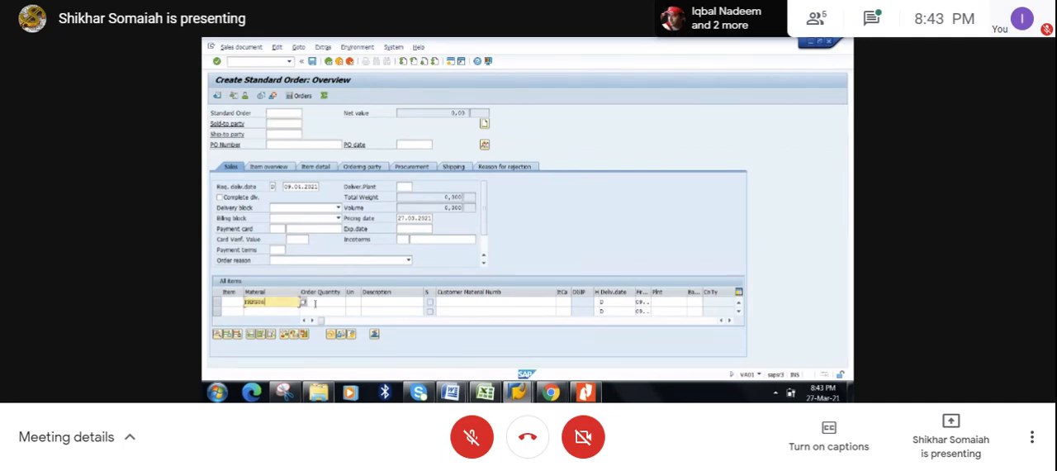
click(322, 303)
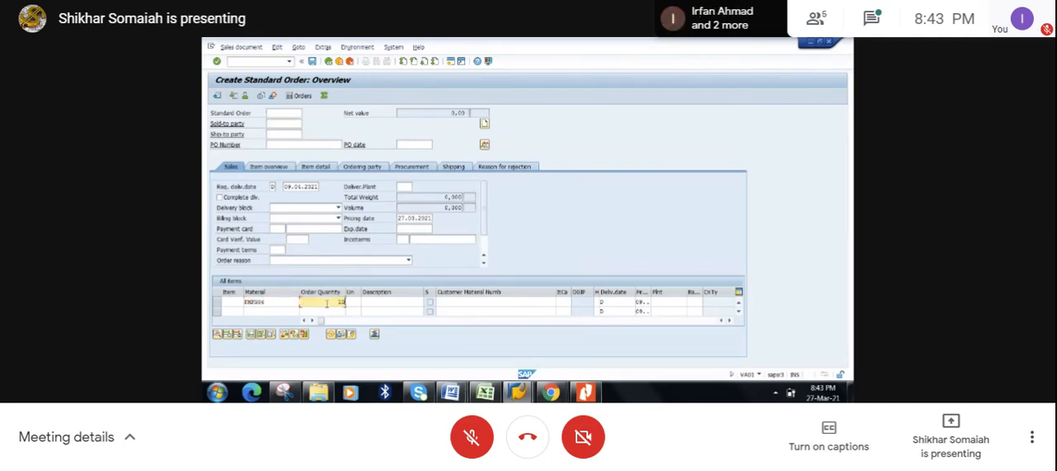
click(673, 303)
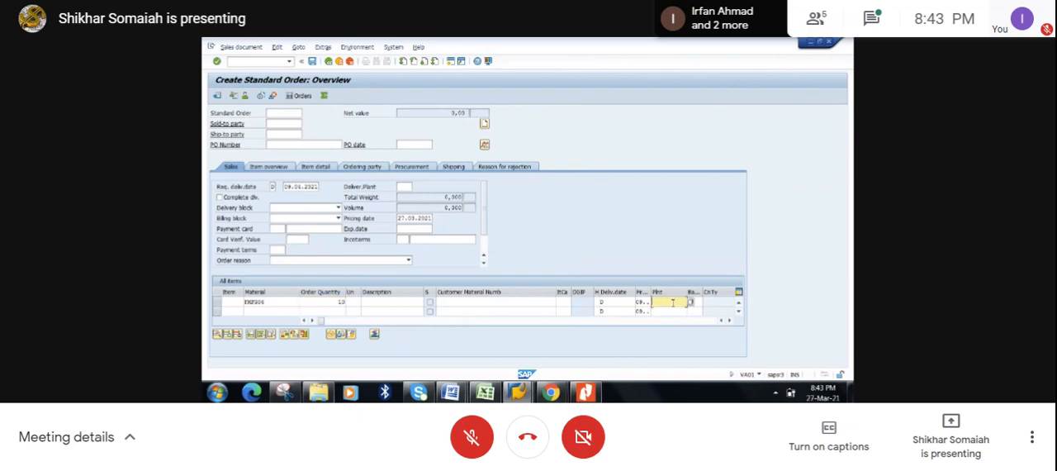
text(1000)
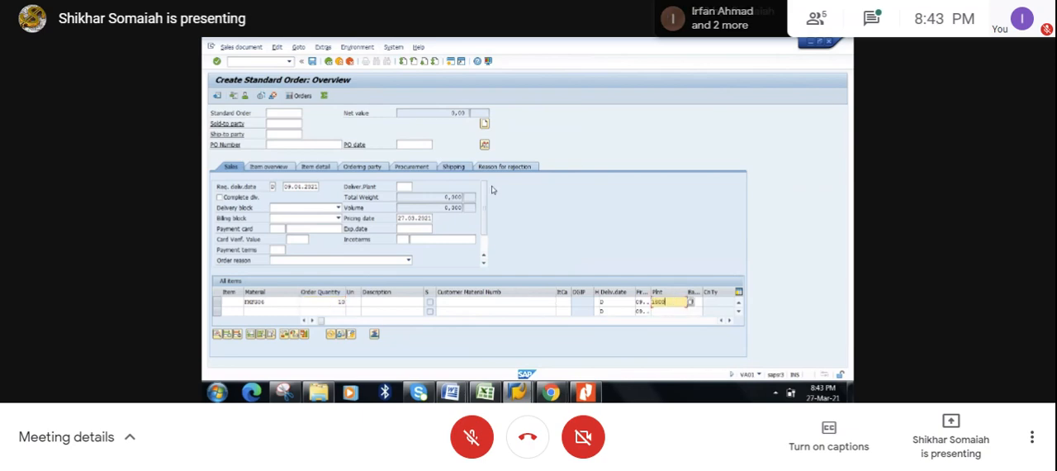
- Fill in the order's sold-to and ship-to customer numbers, PO number FMFG06 and delivering plant 1000
click(286, 123)
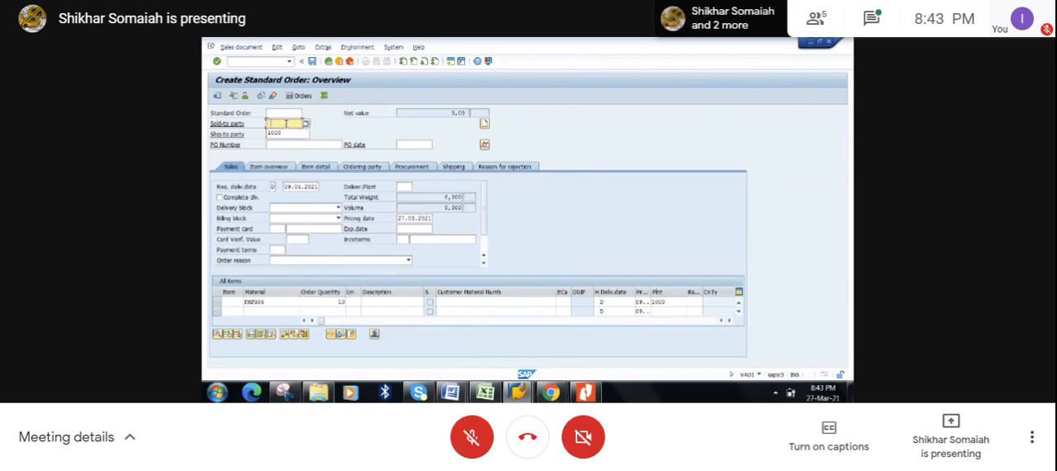
click(284, 133)
click(284, 134)
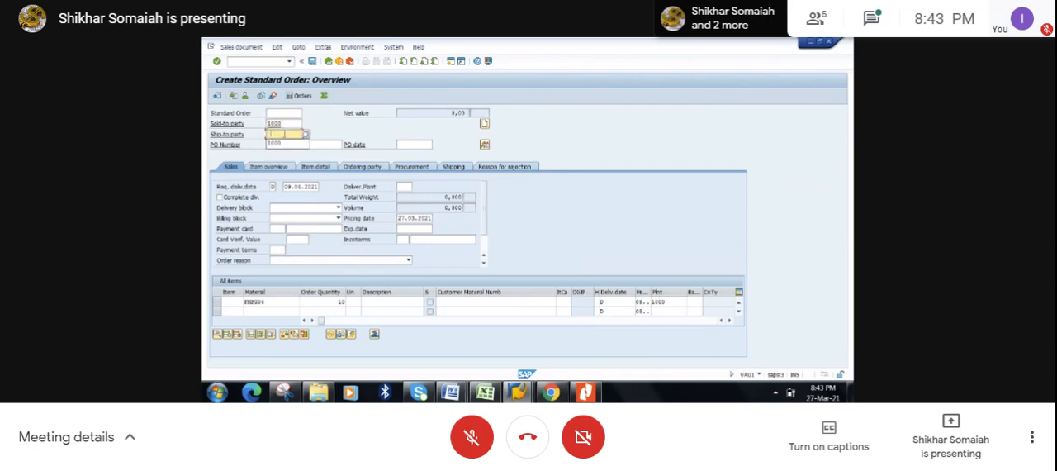
click(285, 144)
click(282, 146)
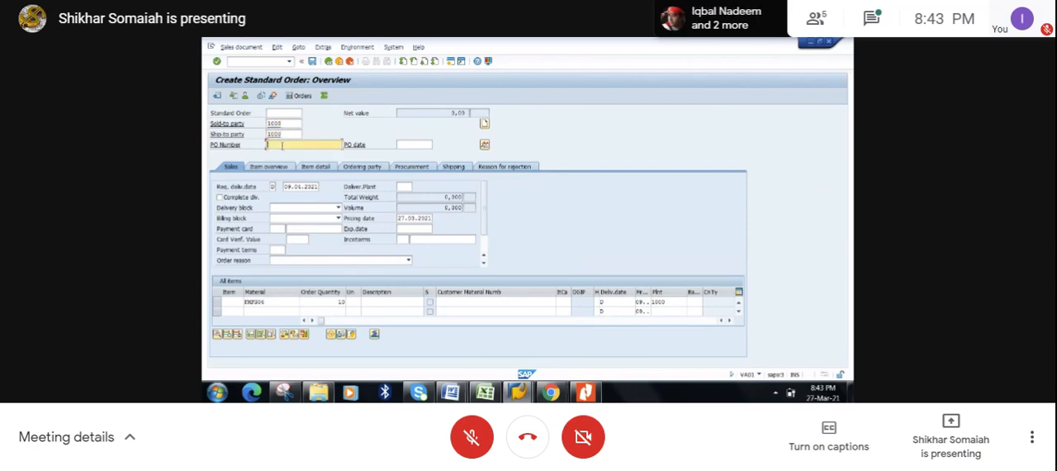
text(FMFG06)
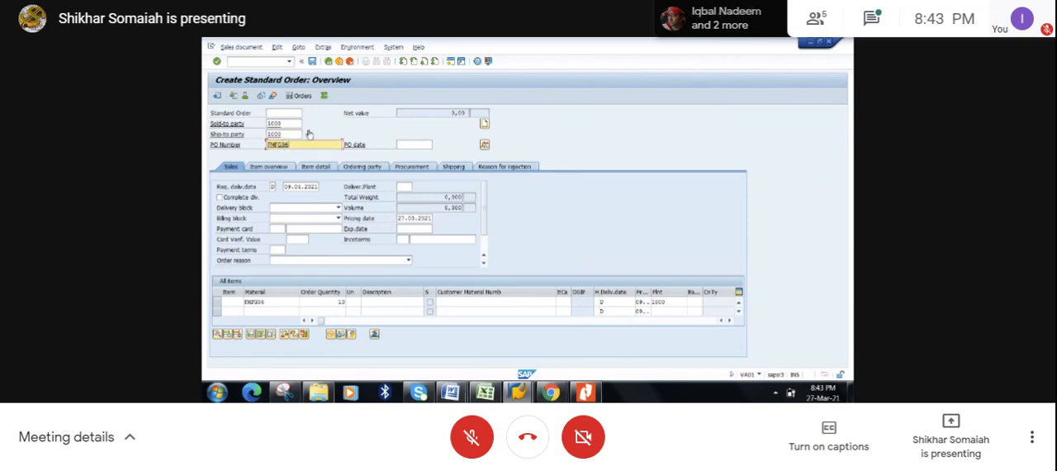
click(404, 187)
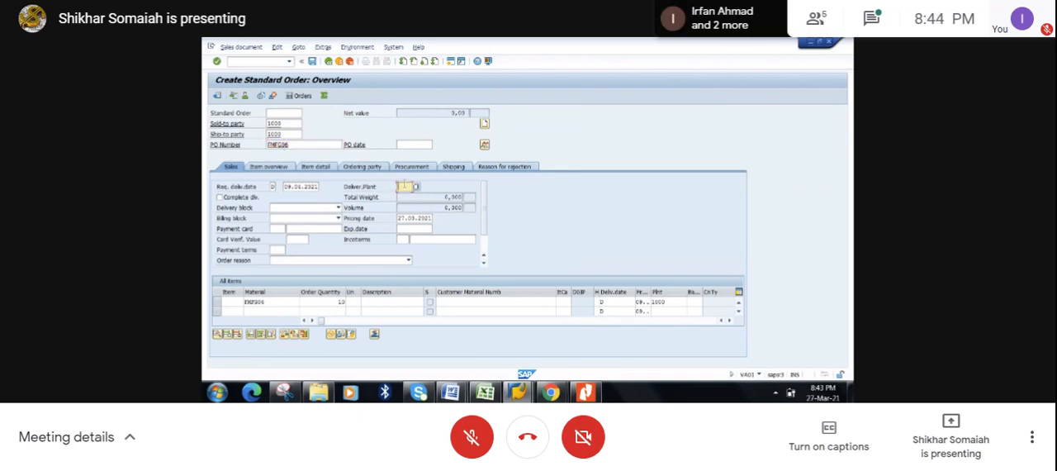
text(1000)
click(402, 240)
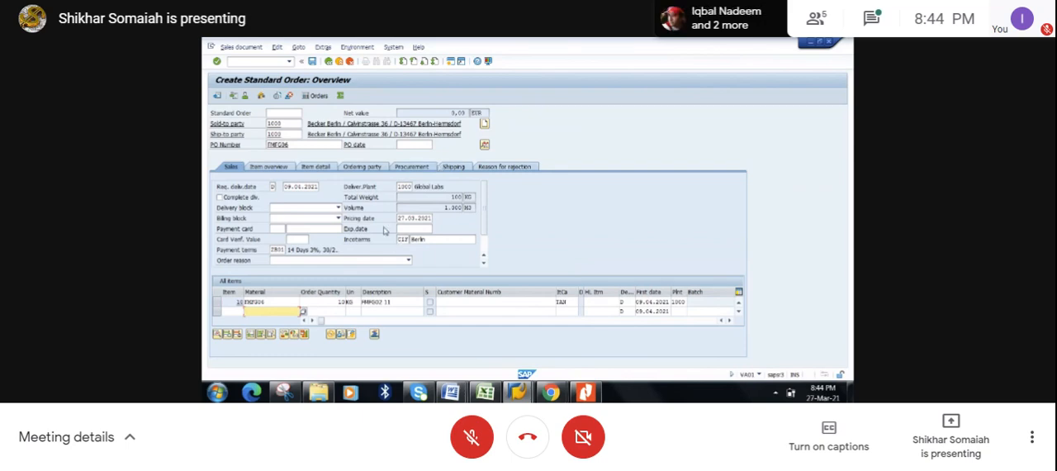
- Check the standard order's incompletion log and save the order
click(277, 47)
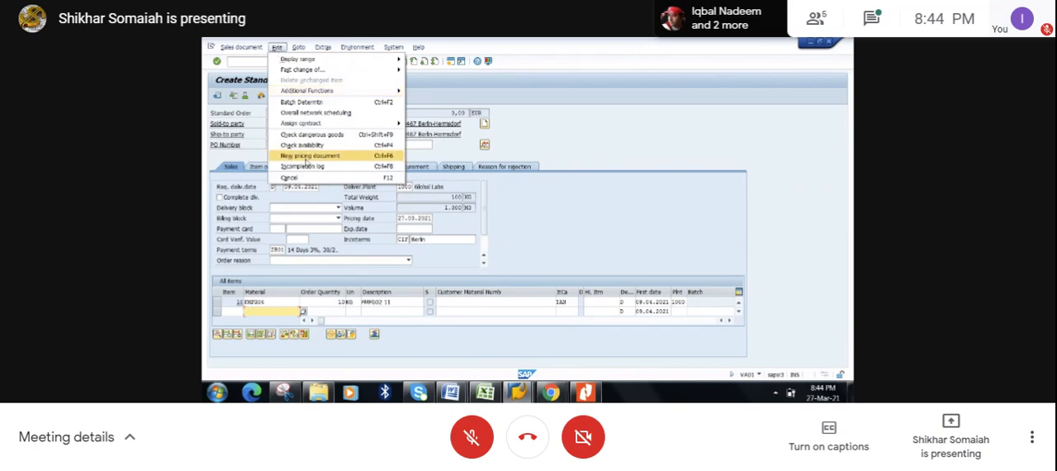
click(310, 166)
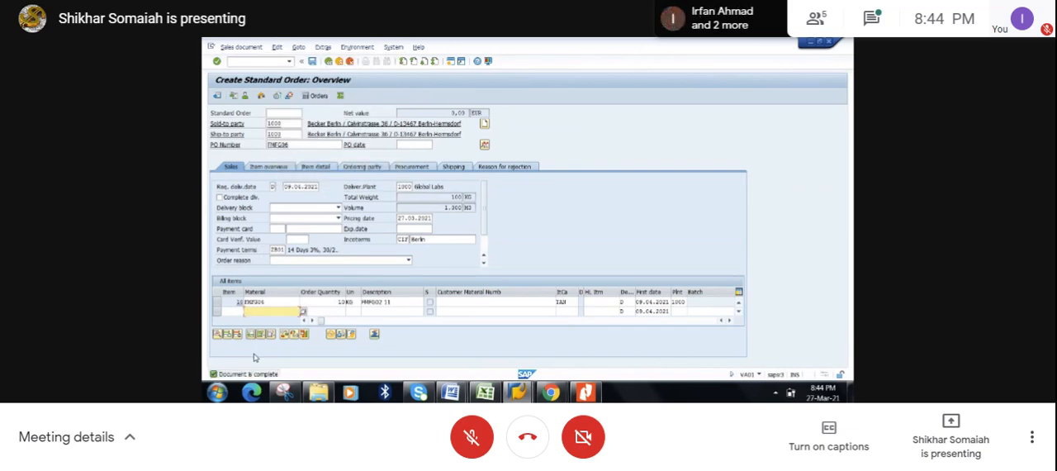
click(312, 62)
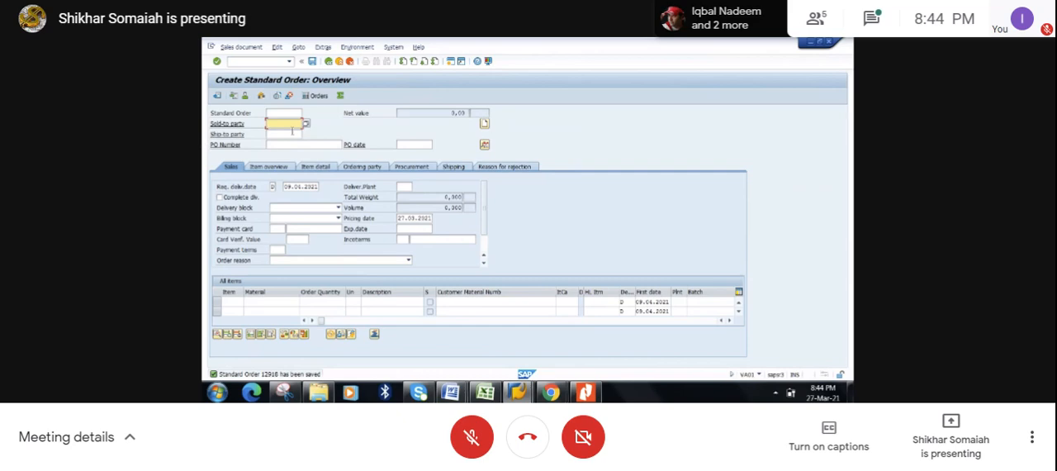
- Return to the stock/requirements list for FMFG06, refresh it, and examine the sales order line and the available stock
click(811, 43)
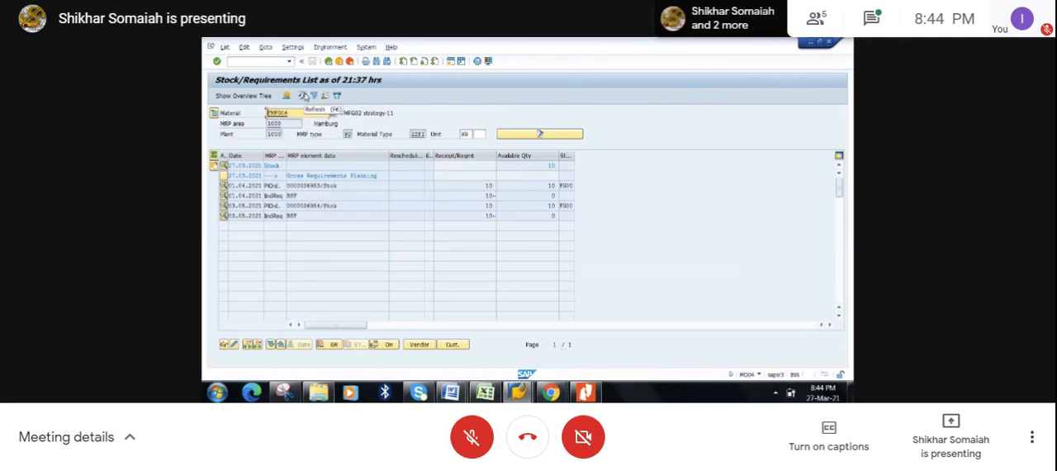
click(304, 96)
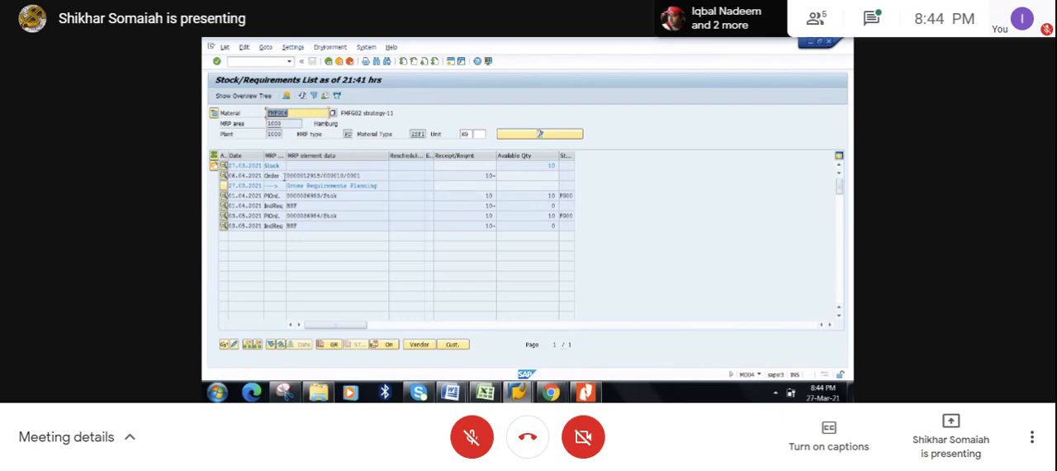
click(284, 175)
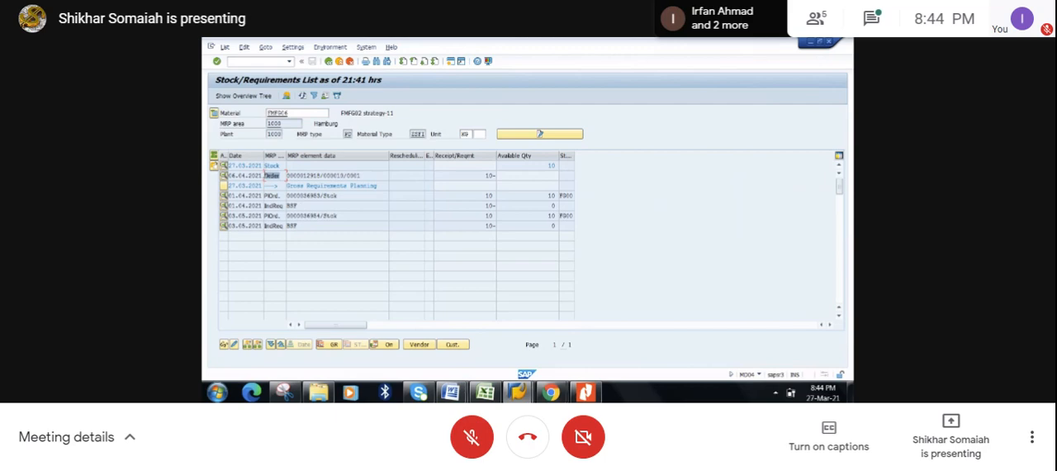
click(274, 175)
click(519, 392)
click(461, 253)
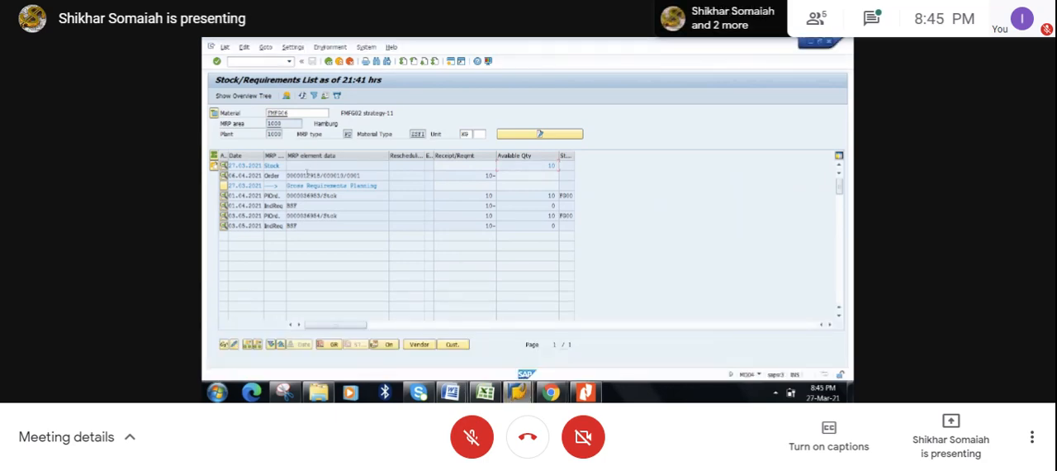
- Change the sales order to accept complete delivery in its item's availability check, save it, and refresh the stock/requirements list
double_click(307, 176)
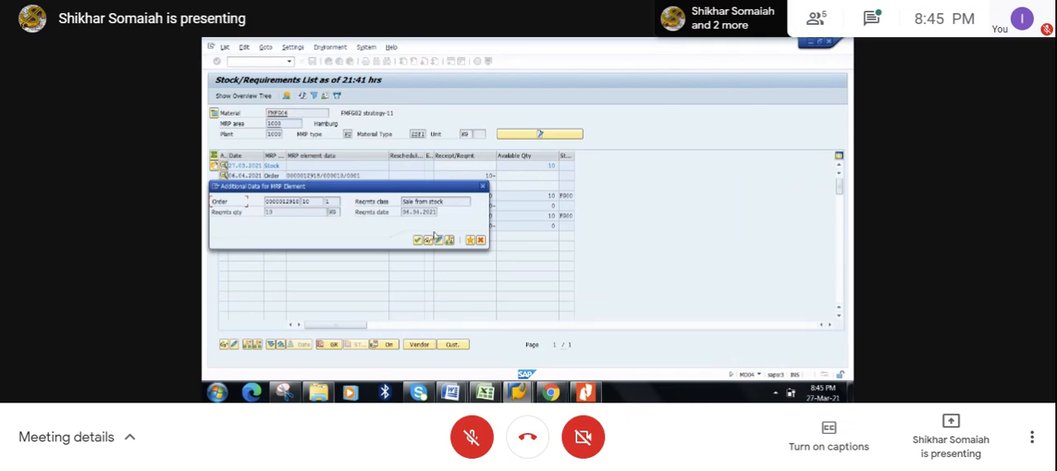
click(438, 240)
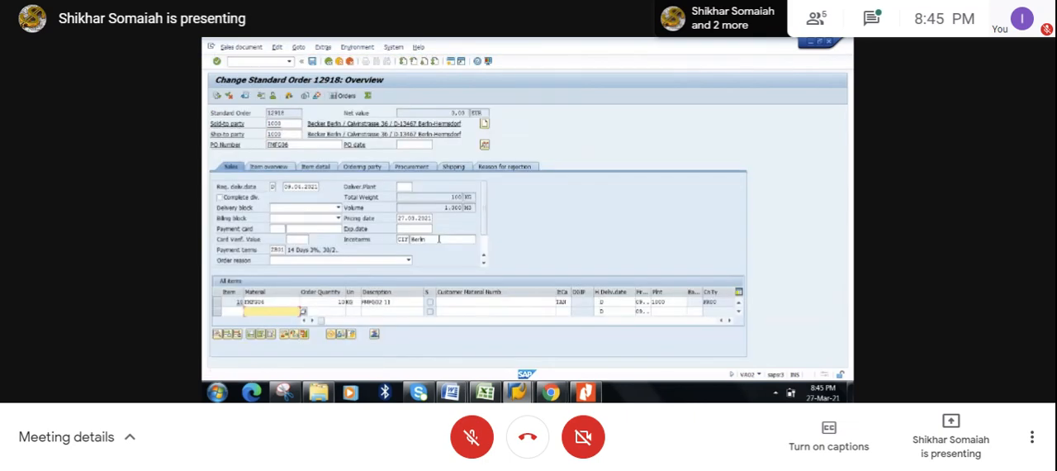
click(218, 303)
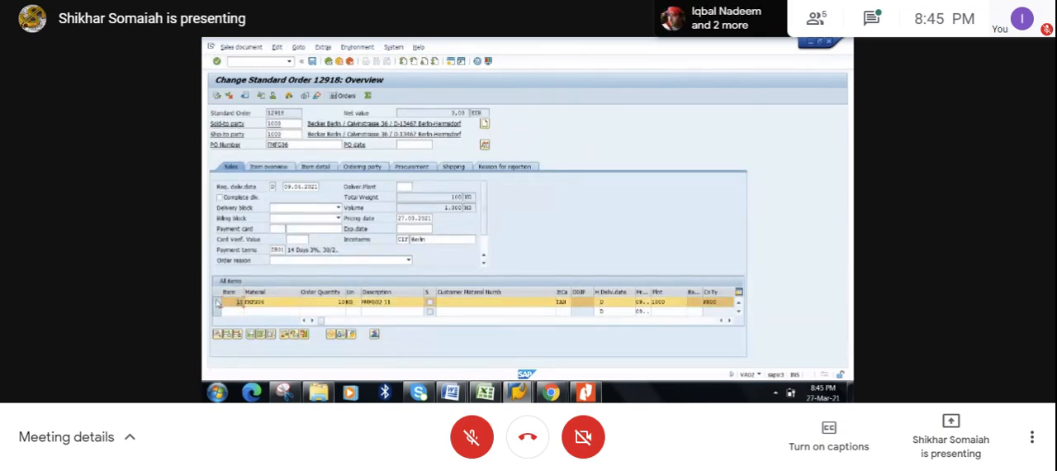
click(283, 334)
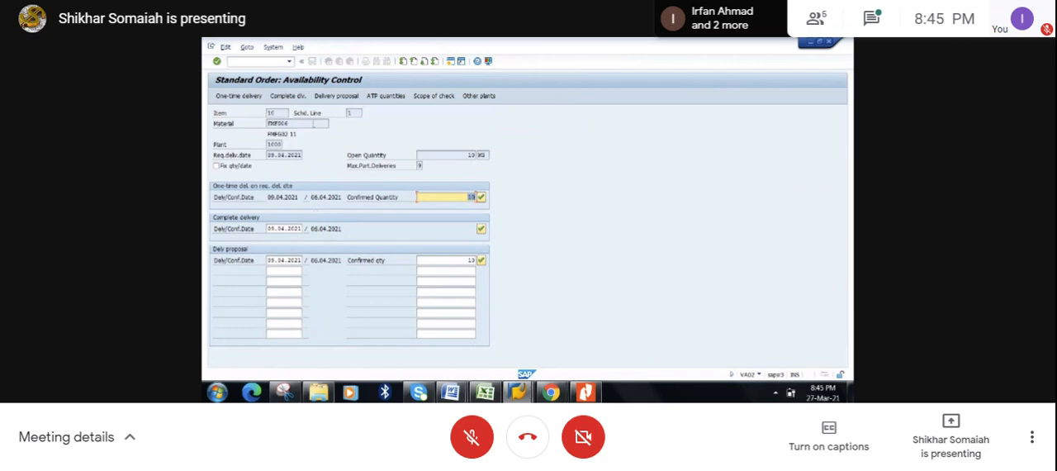
click(290, 95)
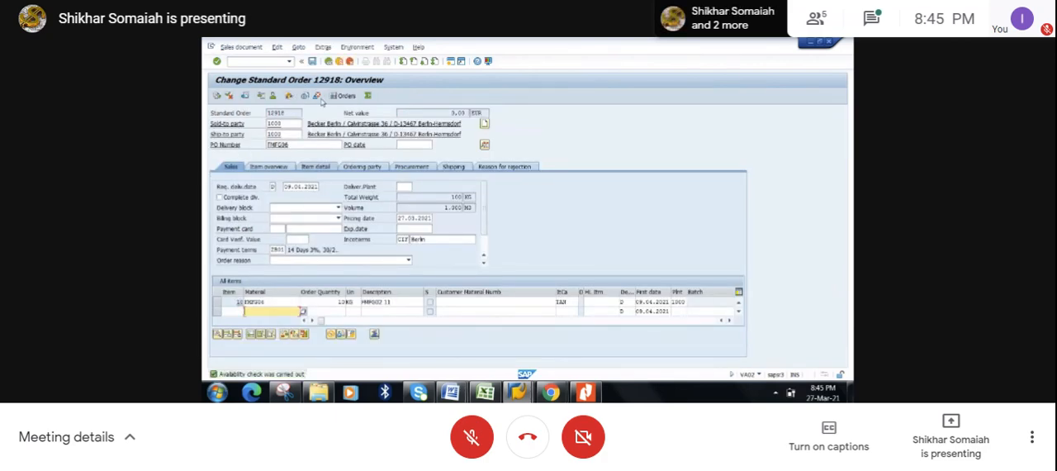
click(328, 61)
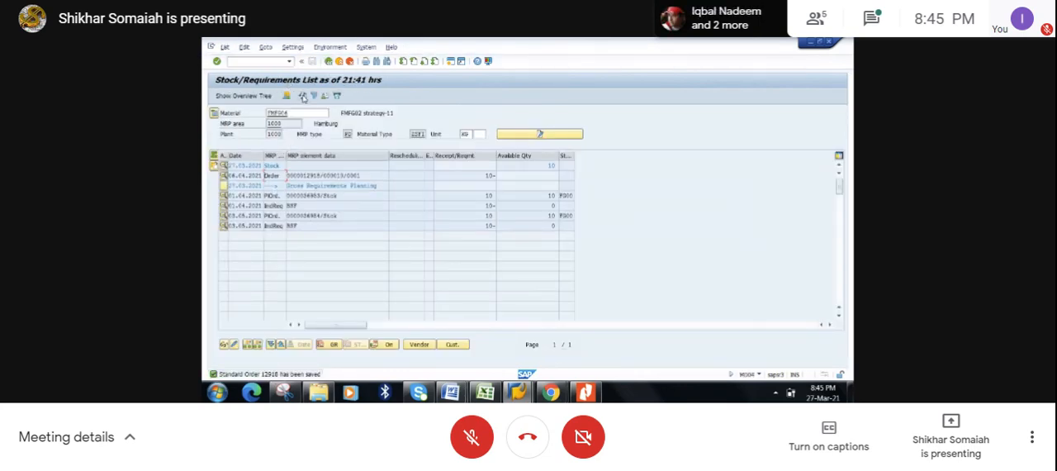
click(303, 97)
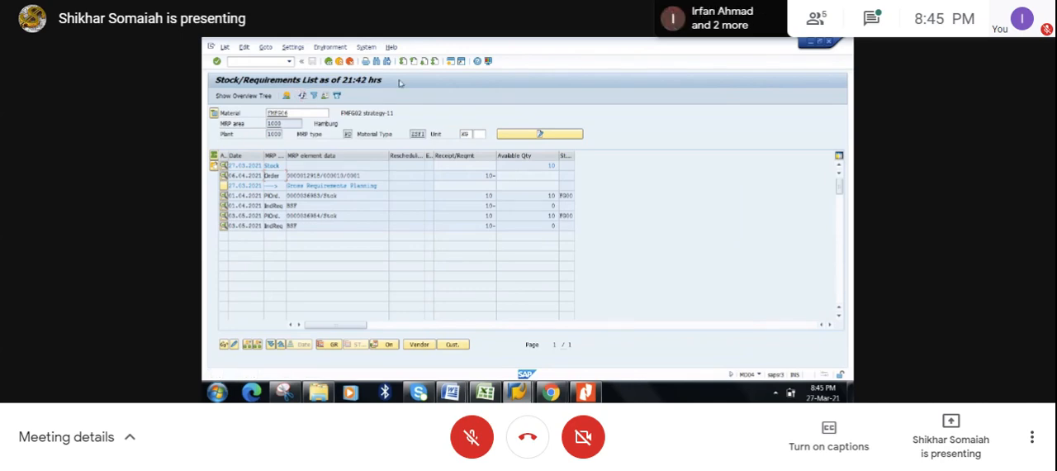
- Create and save a VL01N outbound delivery for the sales order with shipping point 1000, selection date 27.04.2021, storage location FG00 and picked quantity 10
click(452, 65)
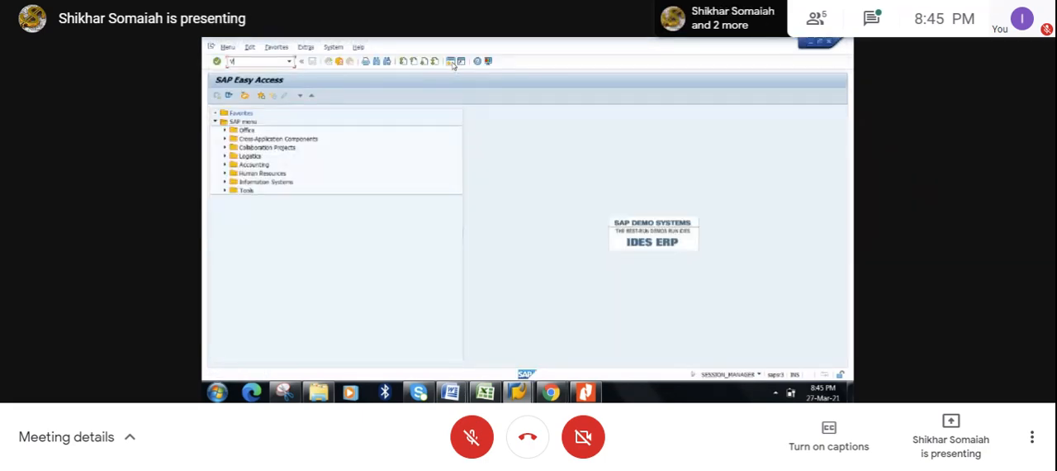
key(Return)
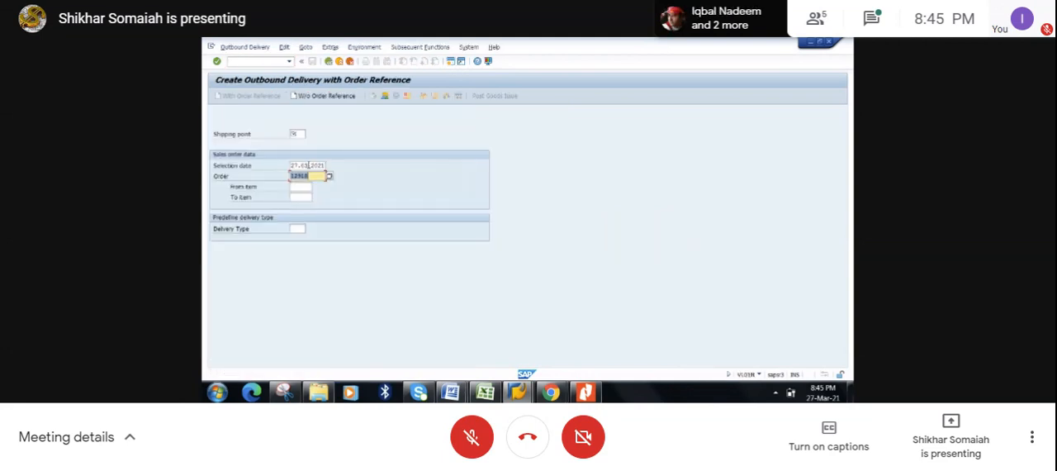
click(307, 166)
key(BackSpace)
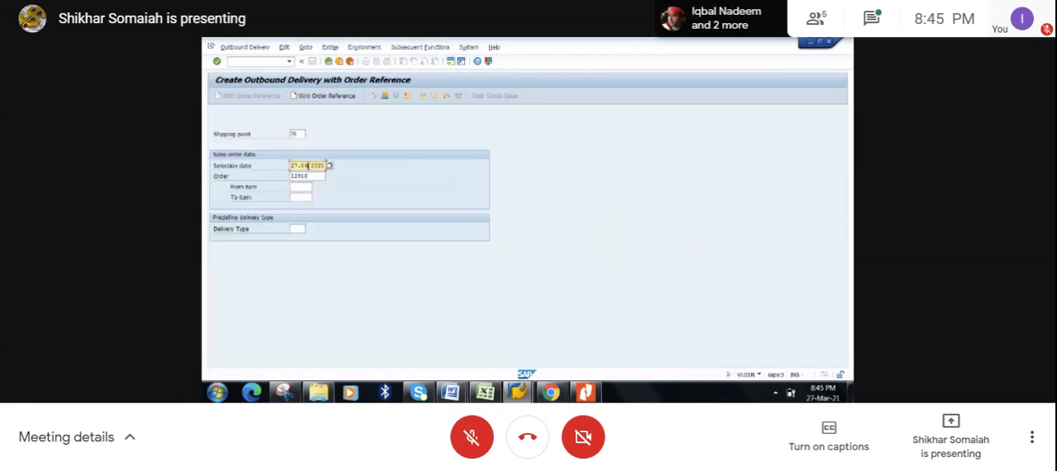
click(300, 136)
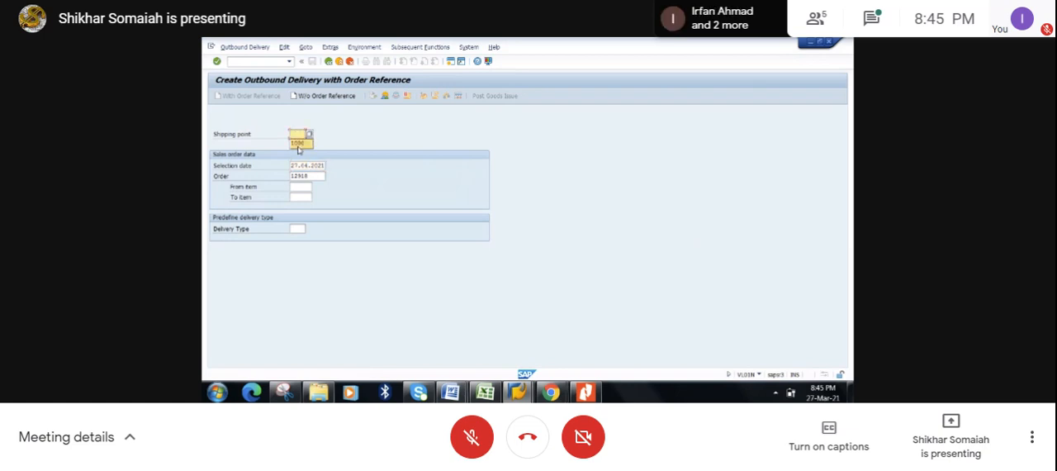
click(298, 143)
click(307, 176)
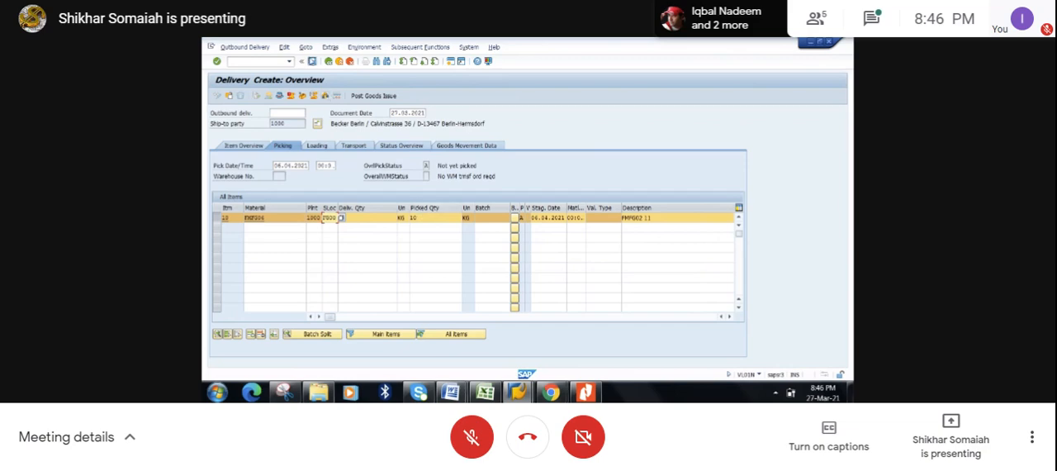
click(312, 61)
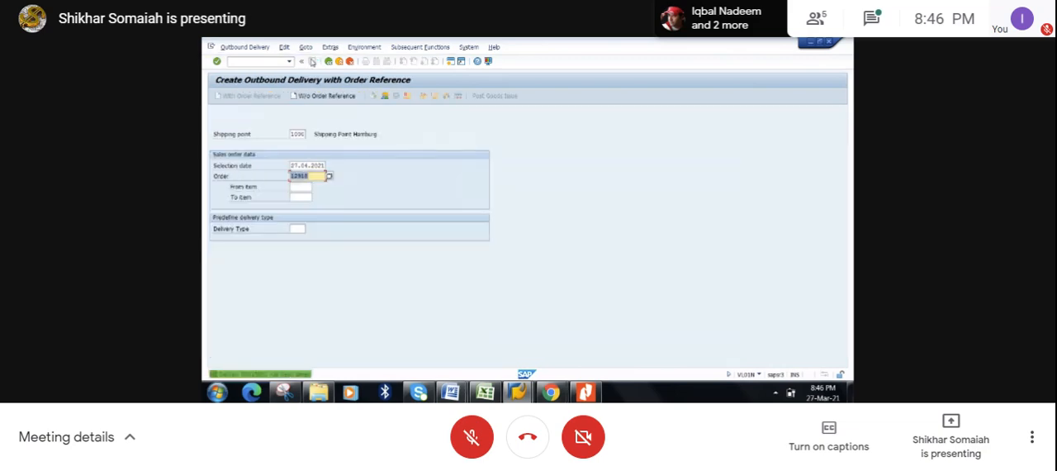
- Refresh the stock/requirements list to check the delivery line for FMFG06, and return to the outbound delivery window
click(811, 44)
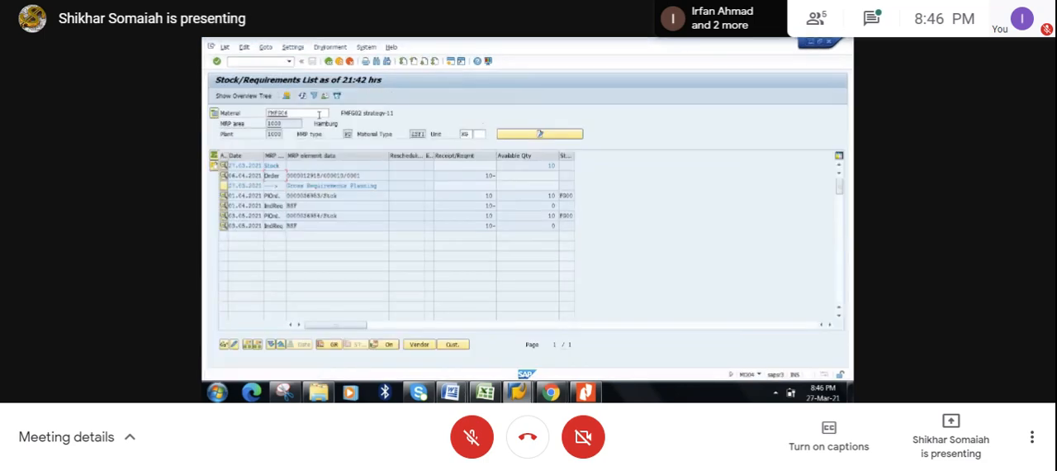
click(303, 96)
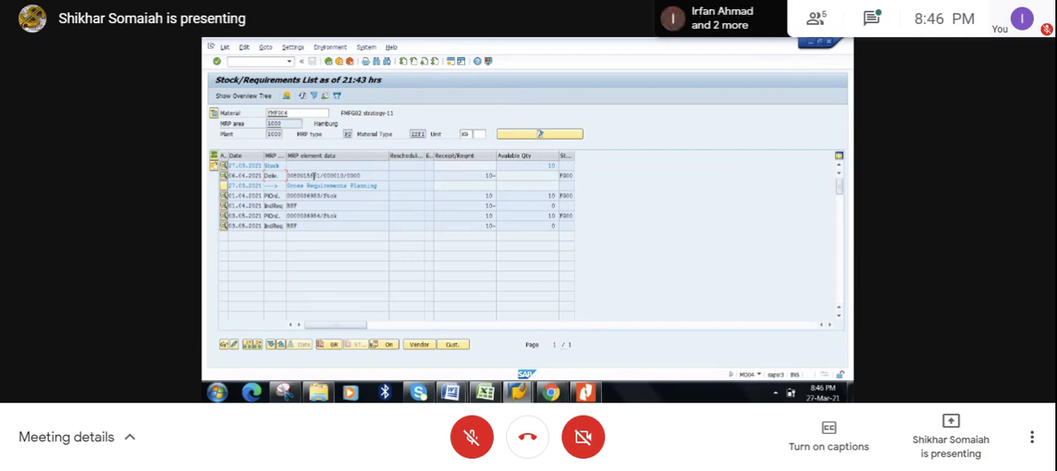
mouse_move(522, 389)
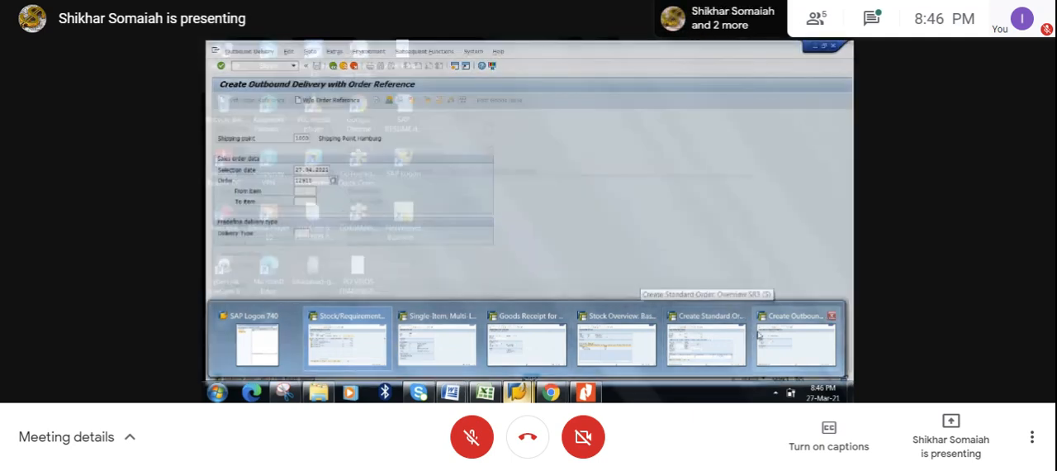
click(759, 334)
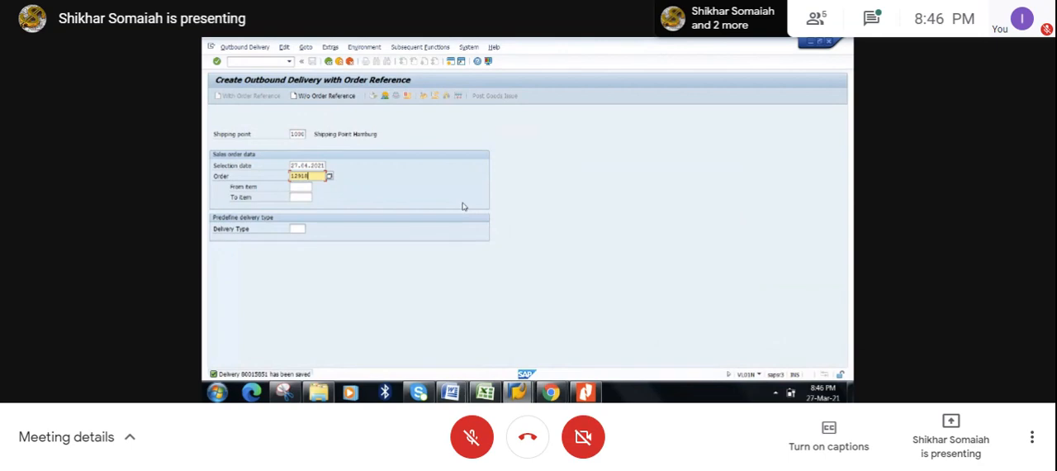
- Open the 06.04.2021 delivery from the stock/requirements list in change mode, select its FMFG06 item, and post the goods issue
key(alt+Tab)
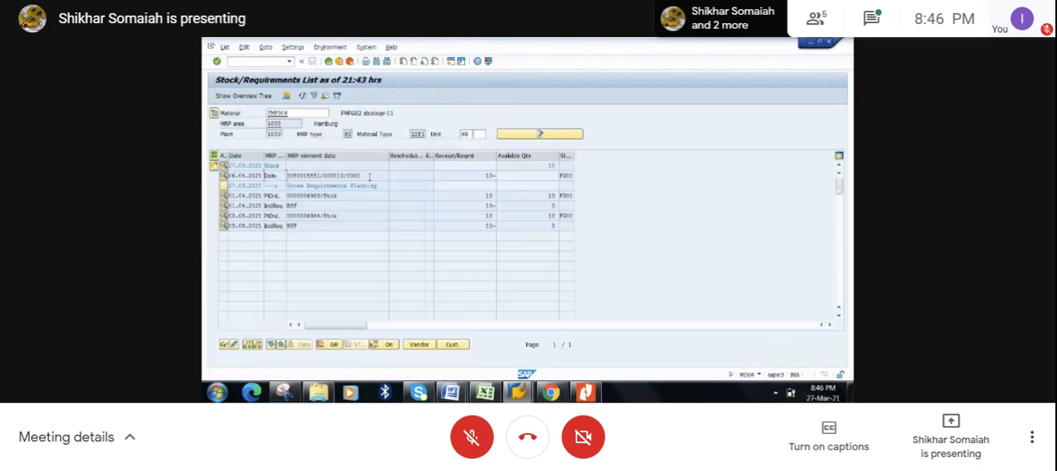
double_click(303, 175)
click(439, 241)
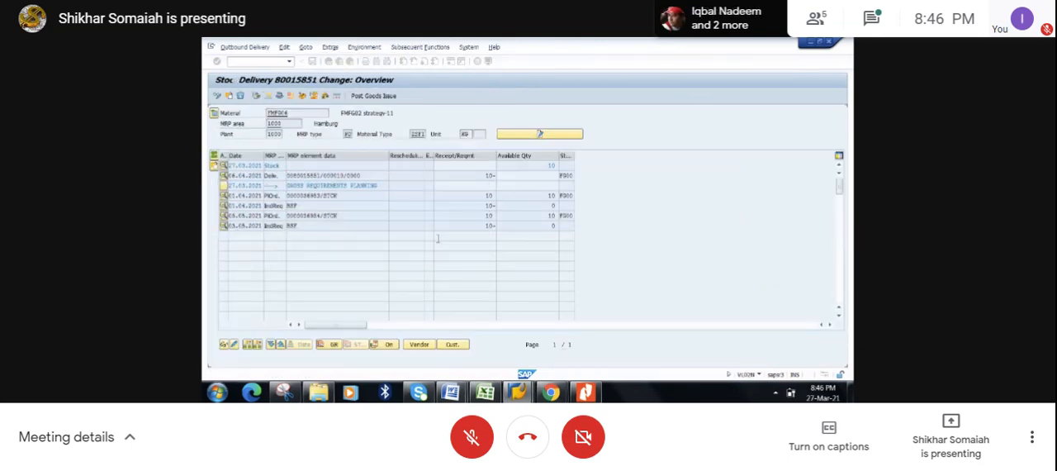
click(218, 218)
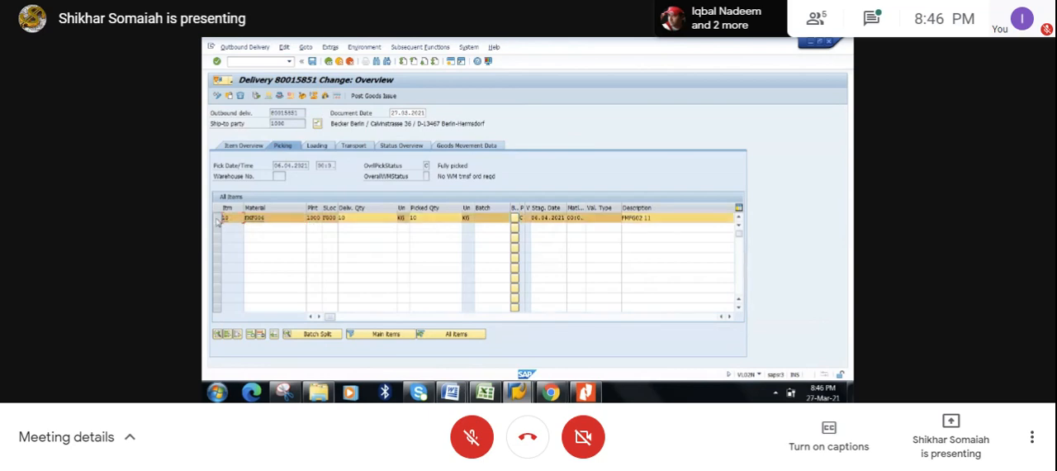
click(374, 97)
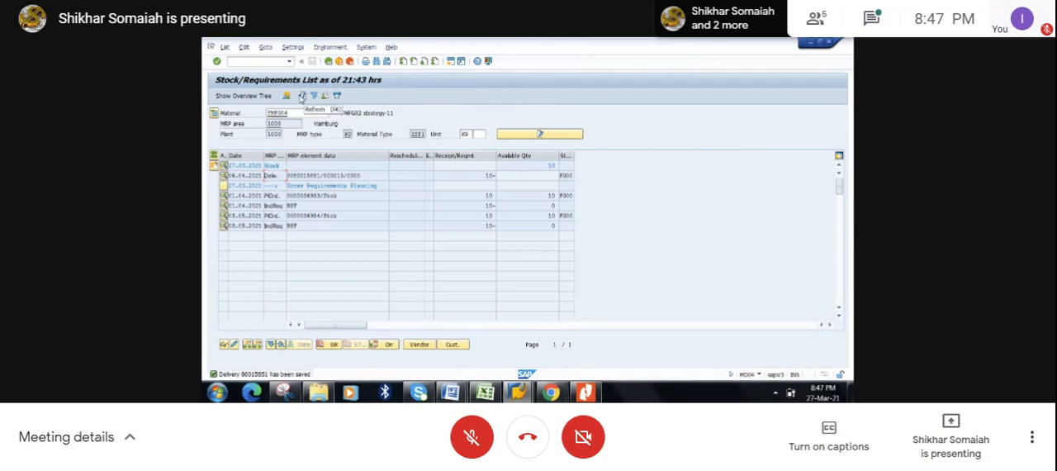
- Switch to the Goods Receipt for Order session and close its window
mouse_move(518, 391)
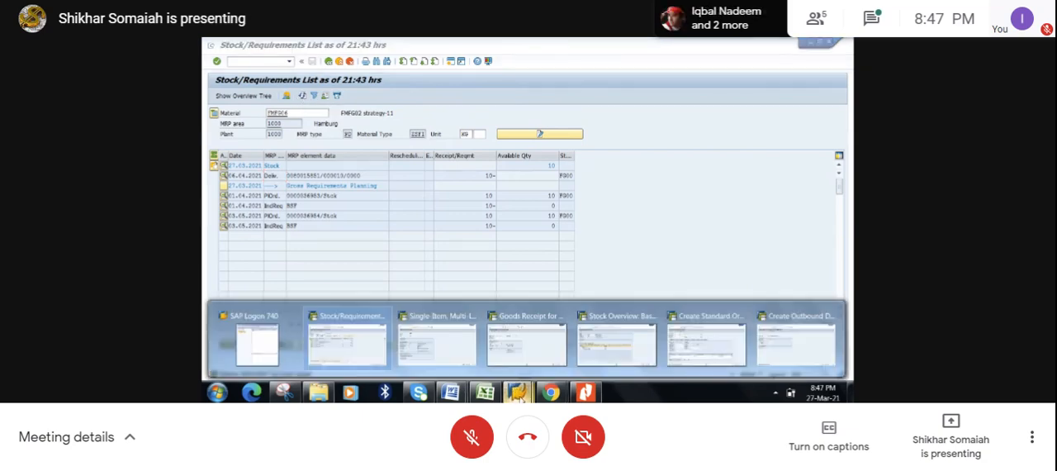
click(532, 355)
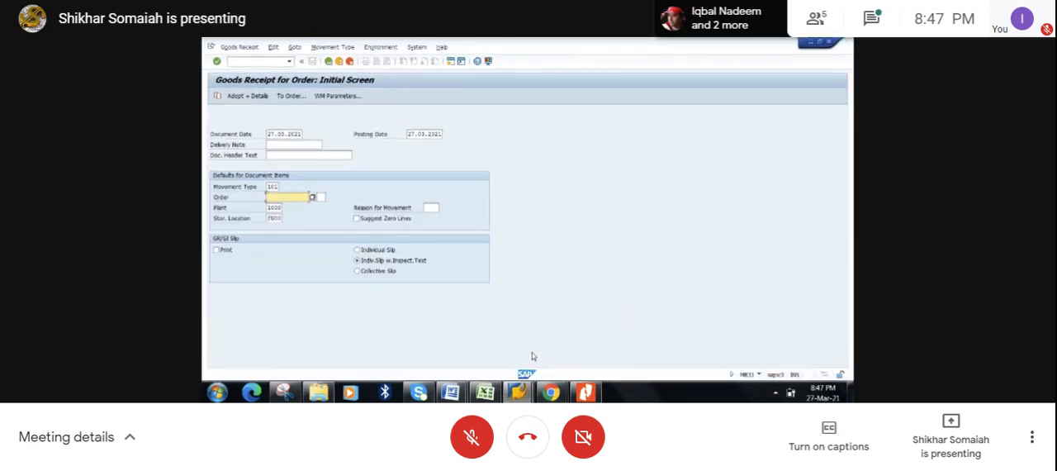
click(829, 42)
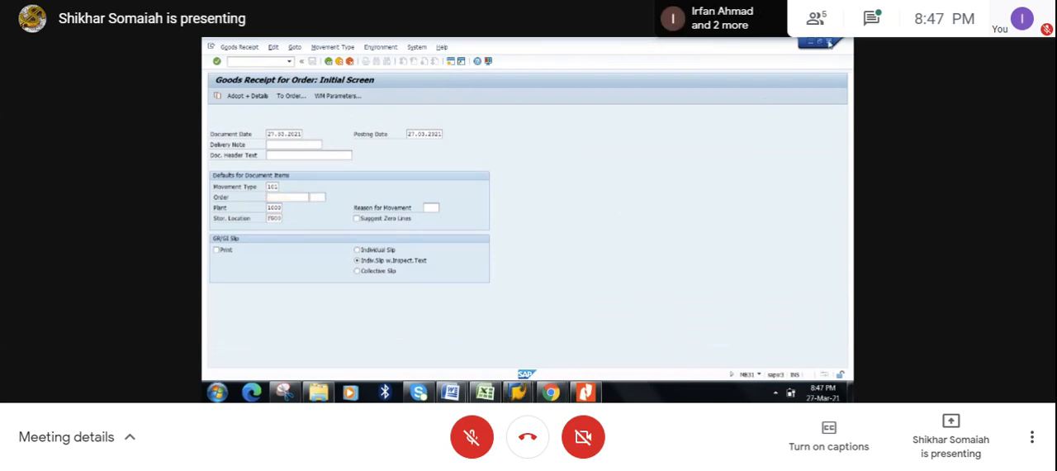
- Refresh the stock overview and the stock/requirements list for FMFG06 to check the effect of the goods issue
mouse_move(522, 394)
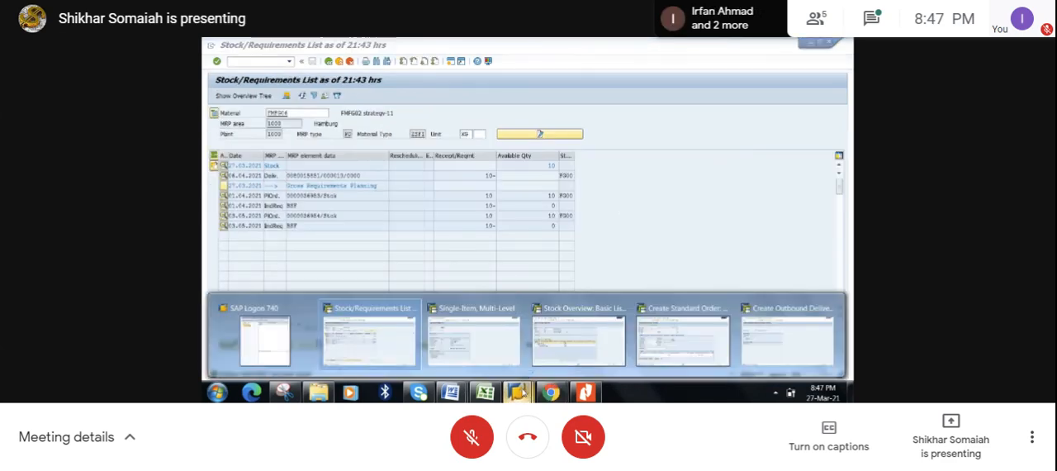
click(579, 339)
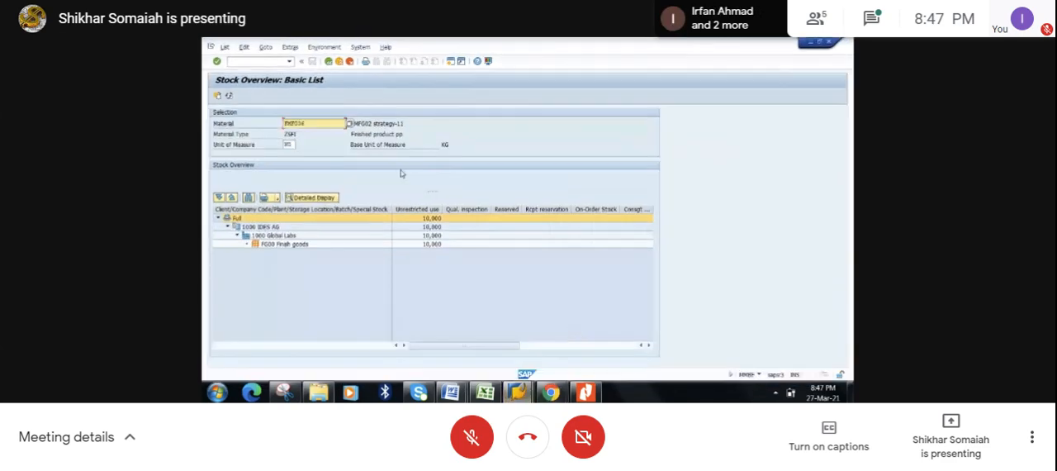
click(231, 96)
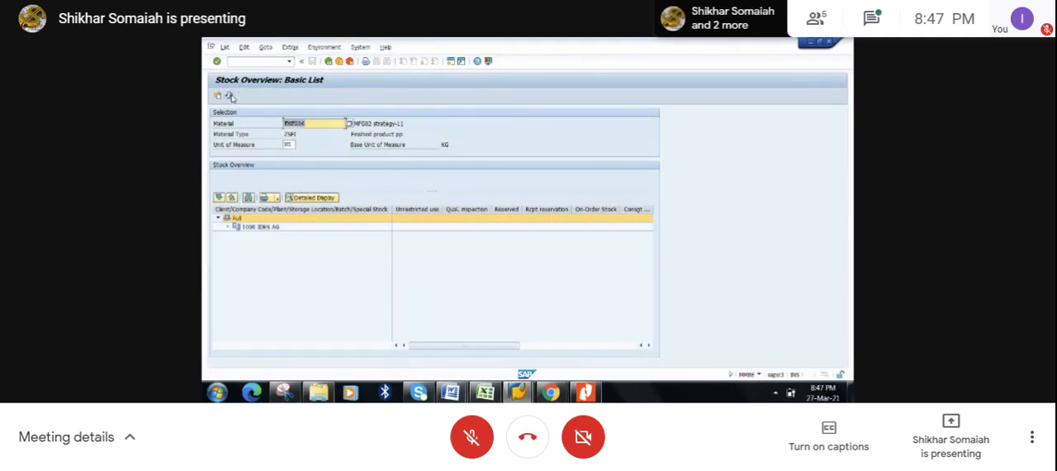
key(alt+Tab)
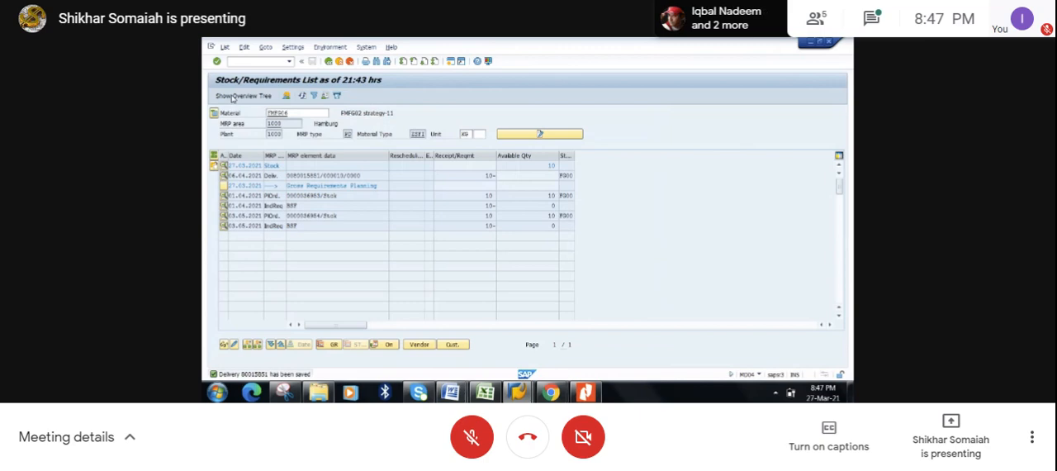
click(302, 96)
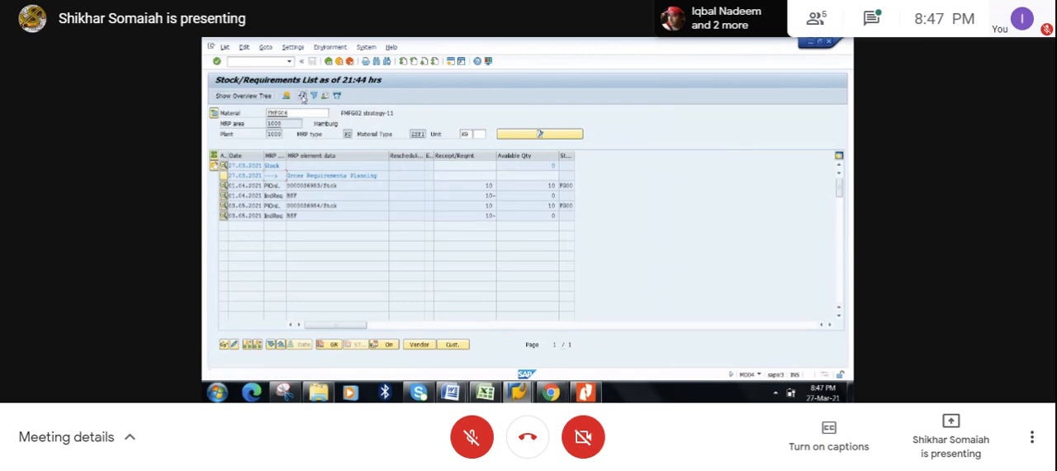